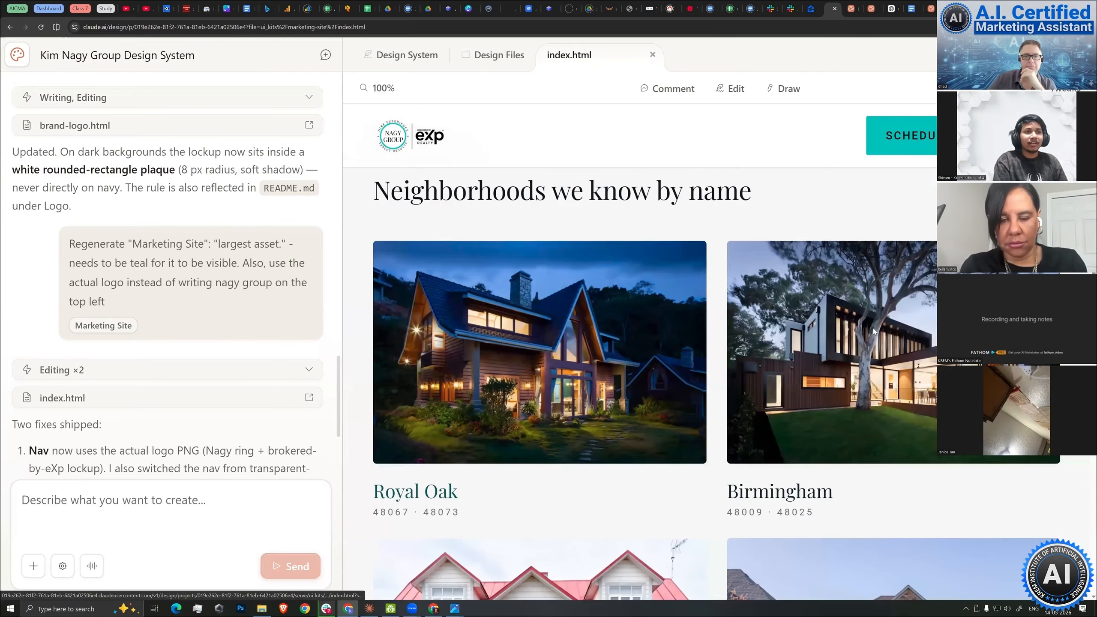
Scroll through the regenerated homepage and back up to the hero banner to check the teal text and logo.
scroll(674, 400, down, 15)
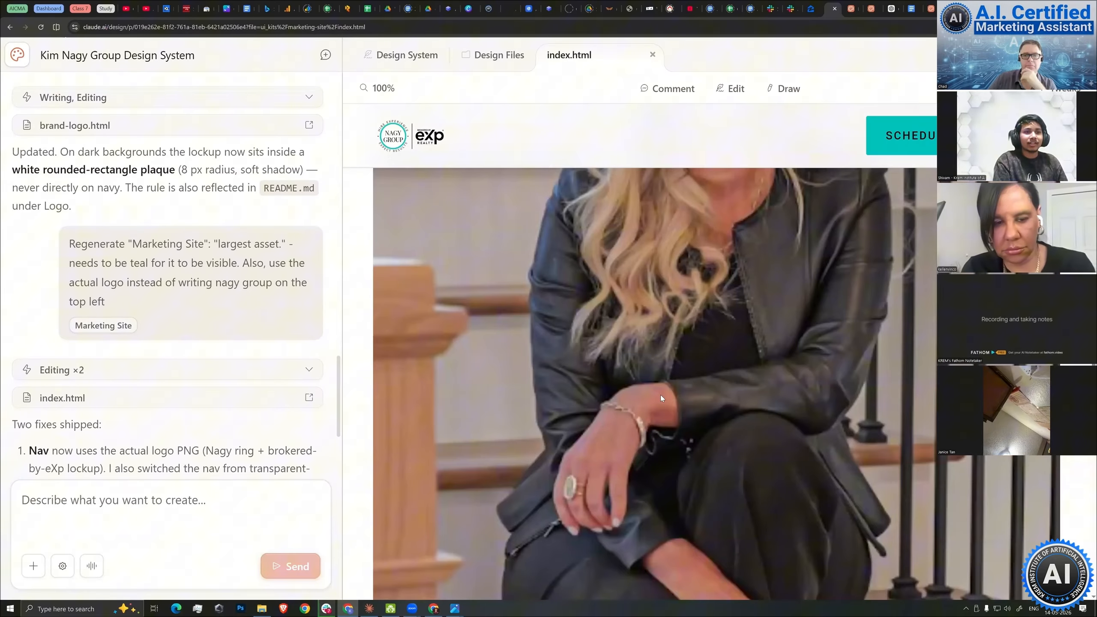
scroll(652, 398, down, 15)
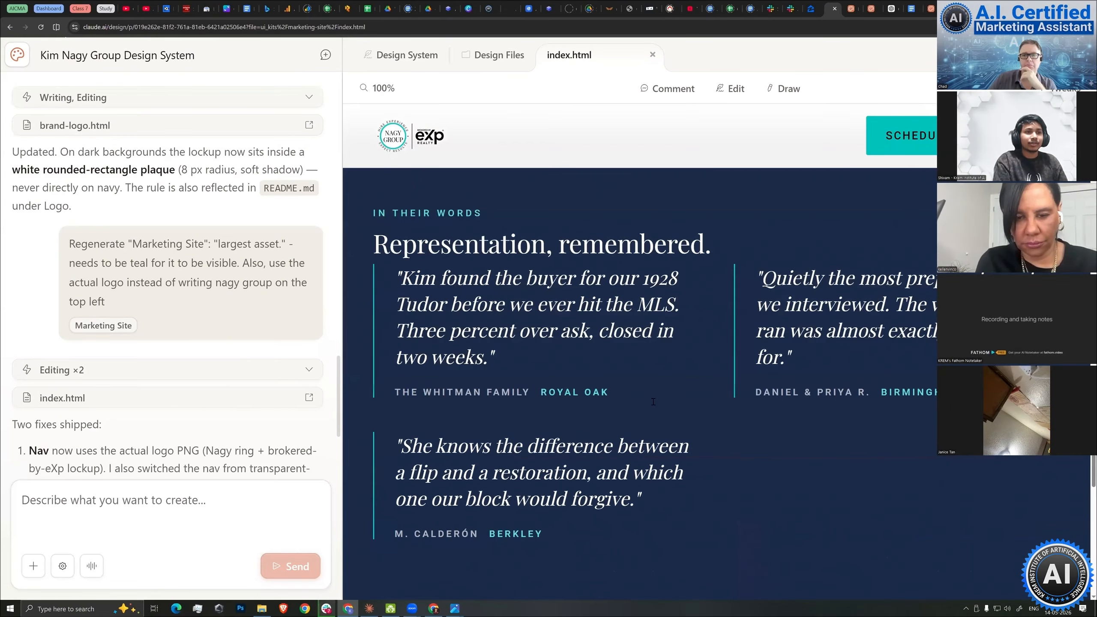
scroll(700, 206, down, 10)
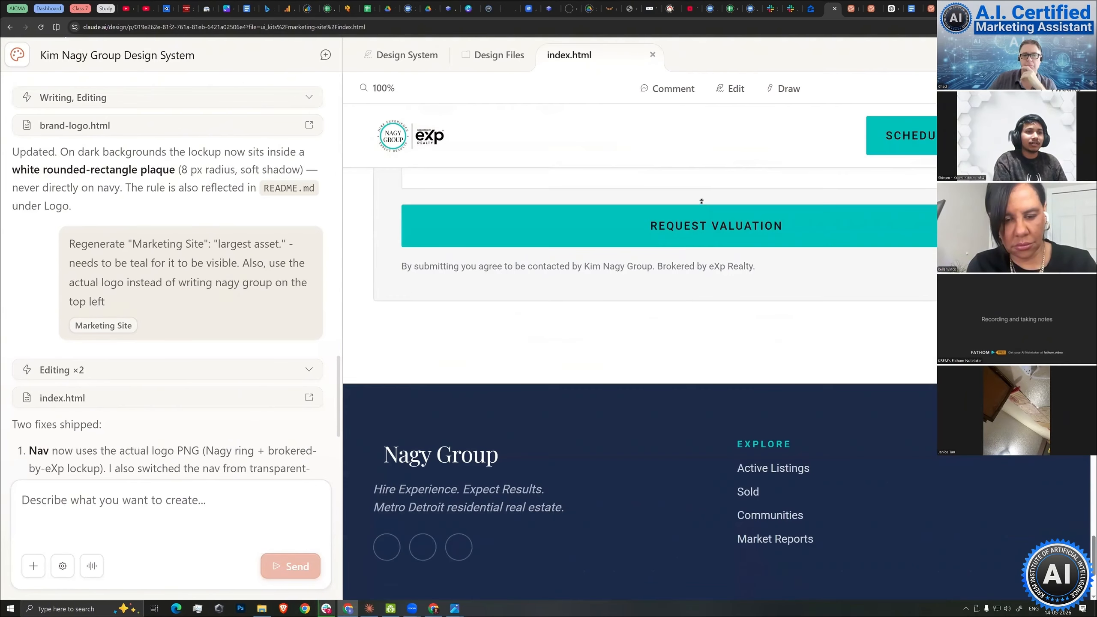
scroll(702, 201, up, 8)
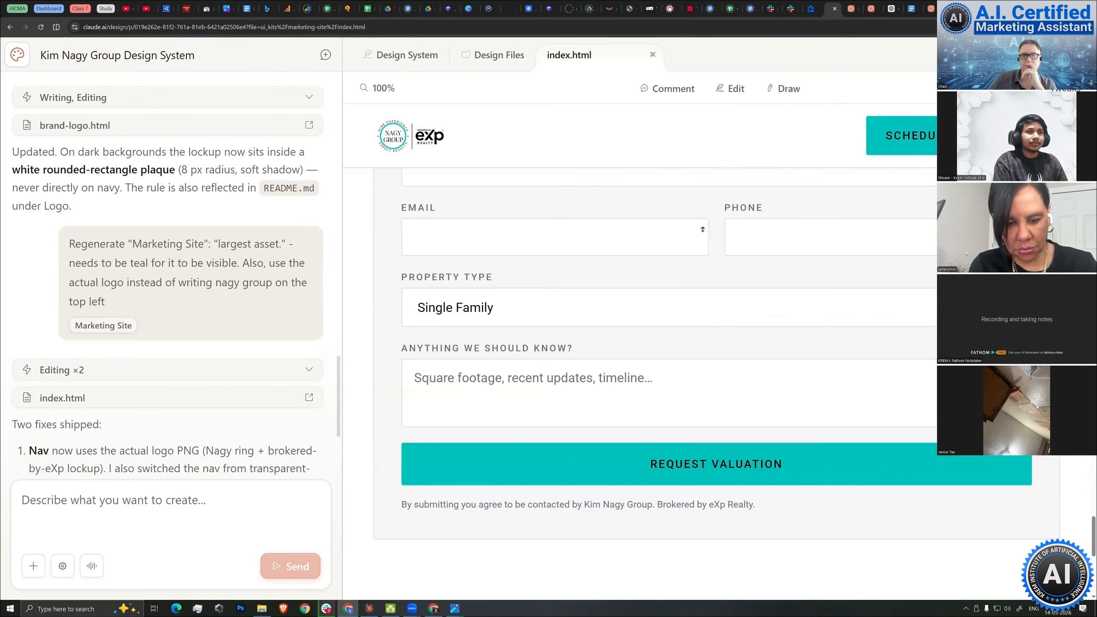
scroll(702, 201, up, 10)
scroll(702, 201, up, 10)
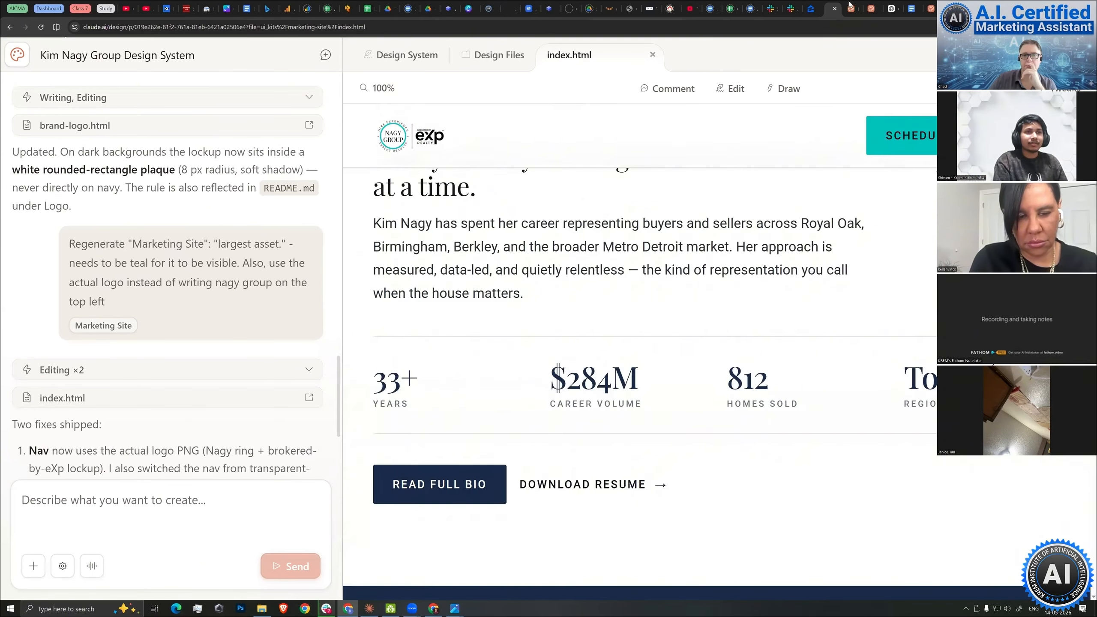
scroll(827, 186, up, 10)
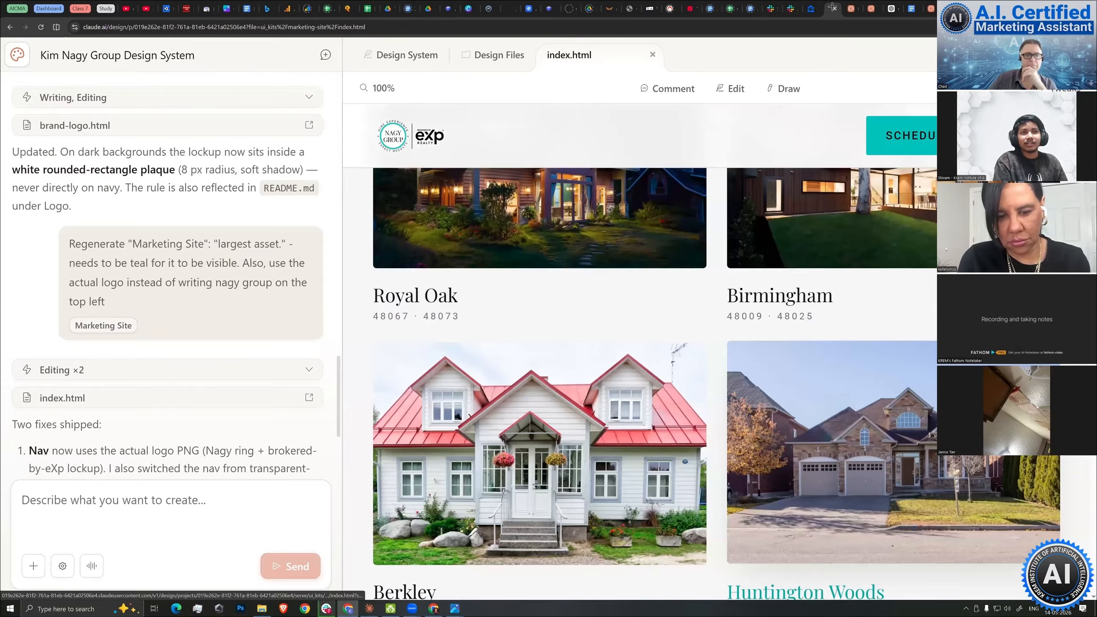
scroll(827, 186, up, 10)
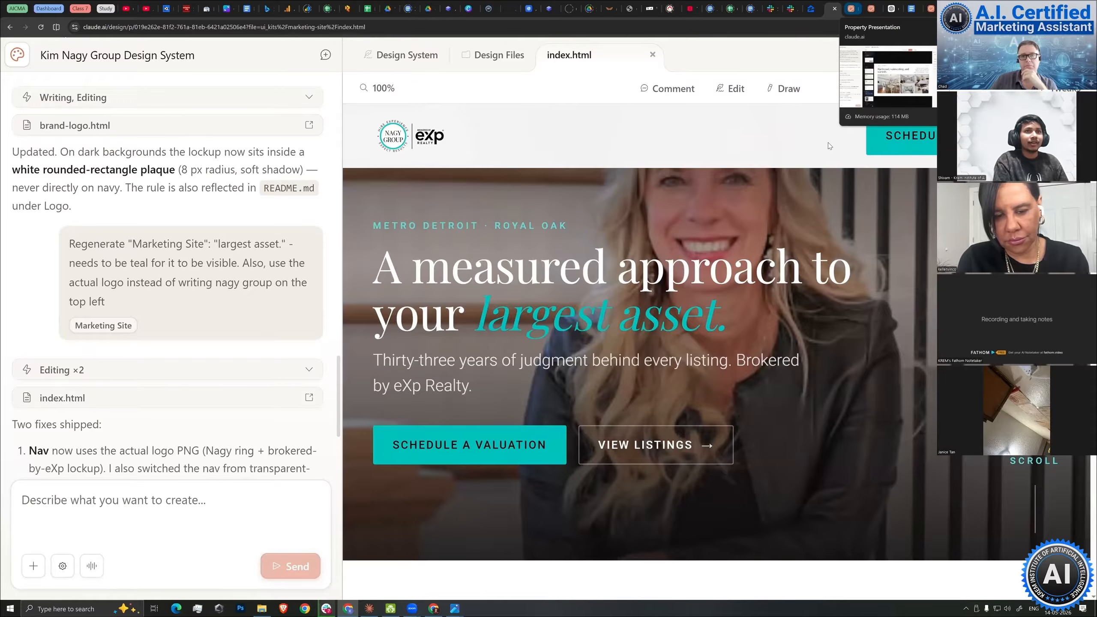
click(852, 8)
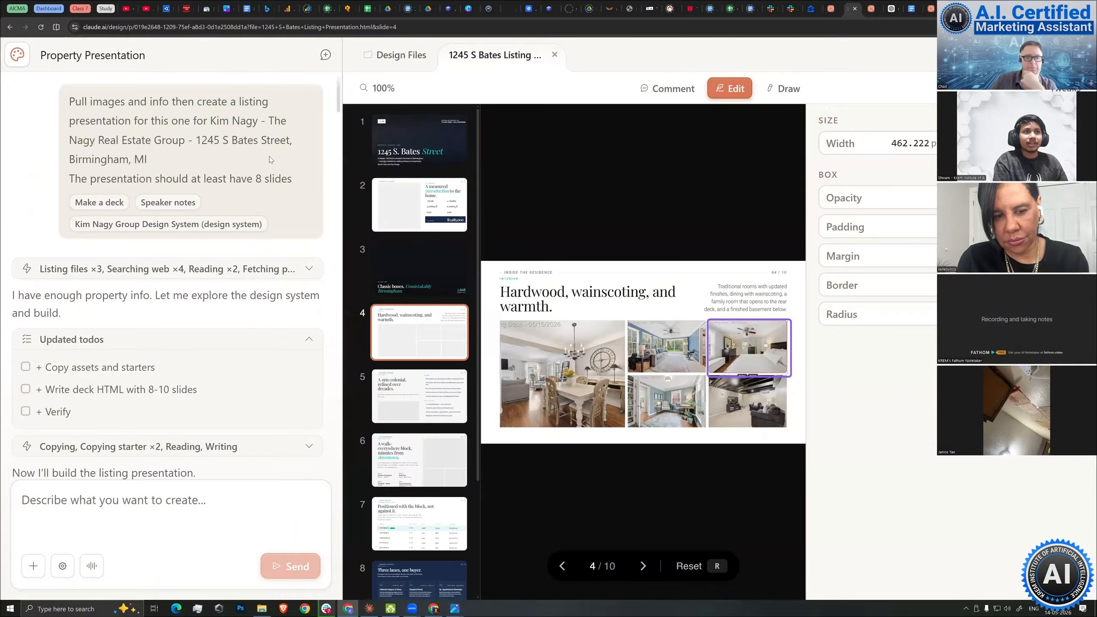
key(Escape)
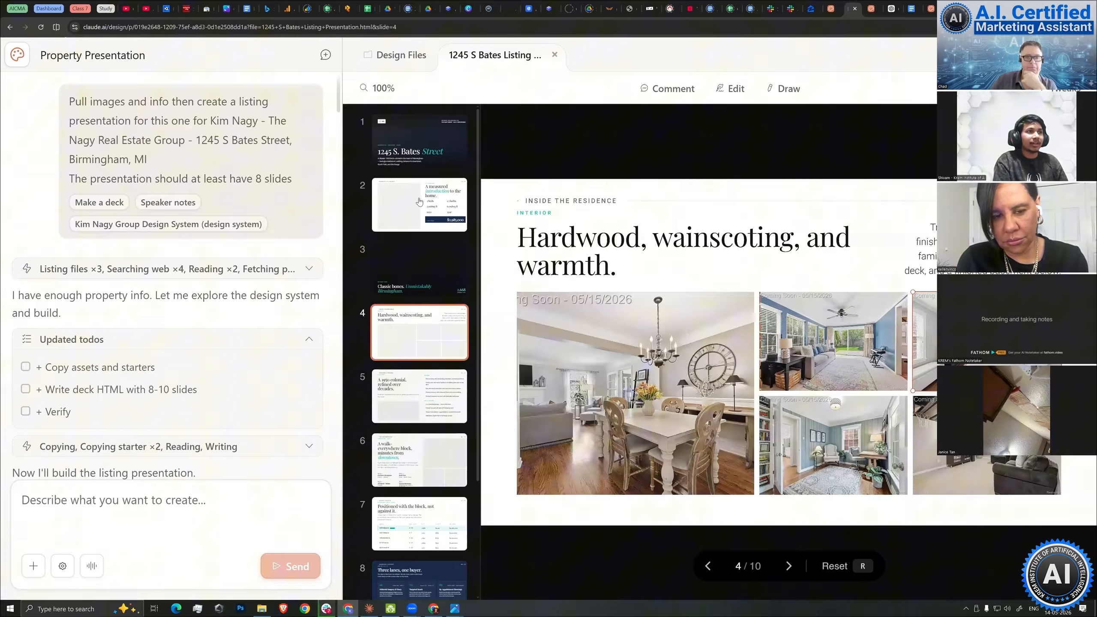
key(r)
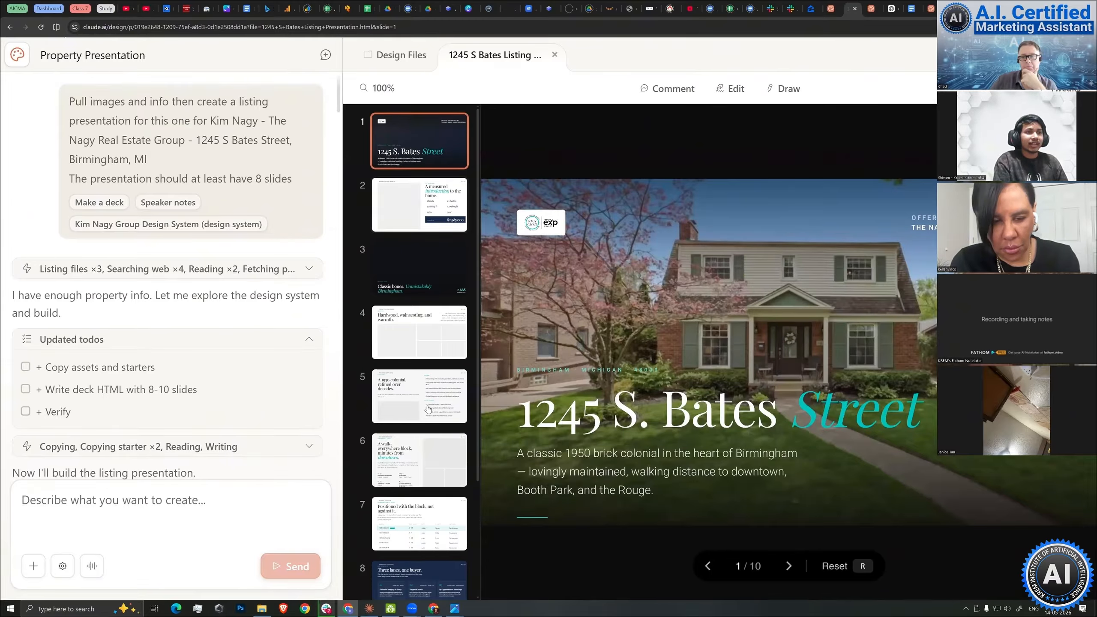
key(Right)
key(Right)
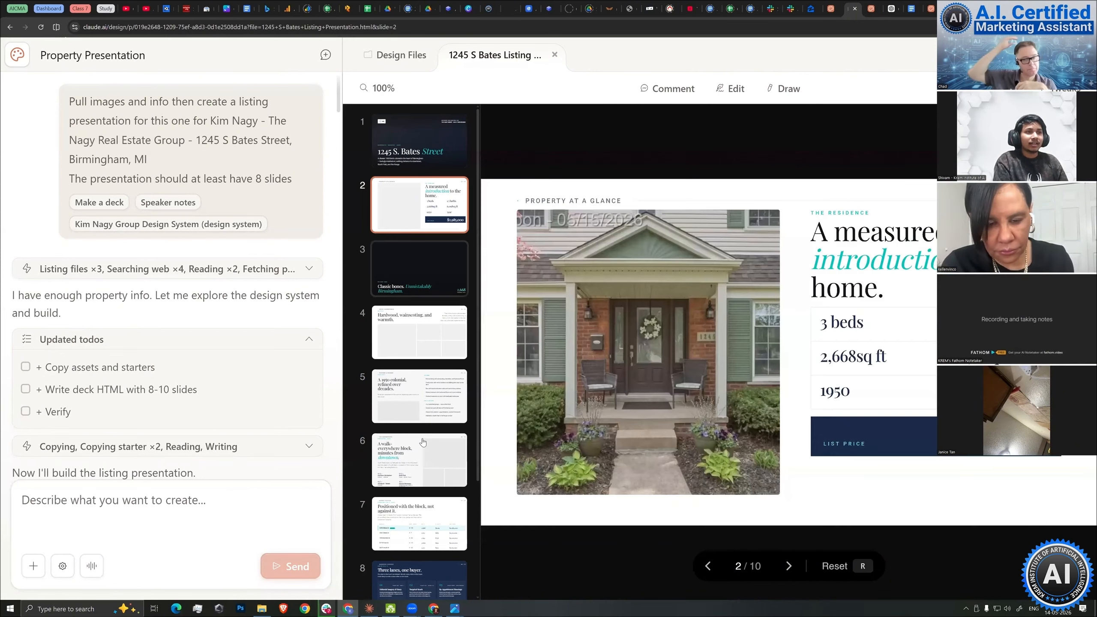
key(Right)
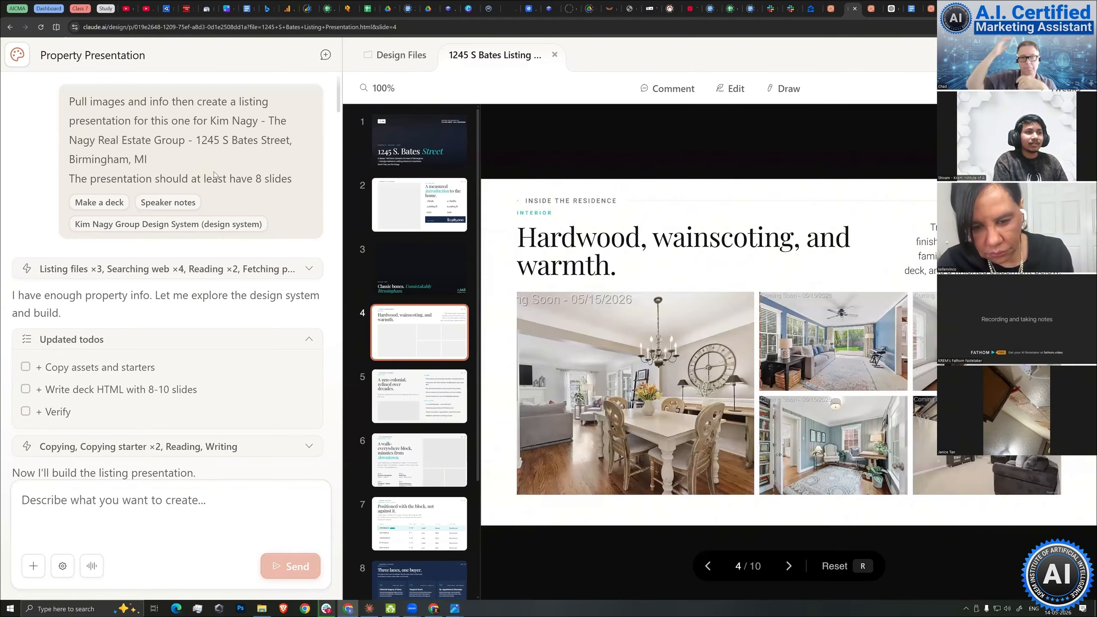
key(Right)
key(Right)
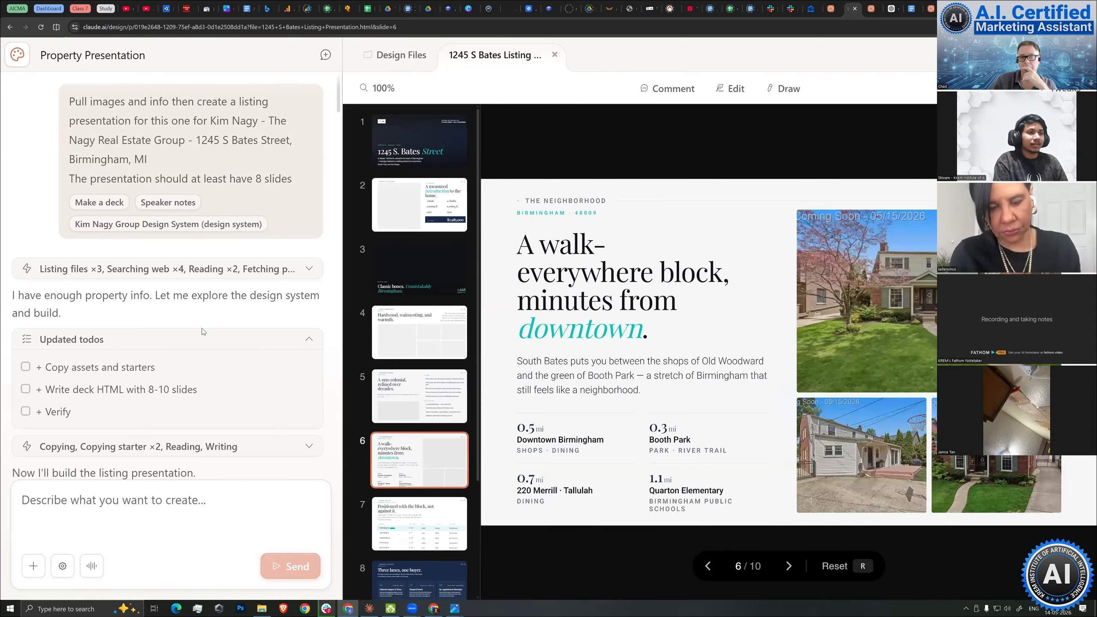
key(Right)
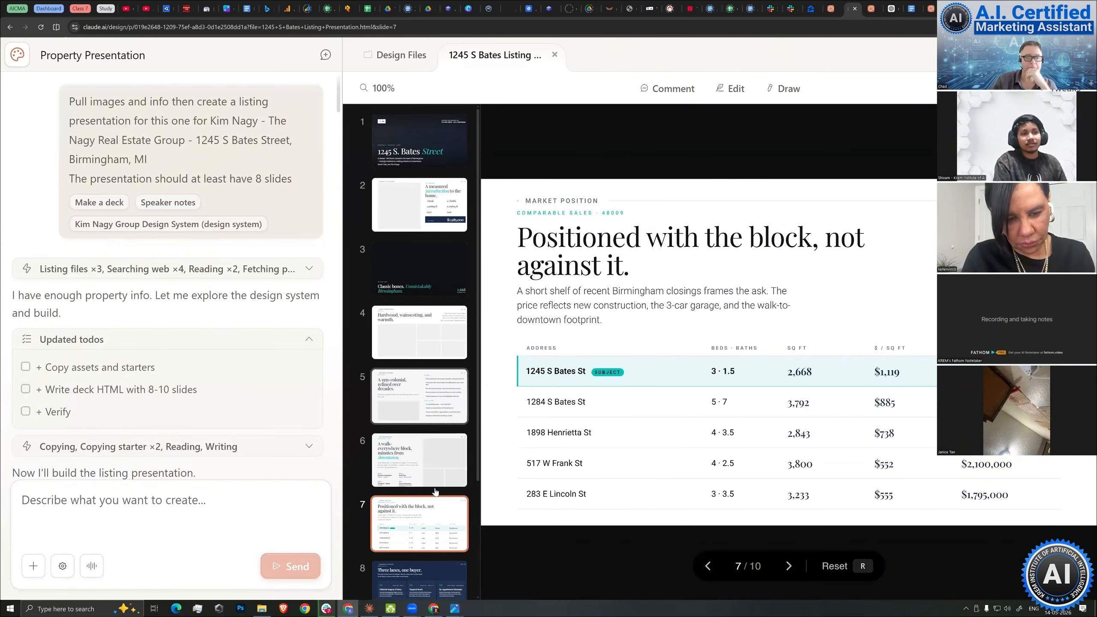
Continue to the final slide 10, then move to the Motion design project.
scroll(430, 432, down, 3)
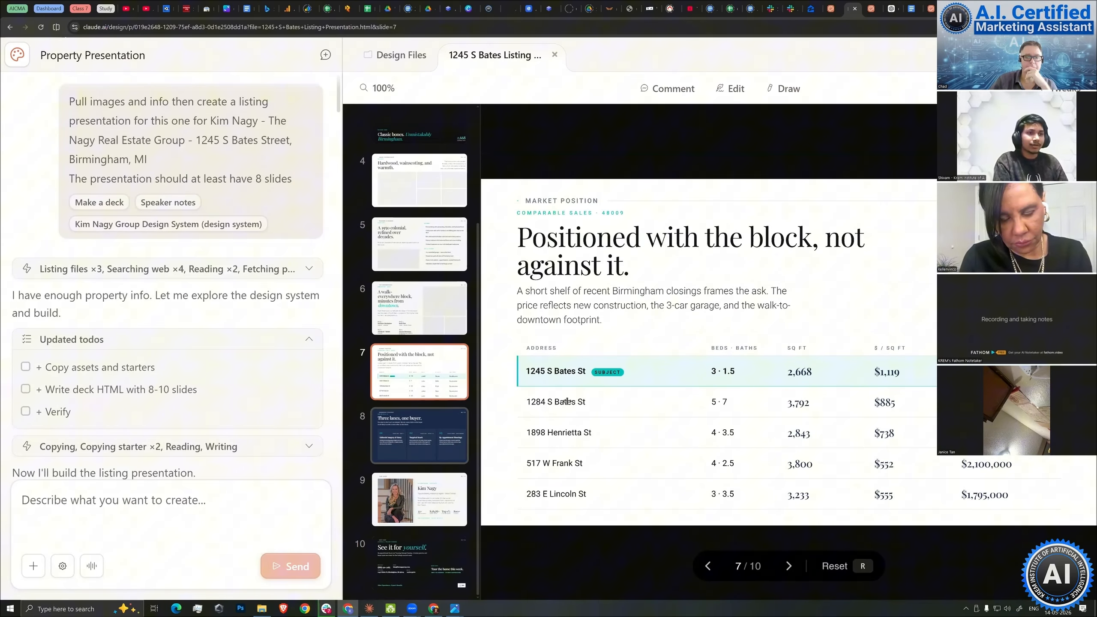
key(Right)
key(Right)
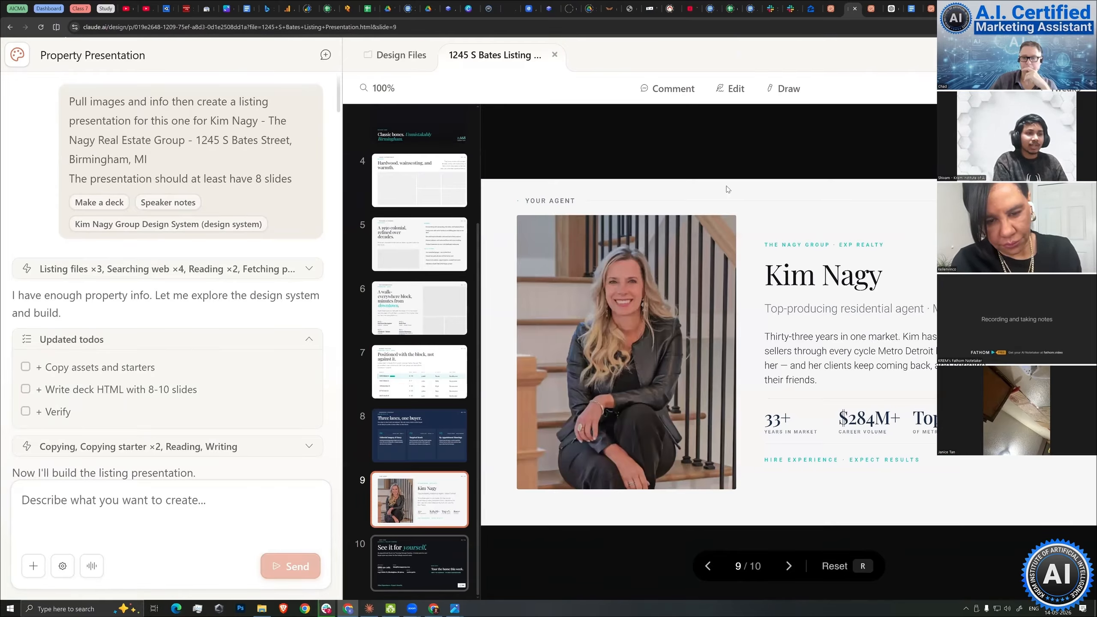
scroll(388, 174, up, 2)
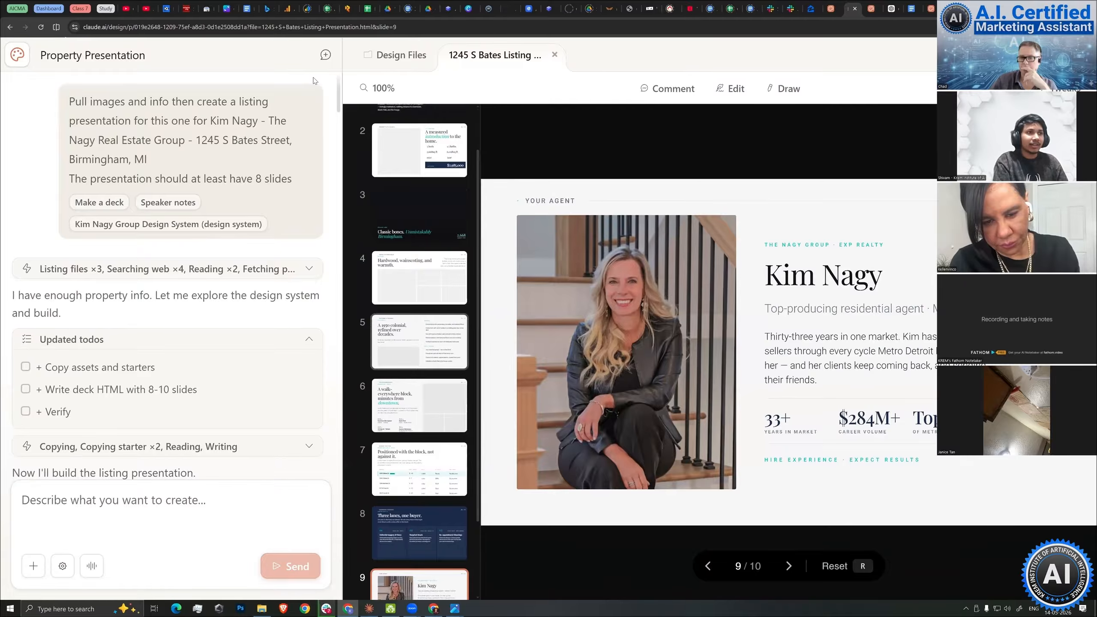
scroll(419, 277, up, 1)
scroll(419, 276, down, 3)
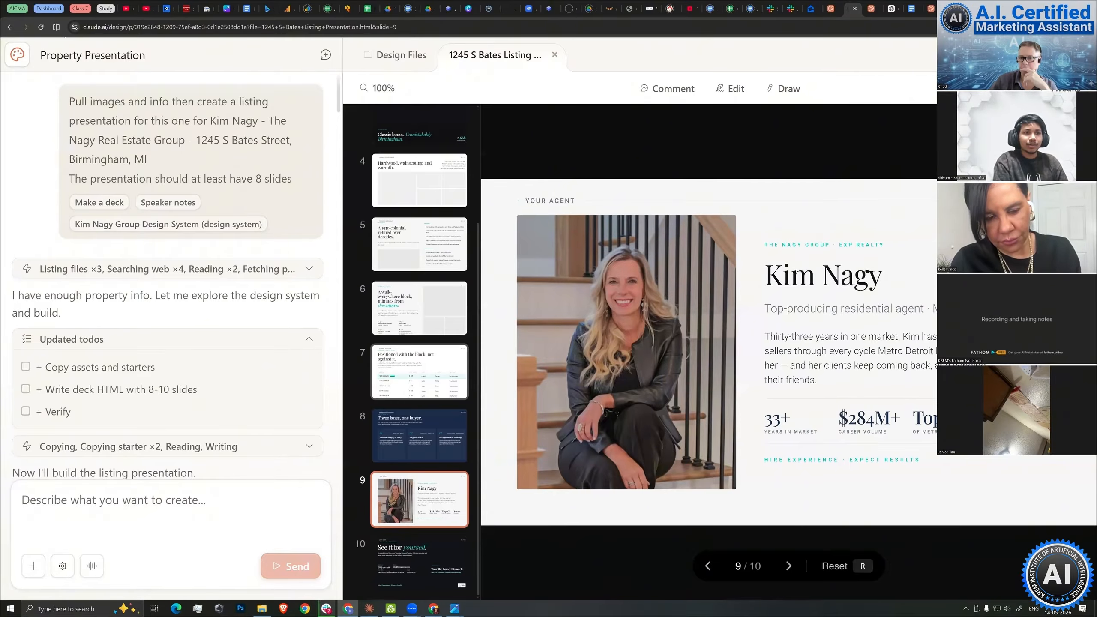
click(420, 560)
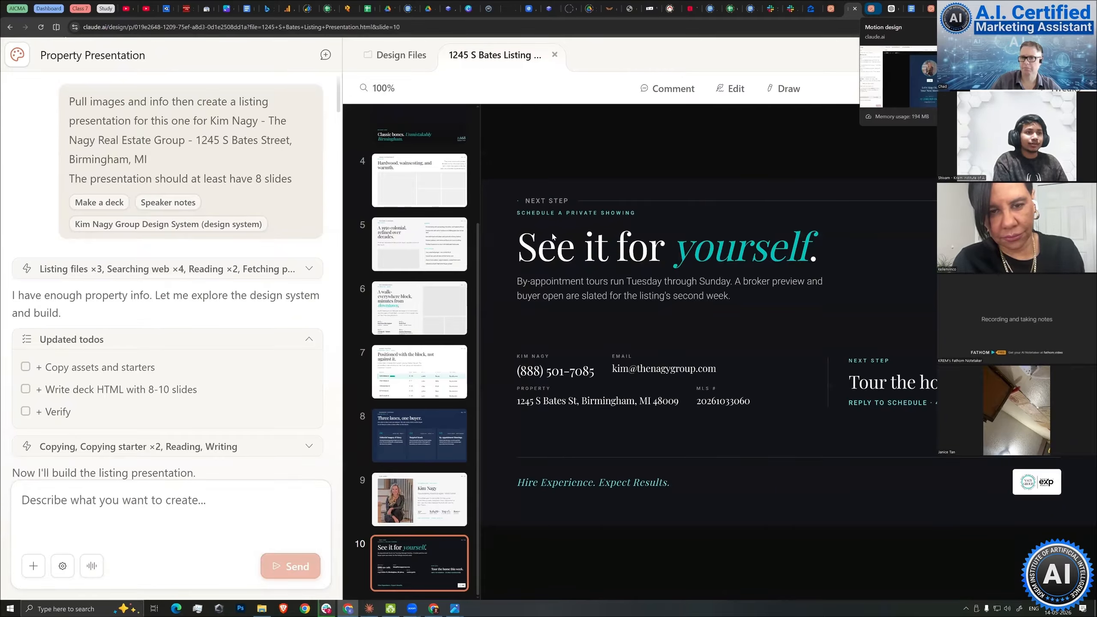
click(872, 8)
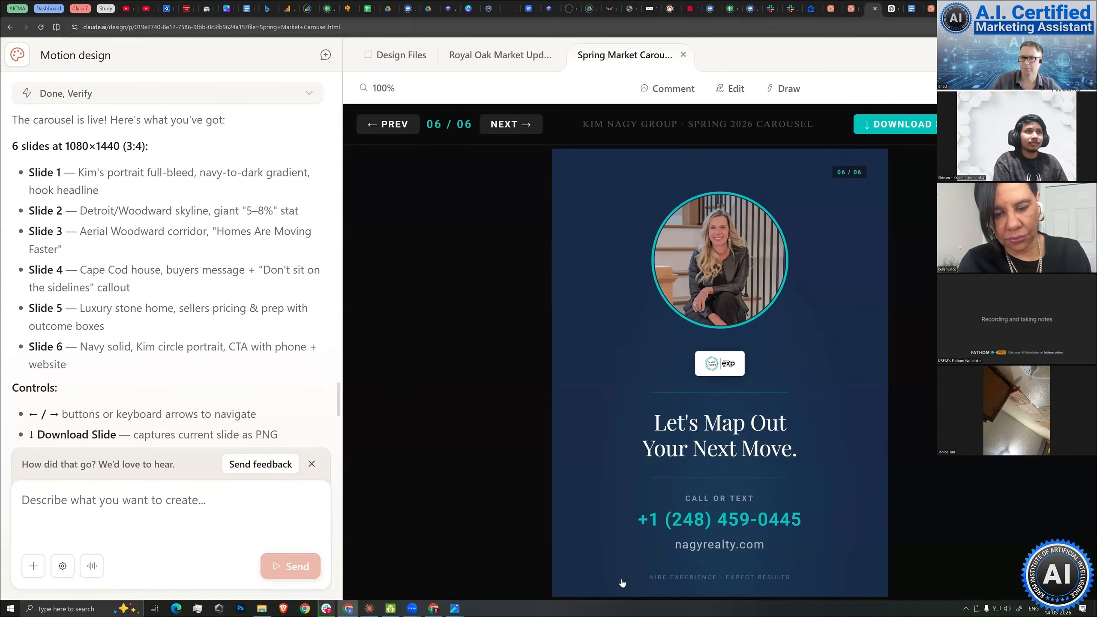
Open the Royal Oak Market Update file and let the 34-second animation play to its closing scene.
click(495, 55)
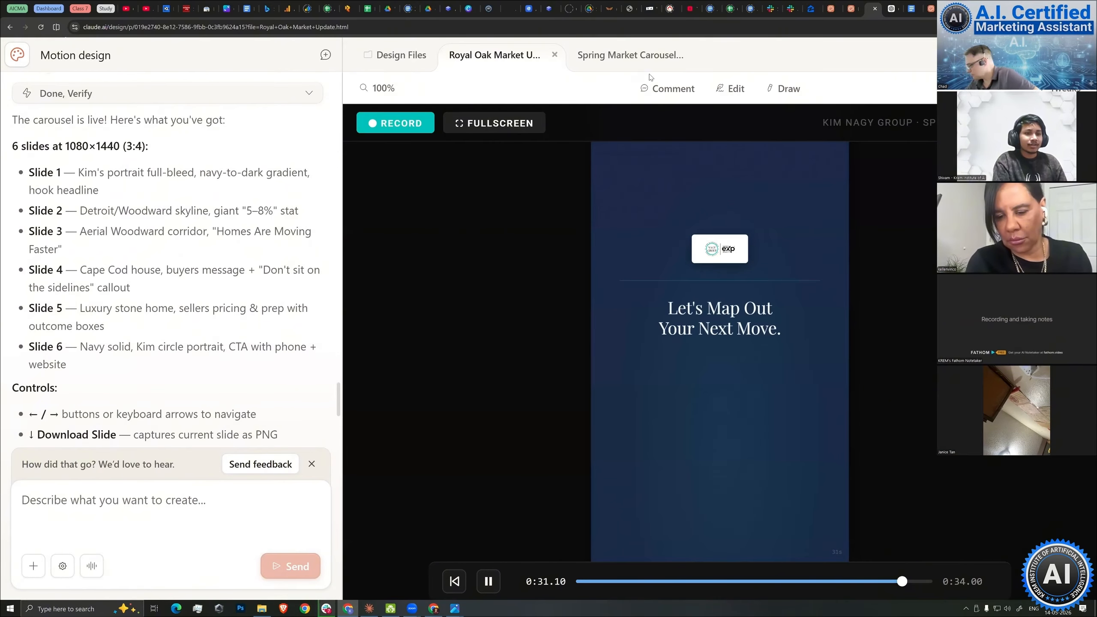
Pause the Royal Oak Market Update video playback with the spacebar.
key(space)
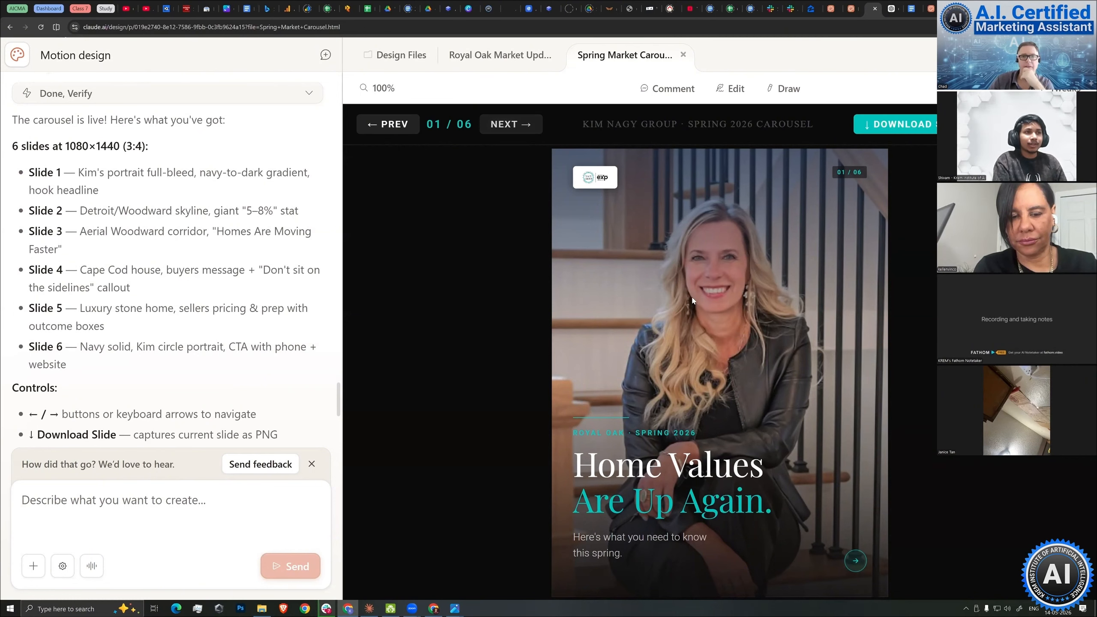
Step the carousel to slide 3 and back, highlighting the 5–8% stat text.
key(Right)
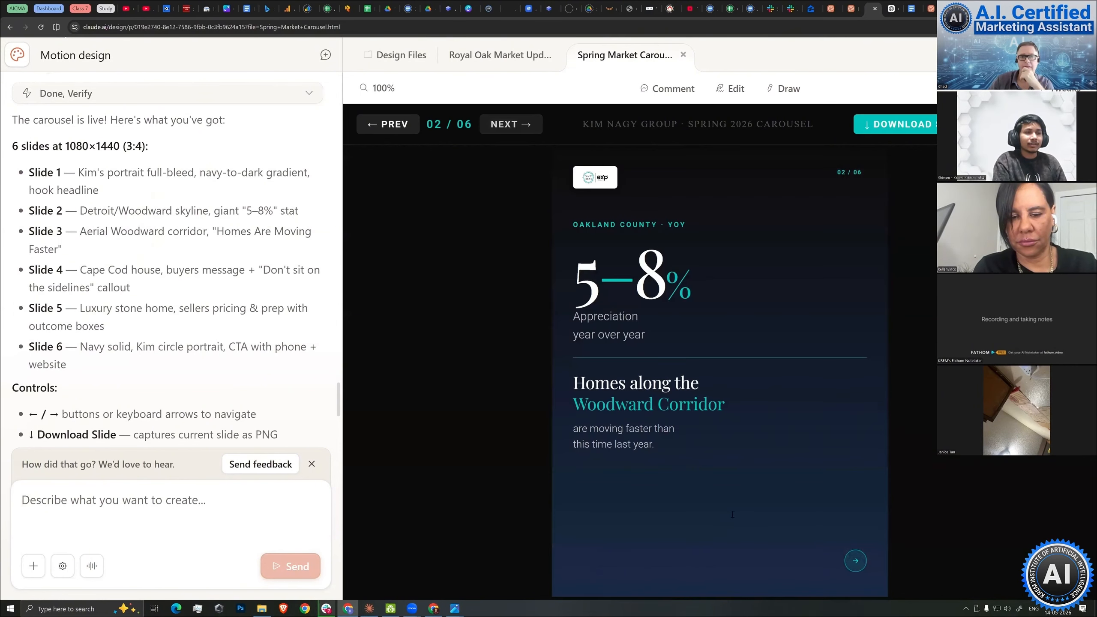
key(Right)
key(Left)
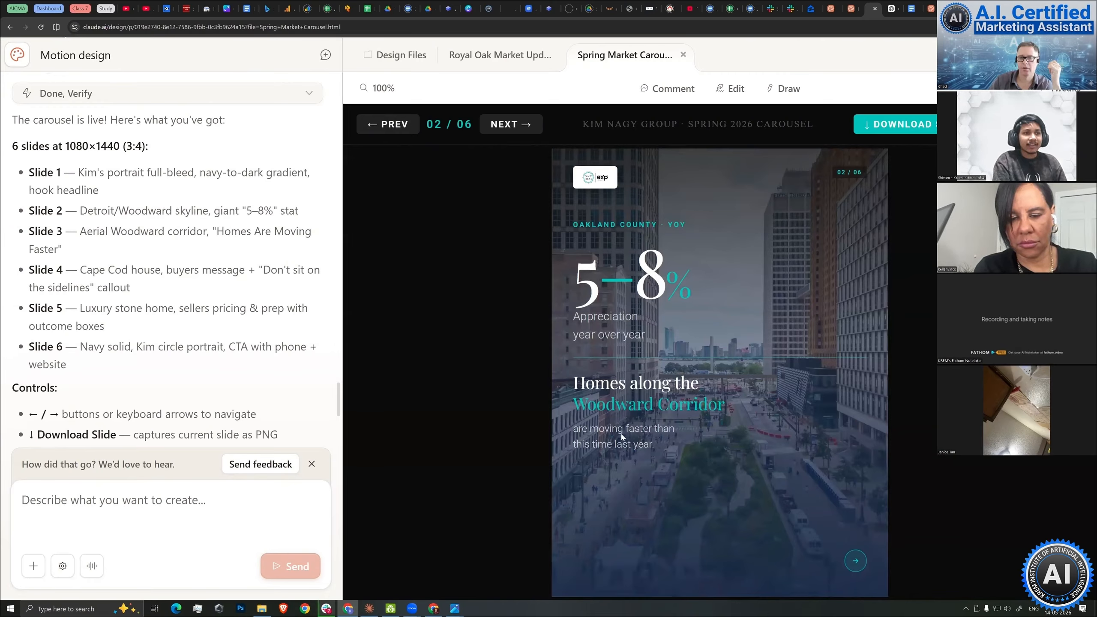
drag(622, 438, 599, 177)
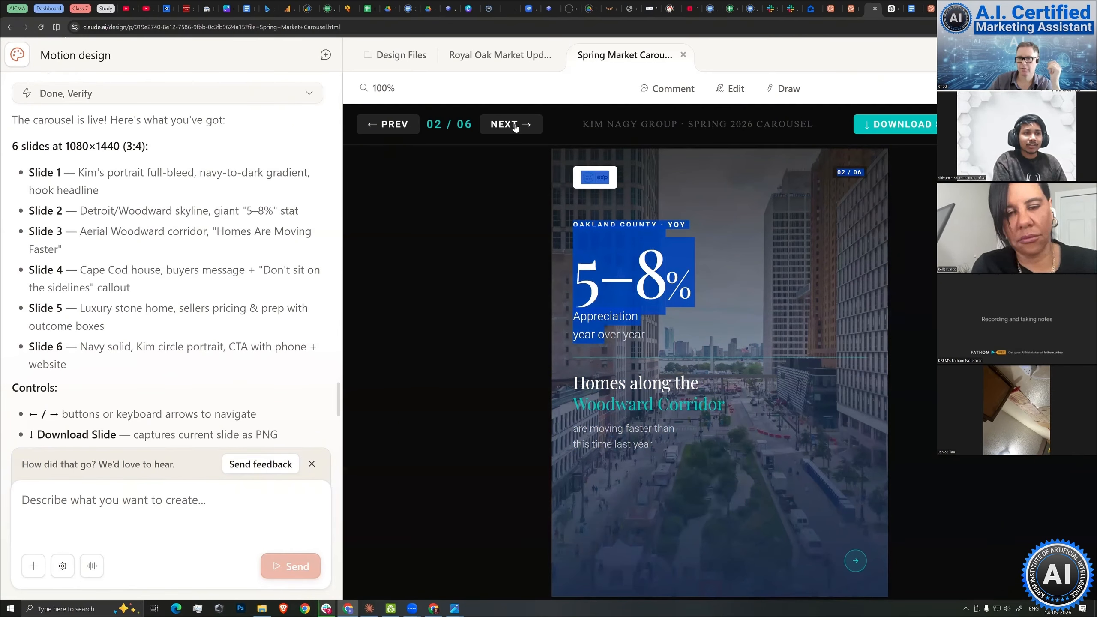
click(481, 111)
Page through the carousel to the final slide and back to slide 03, then return to the Claude Design home page.
click(482, 116)
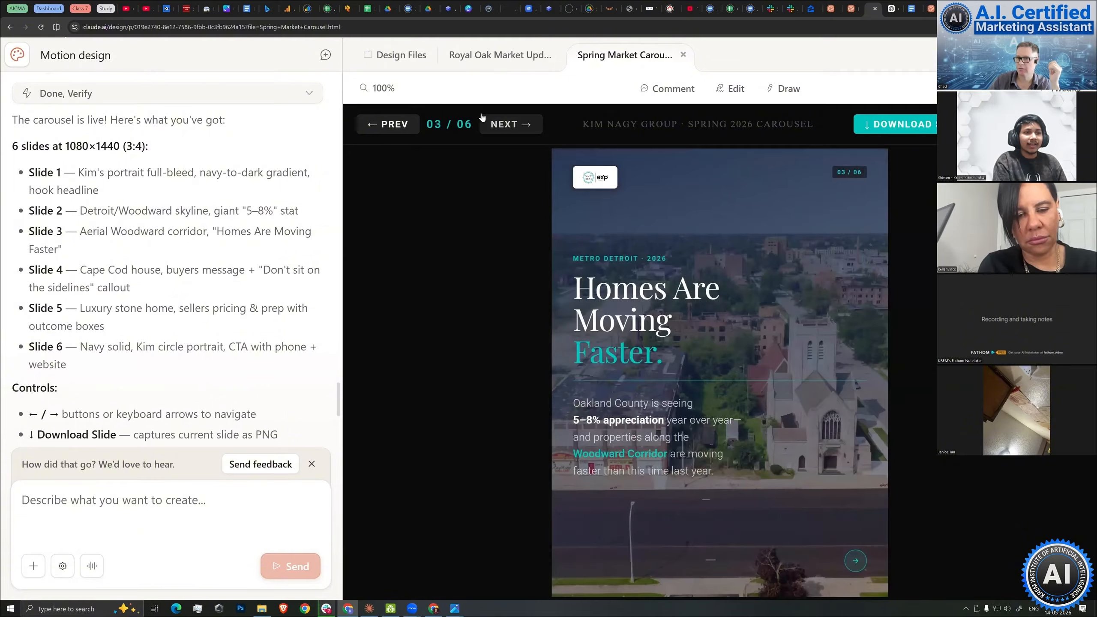
click(517, 125)
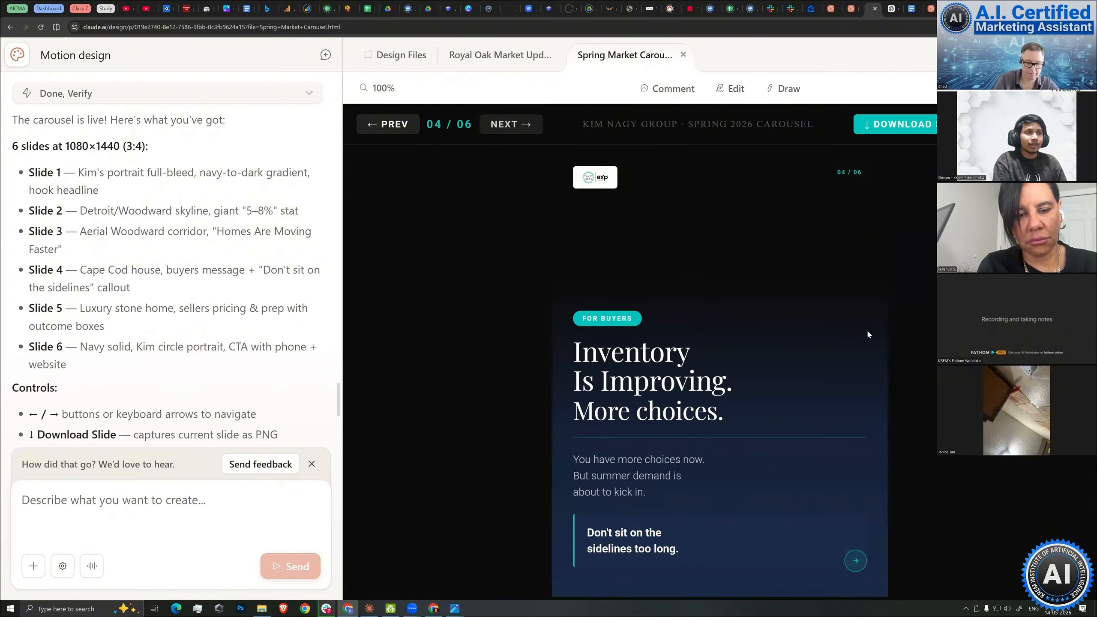
key(Right)
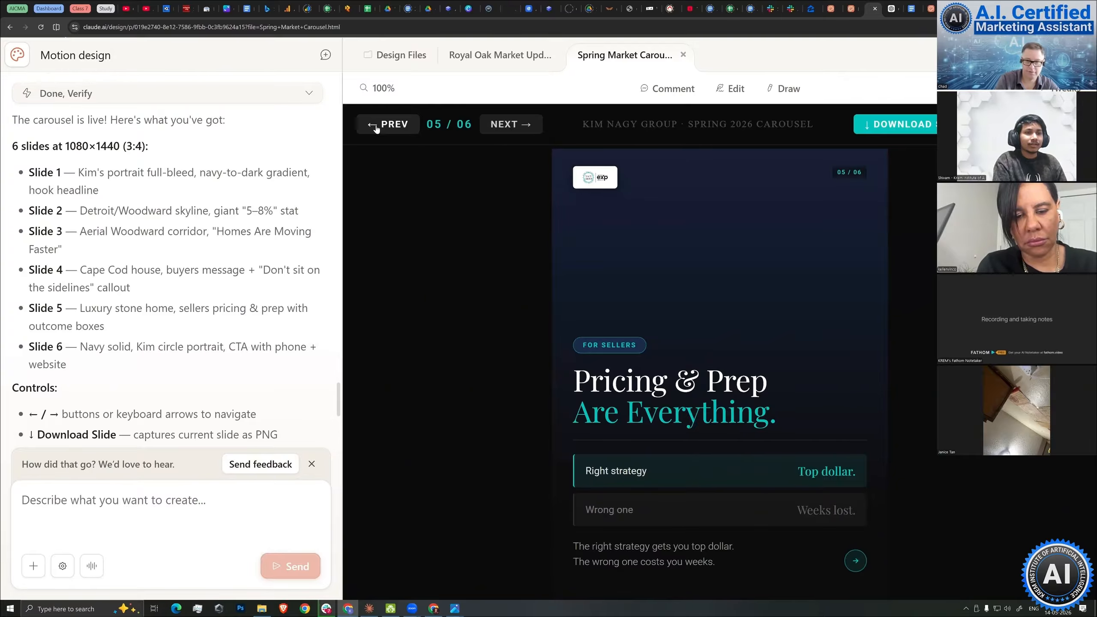
key(Right)
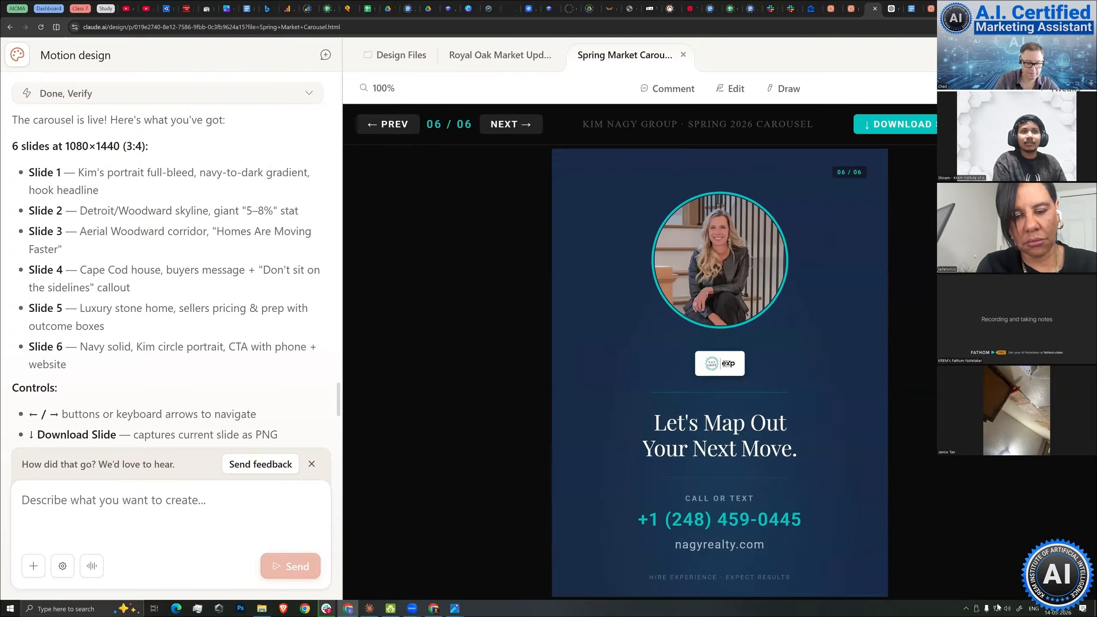
key(Left)
key(Left)
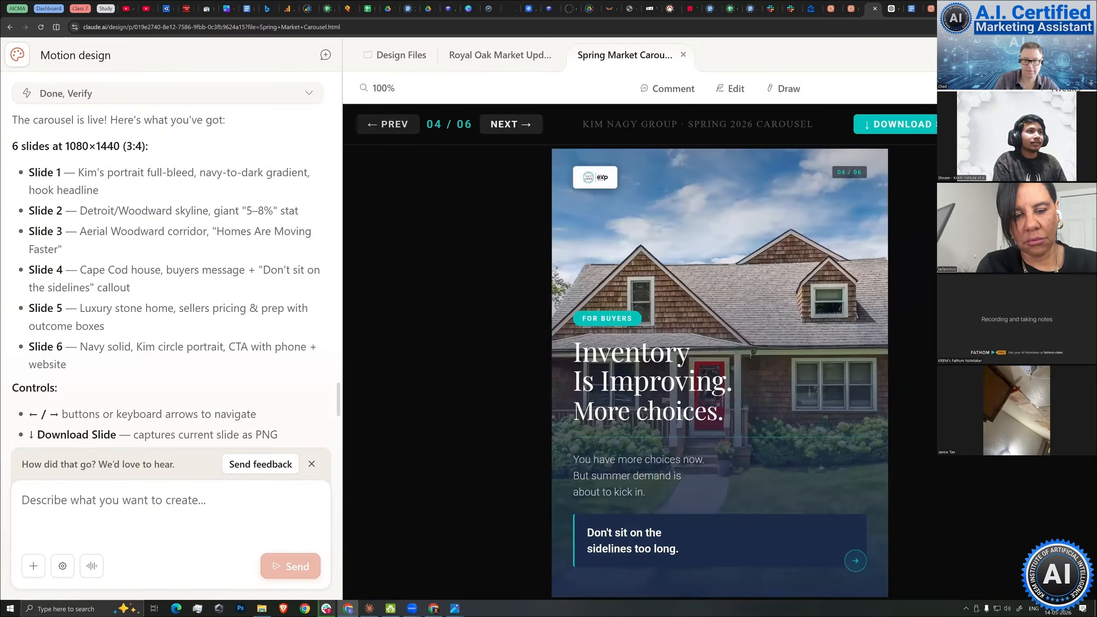
key(Left)
key(Left)
key(Left)
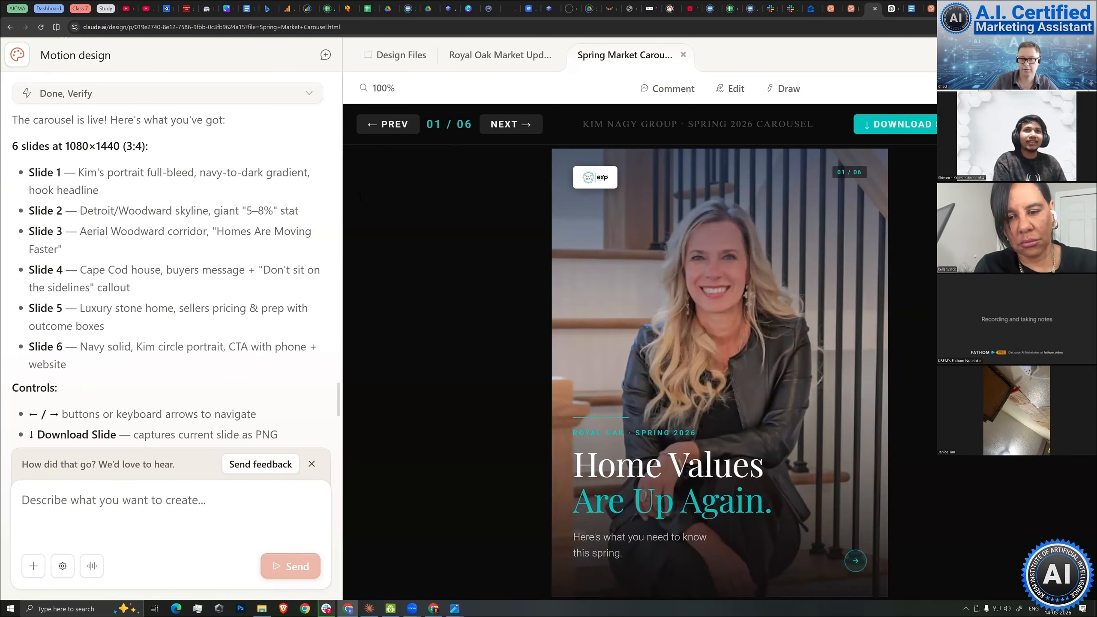
key(ctrl+Tab)
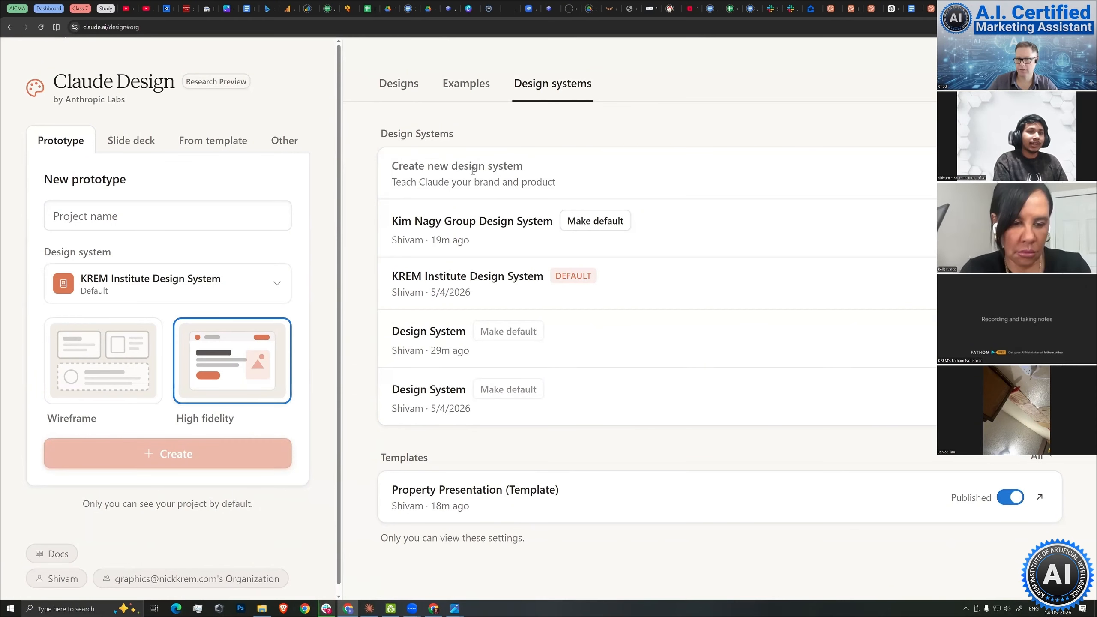
Start a new design system, look over its empty setup form, and go to the Design System doc.
click(644, 175)
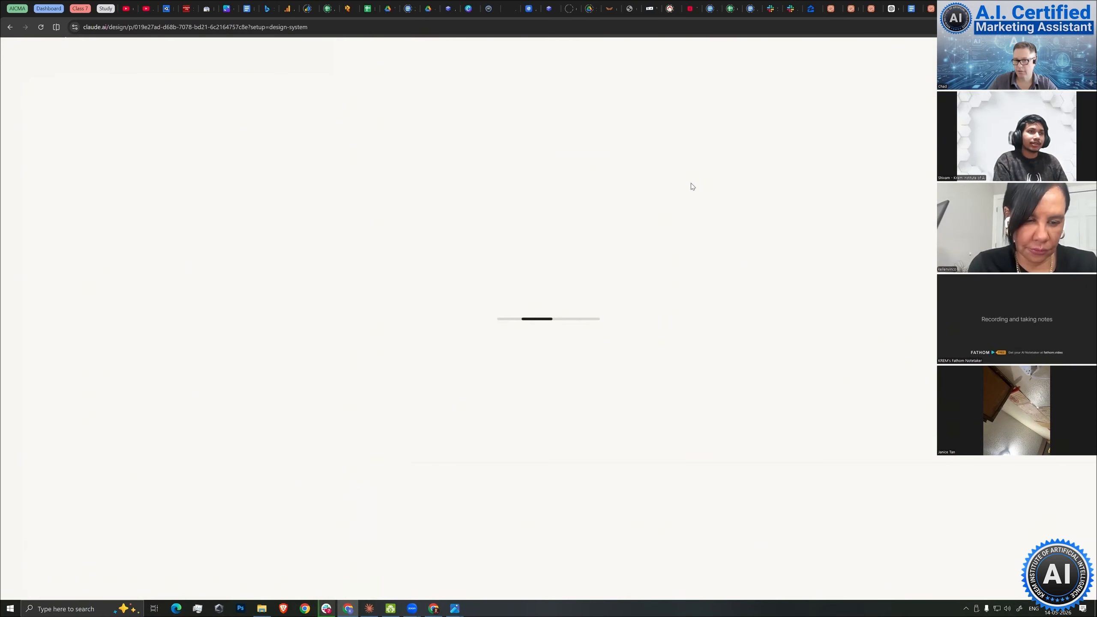
scroll(430, 218, down, 1)
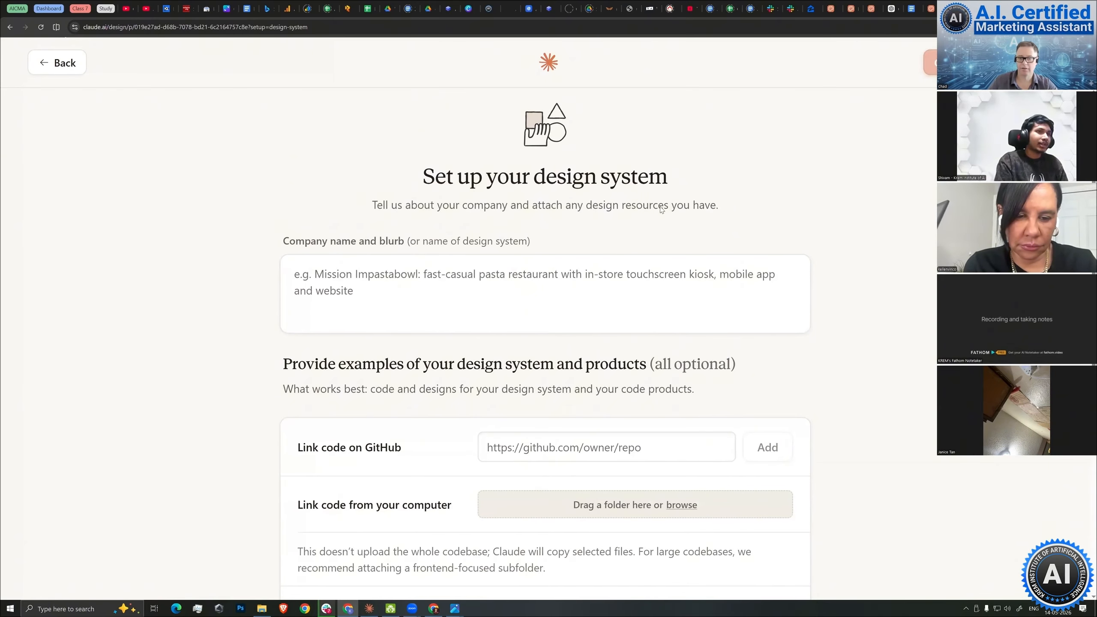
drag(581, 207, 690, 205)
click(719, 208)
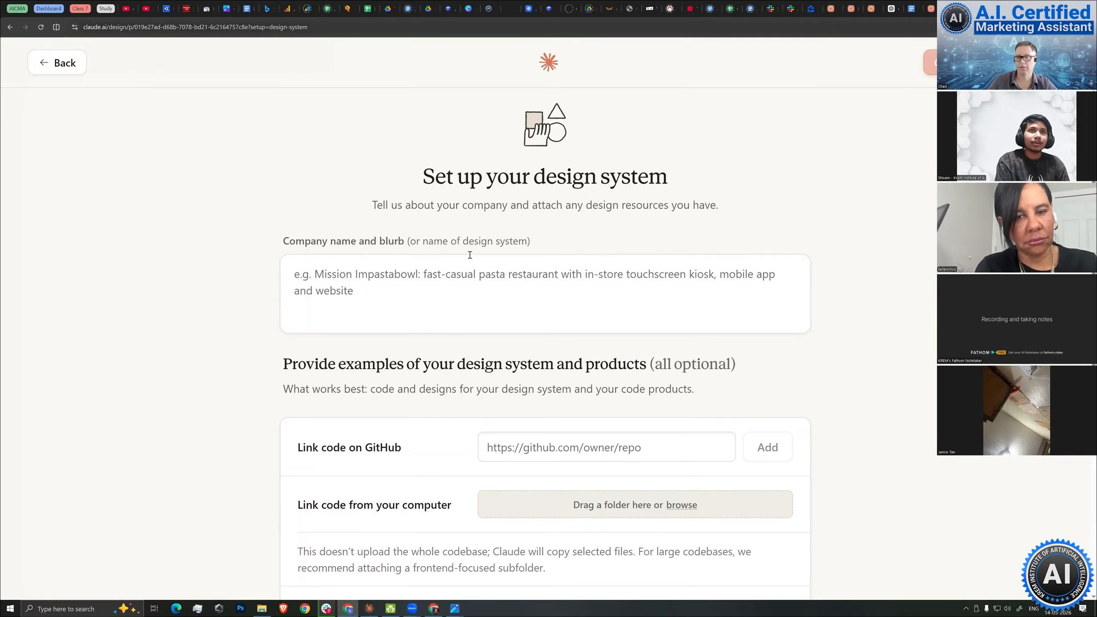
click(911, 9)
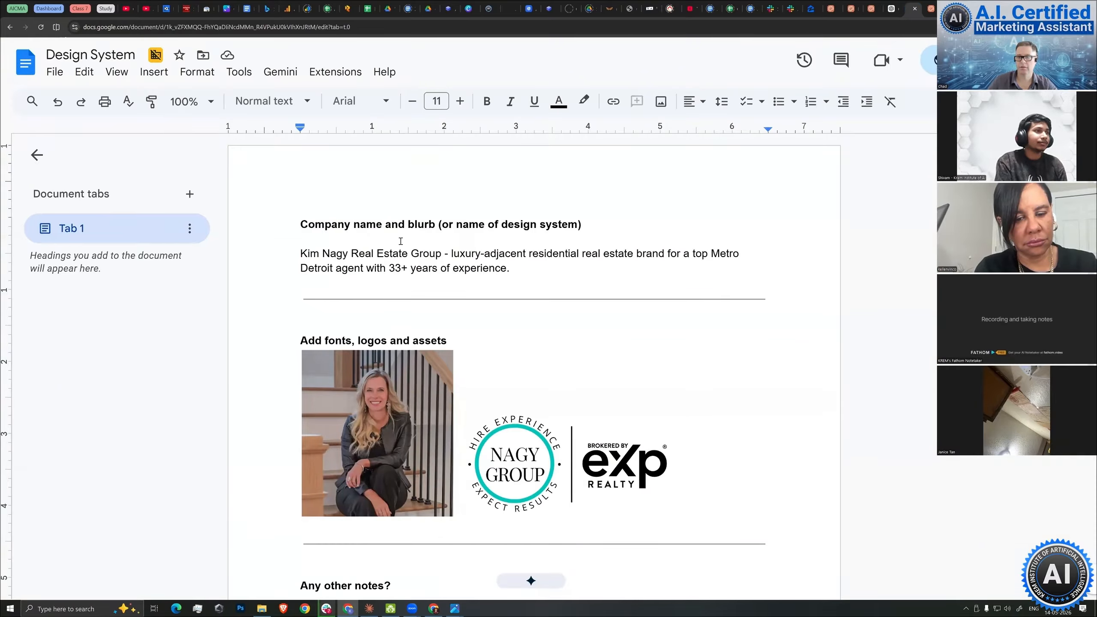
Match the doc against the setup form's Company name and blurb box, then select the full blurb paragraph.
drag(300, 223, 425, 225)
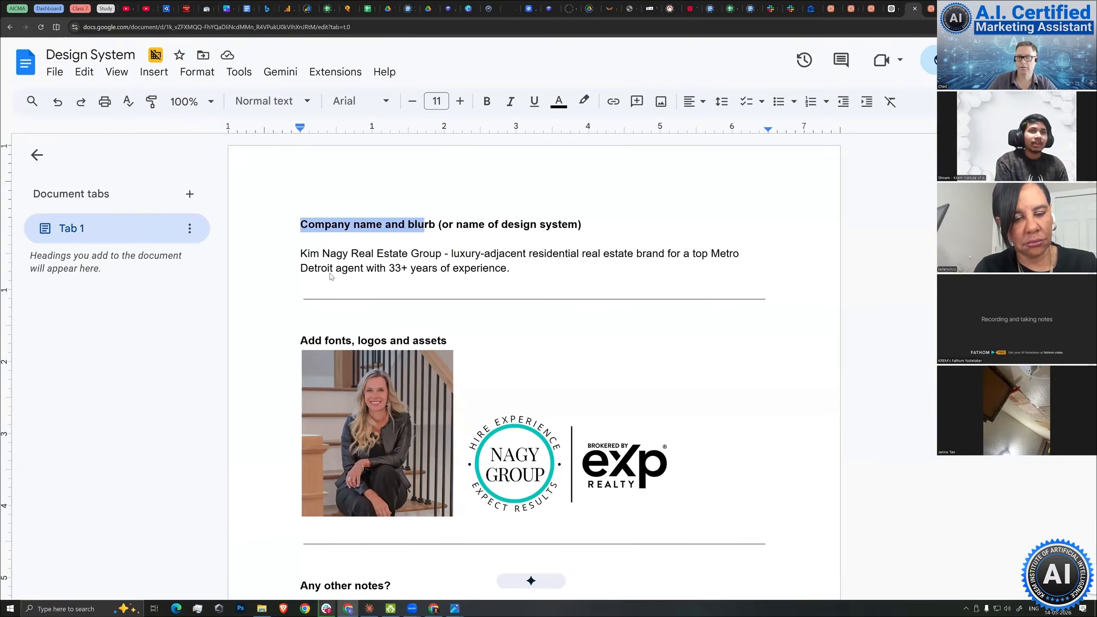
click(950, 9)
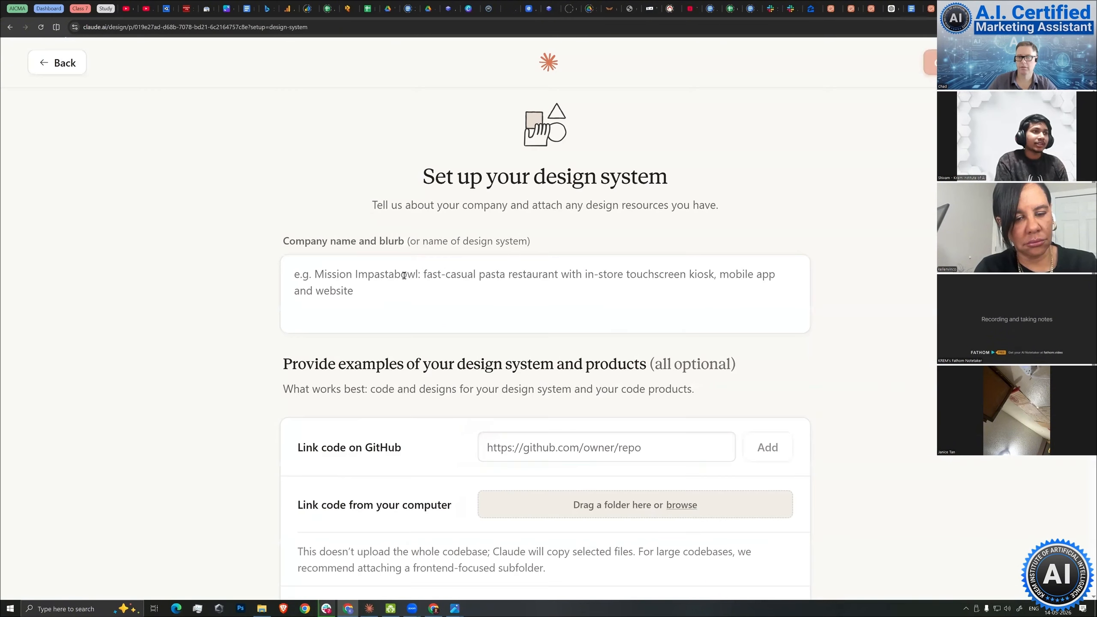
drag(283, 242, 399, 243)
click(406, 260)
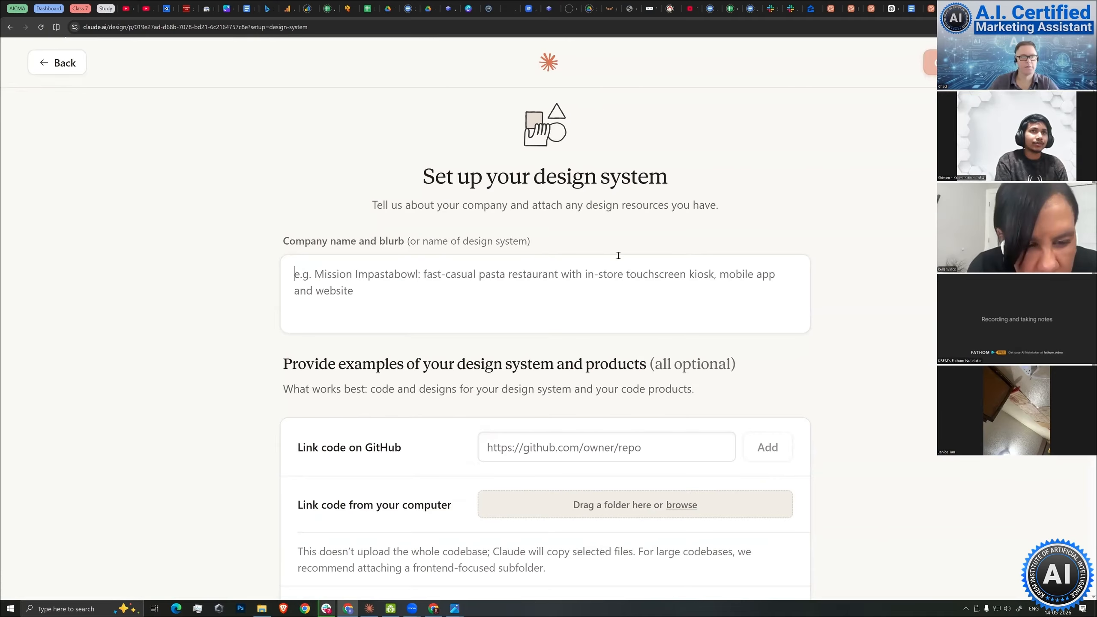
click(912, 9)
click(402, 268)
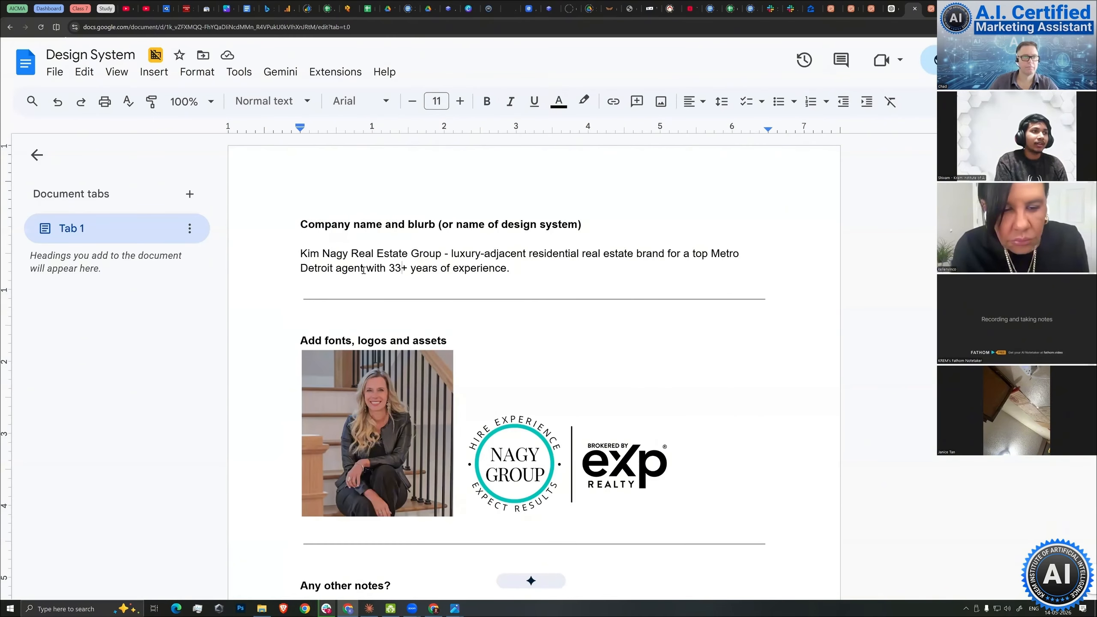
drag(300, 254, 509, 270)
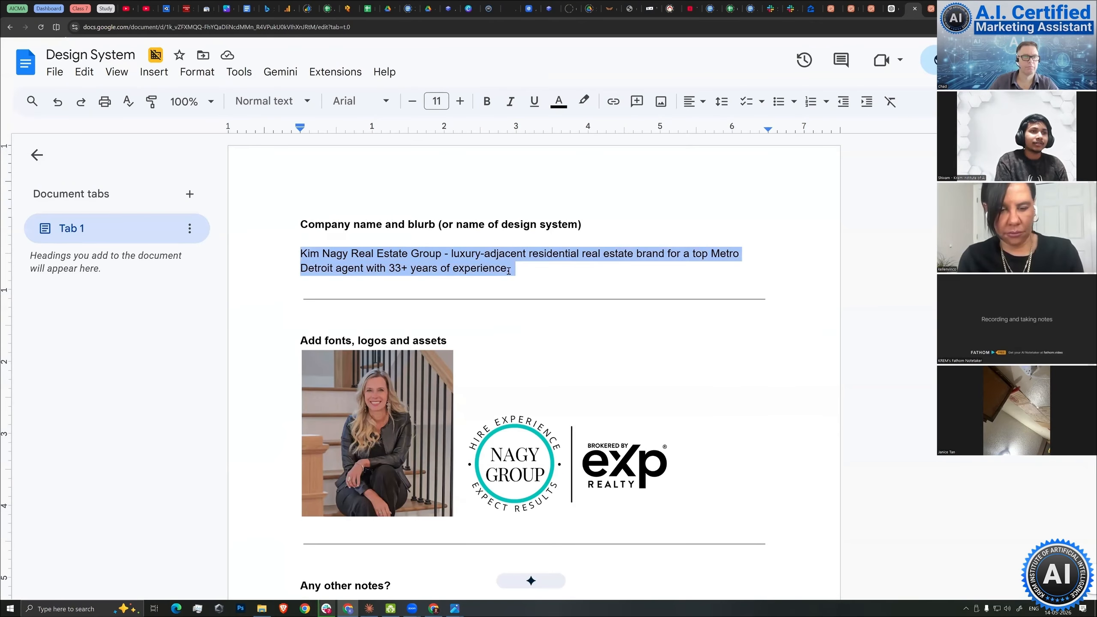
click(690, 254)
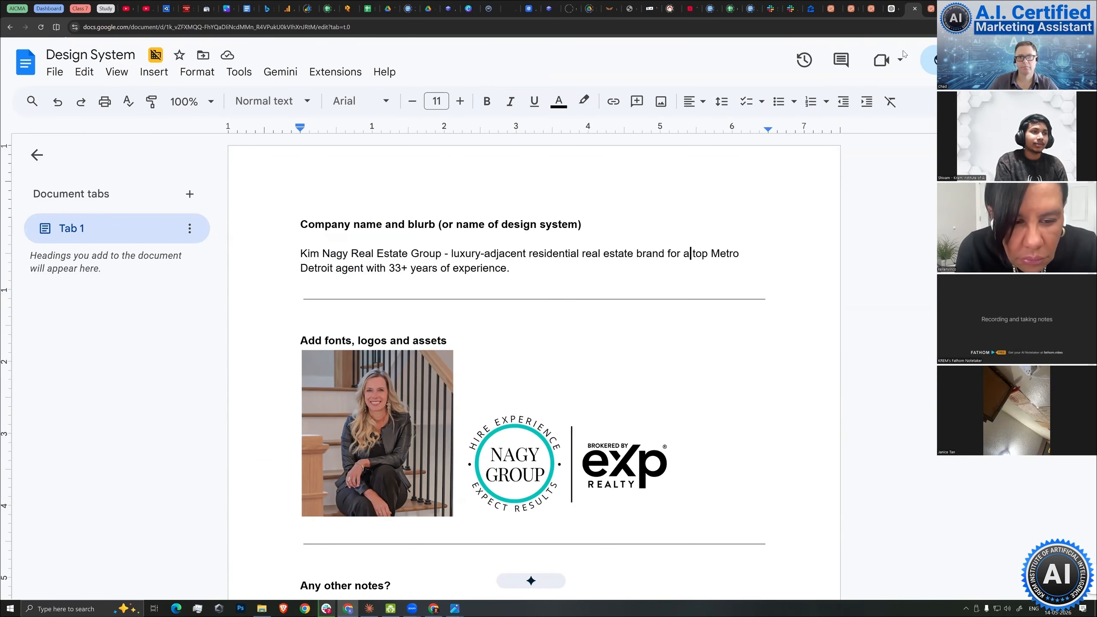
drag(511, 268, 301, 255)
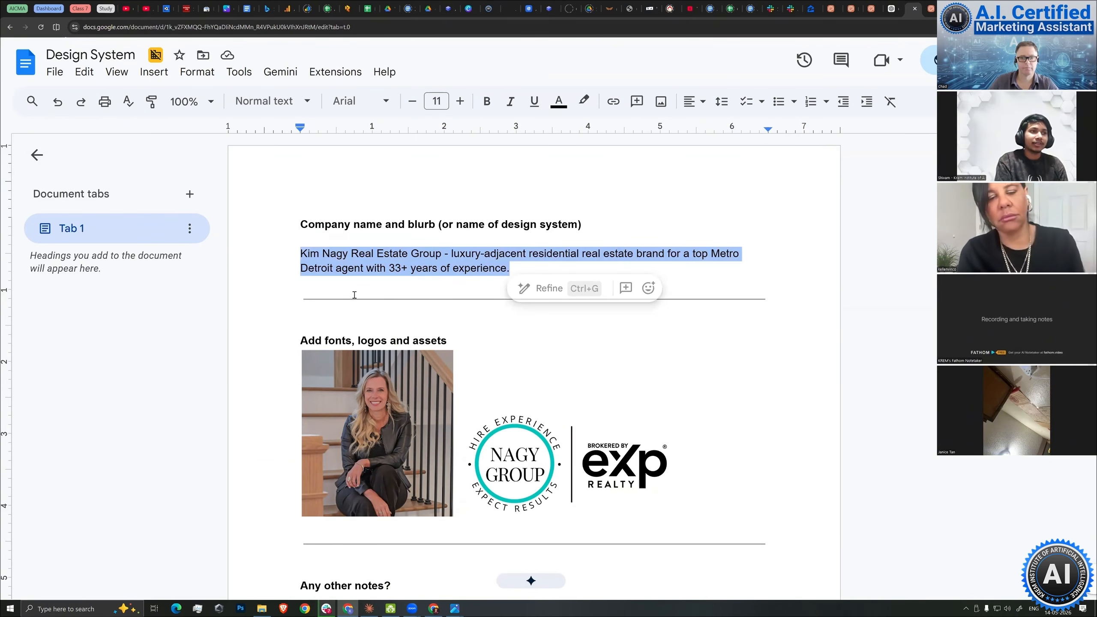
click(370, 257)
triple_click(445, 257)
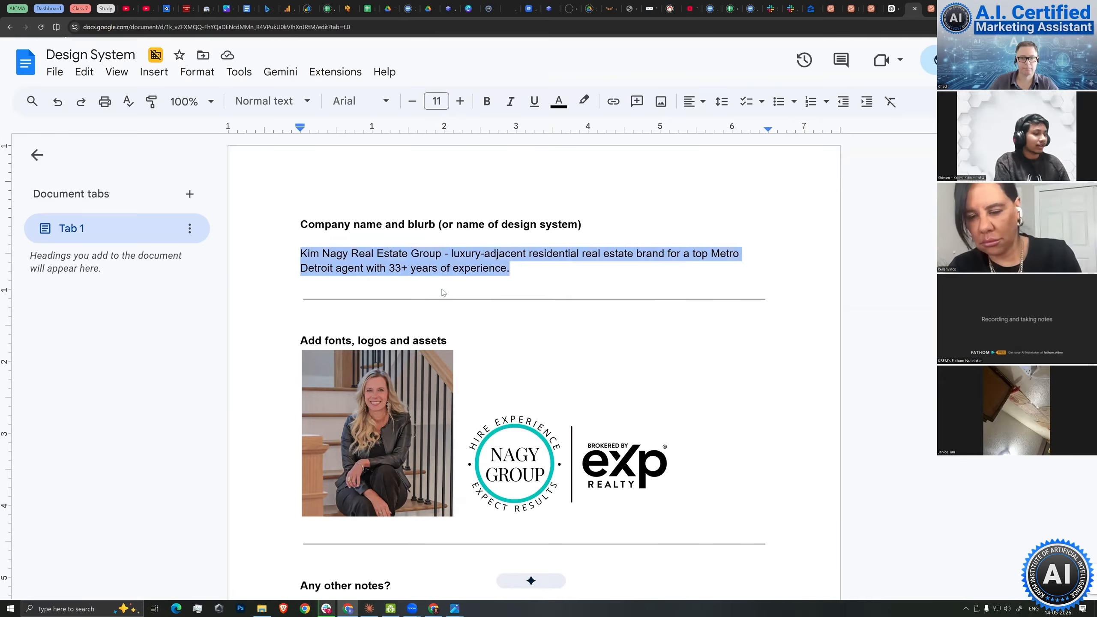
Copy the company blurb and paste it into the Company name and blurb field of the setup form.
key(ctrl+c)
key(ctrl+Tab)
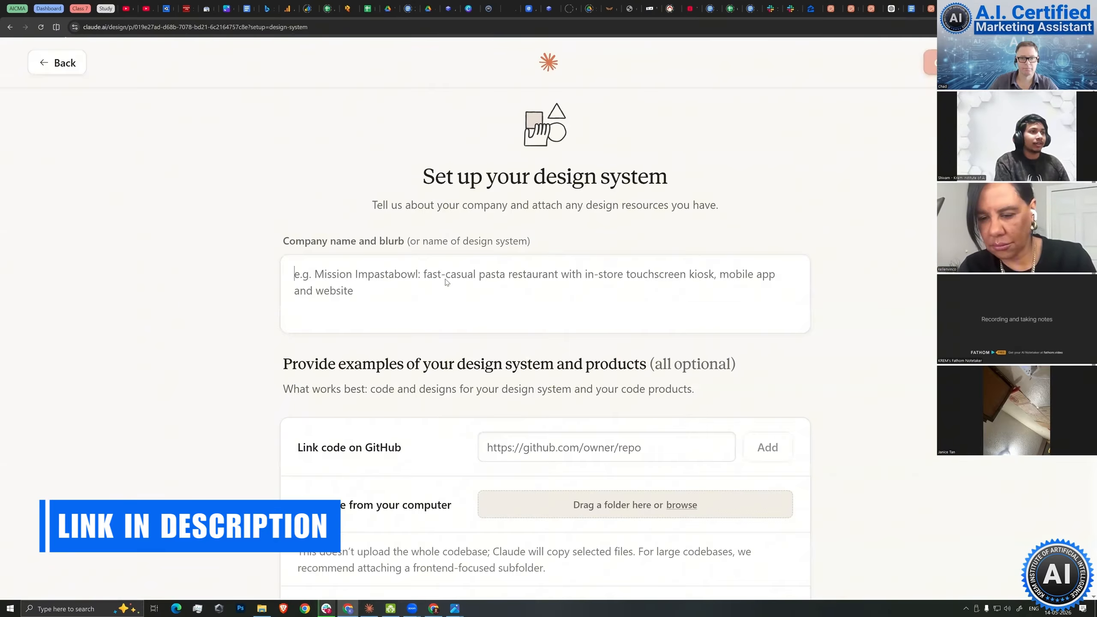
key(ctrl+v)
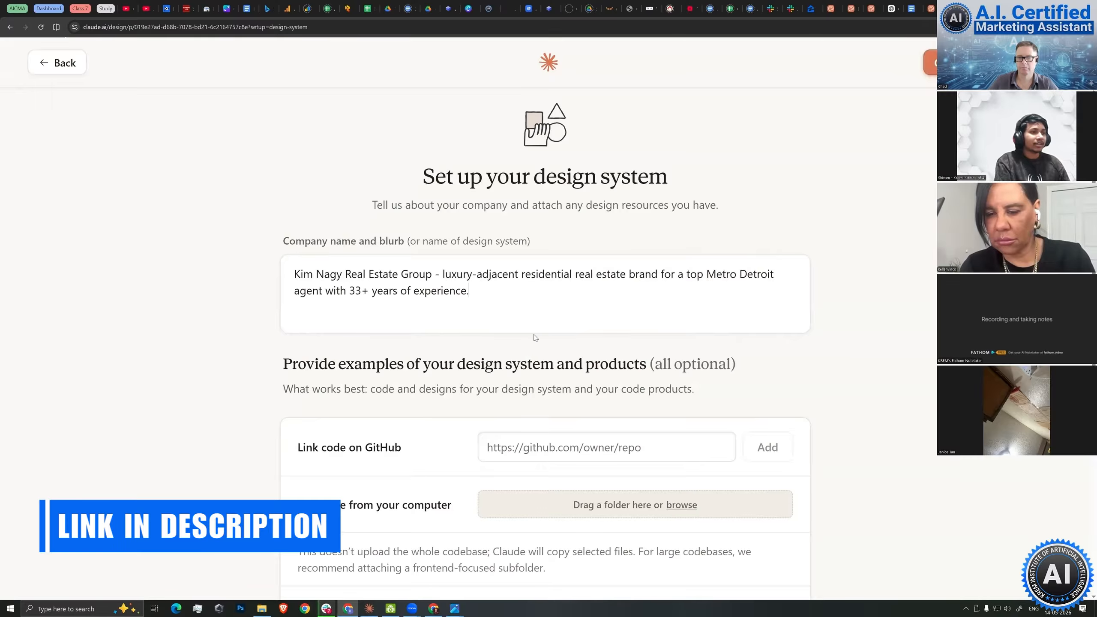
scroll(535, 338, down, 4)
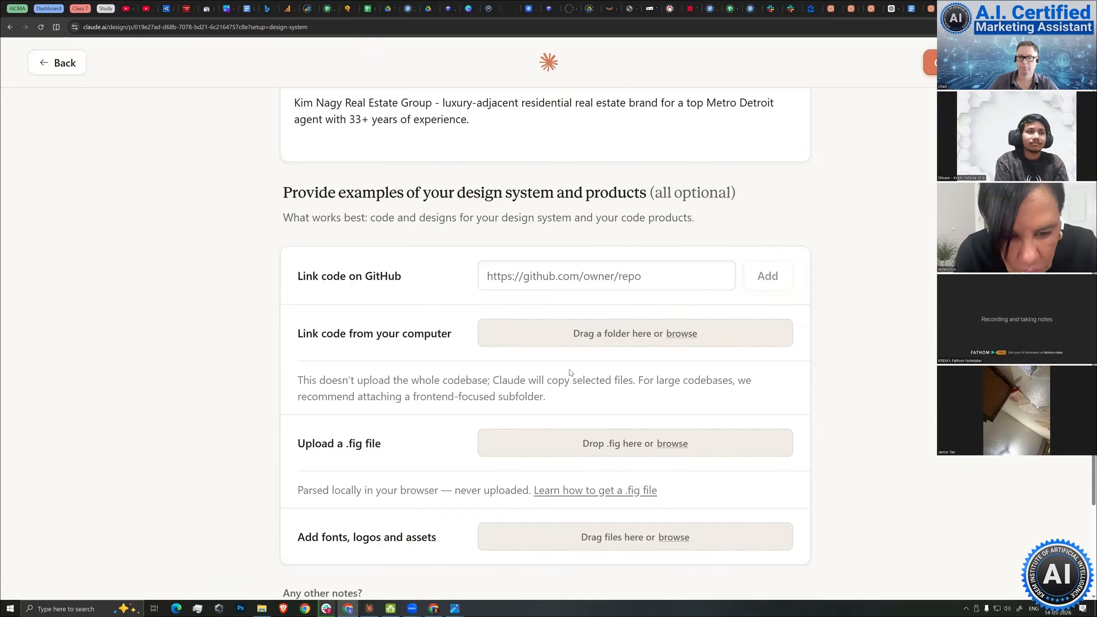
click(599, 275)
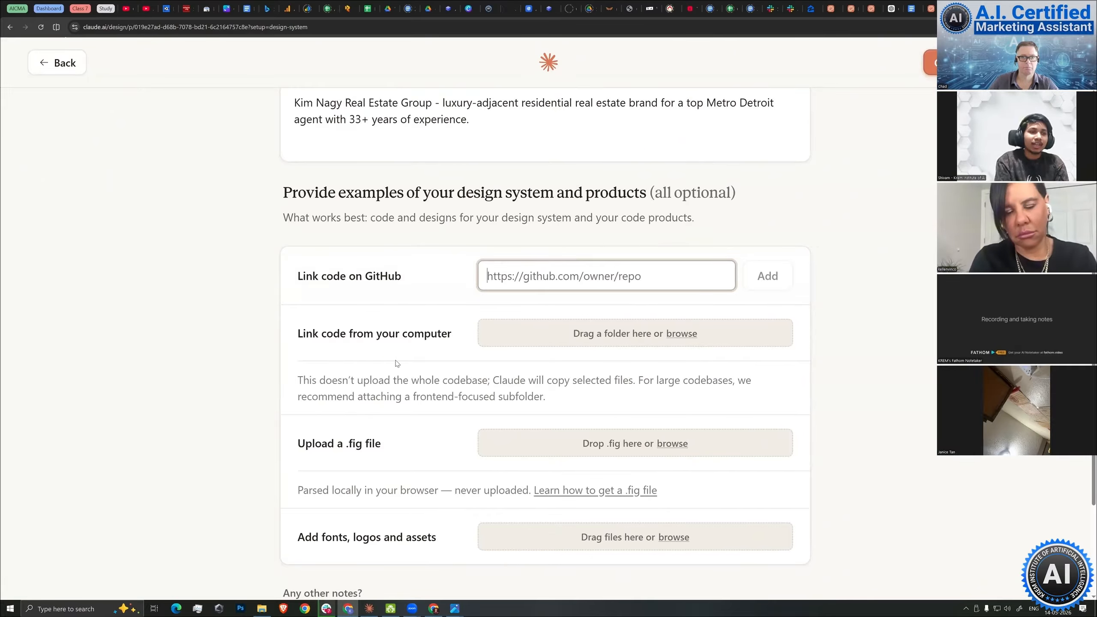
Look over the optional fonts, logos and assets section and open the file picker to attach assets.
scroll(397, 363, down, 3)
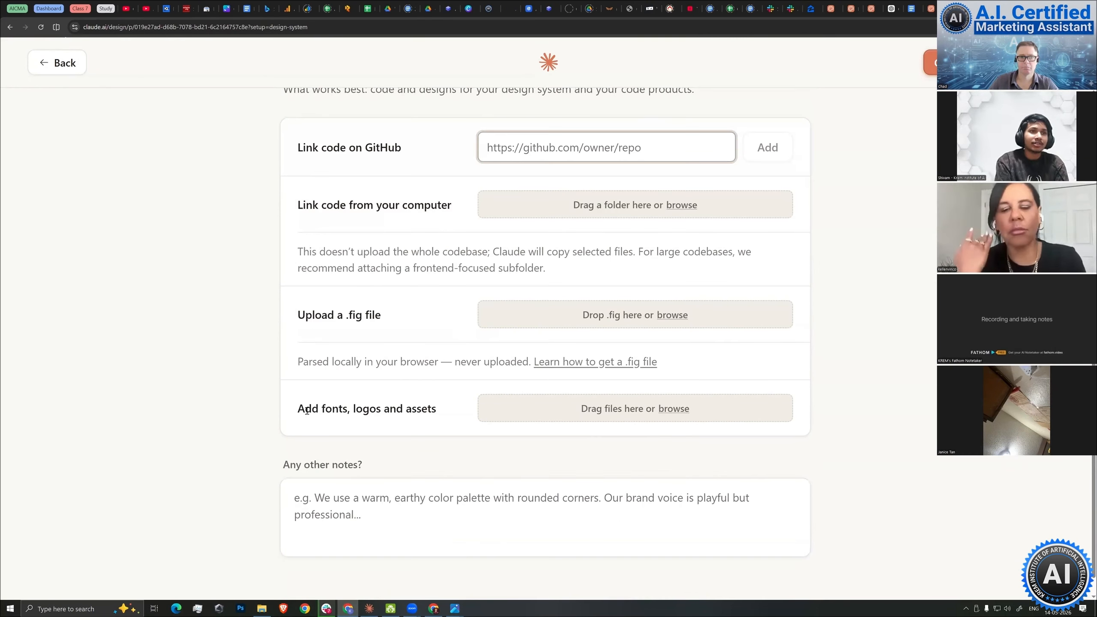
scroll(348, 415, up, 3)
triple_click(347, 415)
scroll(336, 413, down, 3)
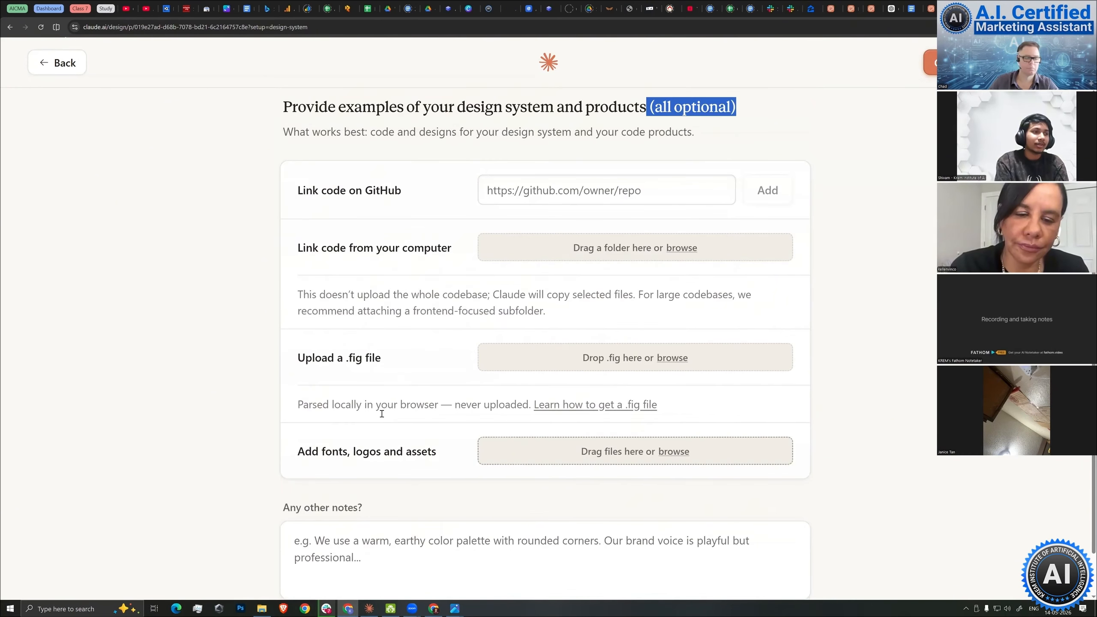
click(359, 407)
scroll(353, 408, down, 1)
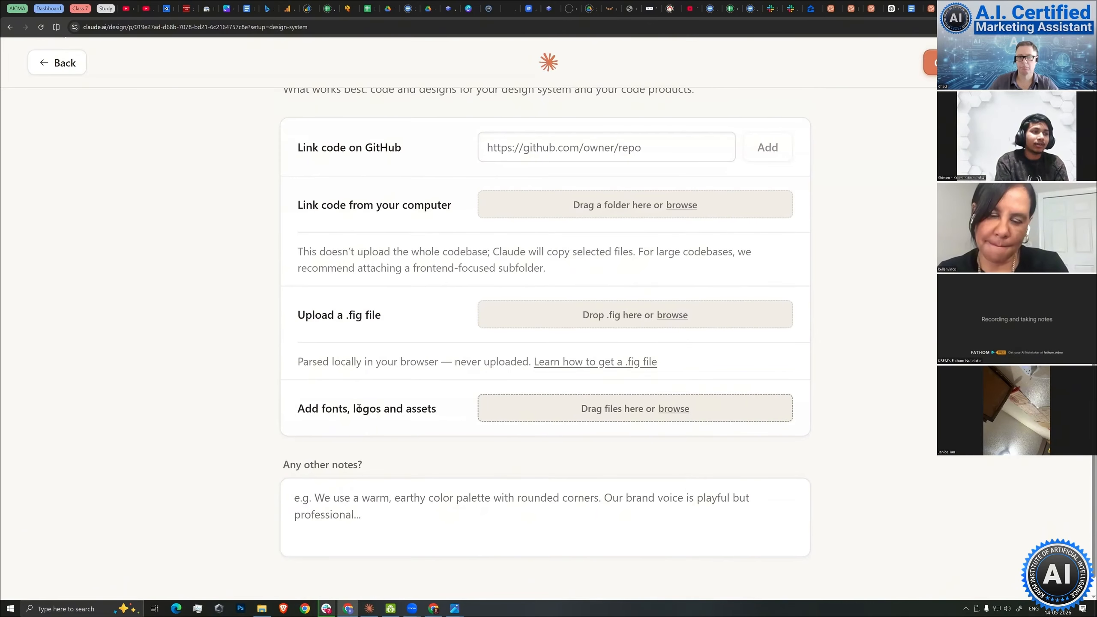
drag(348, 409, 312, 409)
click(320, 409)
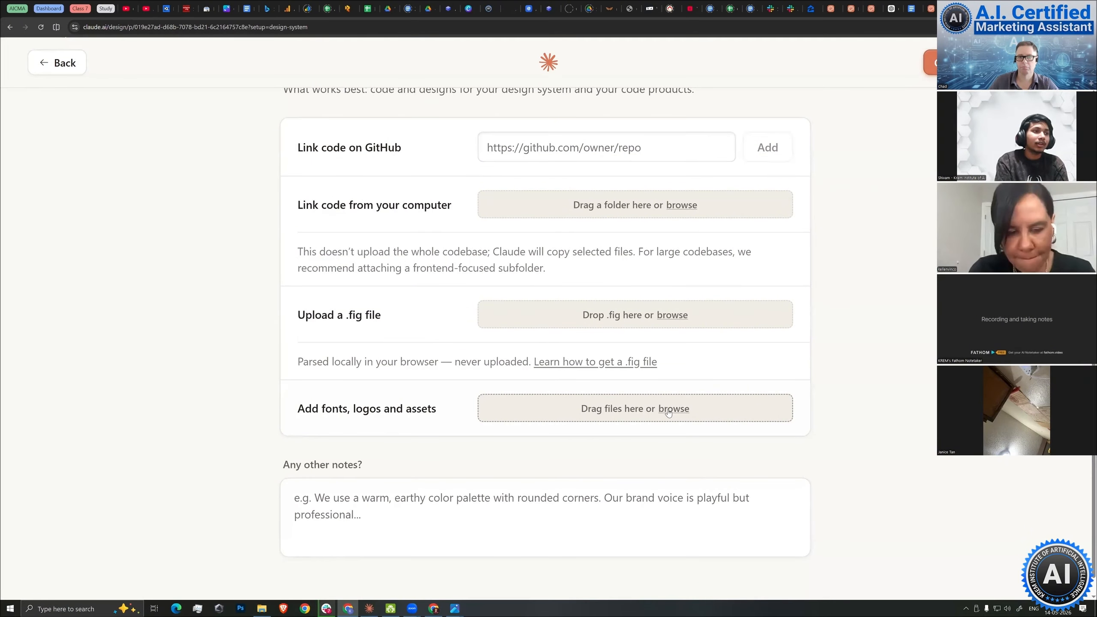
drag(382, 409, 350, 409)
click(420, 411)
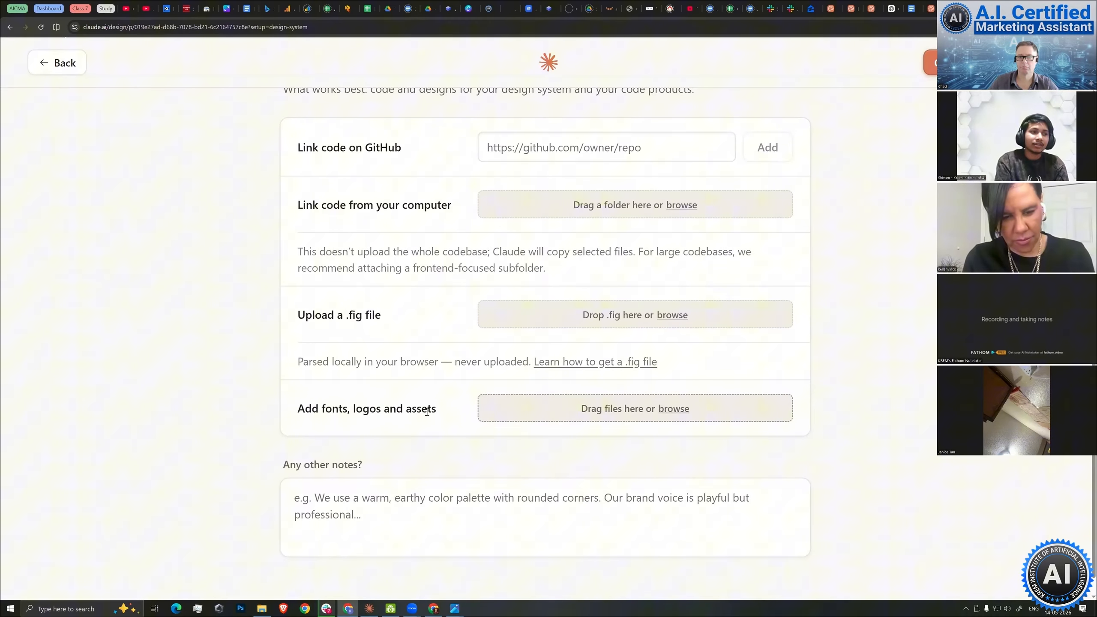
drag(436, 408, 355, 409)
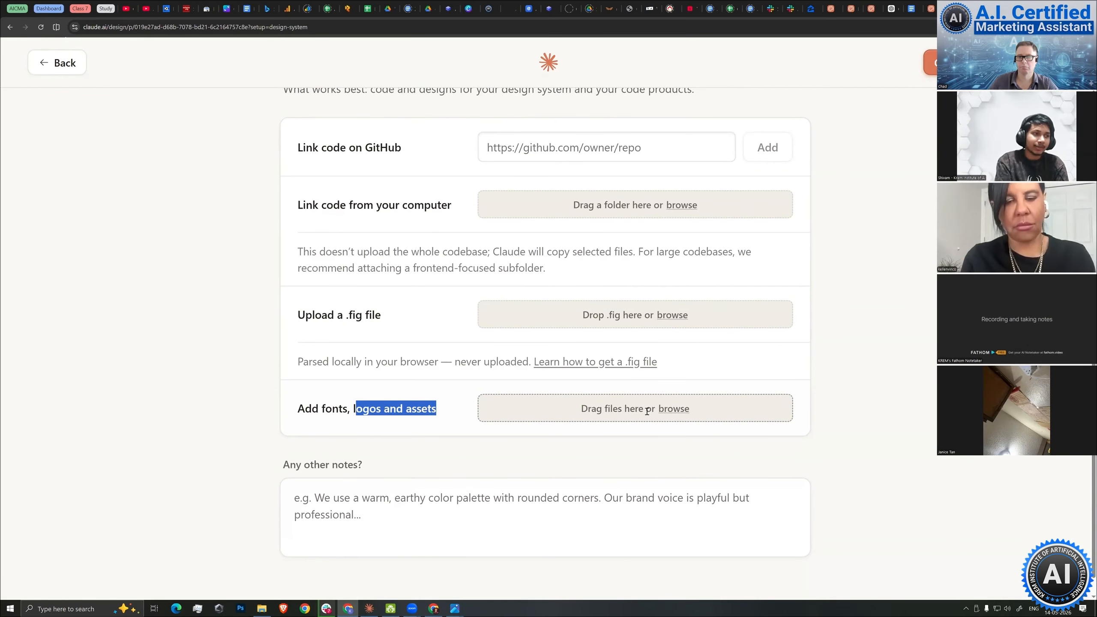
click(676, 411)
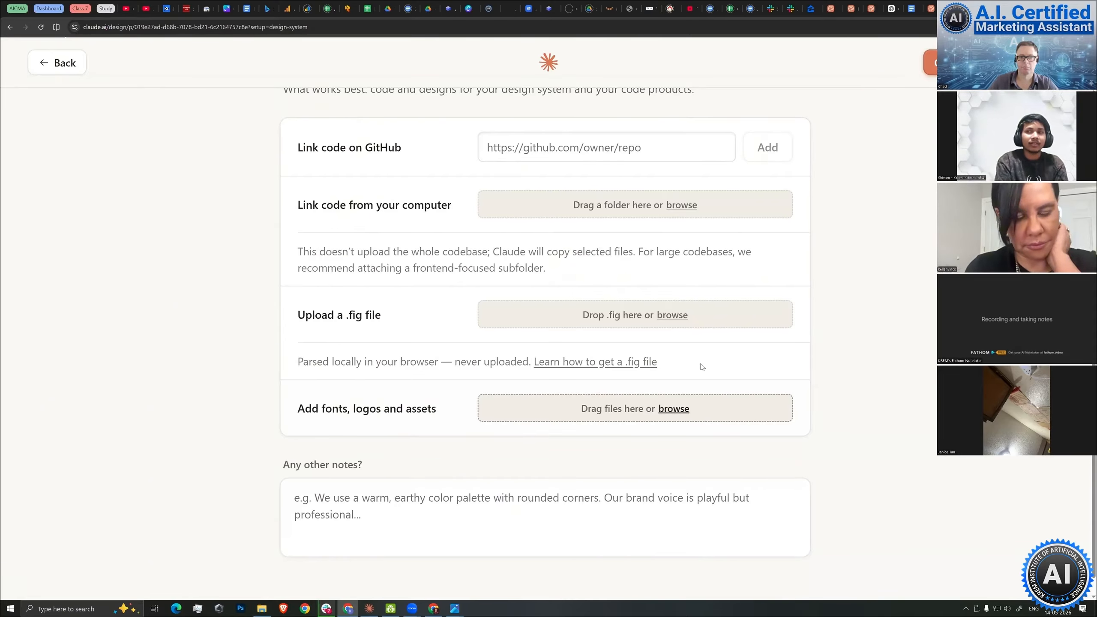
click(678, 326)
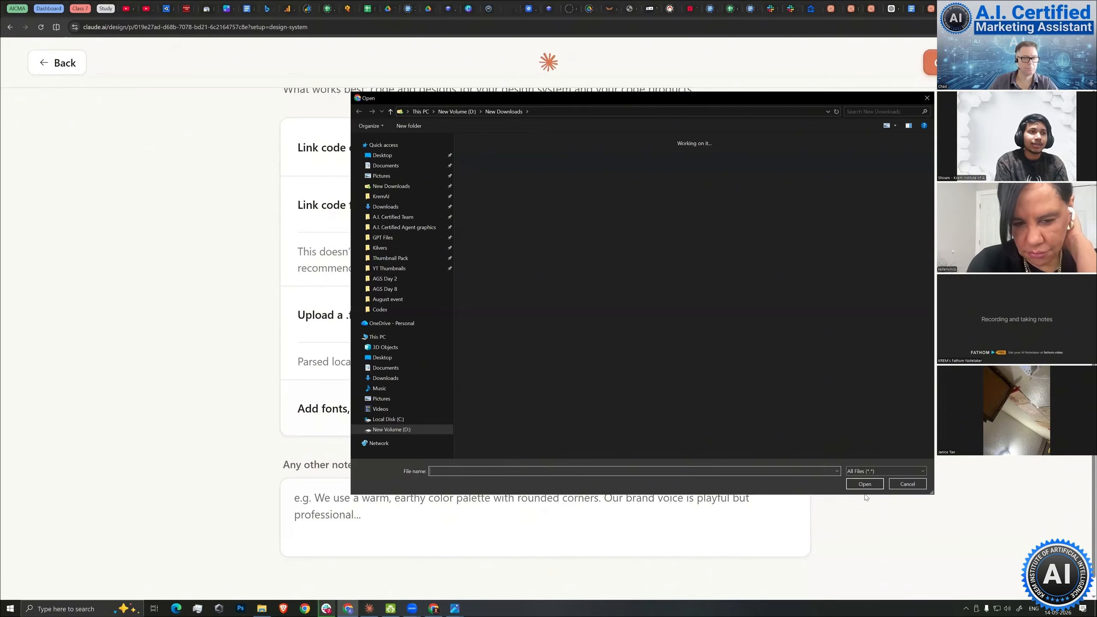
Attach the agent's portrait JPG and the group logo PNG as brand assets.
click(717, 309)
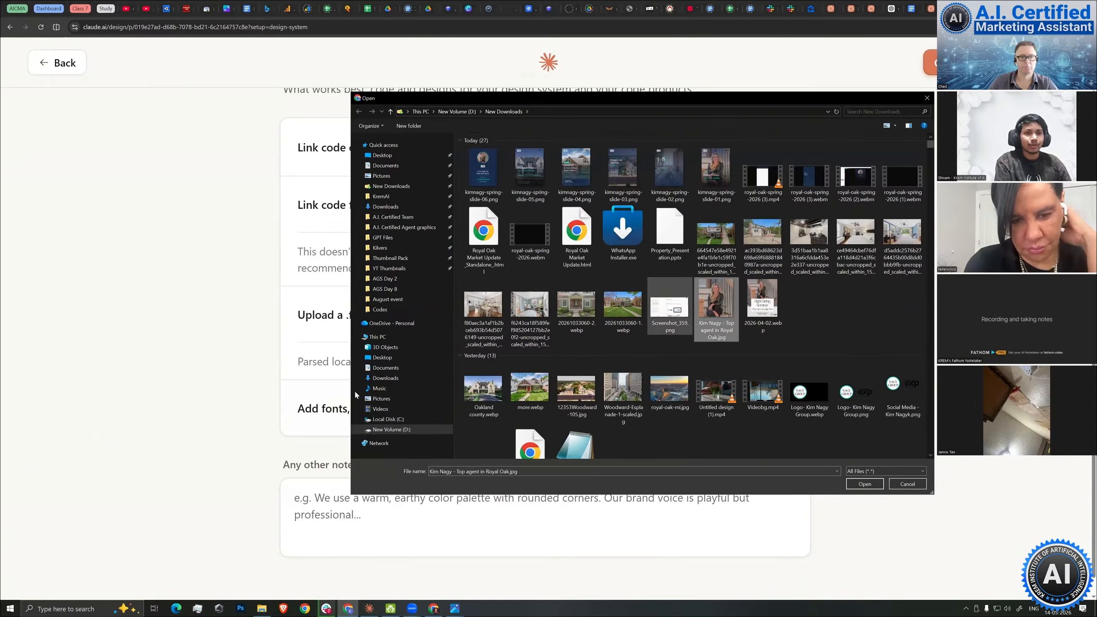
ctrl+click(856, 393)
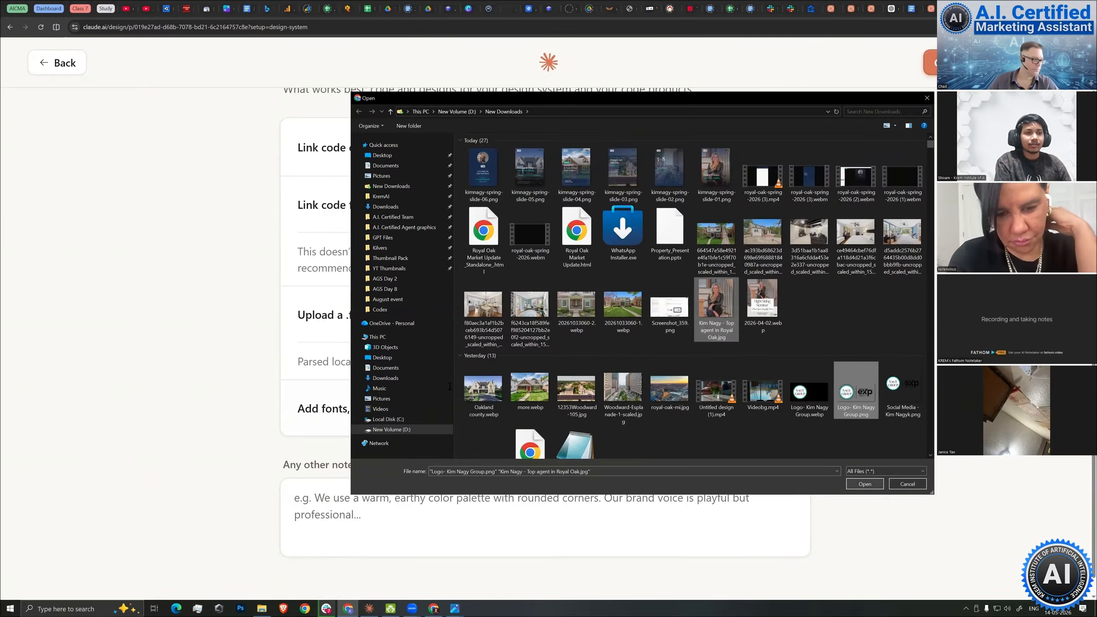
key(Return)
Check the two uploaded file names and the still-empty Any other notes? field.
scroll(408, 447, down, 2)
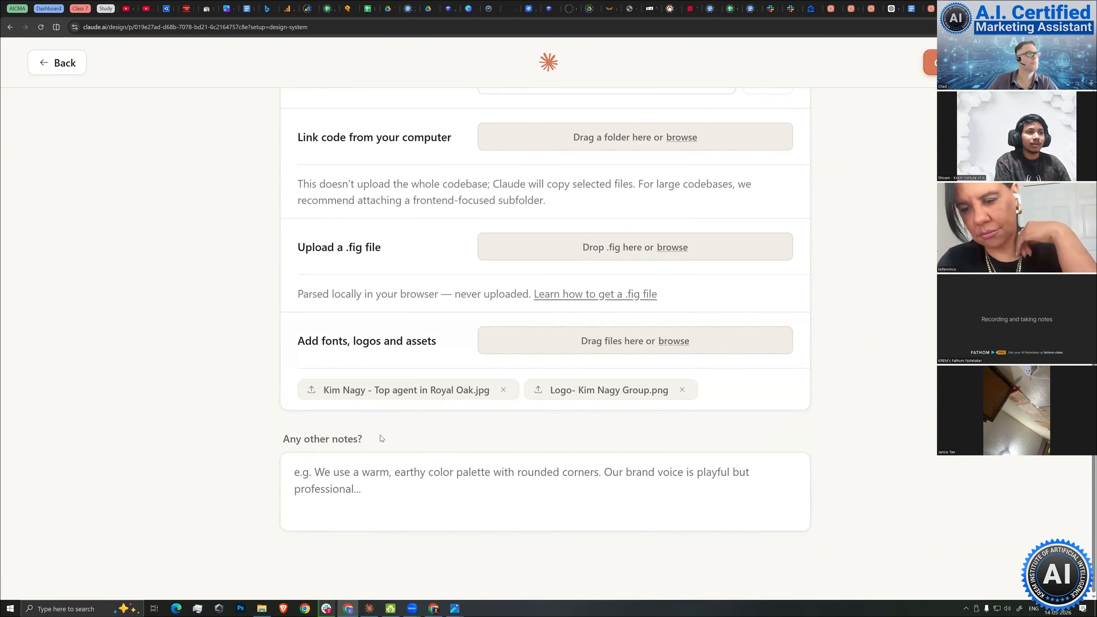
drag(339, 390, 453, 391)
drag(550, 391, 644, 391)
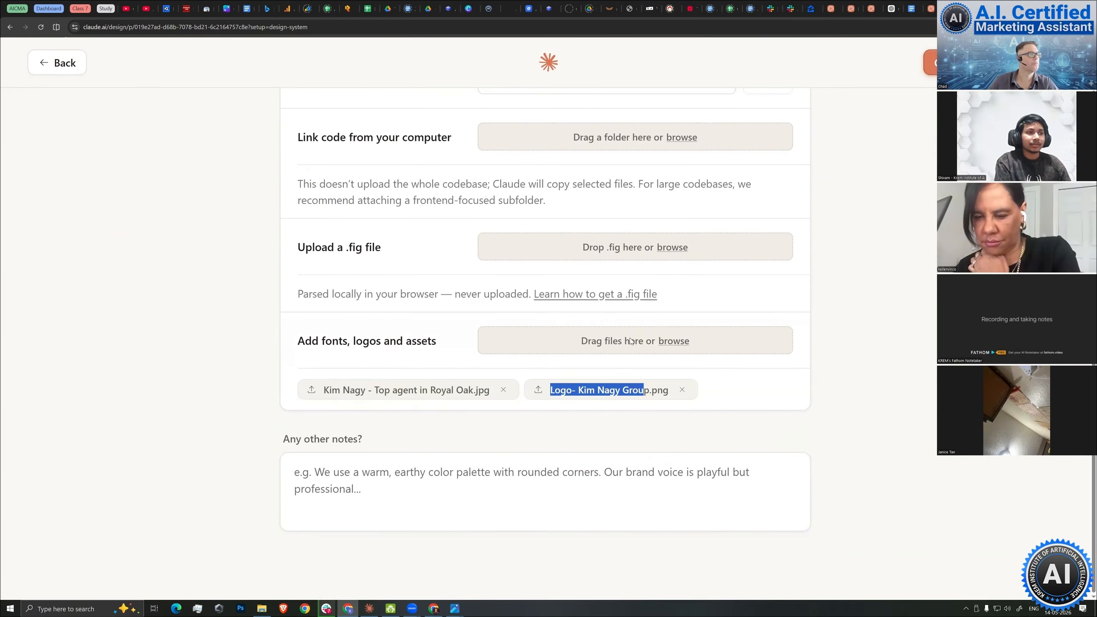
mouse_move(363, 439)
mouse_down()
mouse_move(283, 440)
mouse_move(364, 439)
mouse_up()
click(284, 440)
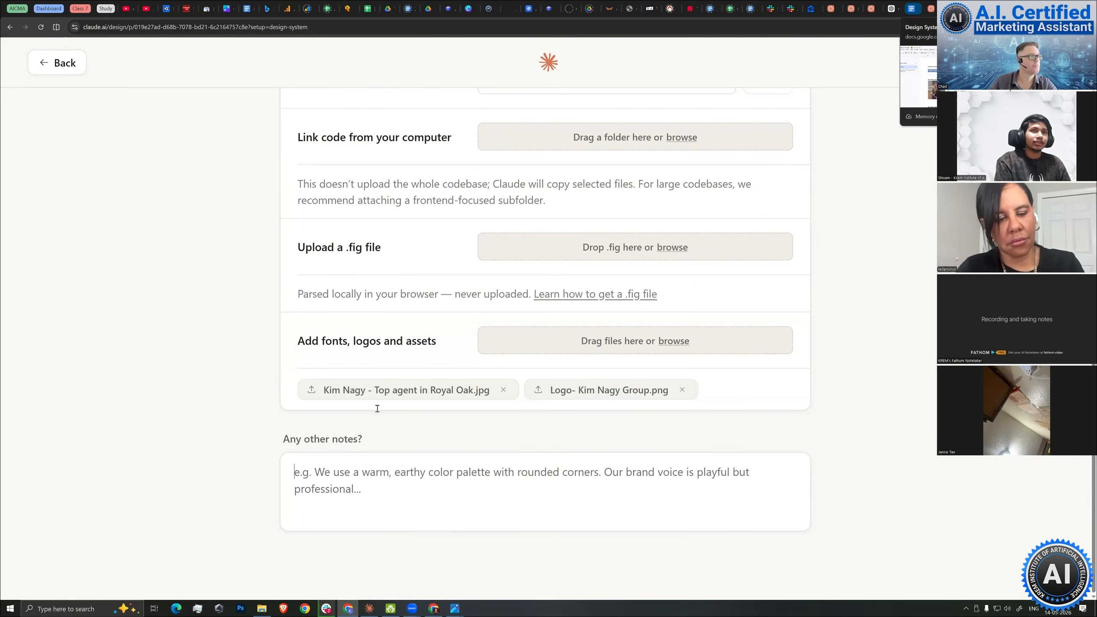
In the Design System doc, review the fonts: Playfair Display primary and Roboto body.
key(ctrl+shift+Tab)
scroll(306, 309, down, 5)
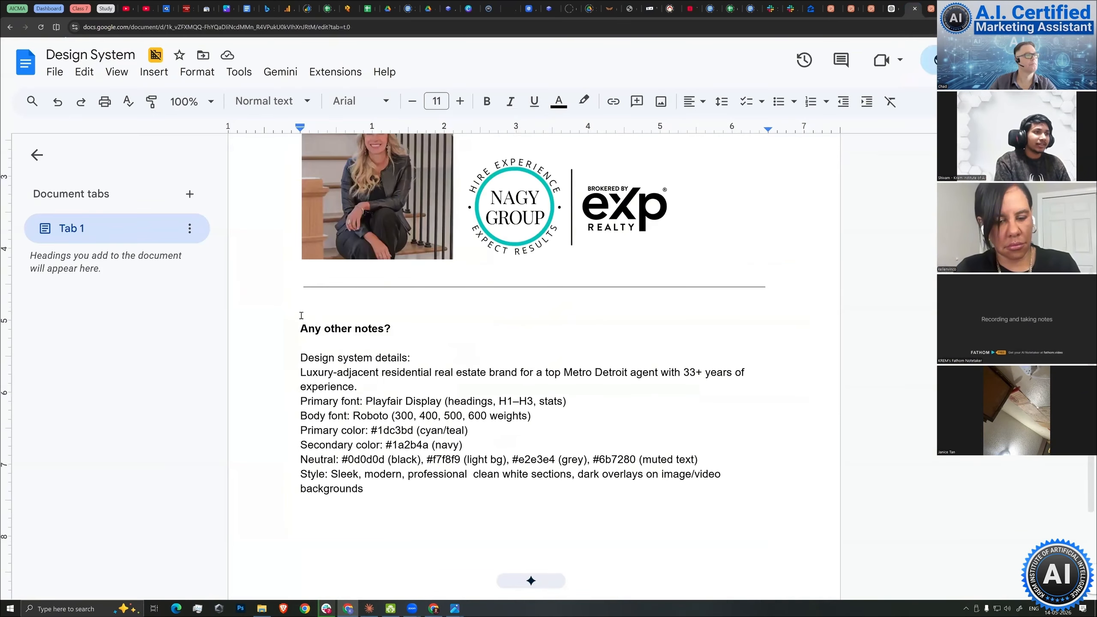
scroll(350, 312, down, 2)
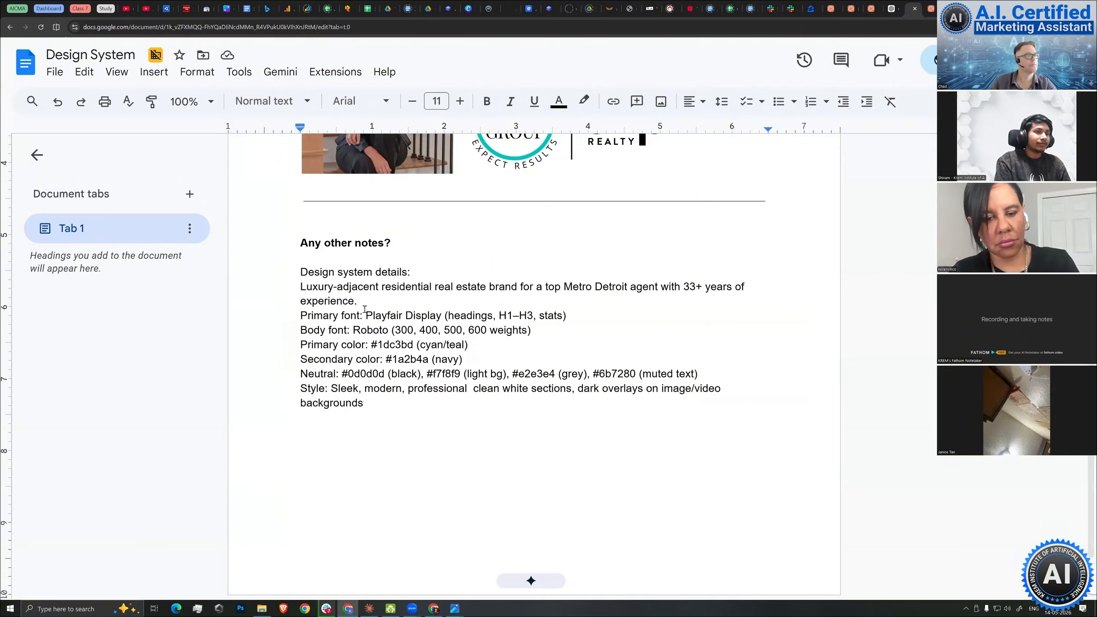
triple_click(431, 314)
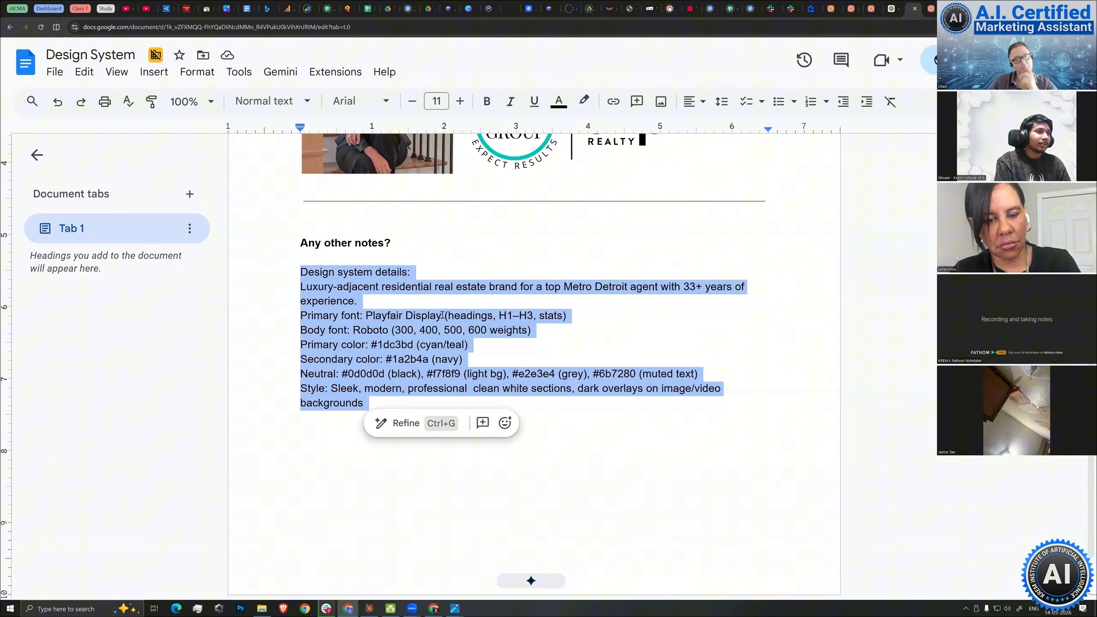
click(346, 316)
drag(357, 315, 437, 316)
click(379, 304)
click(301, 331)
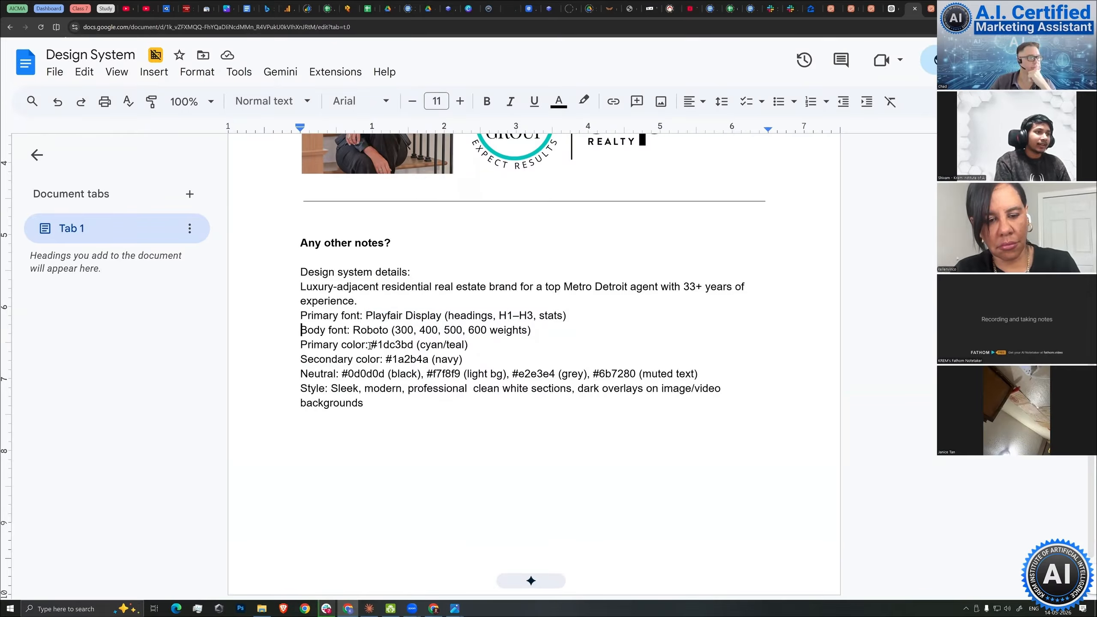
double_click(371, 331)
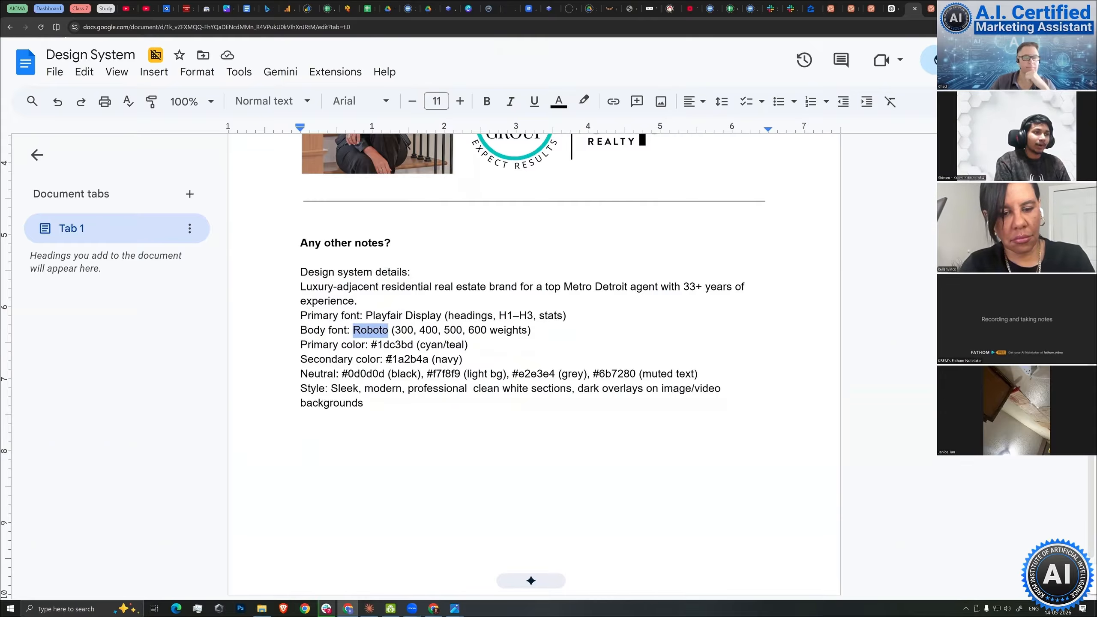
click(422, 345)
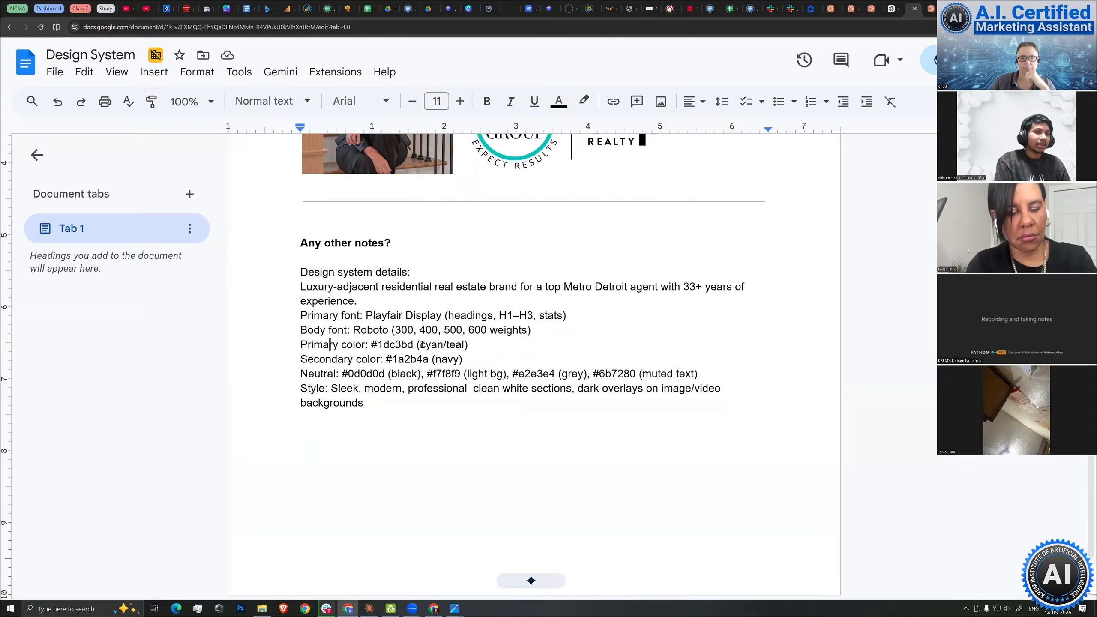
Review the colour codes #1dc3bd teal and #1a2b4a secondary, then switch to the website preview.
drag(368, 345, 413, 345)
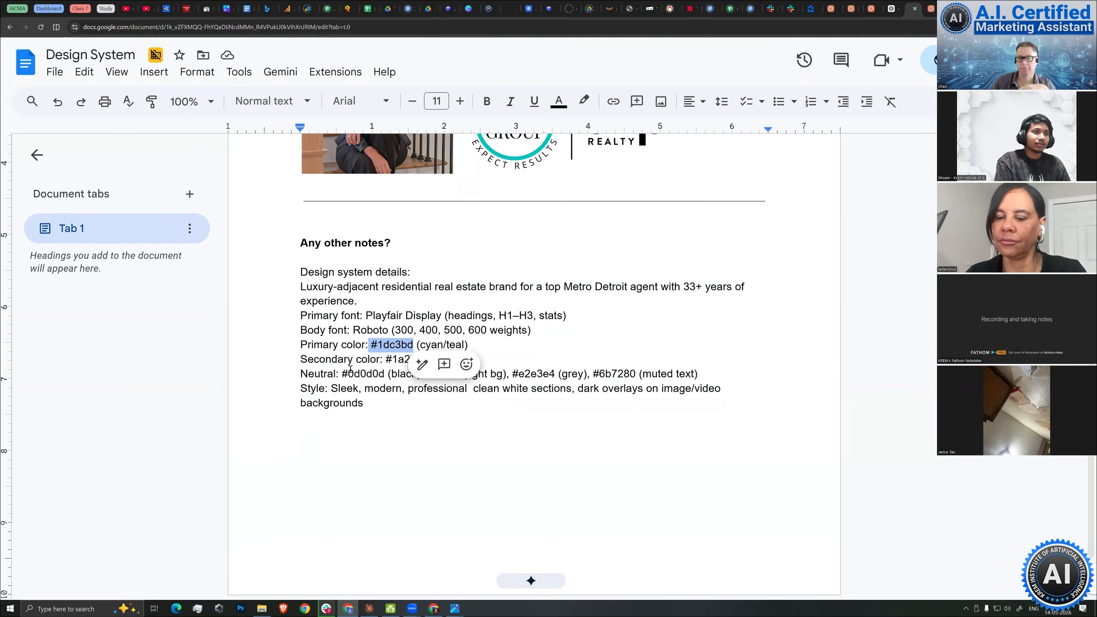
click(384, 359)
drag(468, 346, 391, 360)
click(406, 360)
click(424, 359)
click(348, 374)
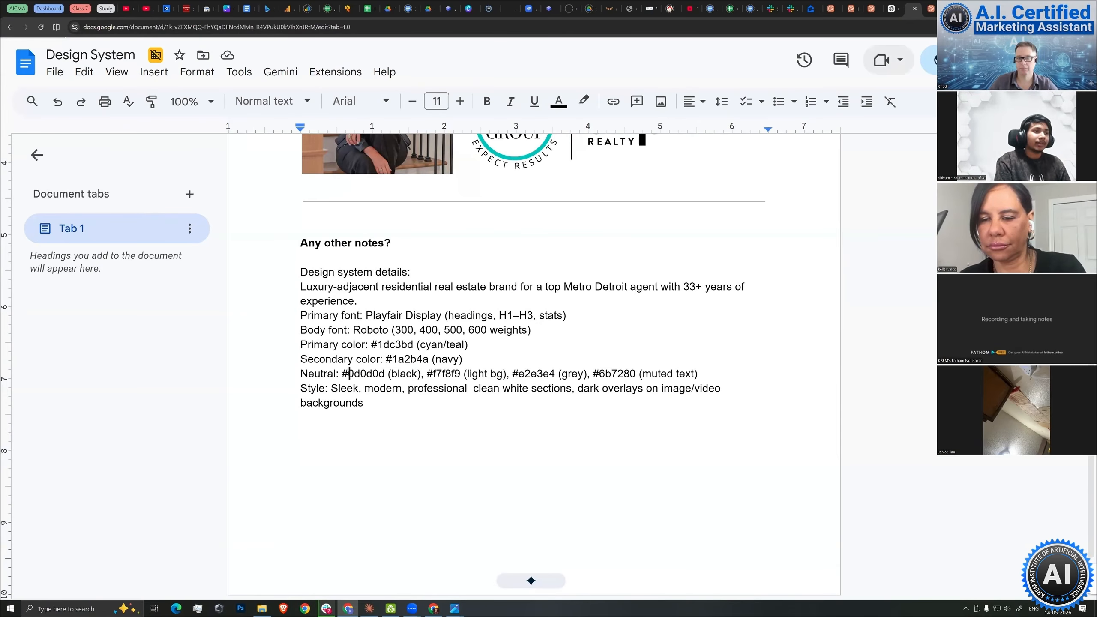
drag(362, 345, 458, 359)
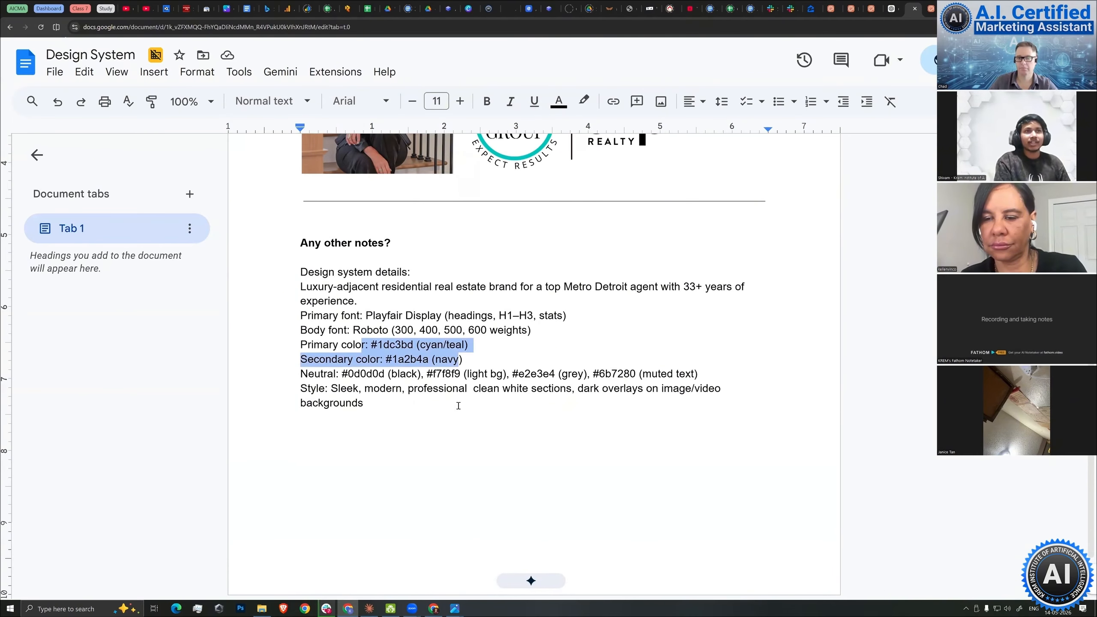
click(570, 302)
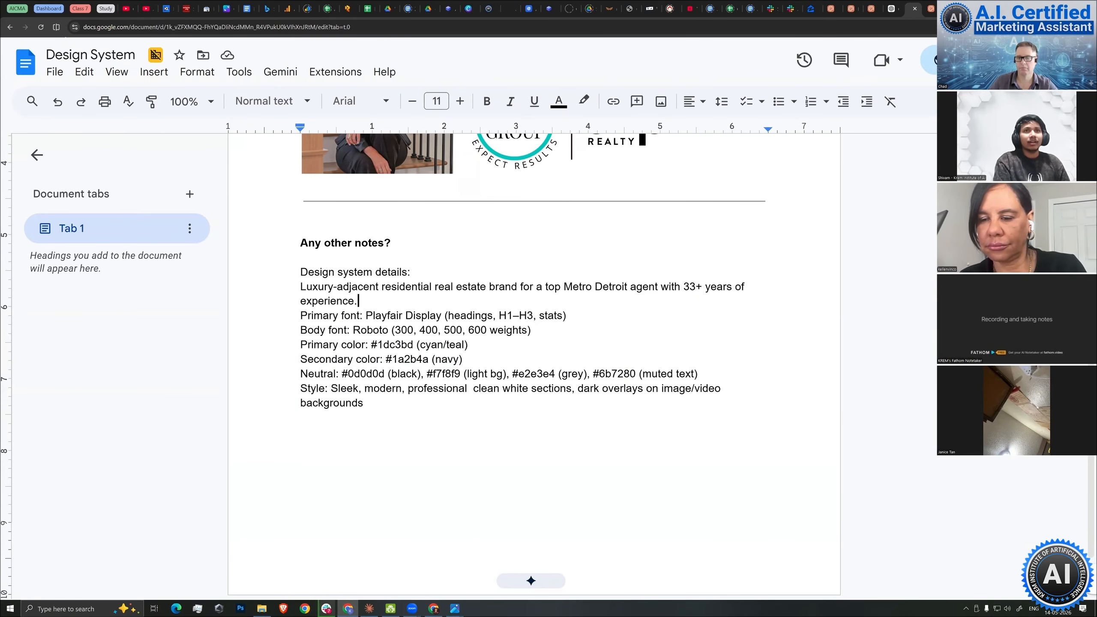
click(952, 8)
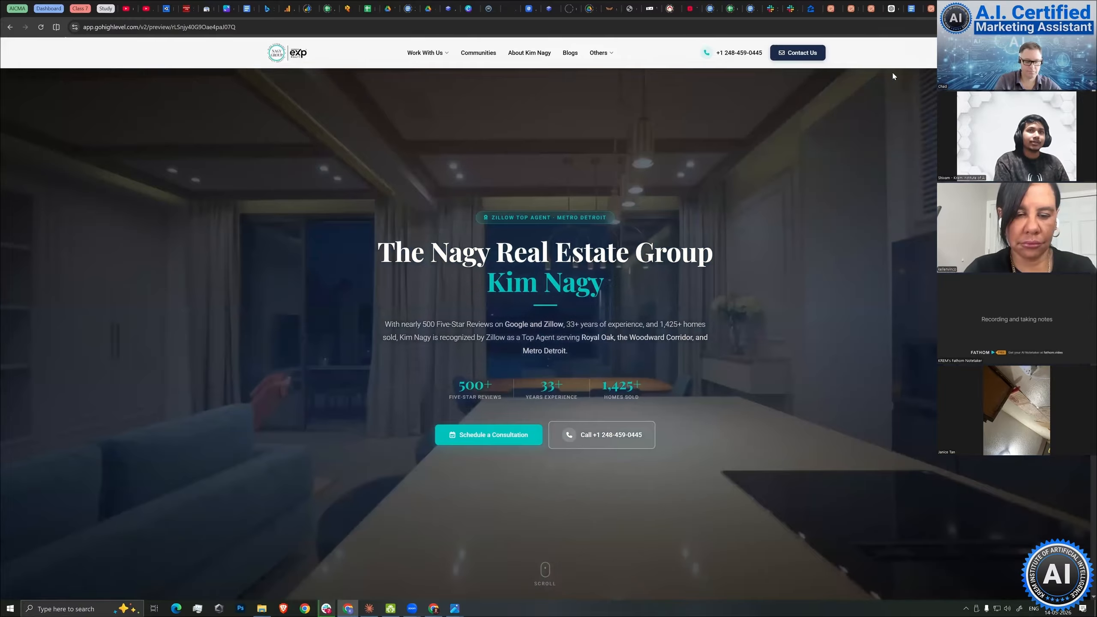
Check the browser's extensions list for the installed ColorZilla extension.
click(1005, 27)
click(845, 315)
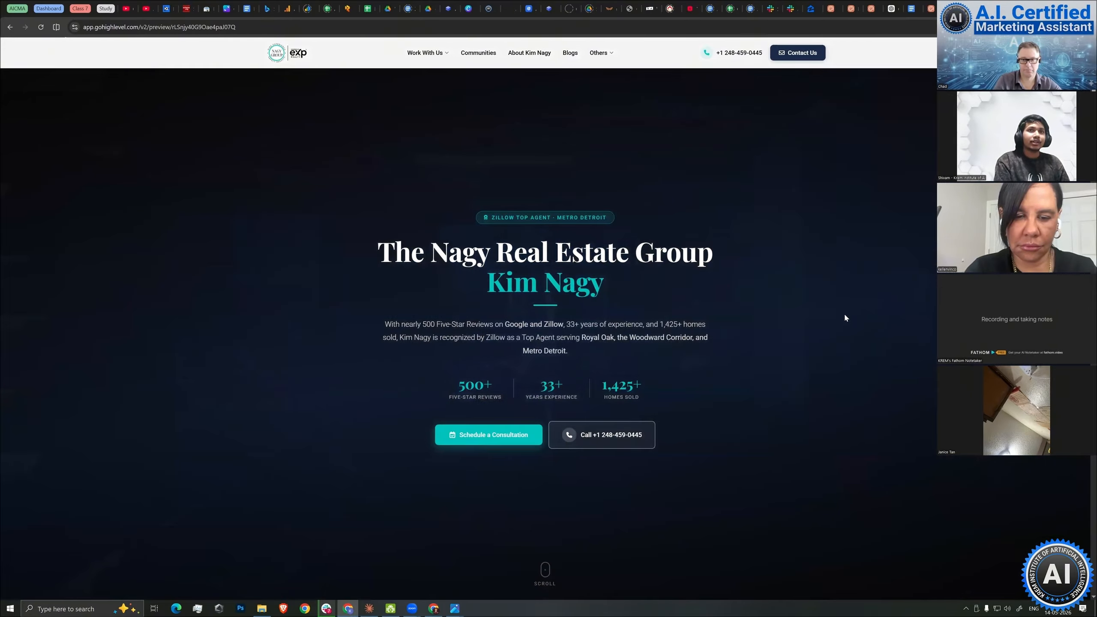
click(1006, 27)
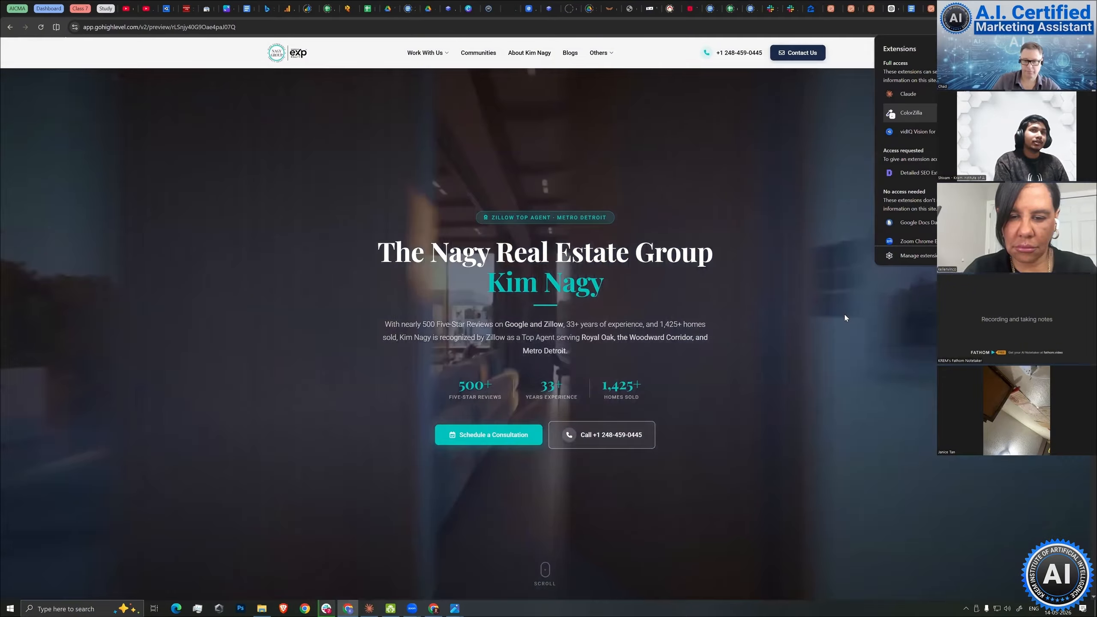
In a new tab, find ColorZilla's Chrome Web Store listing and copy its share link.
key(ctrl+t)
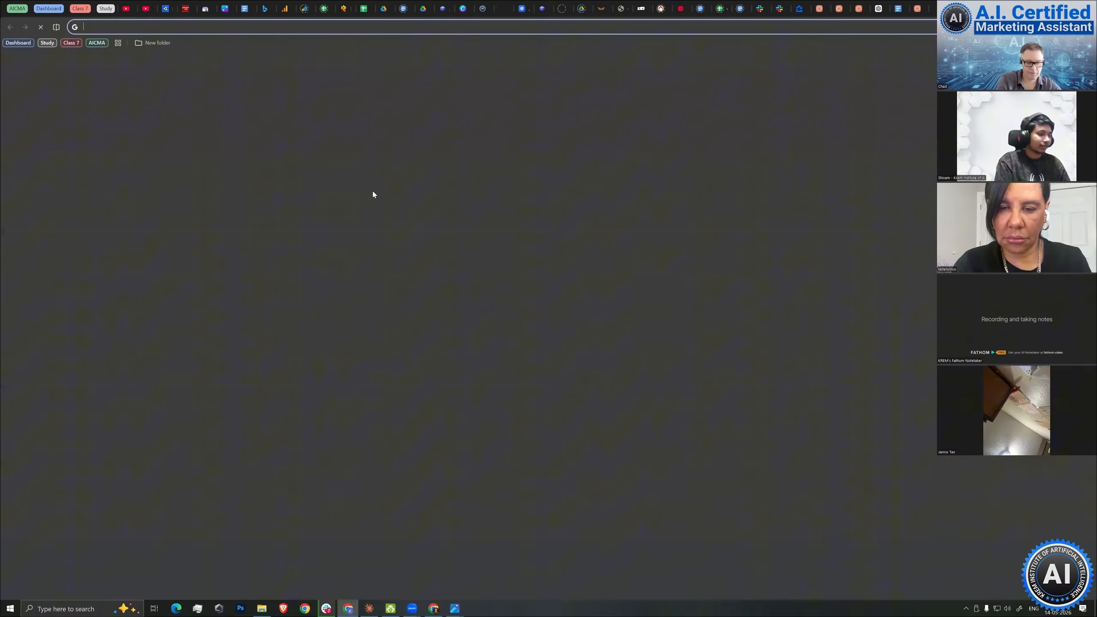
text(colorzilla)
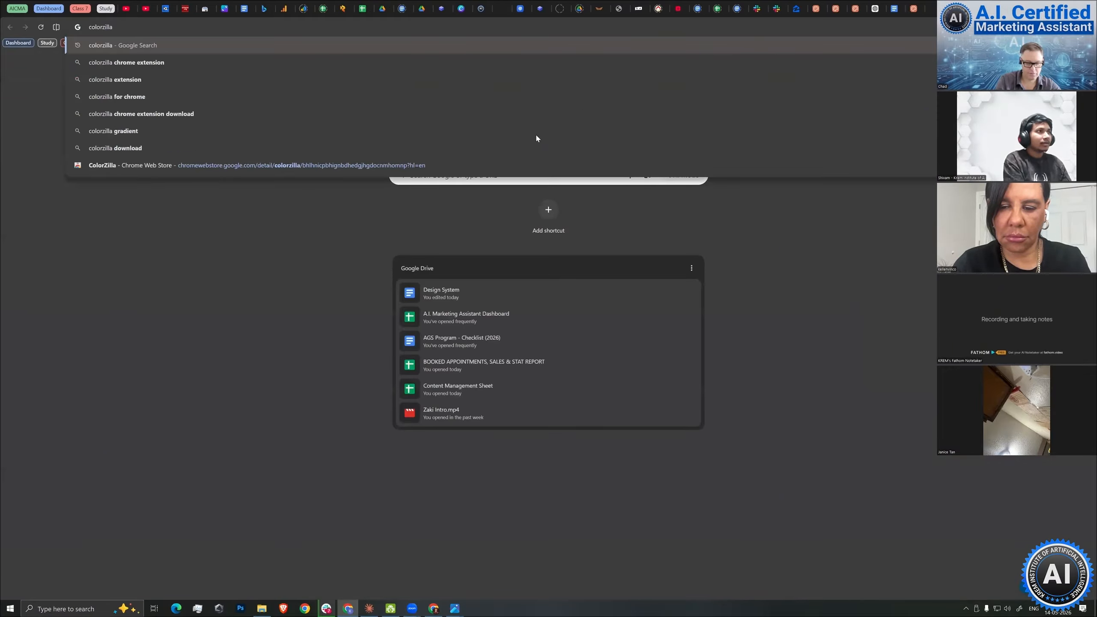
key(Down)
key(Return)
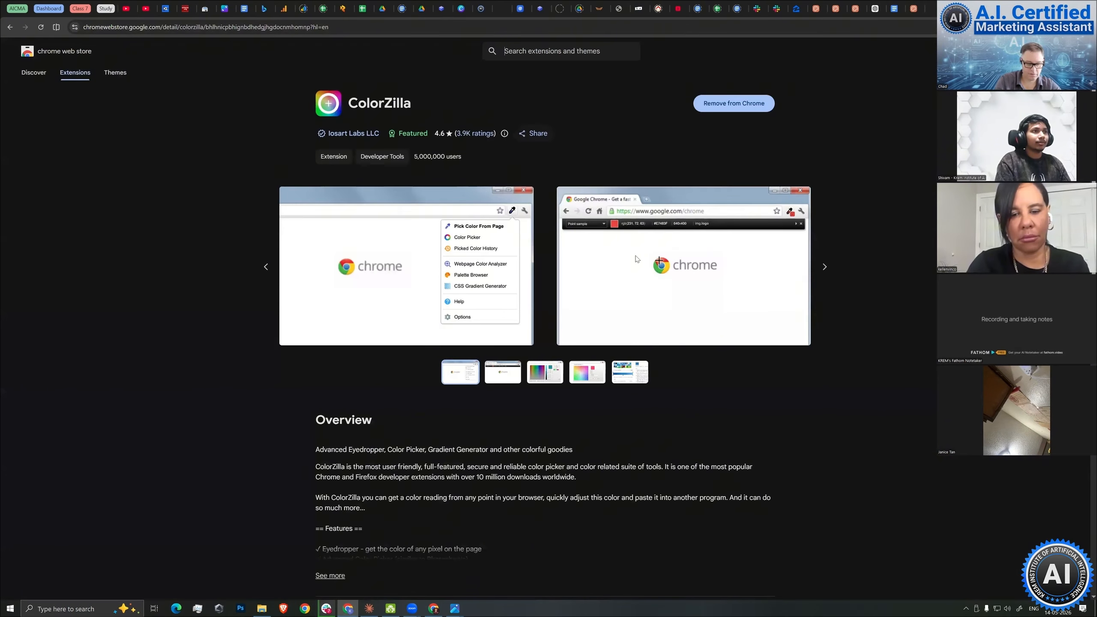
click(534, 133)
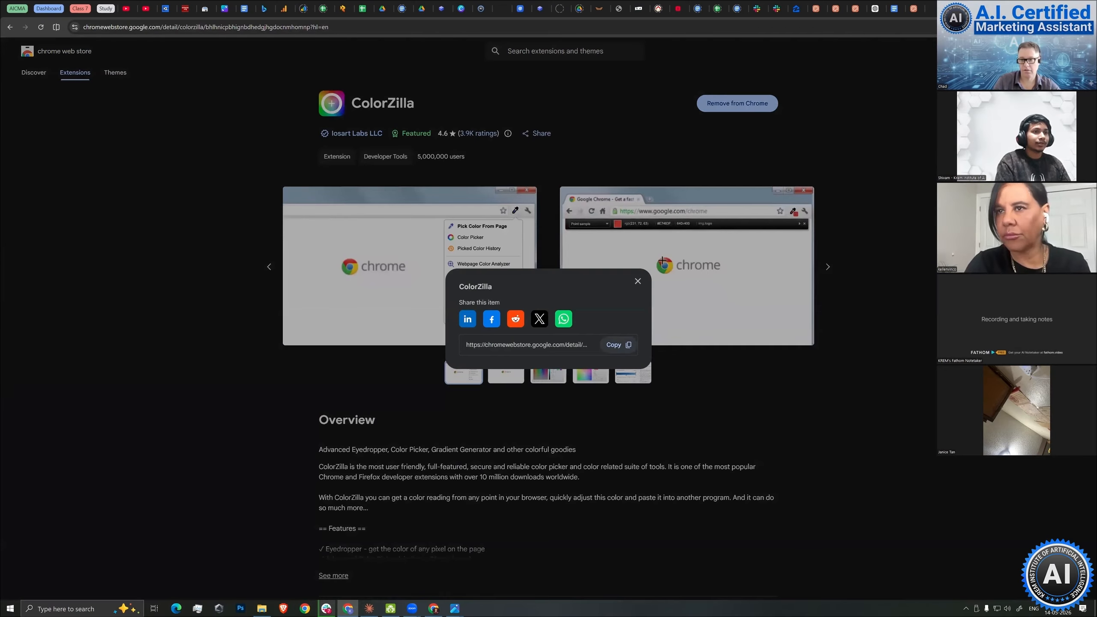
click(616, 344)
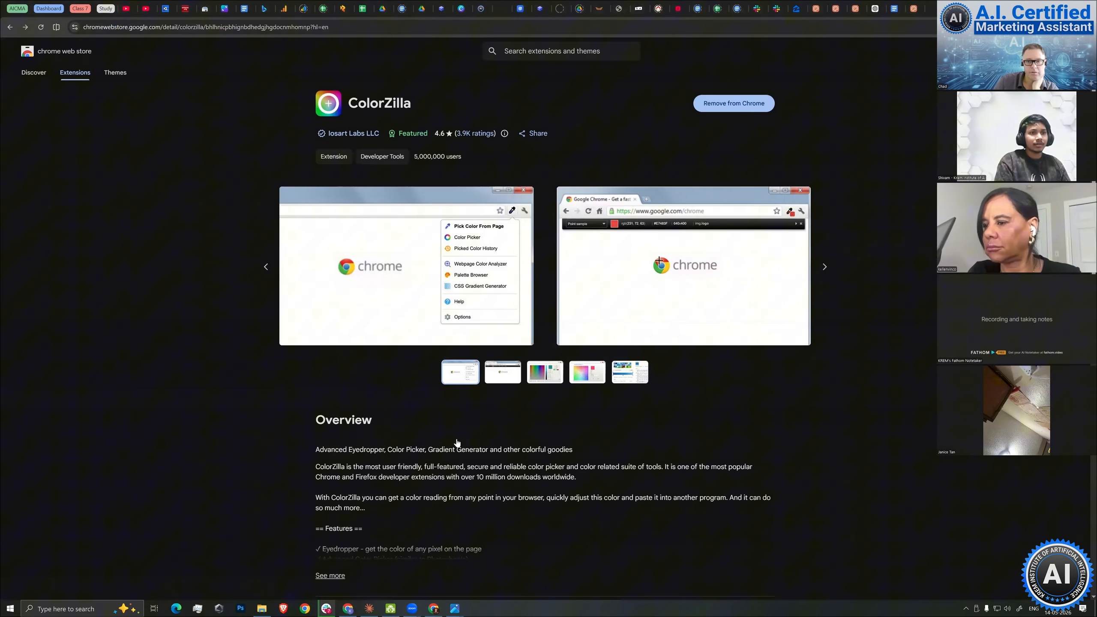
Copy the Design System document's share link, then close the ColorZilla store tab.
click(895, 9)
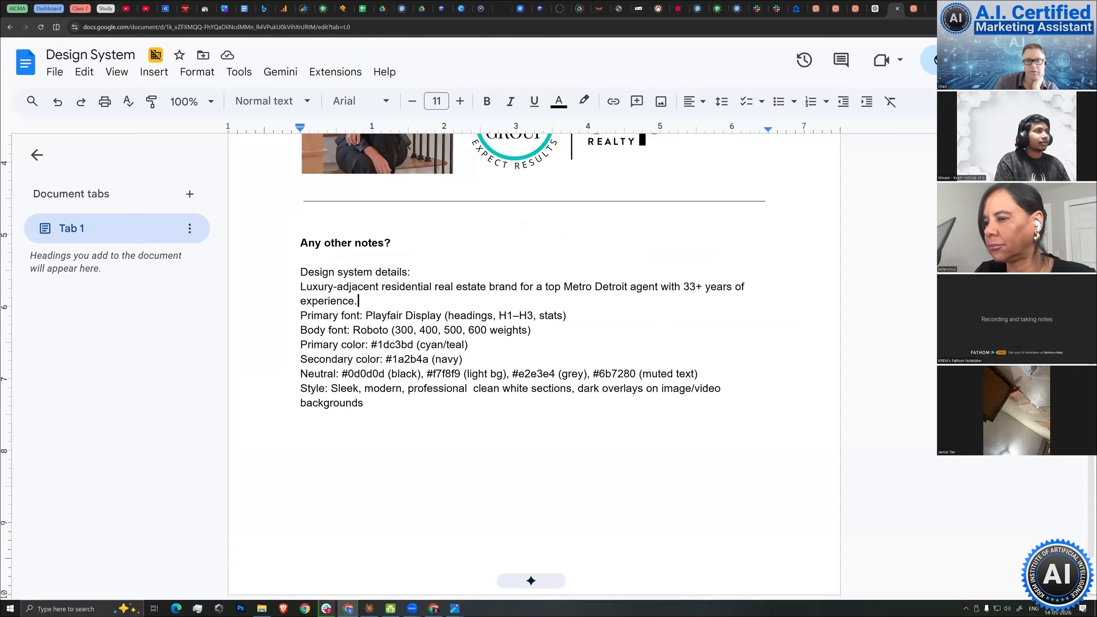
click(950, 60)
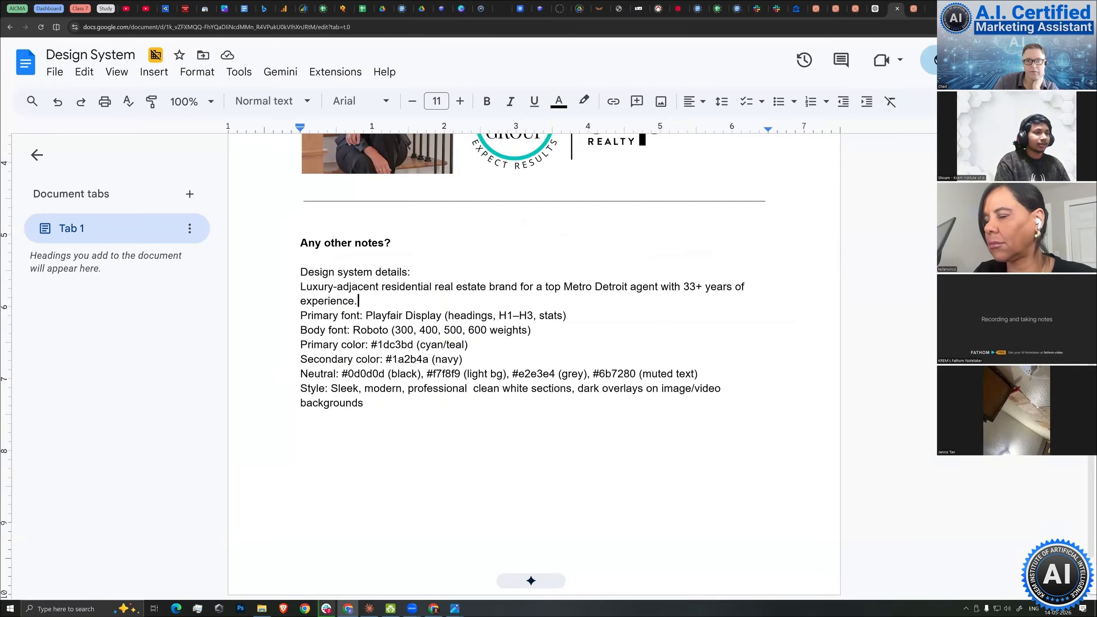
click(422, 444)
click(692, 444)
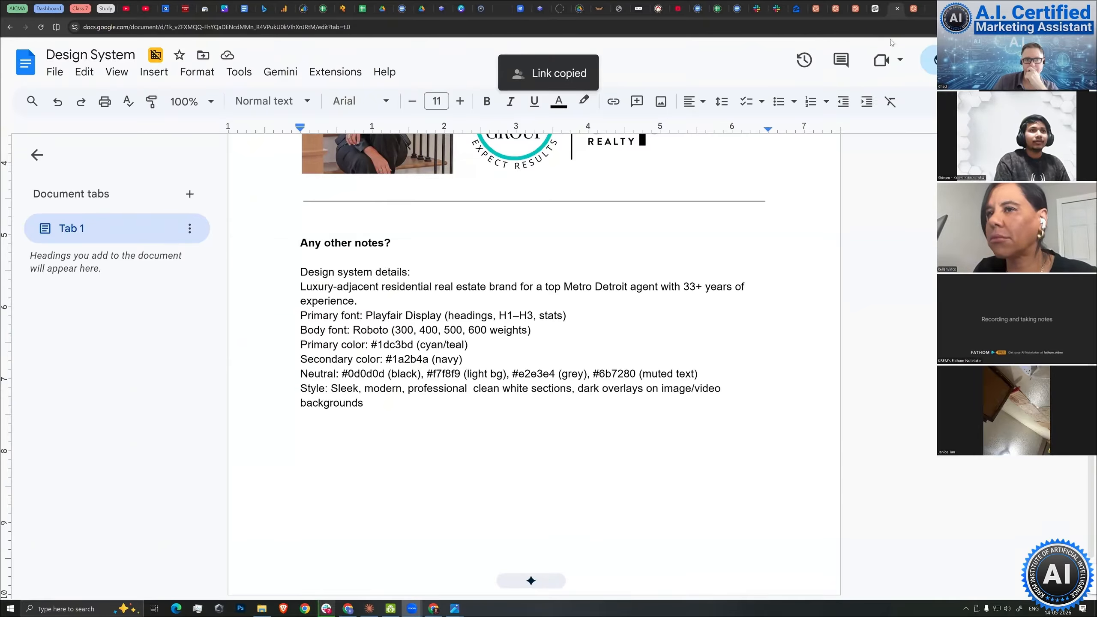
click(935, 9)
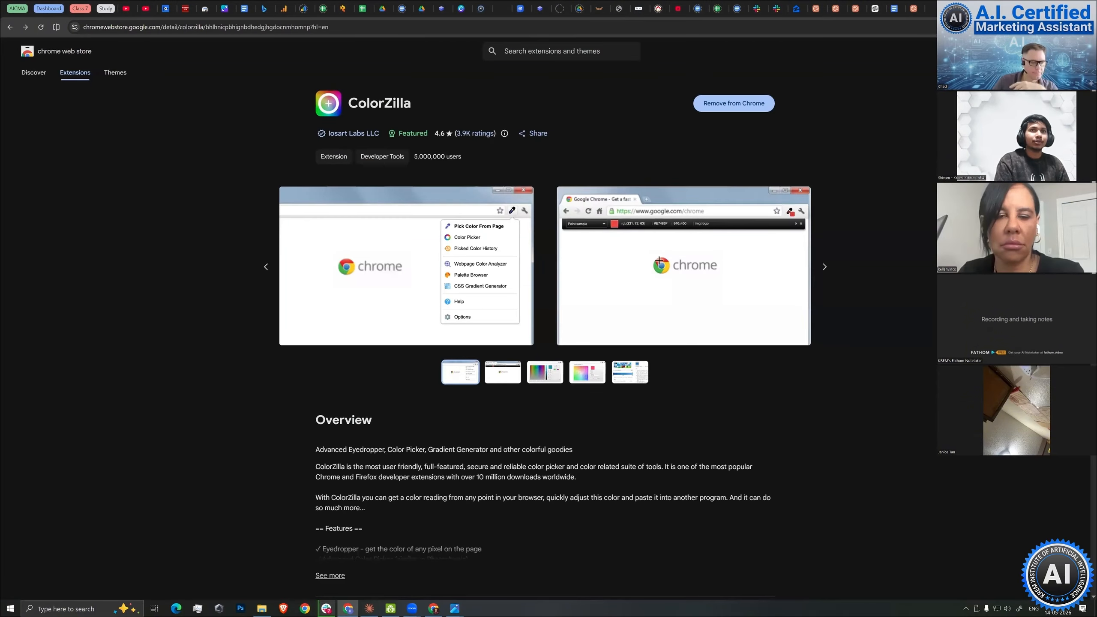
key(ctrl+w)
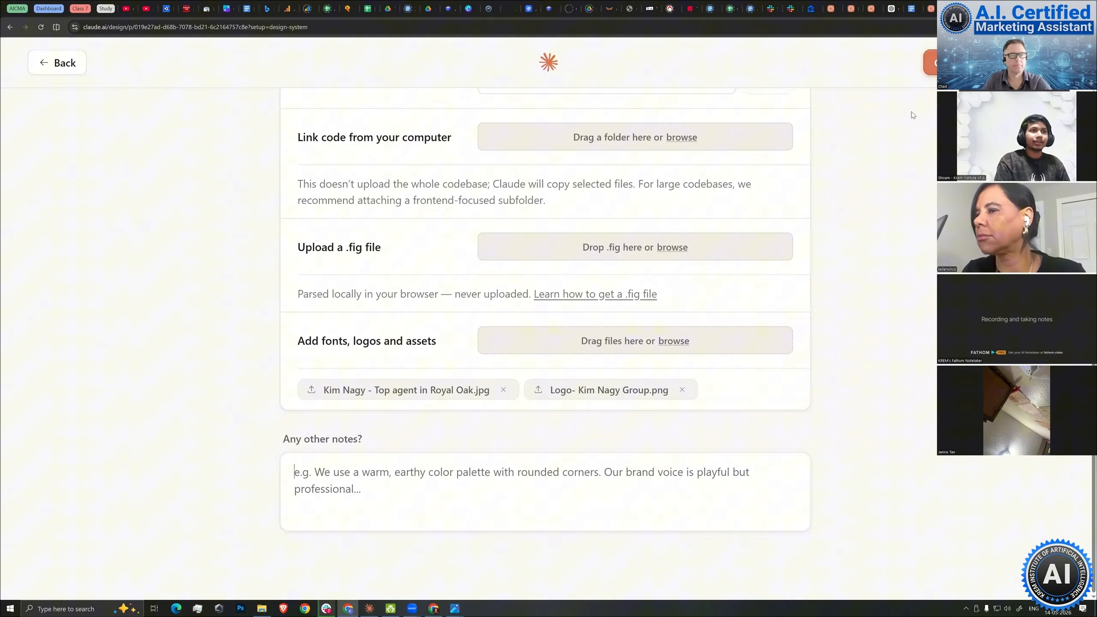
Launch ColorZilla on the real-estate website preview.
key(ctrl+Tab)
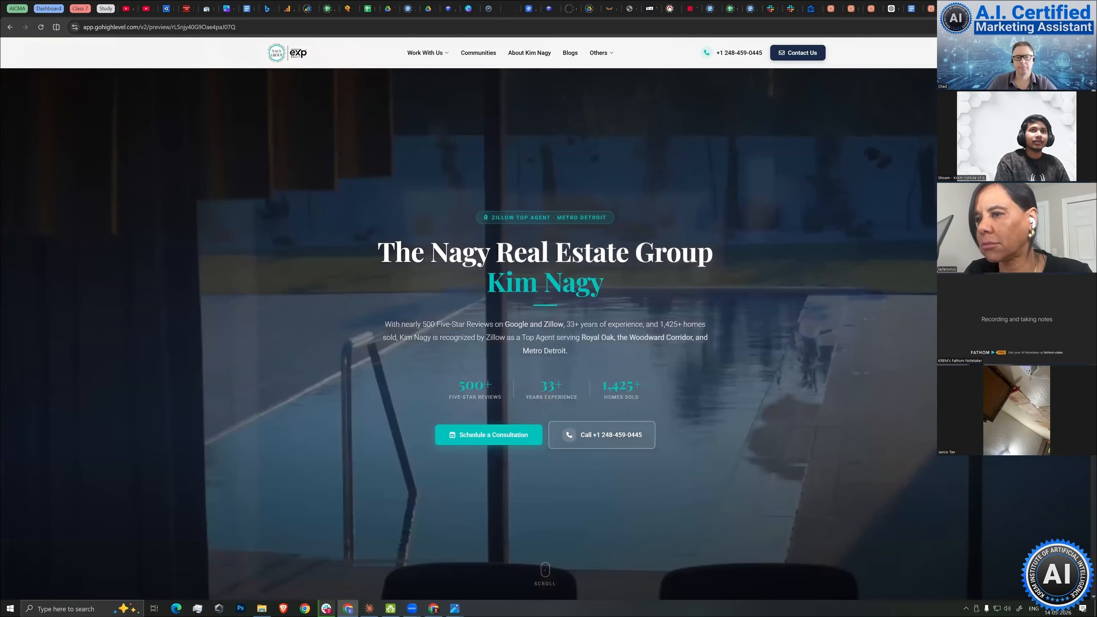
click(1006, 27)
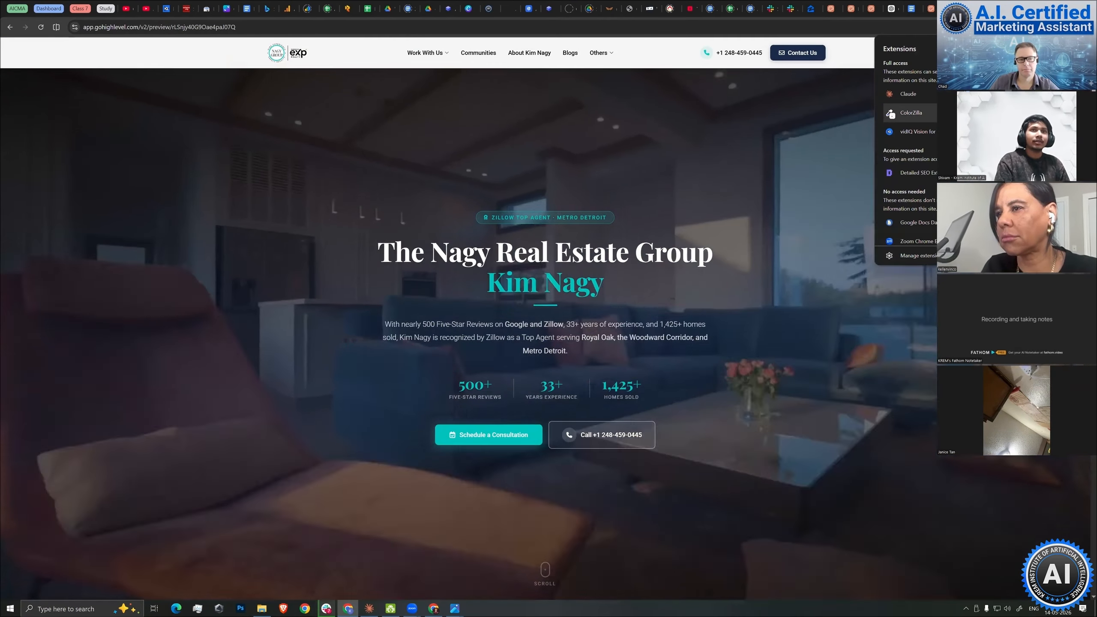
click(891, 113)
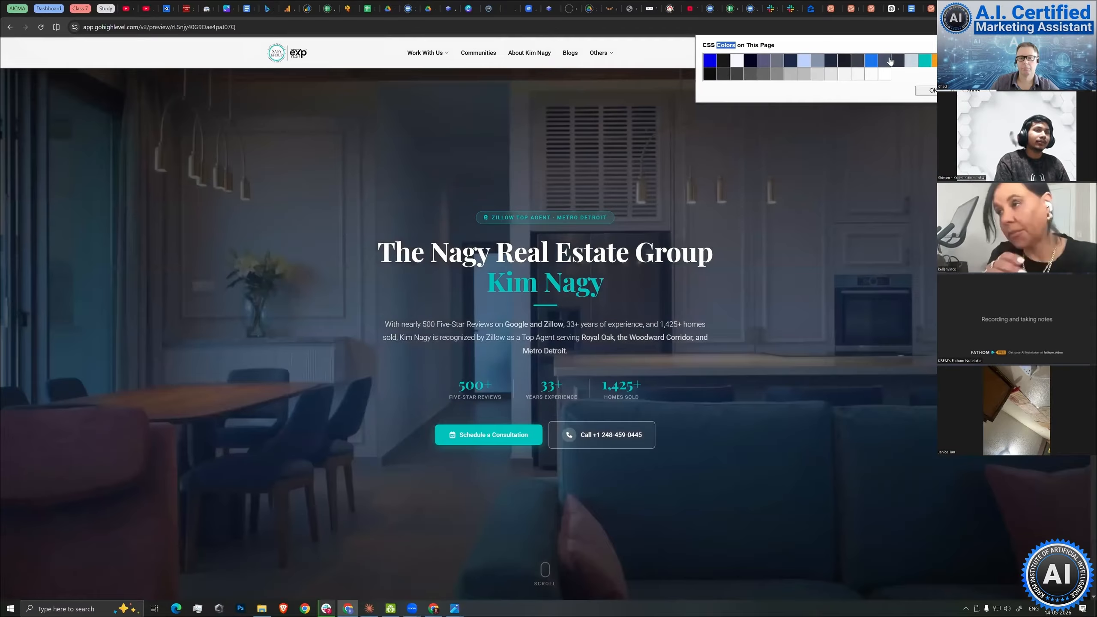
Pick the teal swatch, select its #1DC3BD hex value, and close the CSS colours panel.
double_click(925, 66)
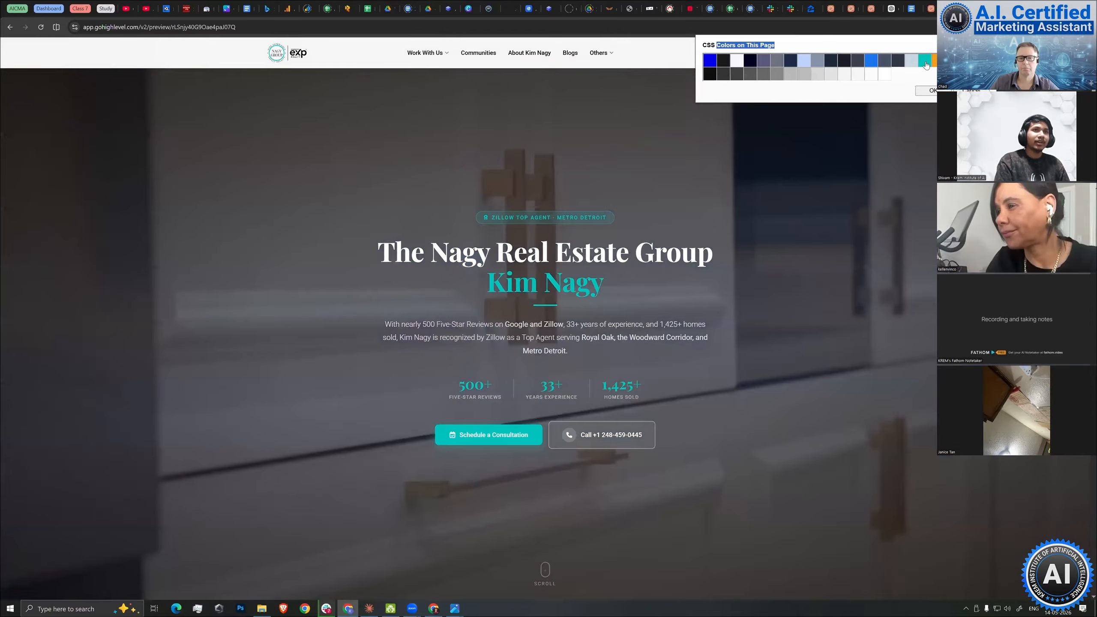
click(926, 65)
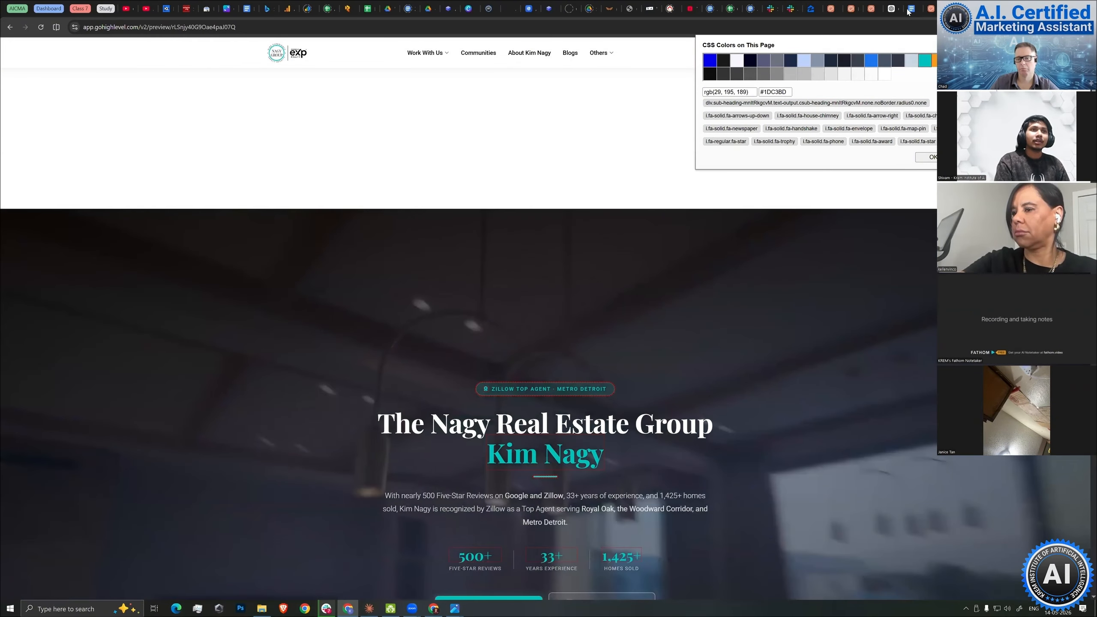
click(775, 92)
key(ctrl+a)
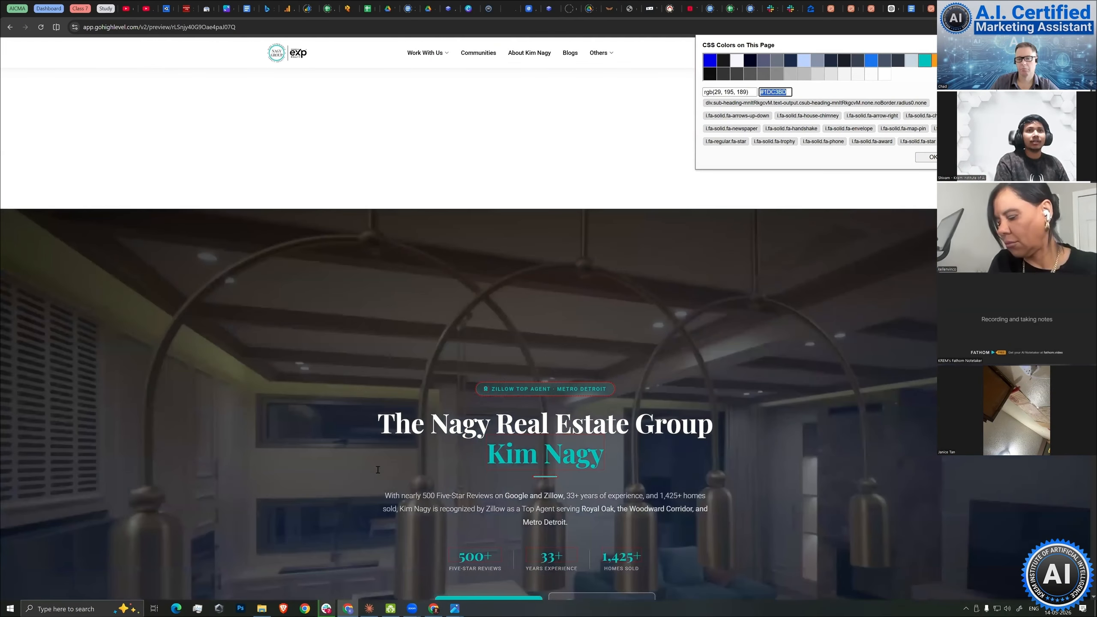
click(369, 477)
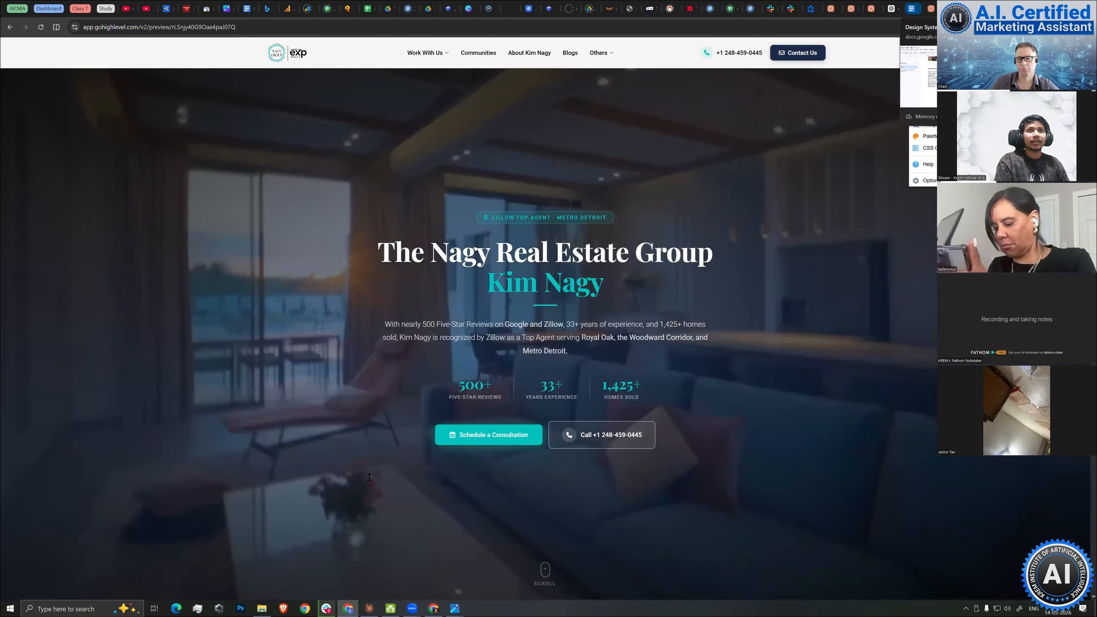
Write 'Brand colors: Primary color: #1DC3BD (Teal)' in Any other notes, then delete it.
key(ctrl+Tab)
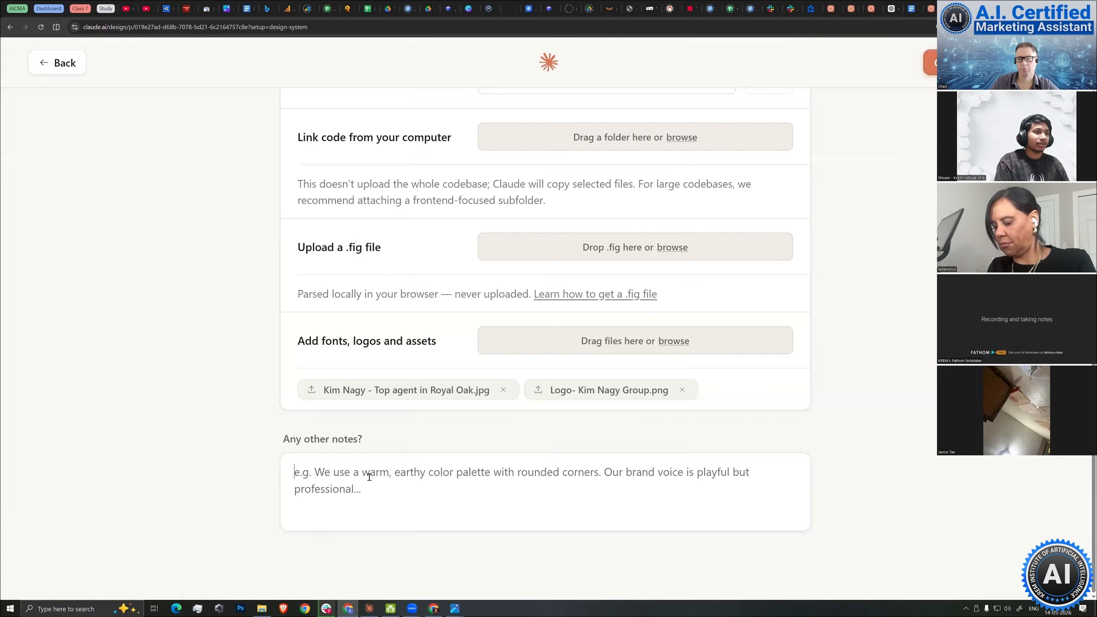
text(Brand )
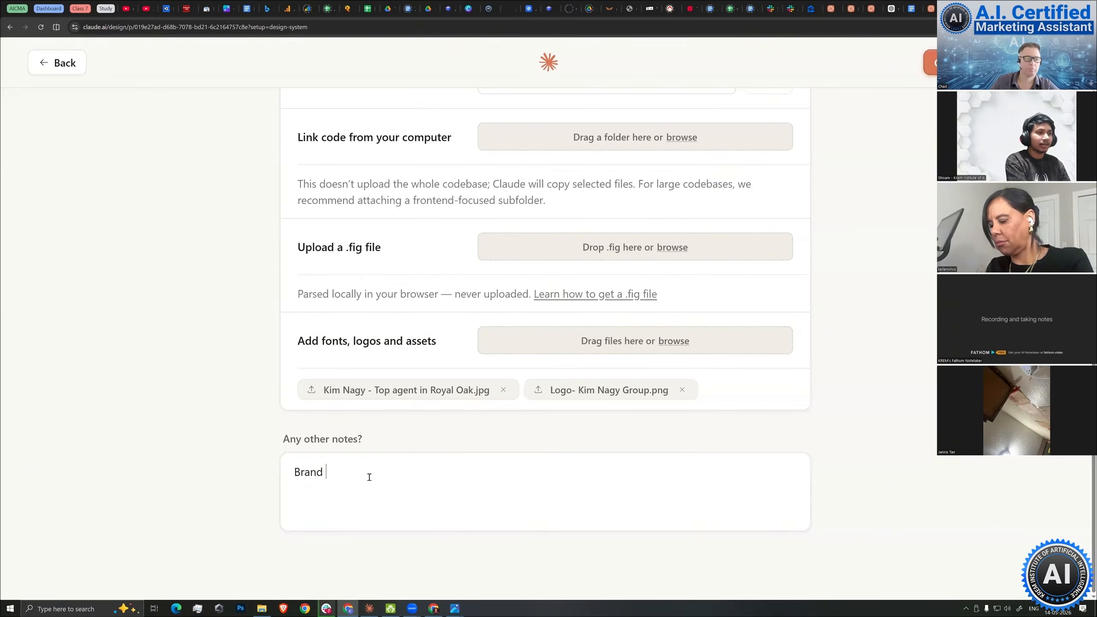
text(colors: )
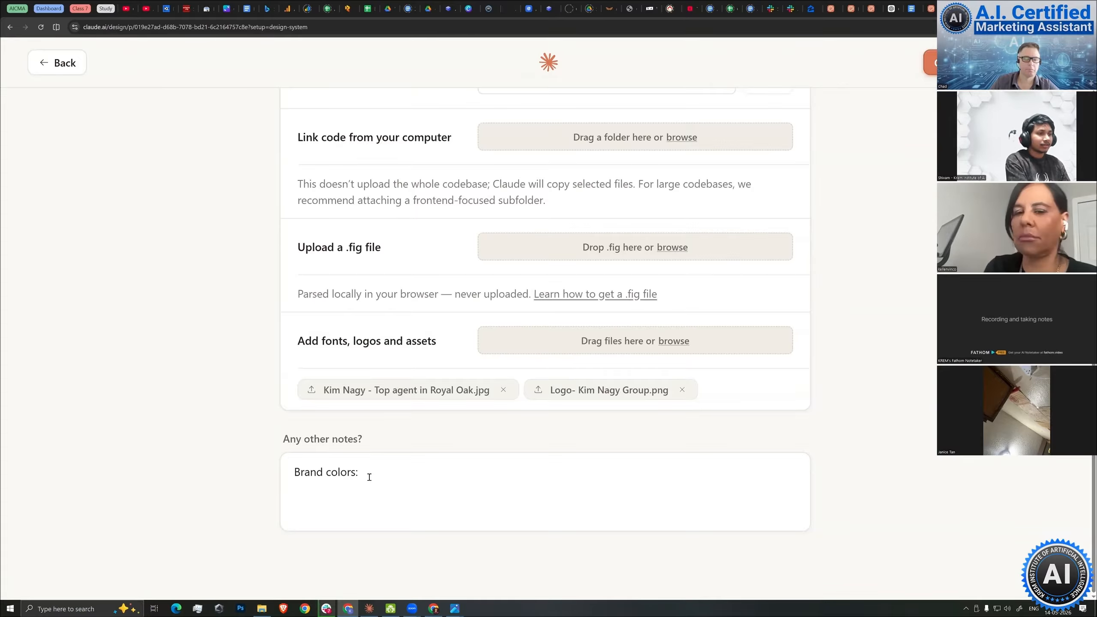
text(Primar)
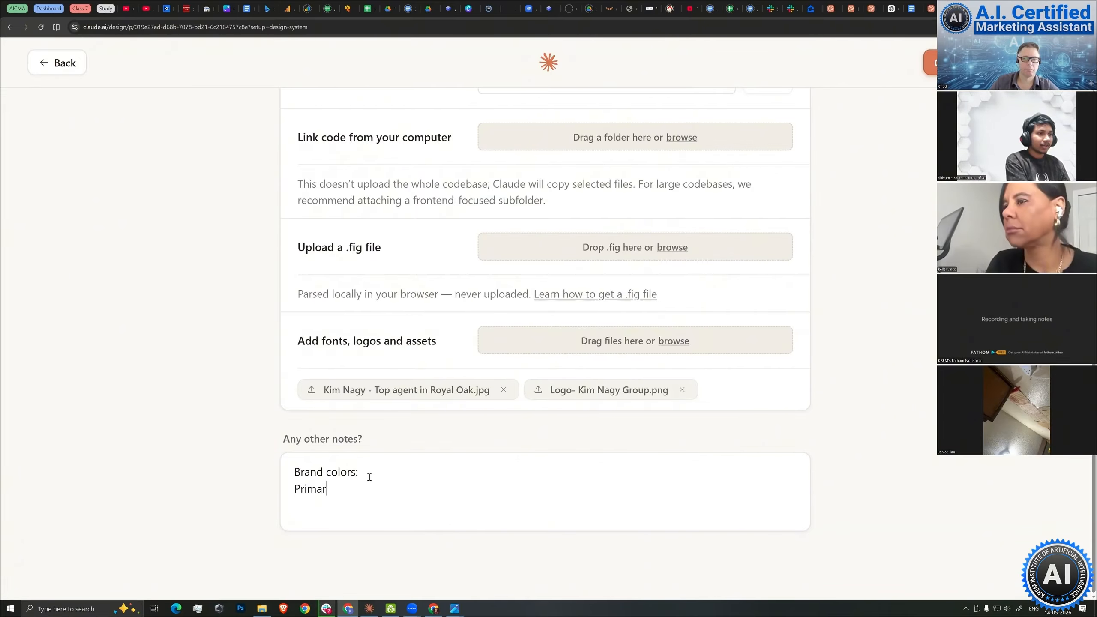
text(y color:)
key(ctrl+v)
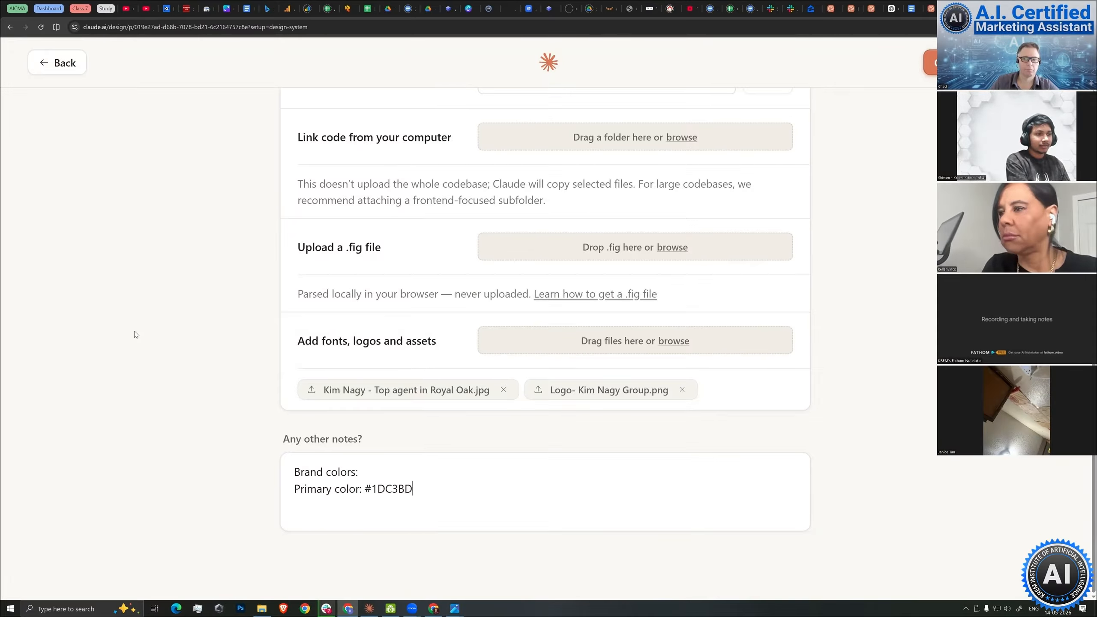
text((Teal))
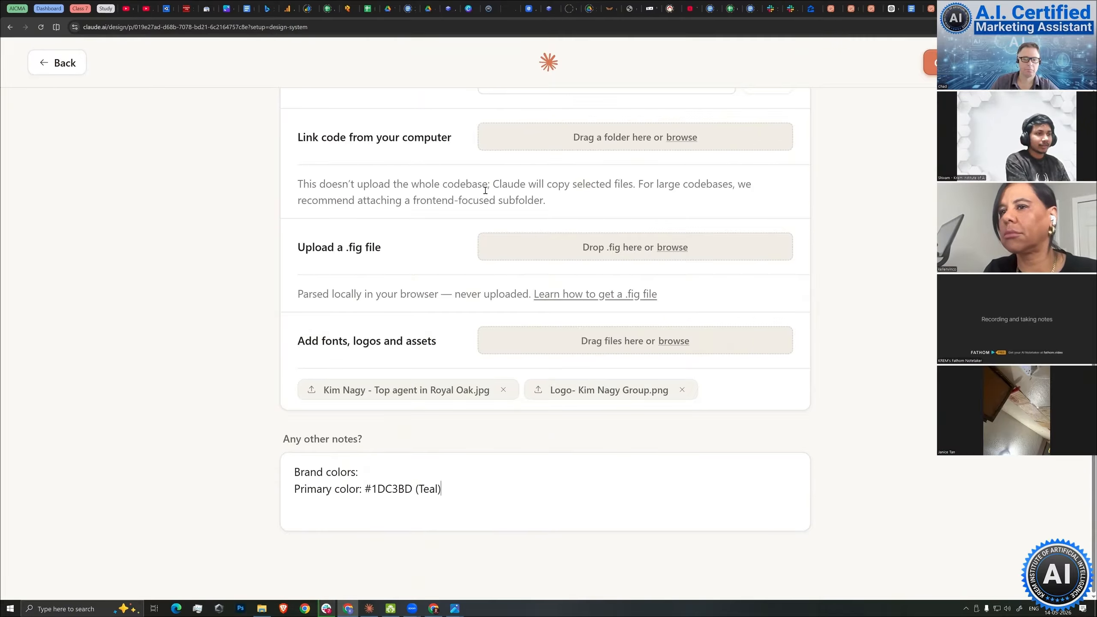
key(Return)
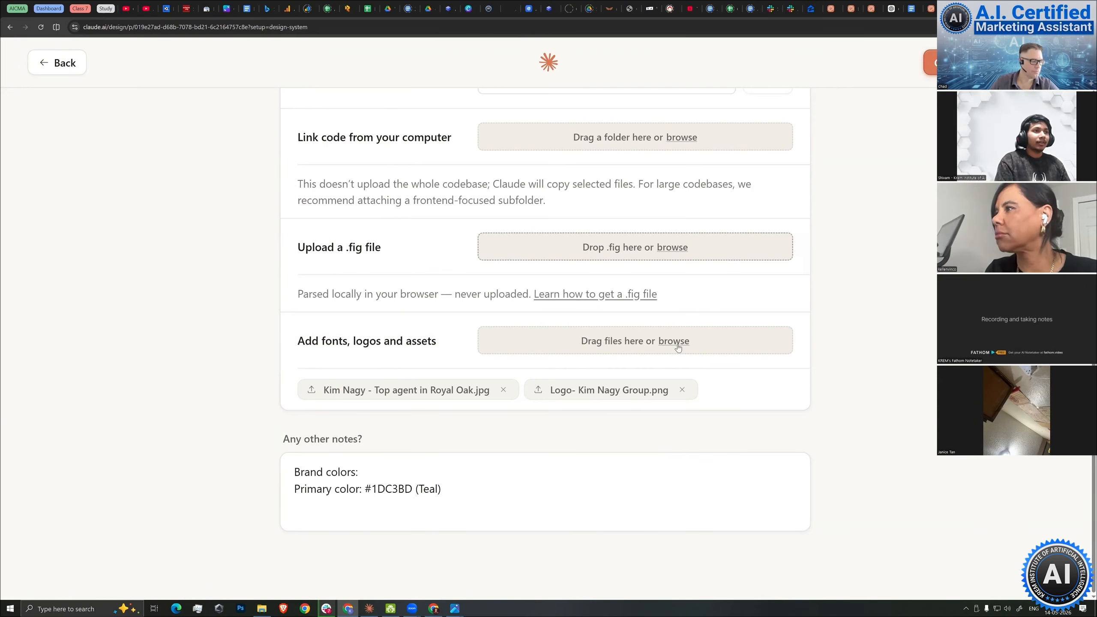
key(ctrl+a)
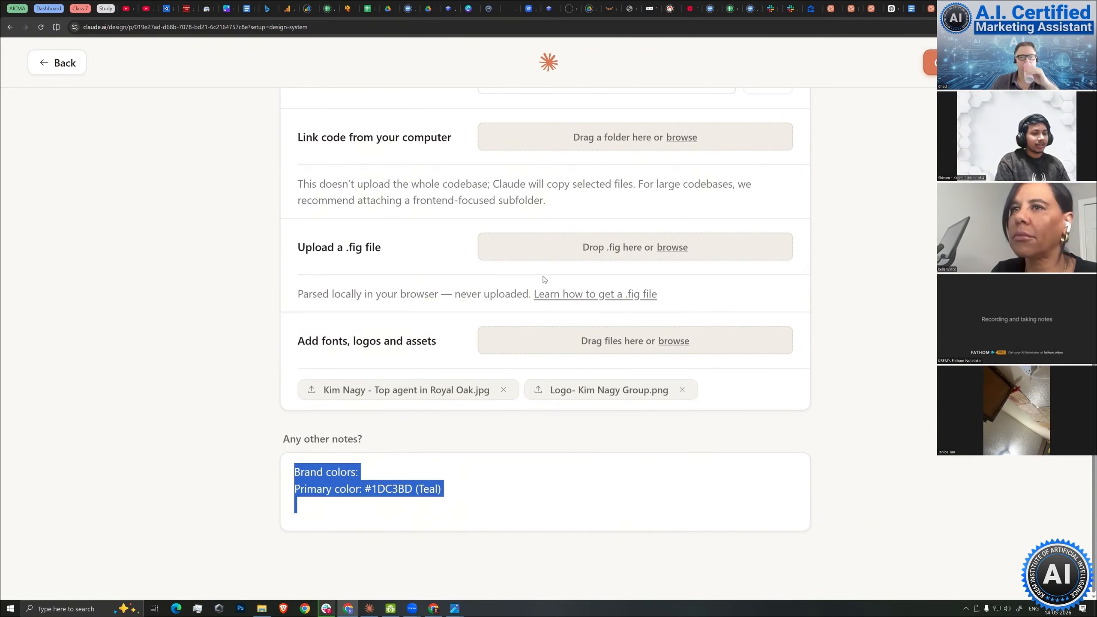
key(BackSpace)
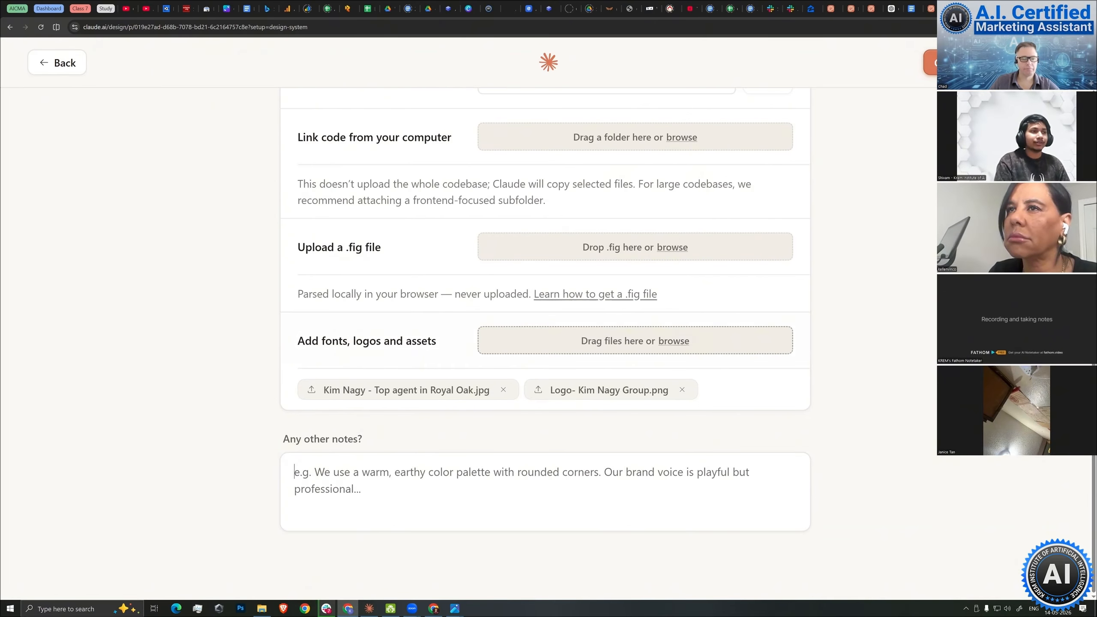
Review the setup form's company blurb, briefly highlighting the company name.
scroll(636, 341, up, 10)
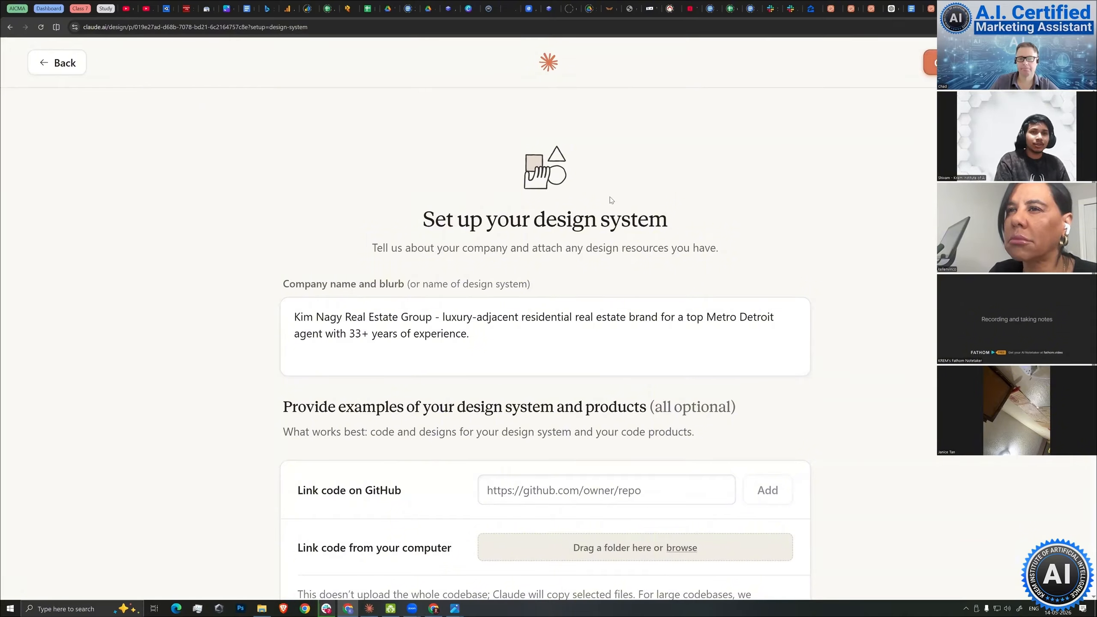
scroll(391, 355, down, 5)
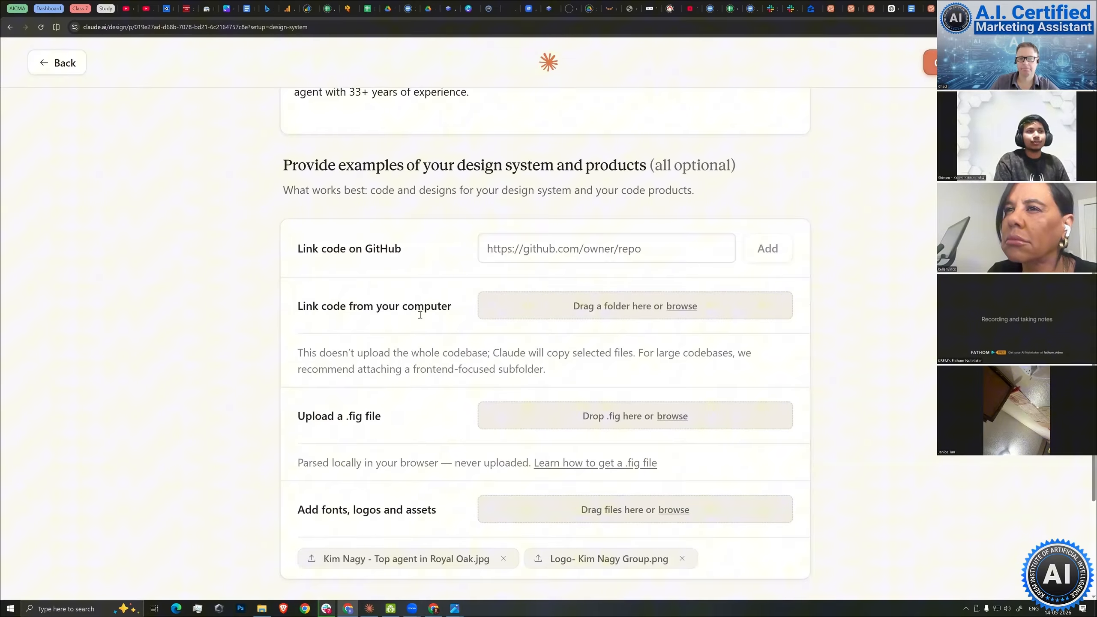
scroll(430, 317, down, 3)
scroll(280, 324, up, 8)
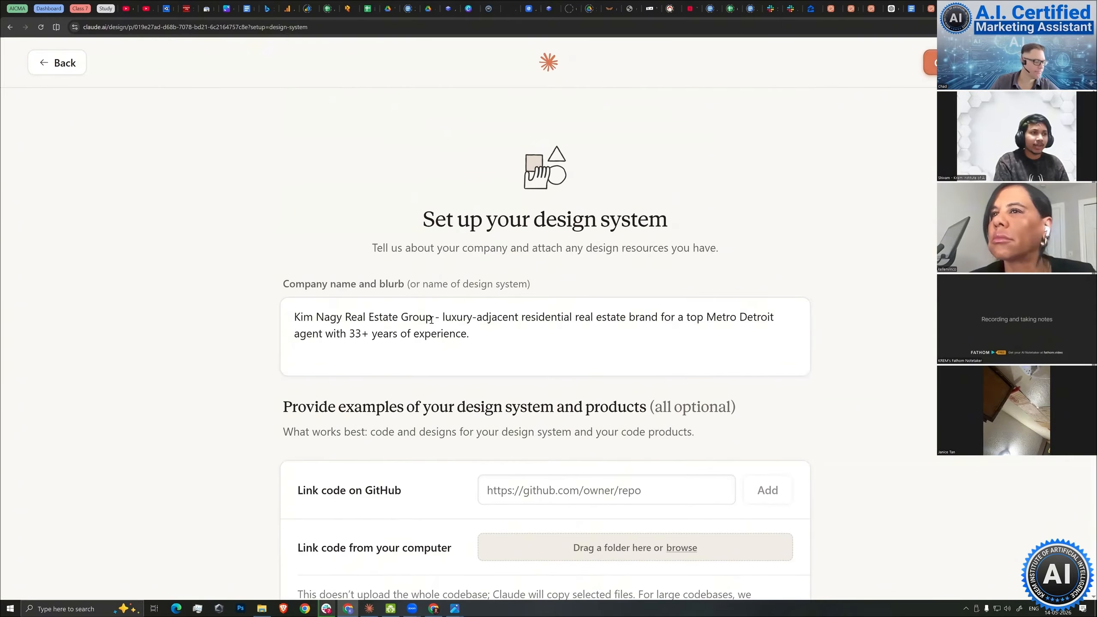
drag(294, 318, 431, 320)
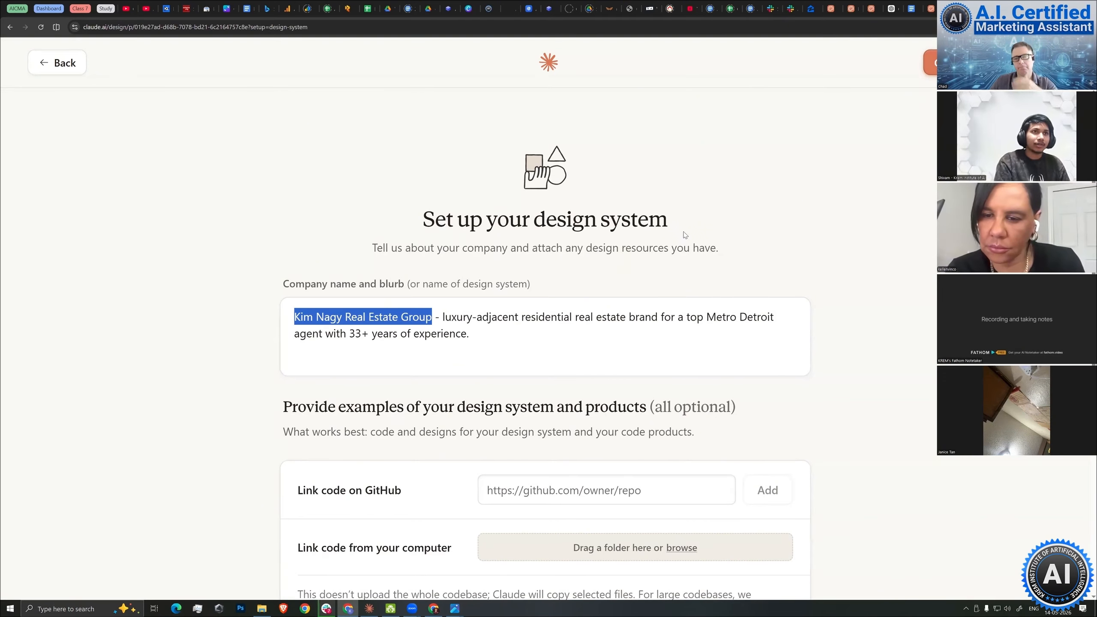
scroll(685, 235, down, 5)
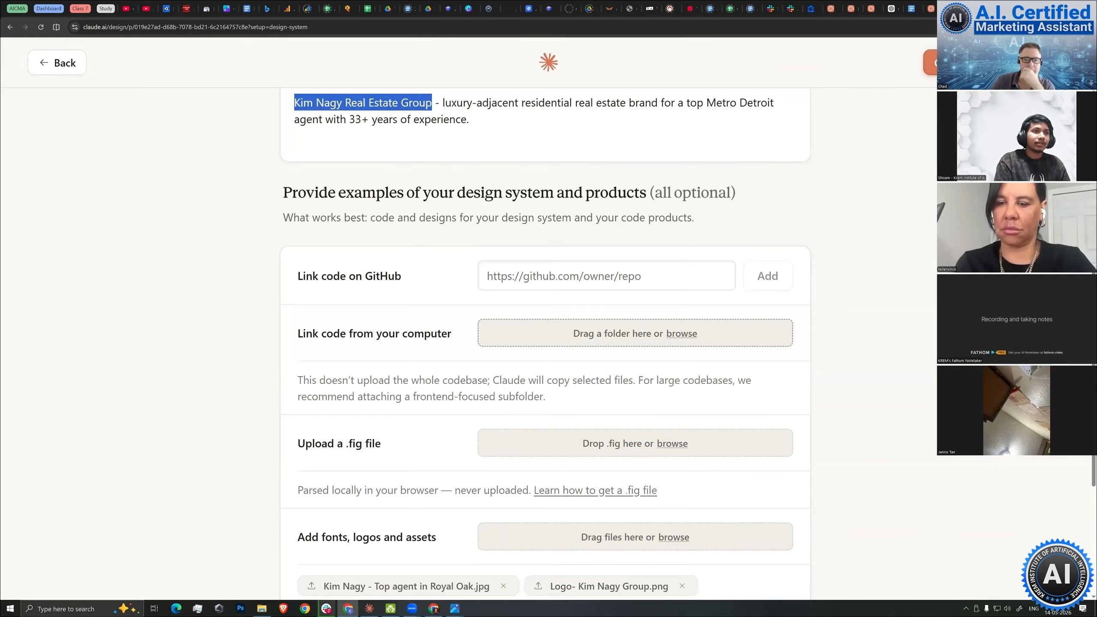
scroll(648, 333, up, 5)
click(472, 333)
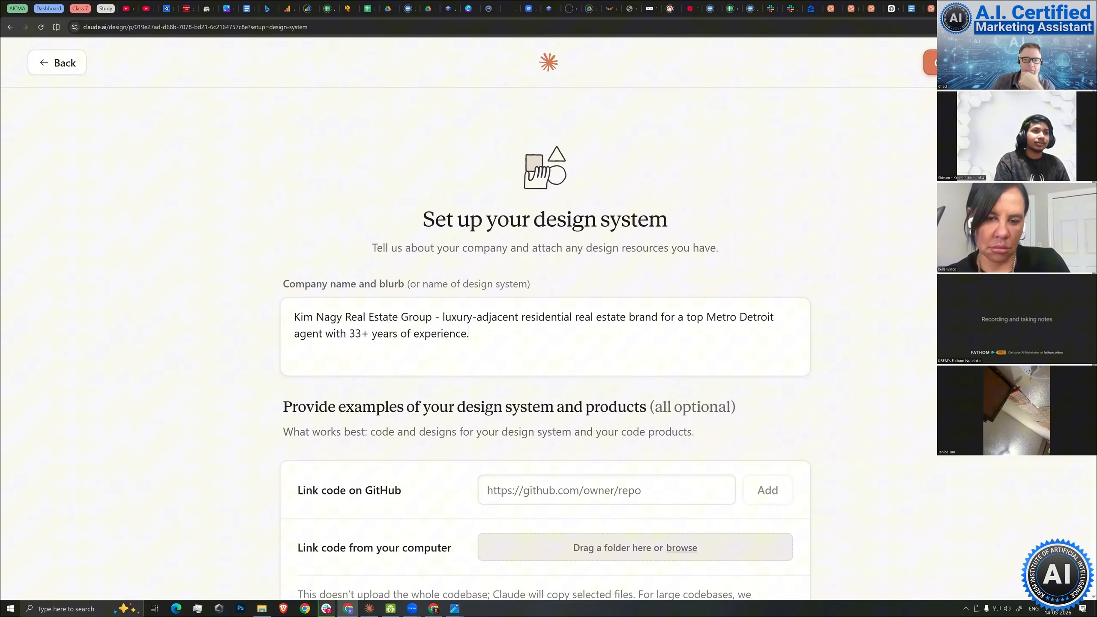
scroll(545, 329, down, 8)
scroll(544, 328, down, 2)
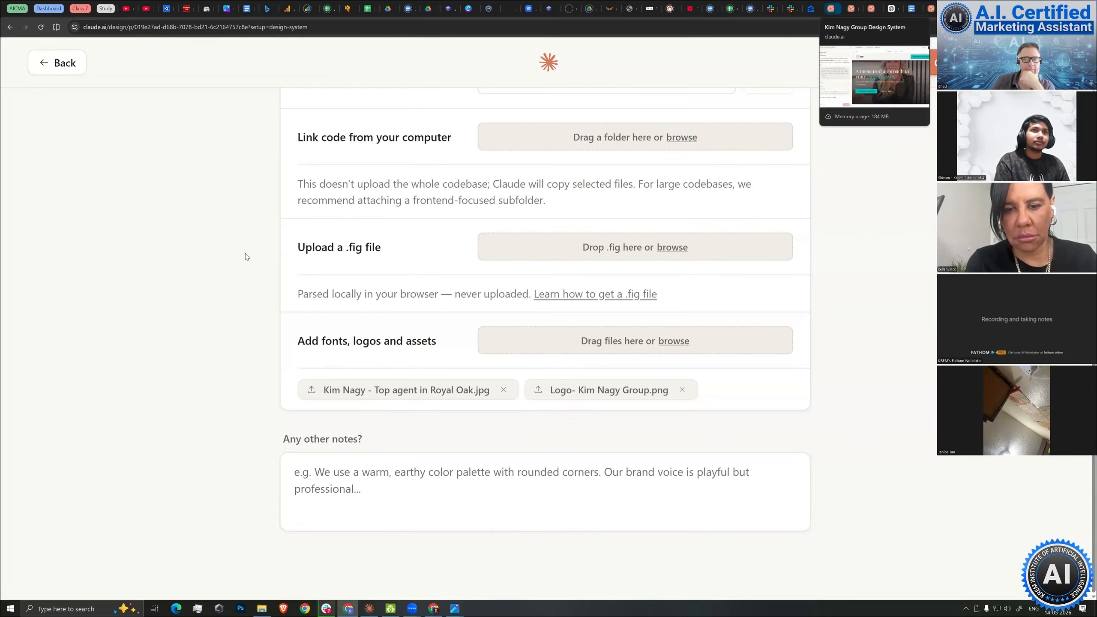
Open the design system project's review page and select the missing brand fonts warning.
click(831, 8)
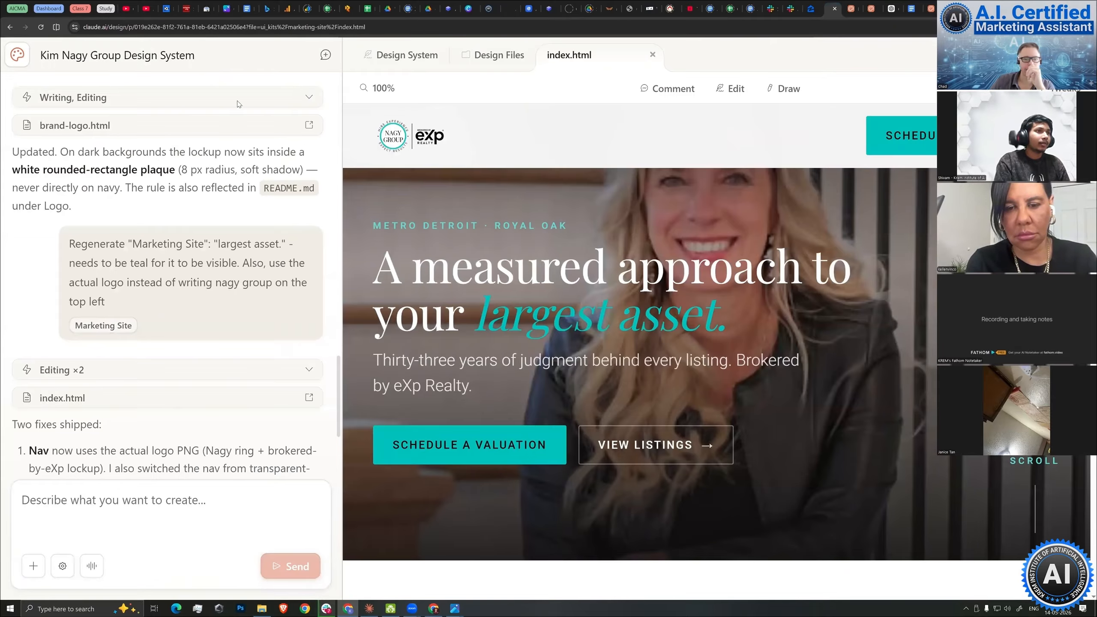
click(407, 54)
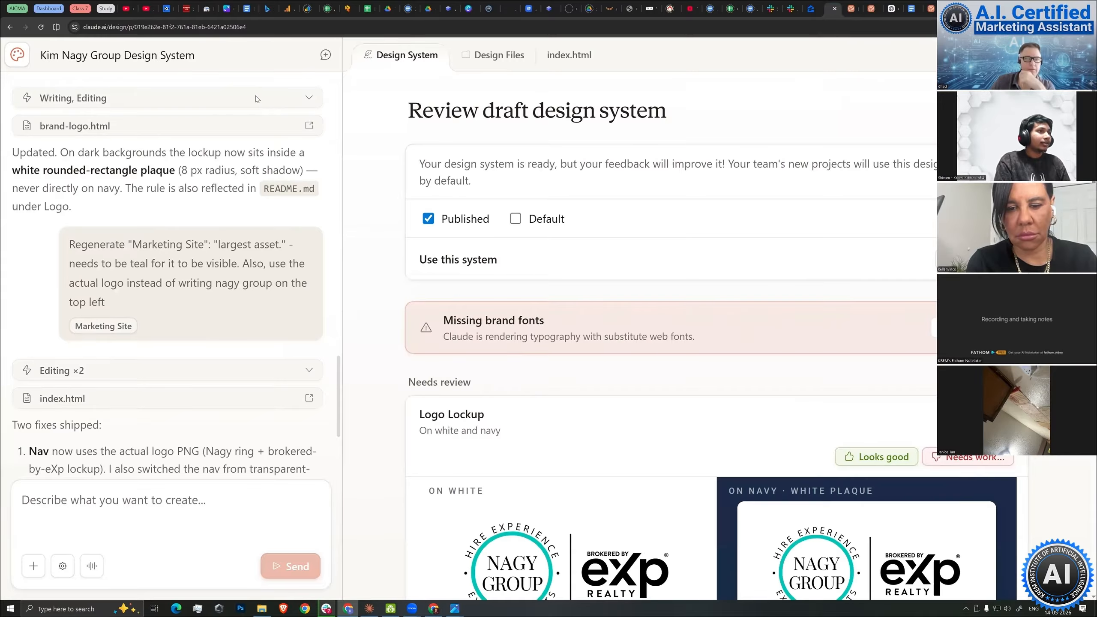
scroll(185, 246, up, 15)
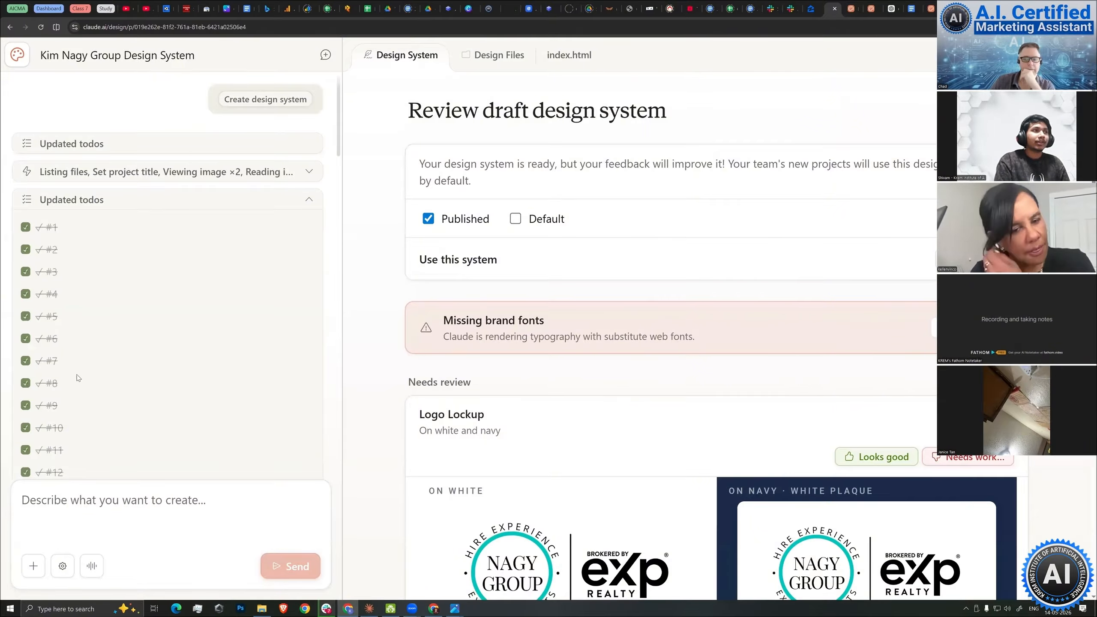
scroll(96, 249, down, 2)
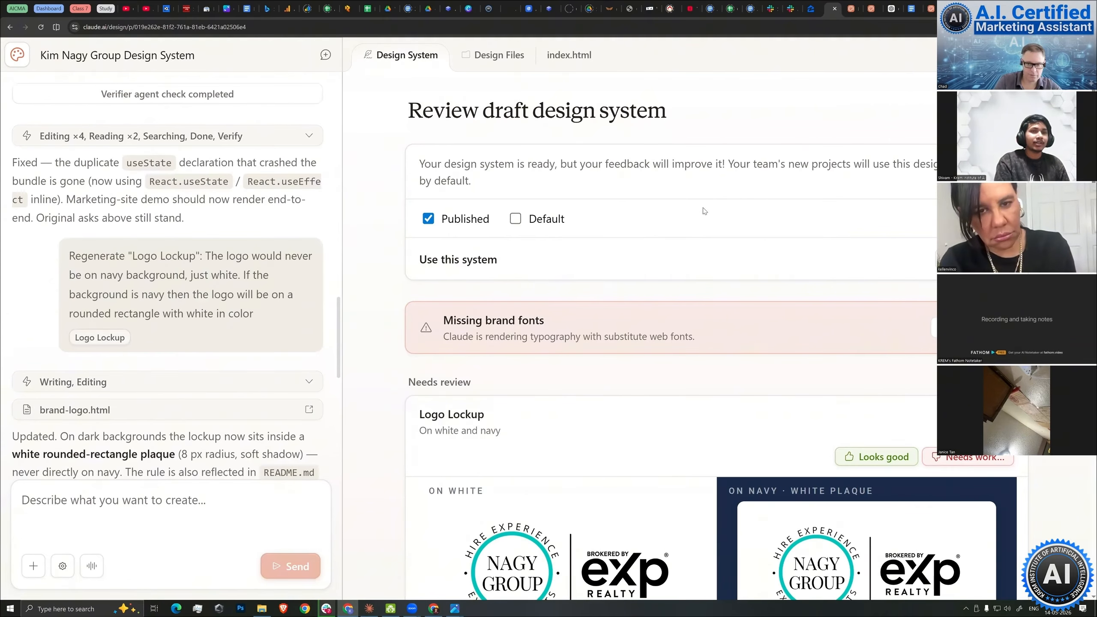
scroll(604, 211, down, 2)
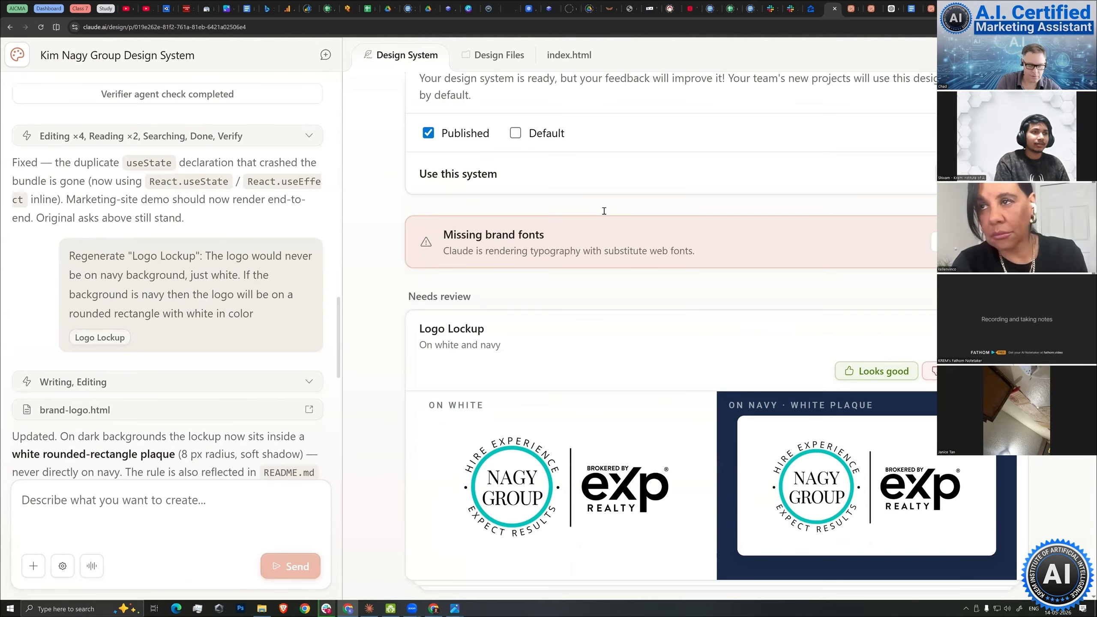
scroll(701, 202, down, 1)
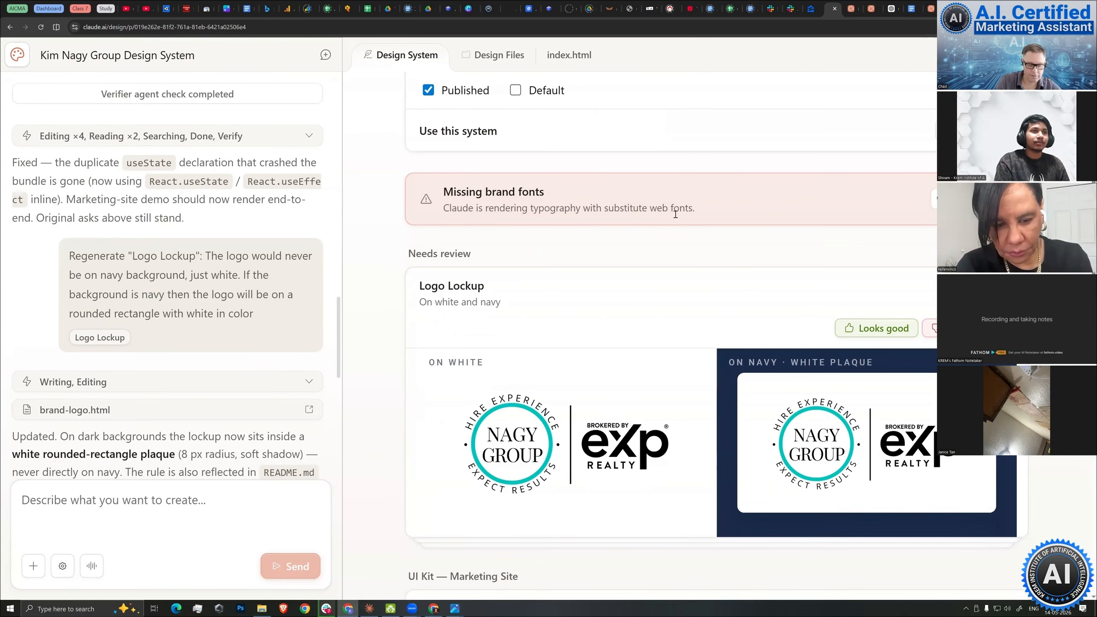
drag(695, 208, 605, 208)
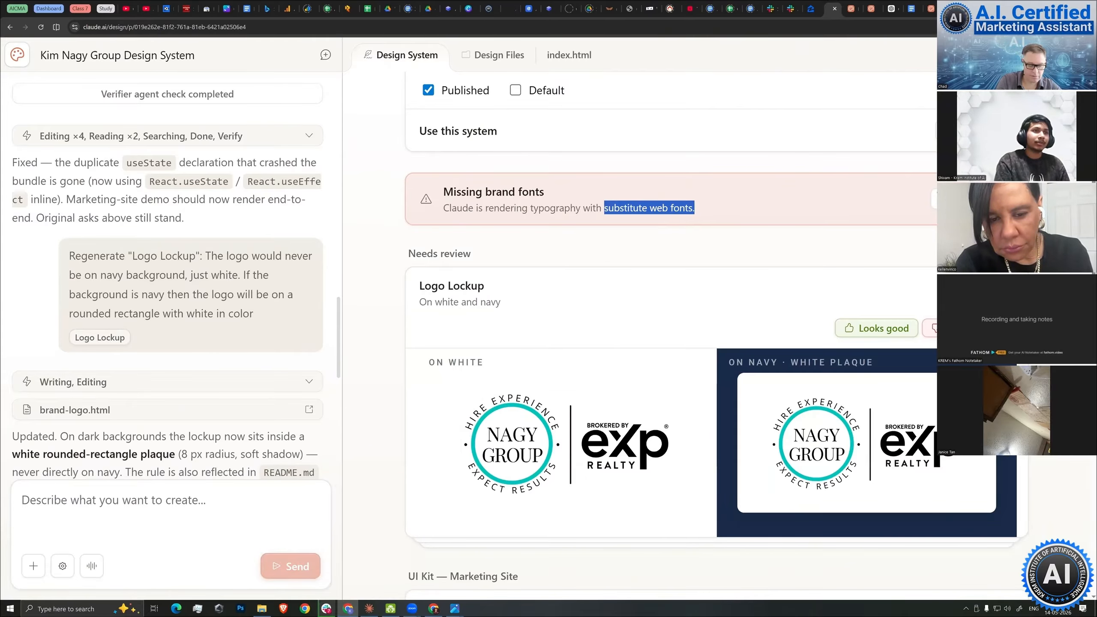
drag(444, 192, 695, 208)
Scroll to the Logo Lockup card under Needs review and flag it as needing work.
scroll(670, 346, up, 2)
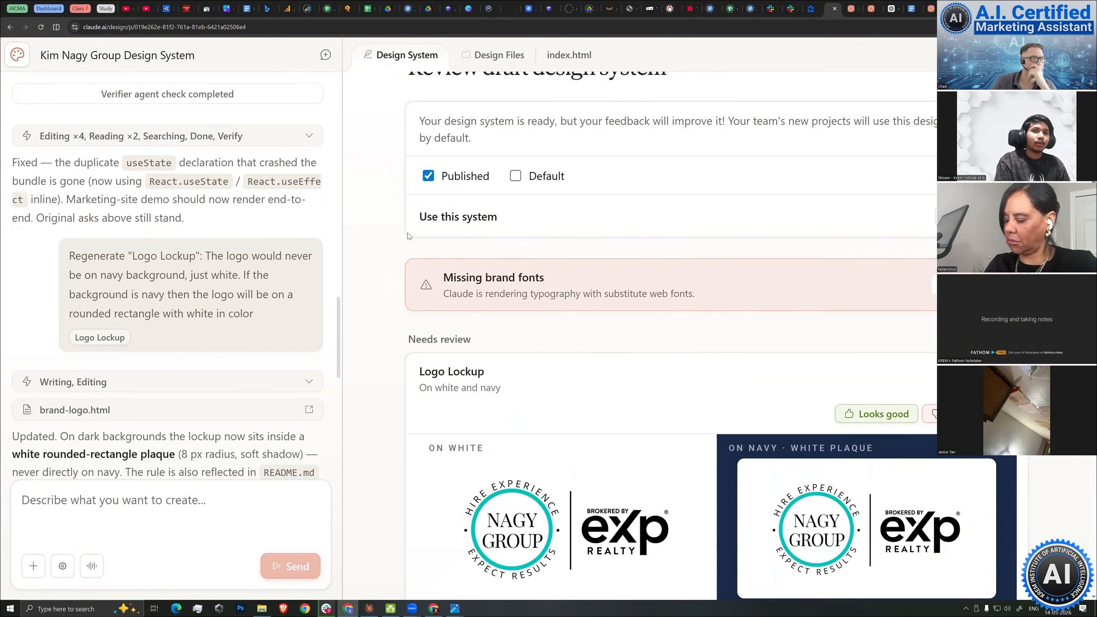
scroll(733, 254, down, 2)
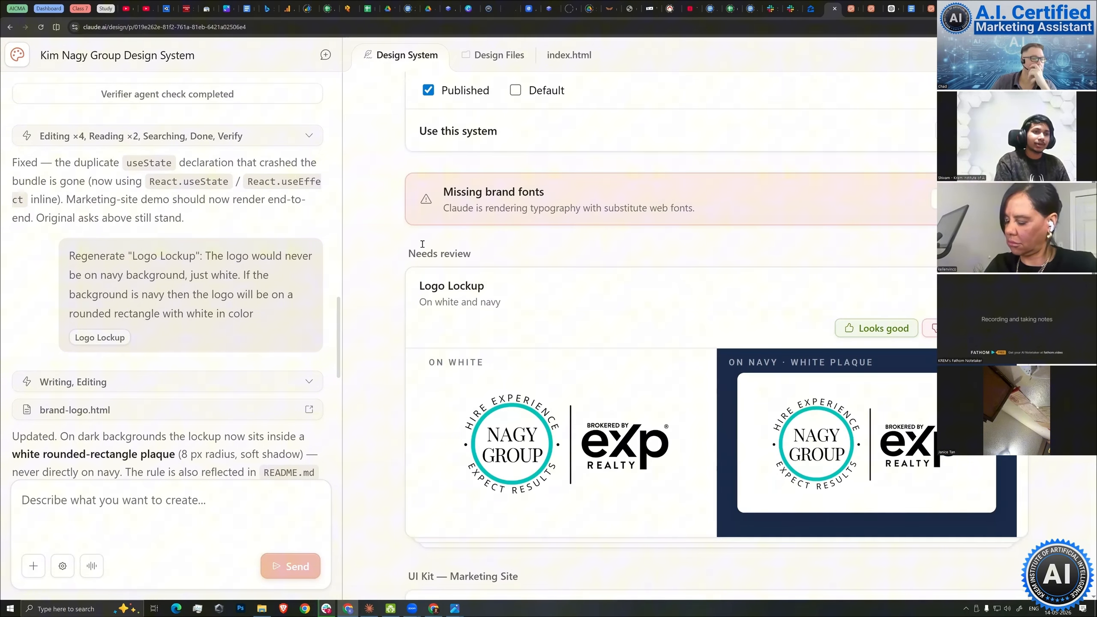
scroll(495, 251, down, 5)
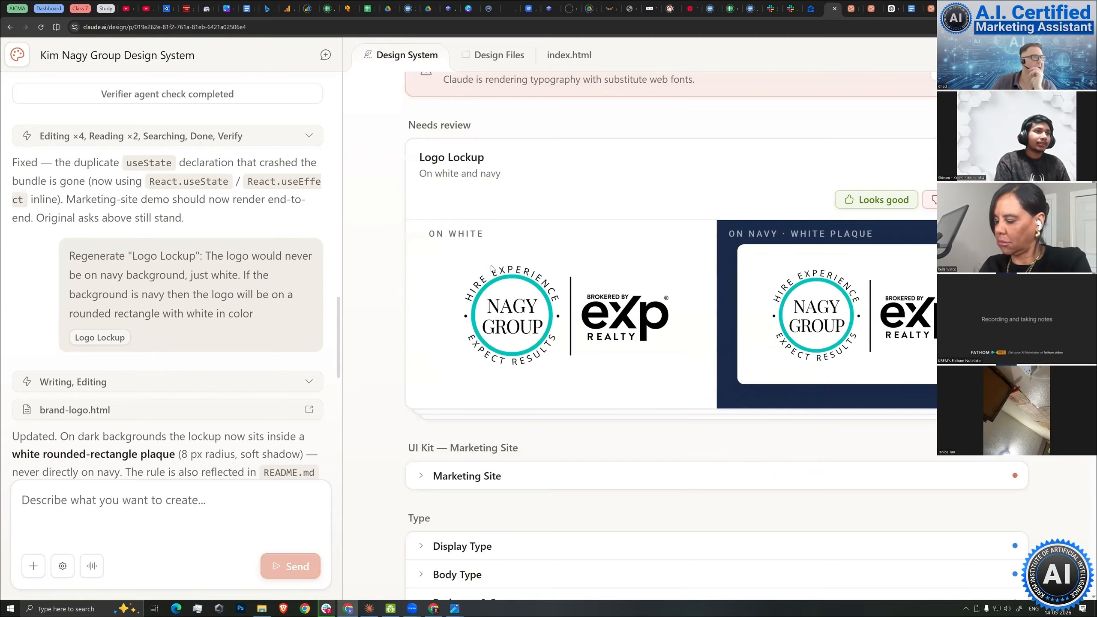
scroll(496, 255, up, 4)
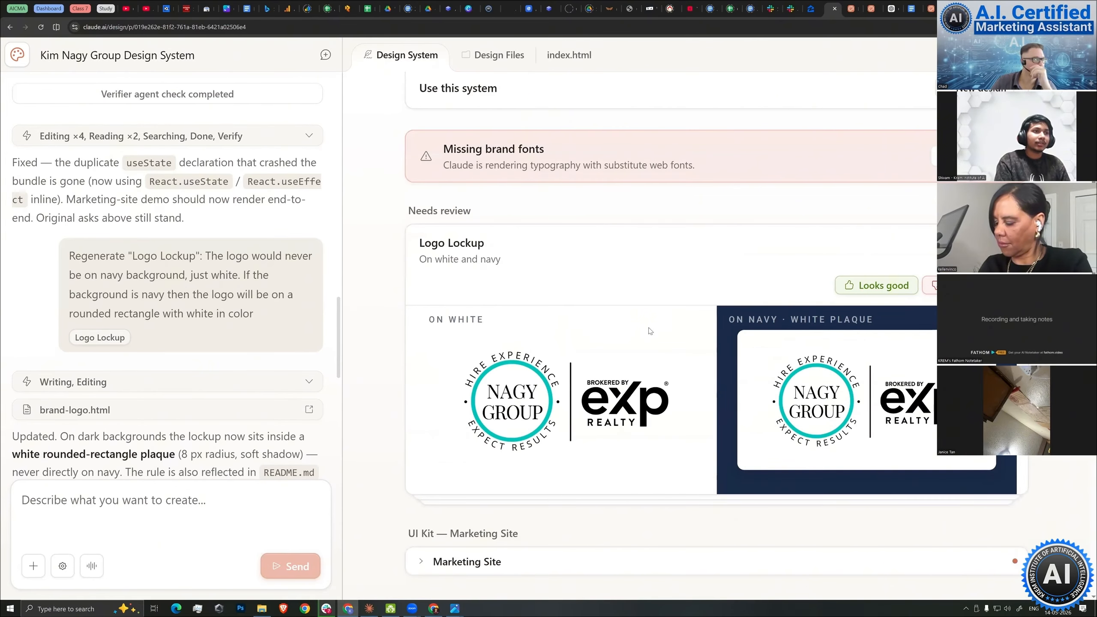
triple_click(757, 235)
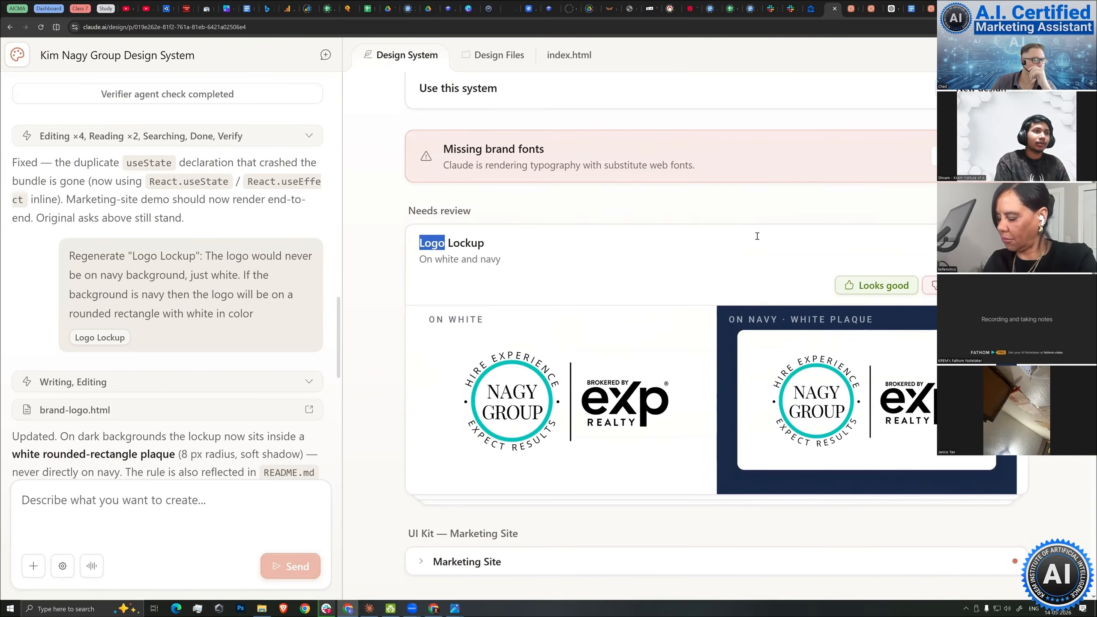
click(786, 234)
scroll(818, 247, down, 2)
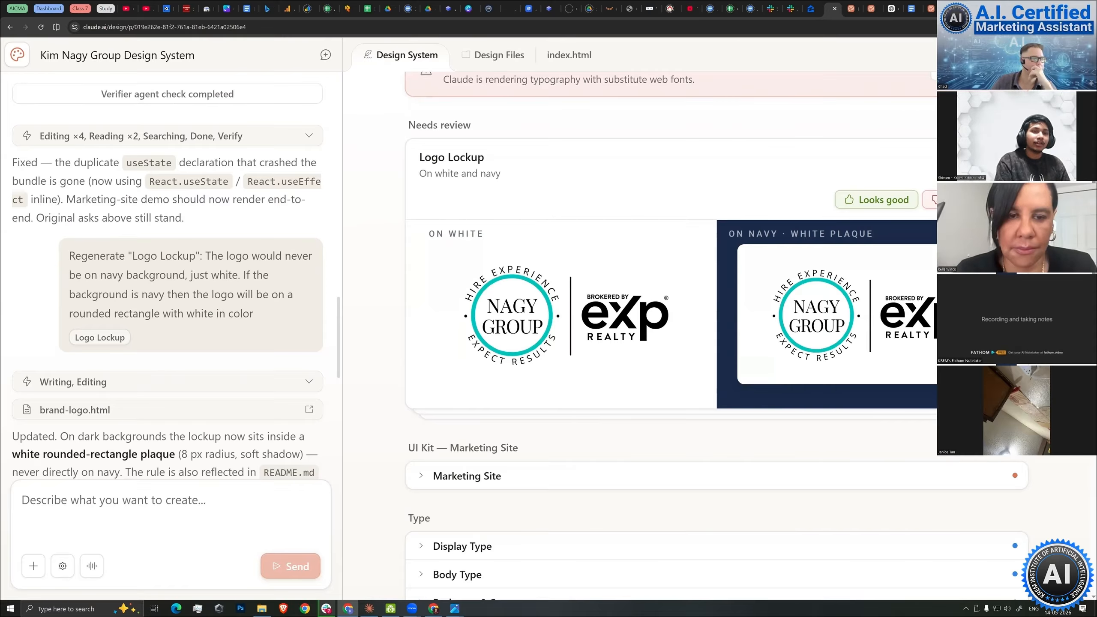
scroll(674, 346, up, 2)
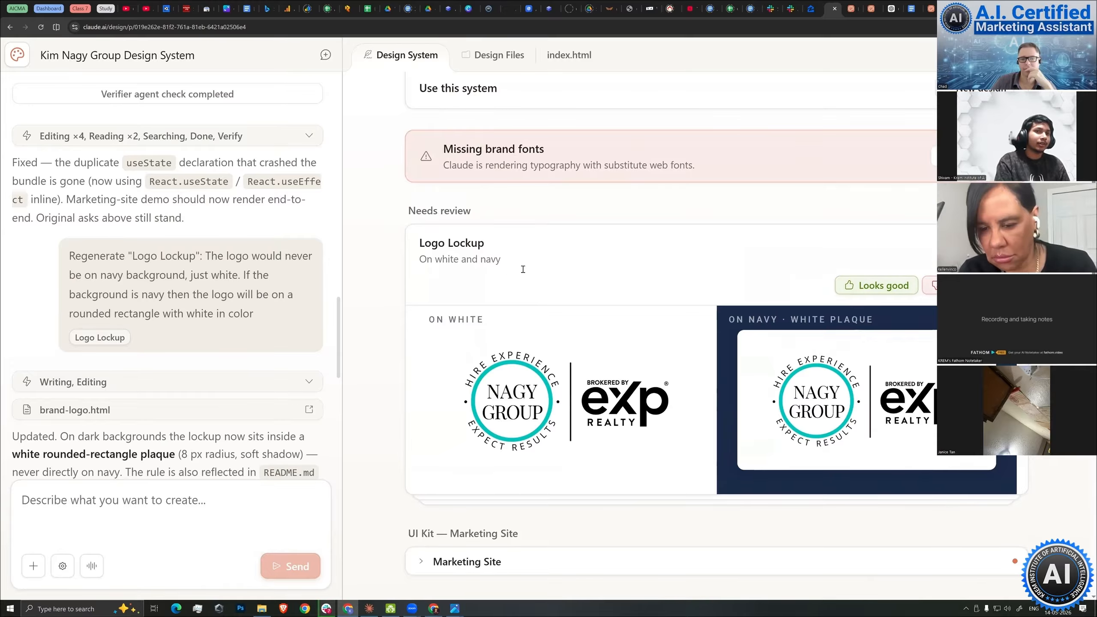
scroll(519, 268, down, 1)
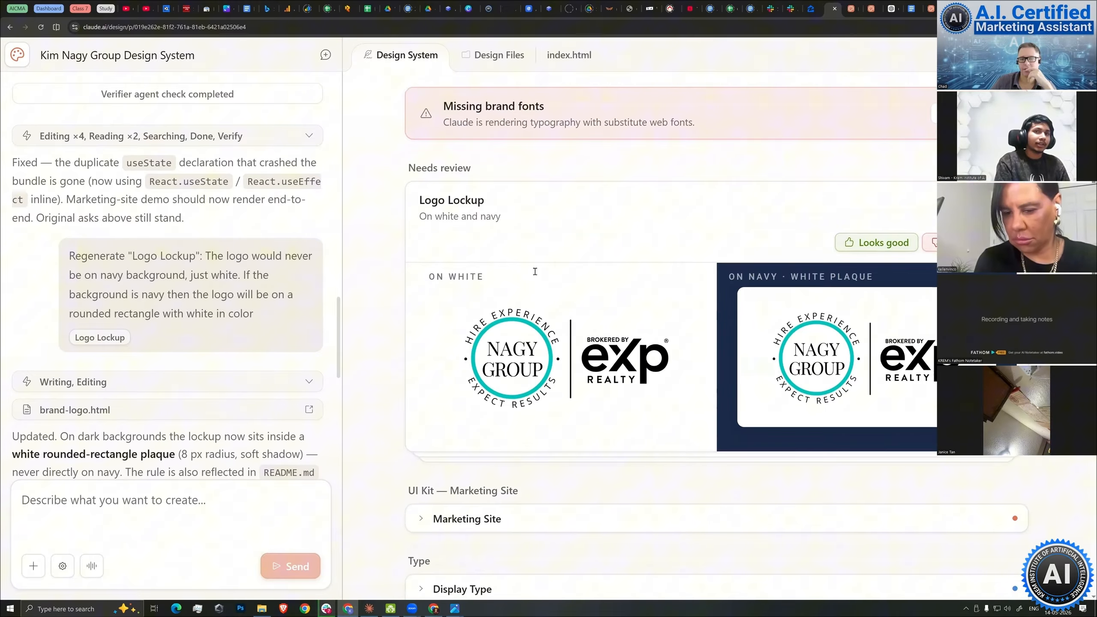
click(964, 243)
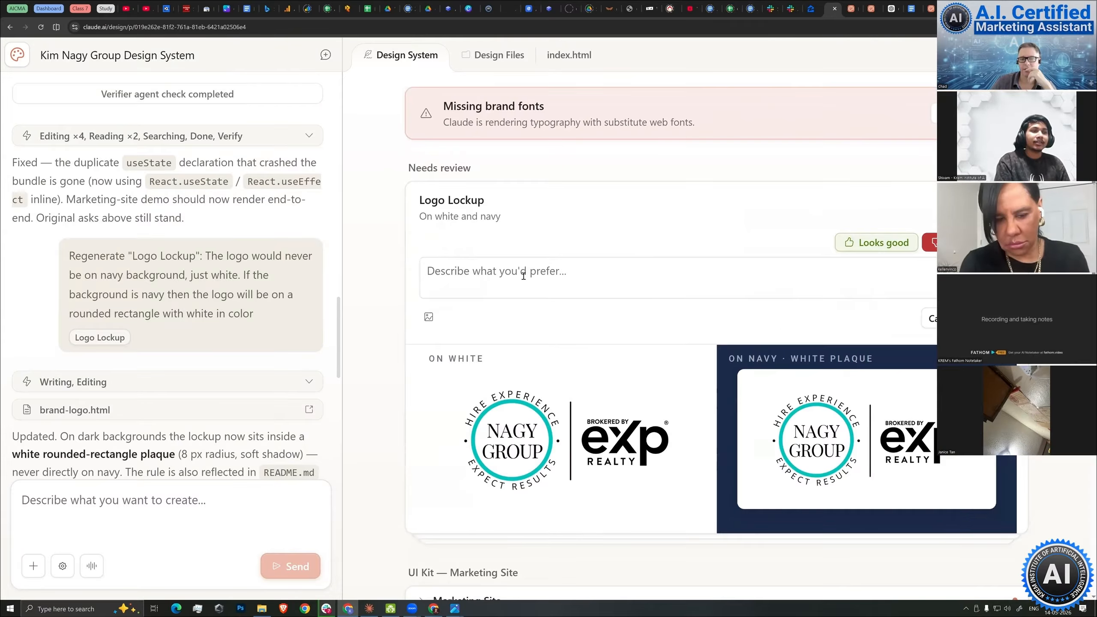
Open Logo Lockup feedback, checking the earlier regenerate request and navy white-plaque variant.
click(507, 269)
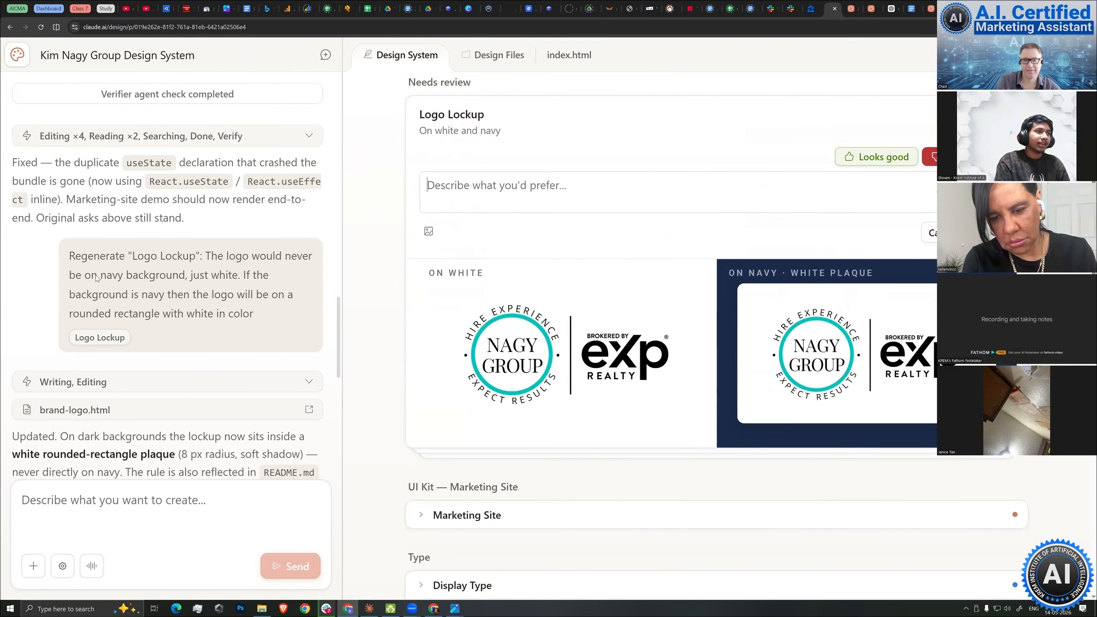
drag(76, 255, 165, 255)
click(86, 310)
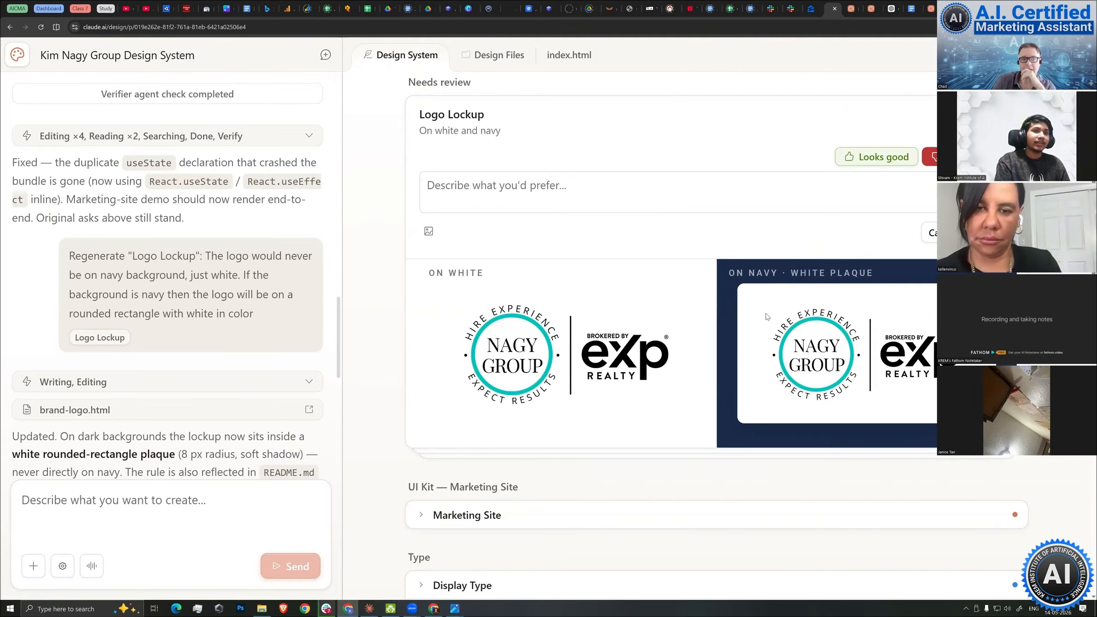
drag(768, 317, 817, 314)
click(767, 287)
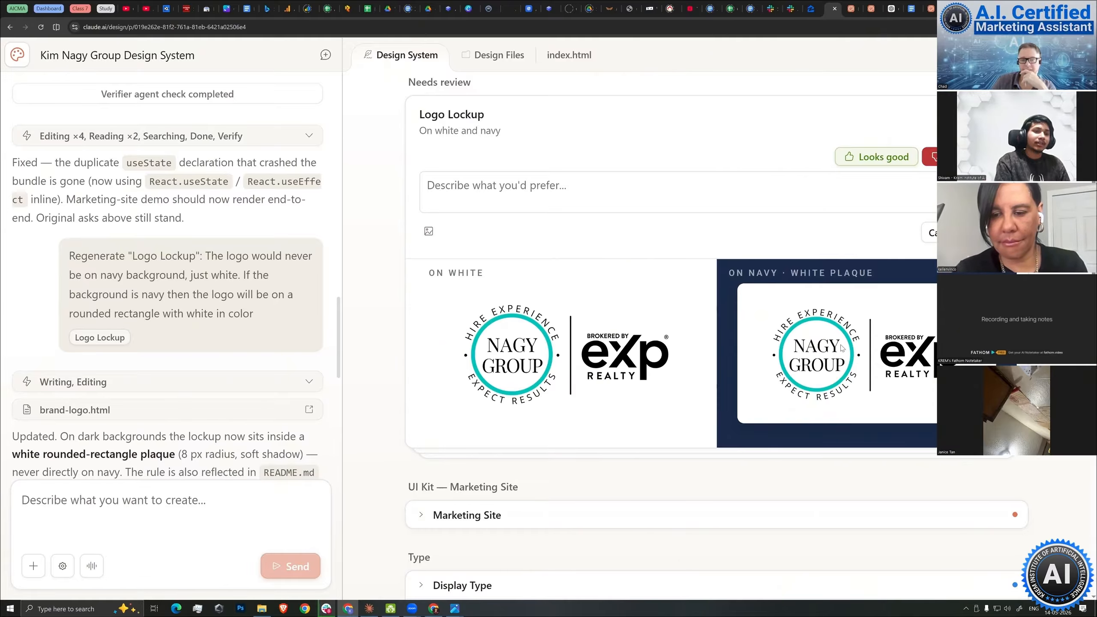
drag(808, 319, 808, 320)
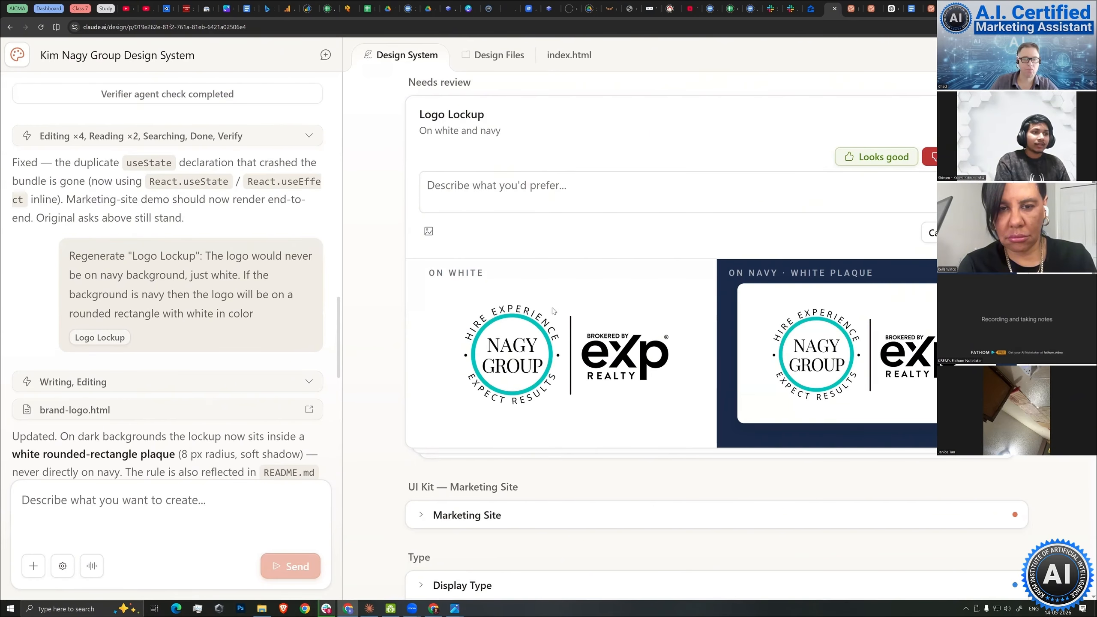
scroll(553, 310, down, 5)
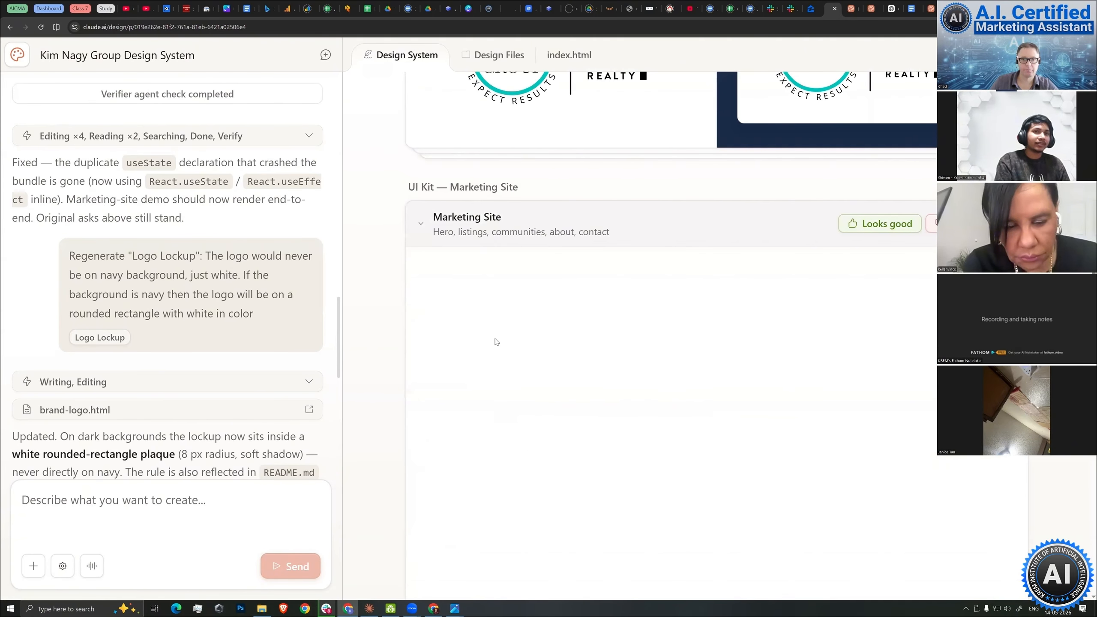
Browse the Marketing Site preview, collapse it, and expand the Display Type specimen.
scroll(544, 342, down, 3)
scroll(500, 292, up, 4)
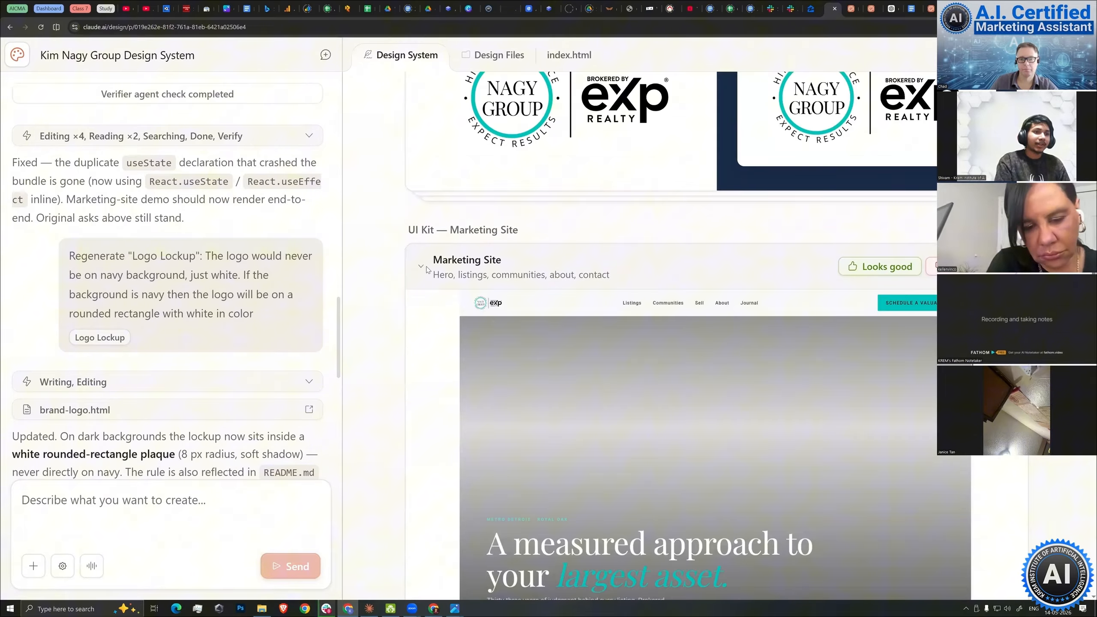
scroll(427, 270, down, 5)
scroll(427, 270, down, 3)
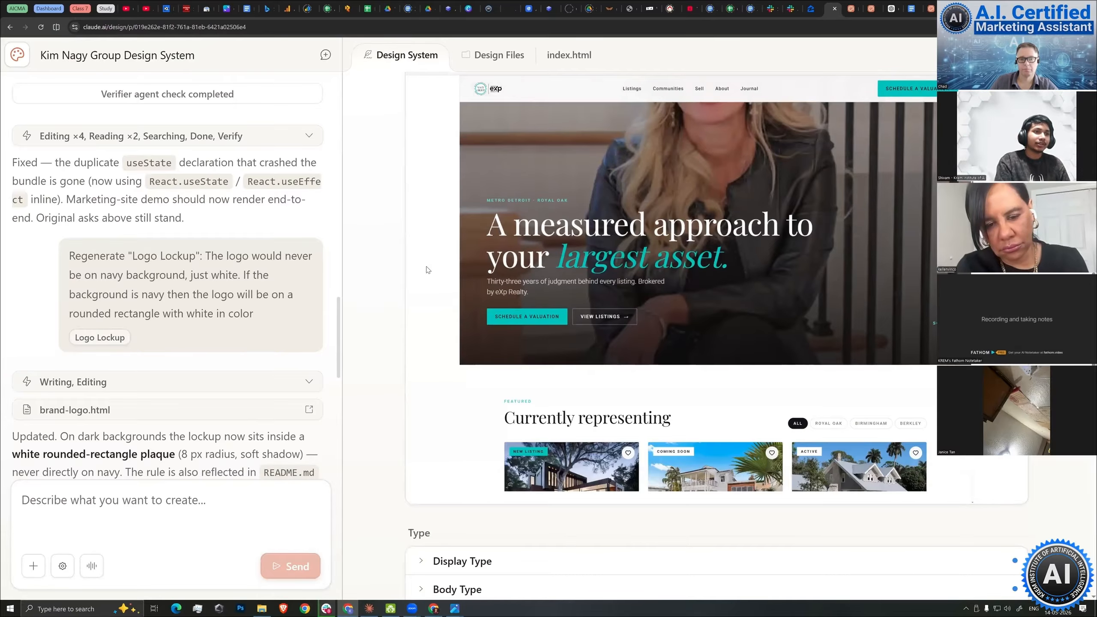
scroll(427, 269, up, 3)
scroll(427, 269, up, 5)
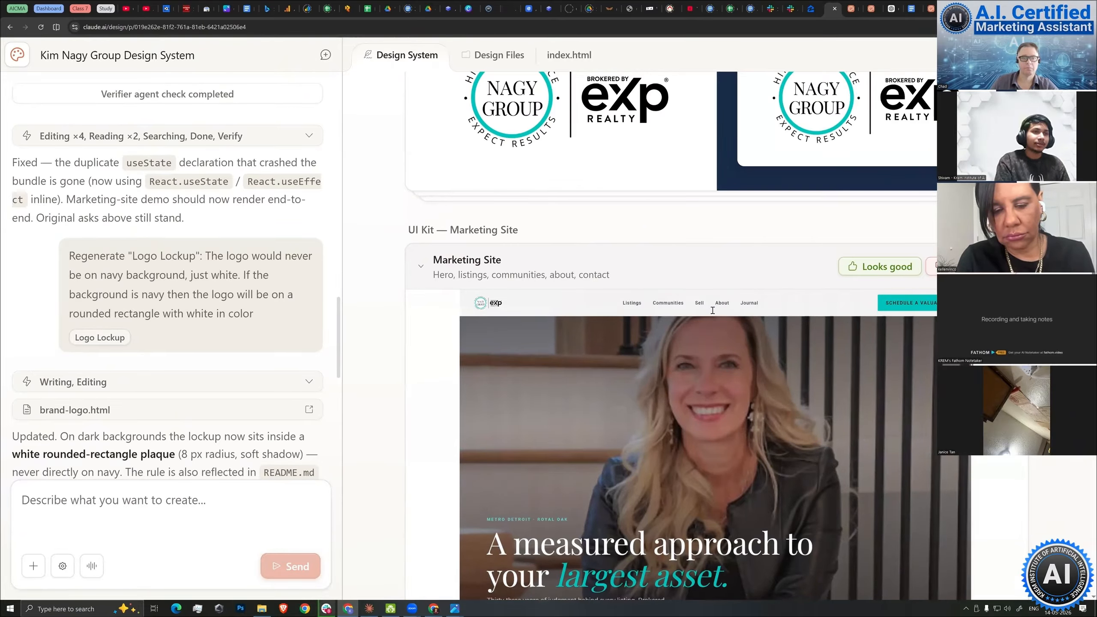
click(447, 277)
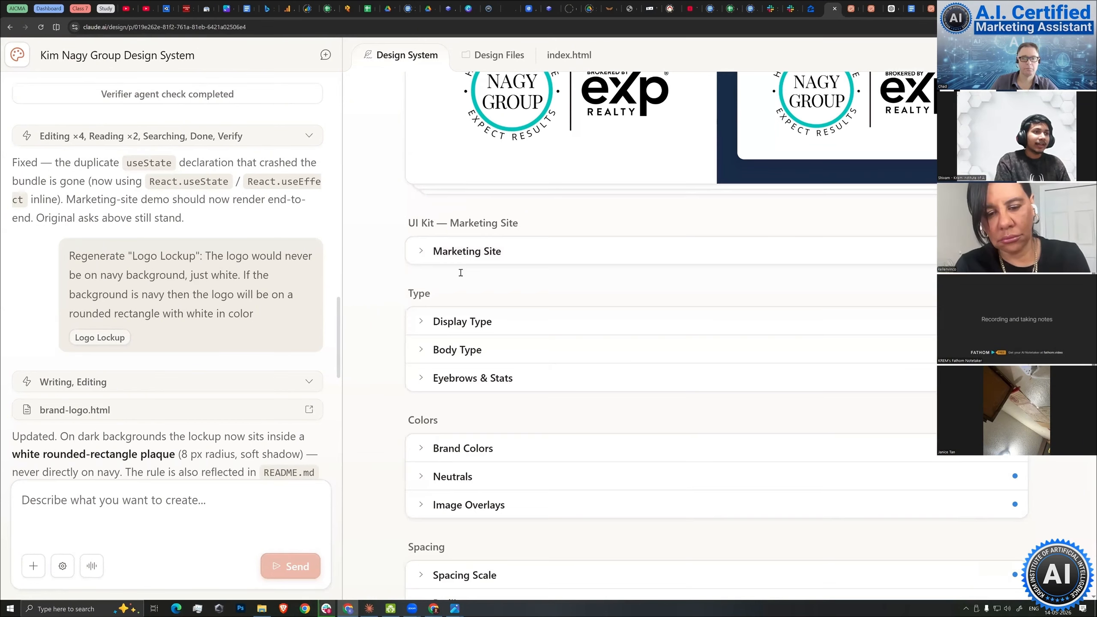
scroll(475, 324, down, 3)
click(425, 206)
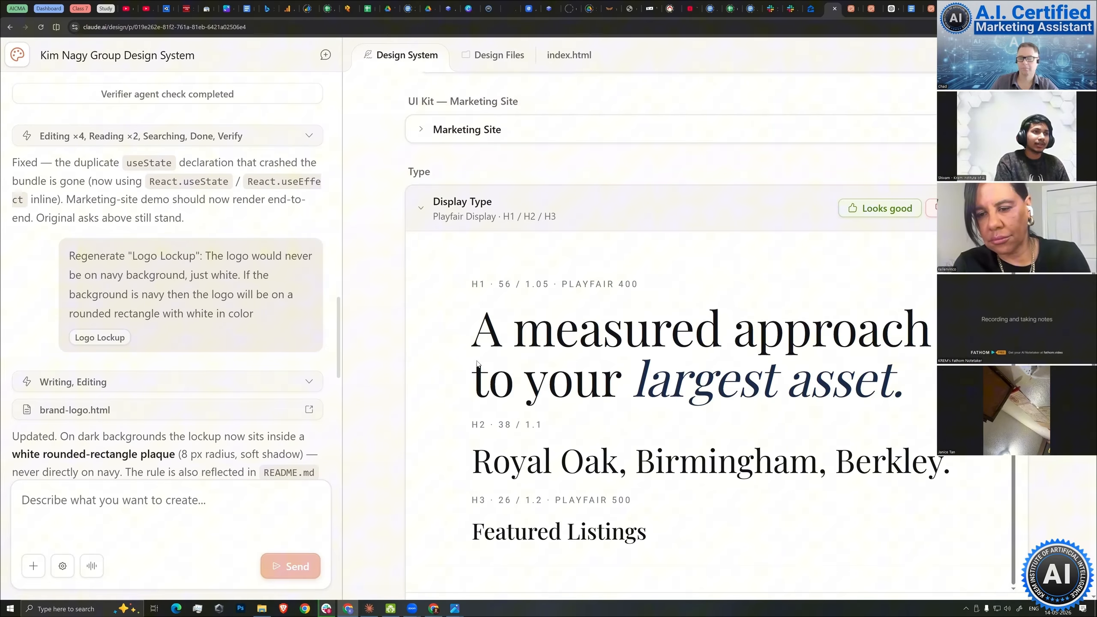
Collapse Display Type, then expand and collapse Body Type and Eyebrows & Stats in turn.
click(432, 207)
click(432, 236)
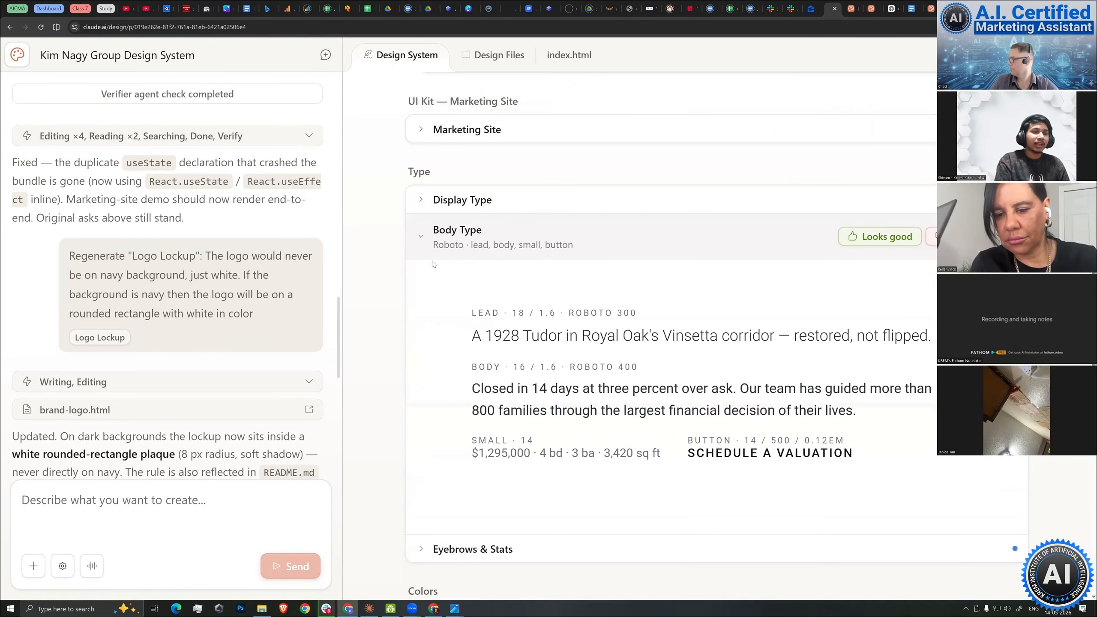
click(432, 234)
click(707, 259)
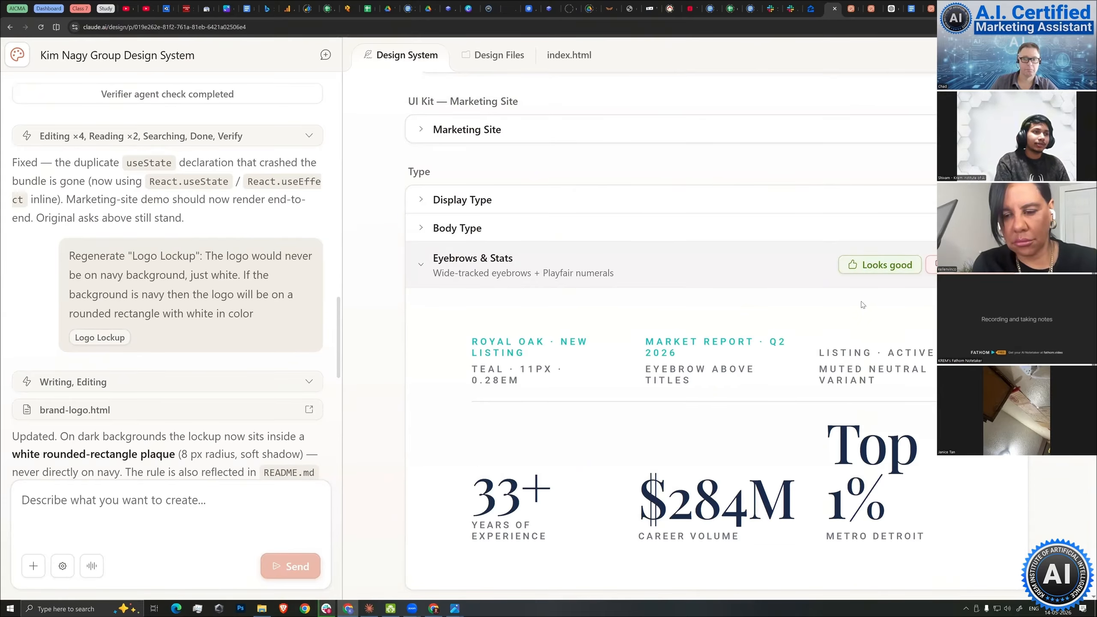
click(693, 250)
scroll(951, 325, down, 2)
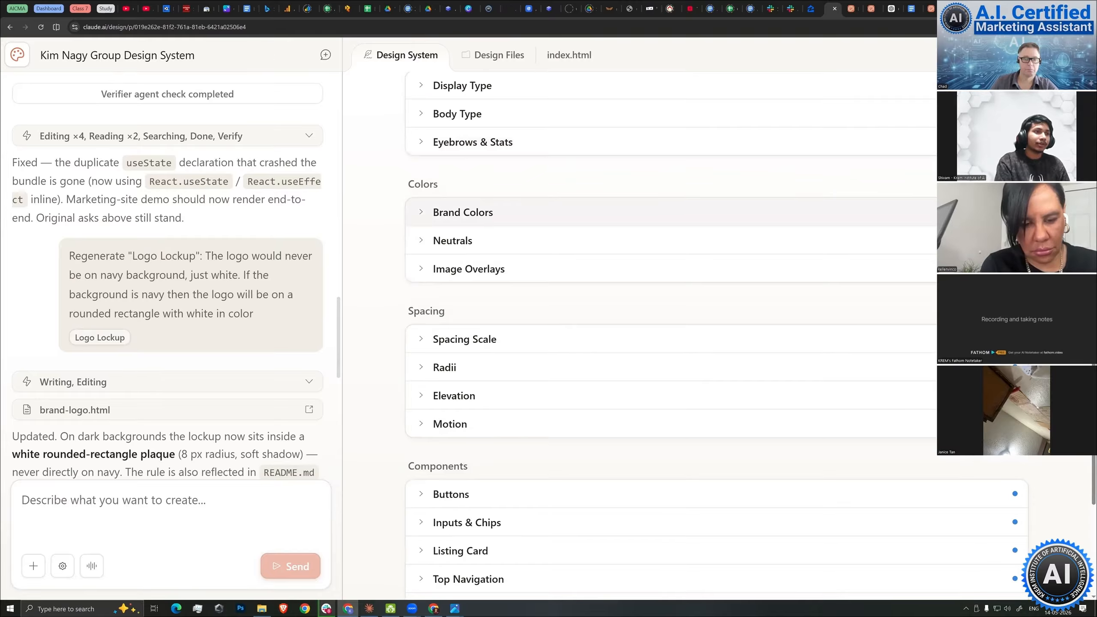
scroll(445, 208, down, 1)
click(432, 158)
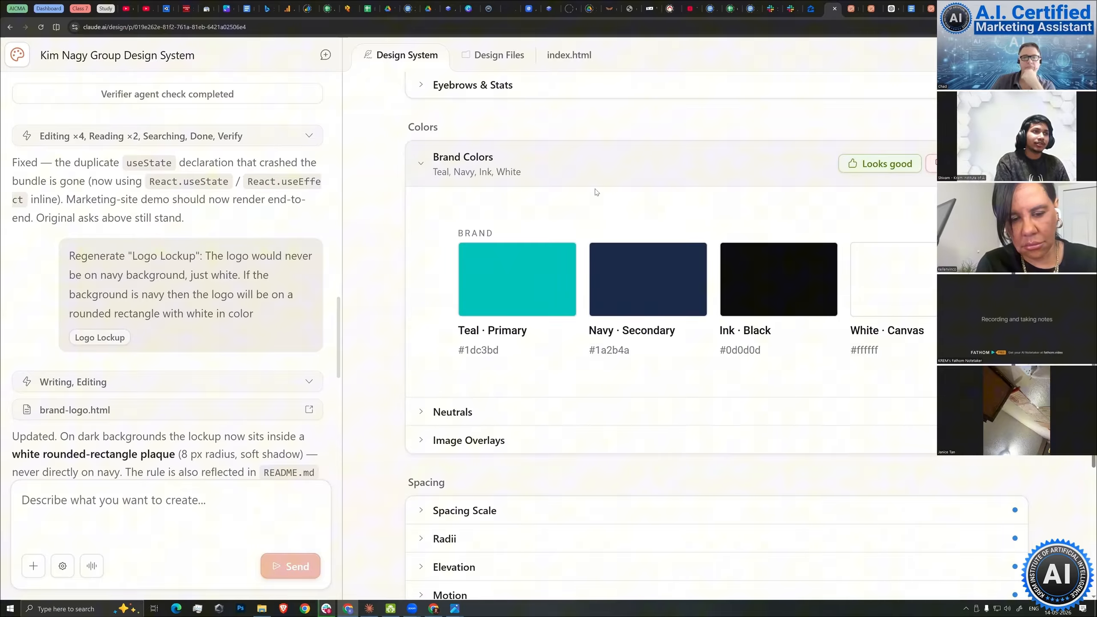
click(622, 172)
scroll(618, 204, up, 4)
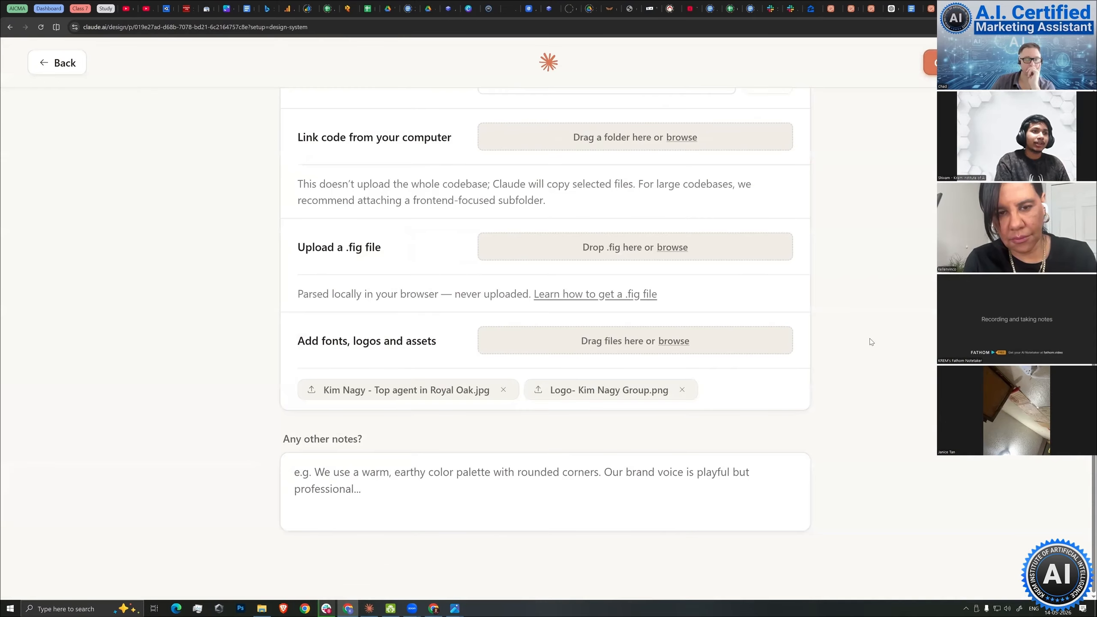
scroll(870, 338, up, 1)
scroll(860, 346, down, 1)
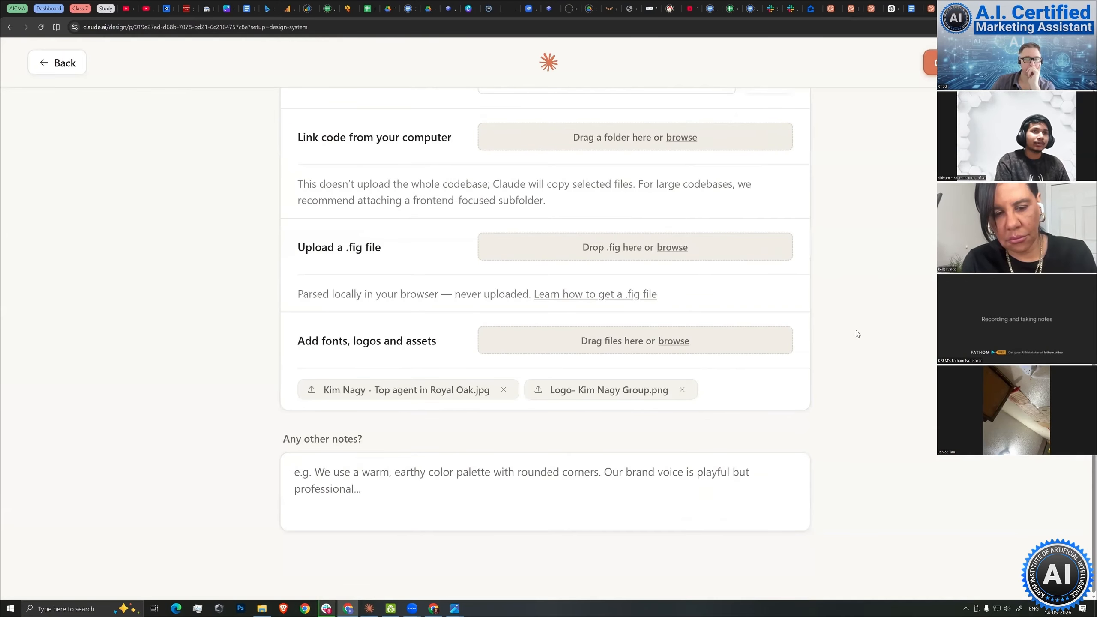
click(831, 8)
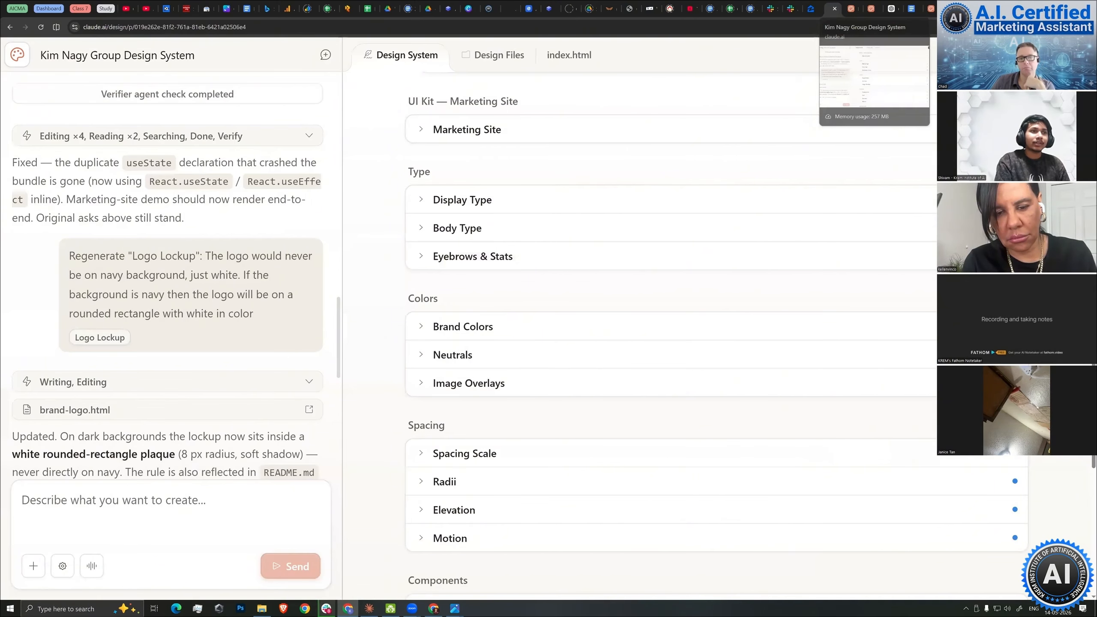
click(518, 330)
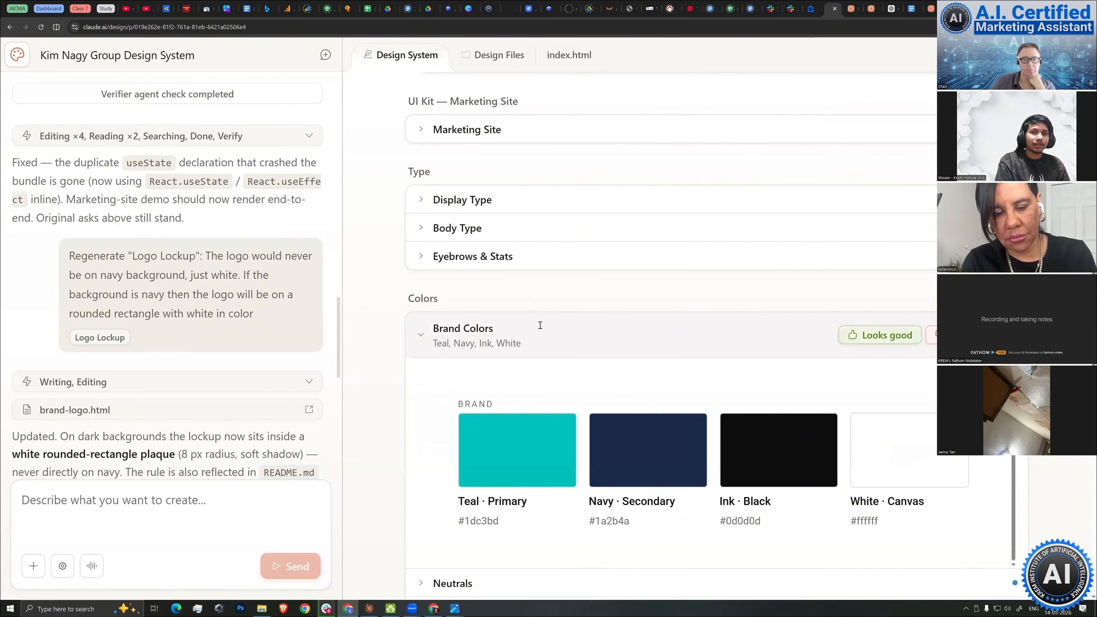
click(968, 335)
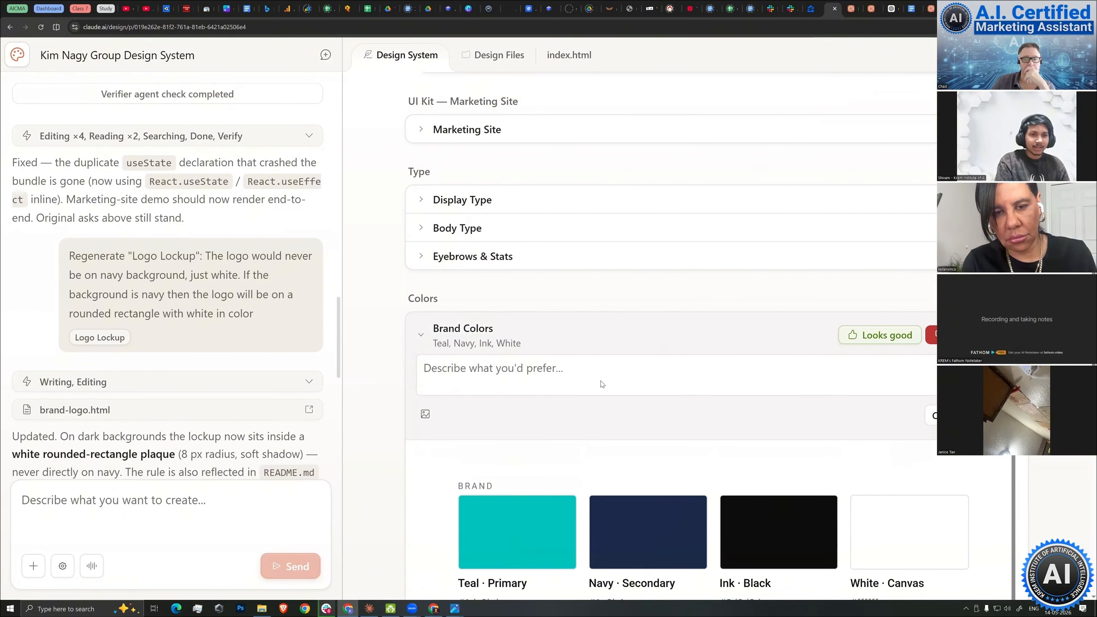
scroll(561, 294, down, 2)
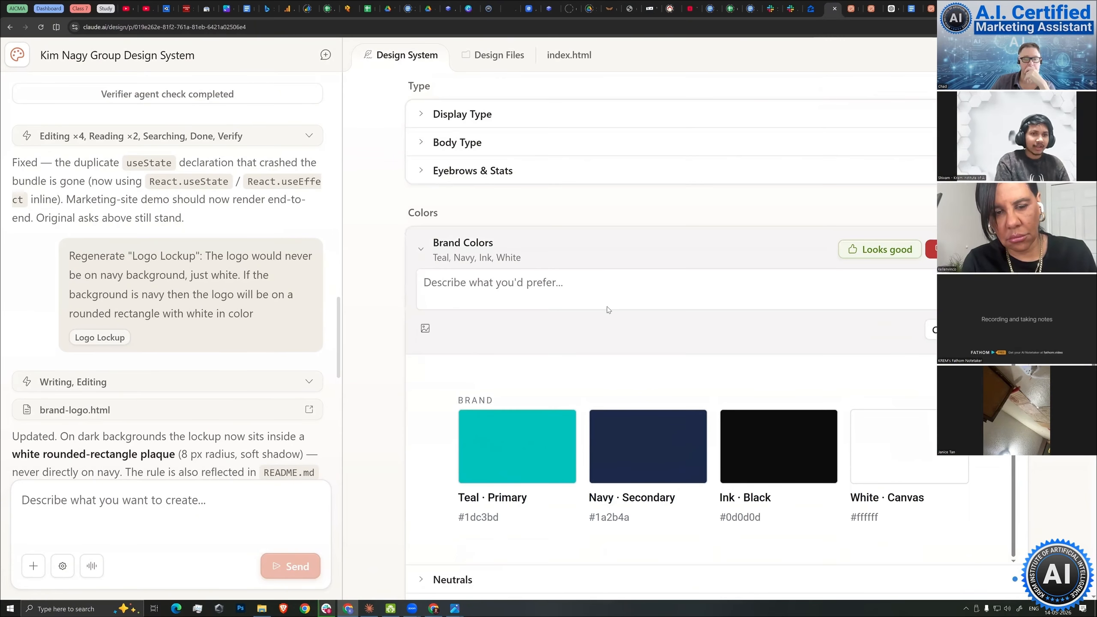
click(679, 324)
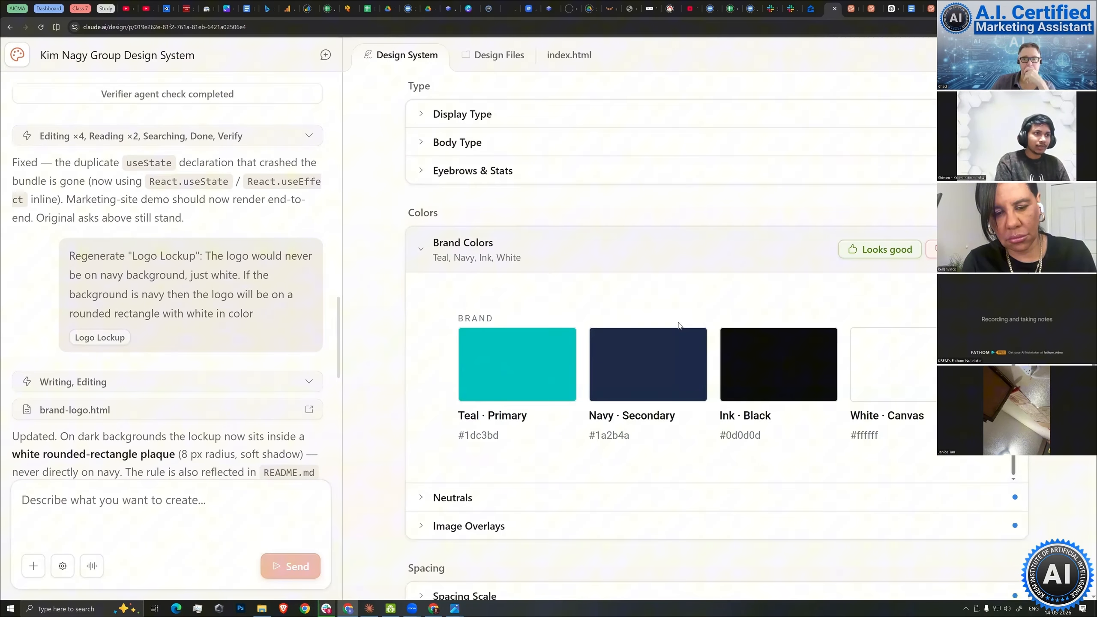
scroll(679, 337, down, 5)
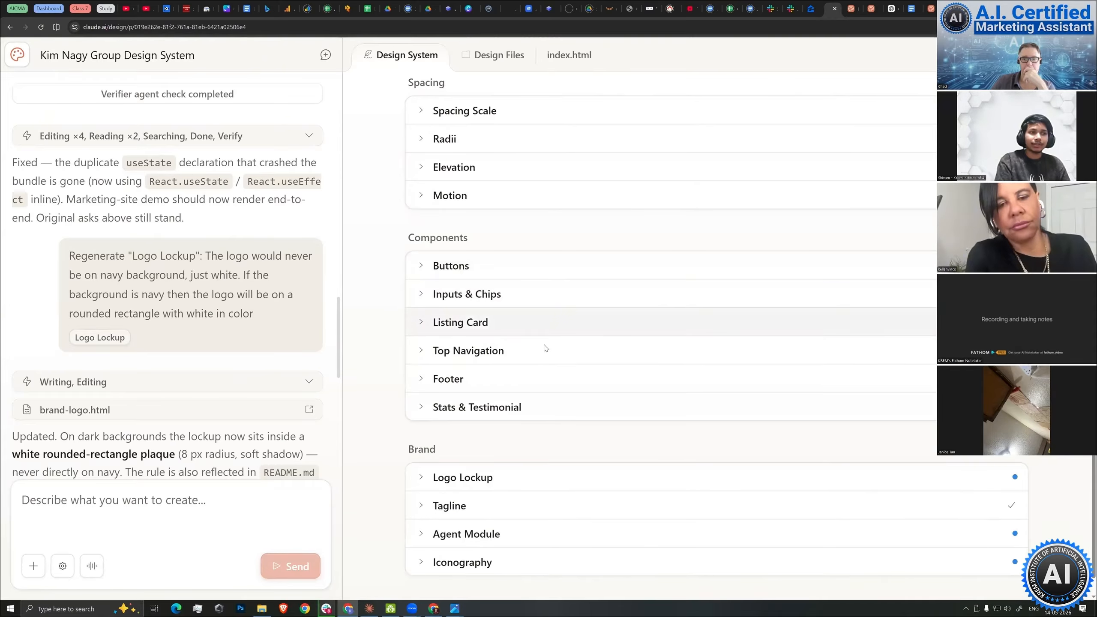
Expand and collapse the Footer preview, then expand the Stats & Testimonial preview.
scroll(501, 352, down, 1)
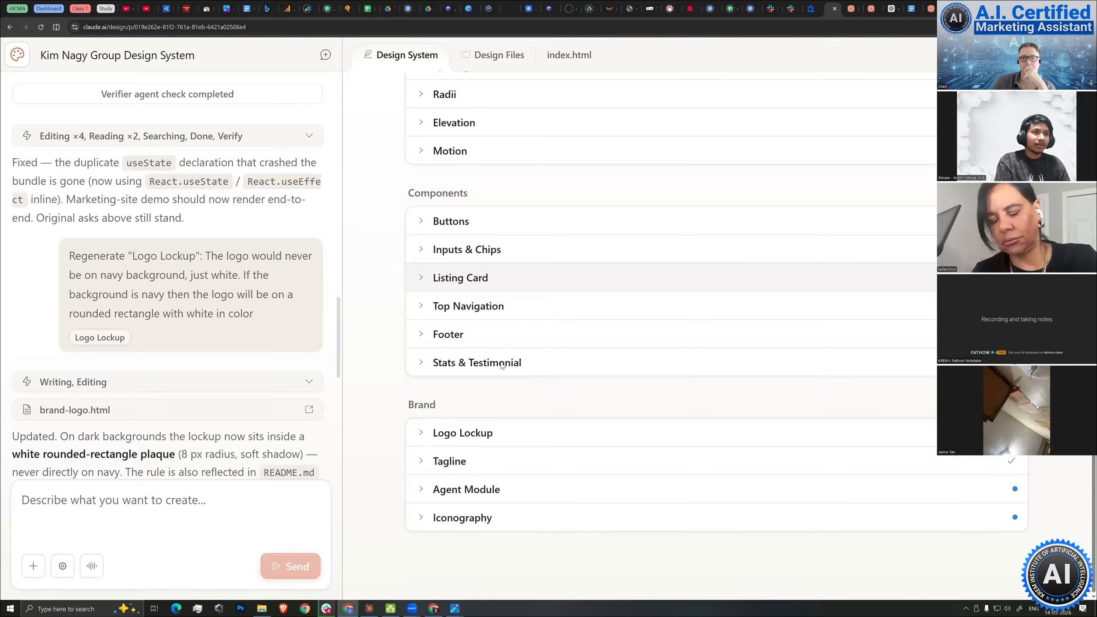
click(504, 335)
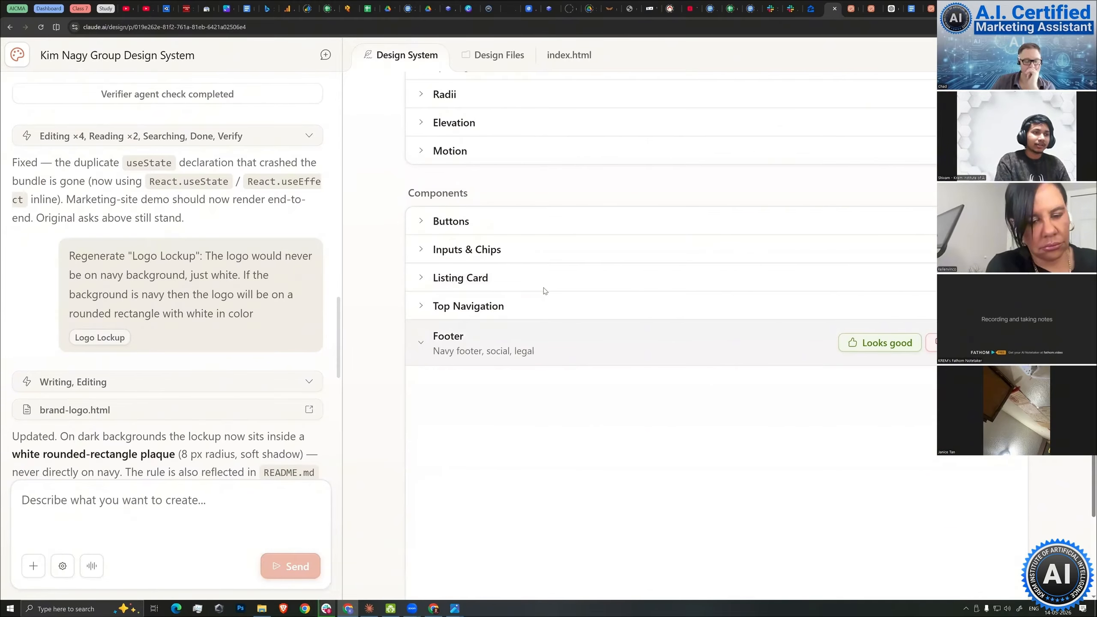
scroll(688, 441, down, 5)
scroll(543, 270, up, 3)
click(555, 275)
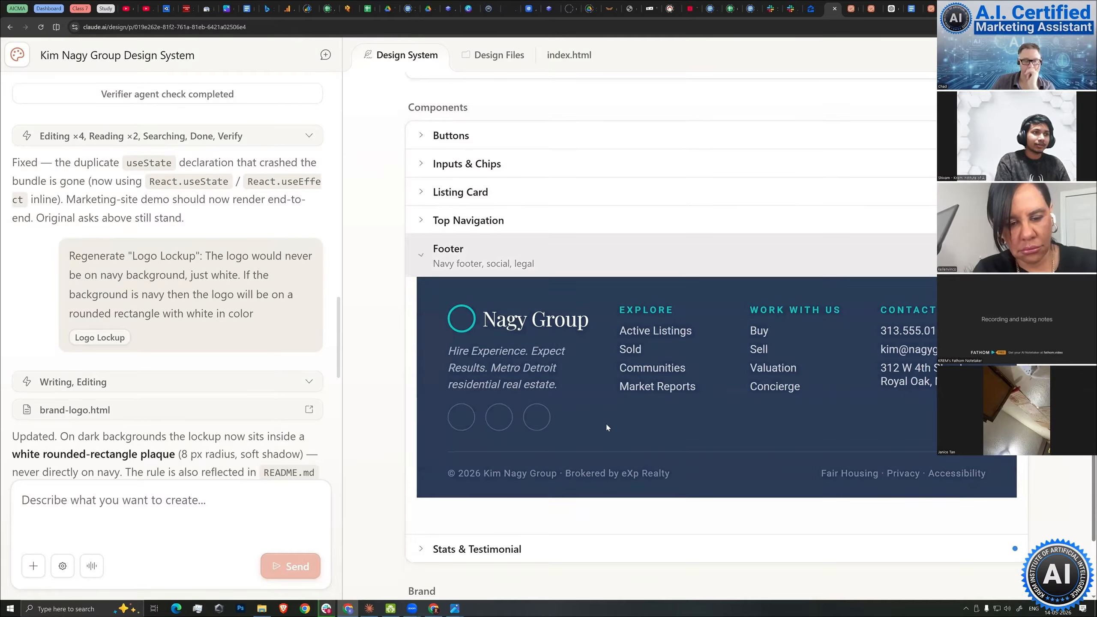
click(470, 357)
scroll(522, 292, down, 1)
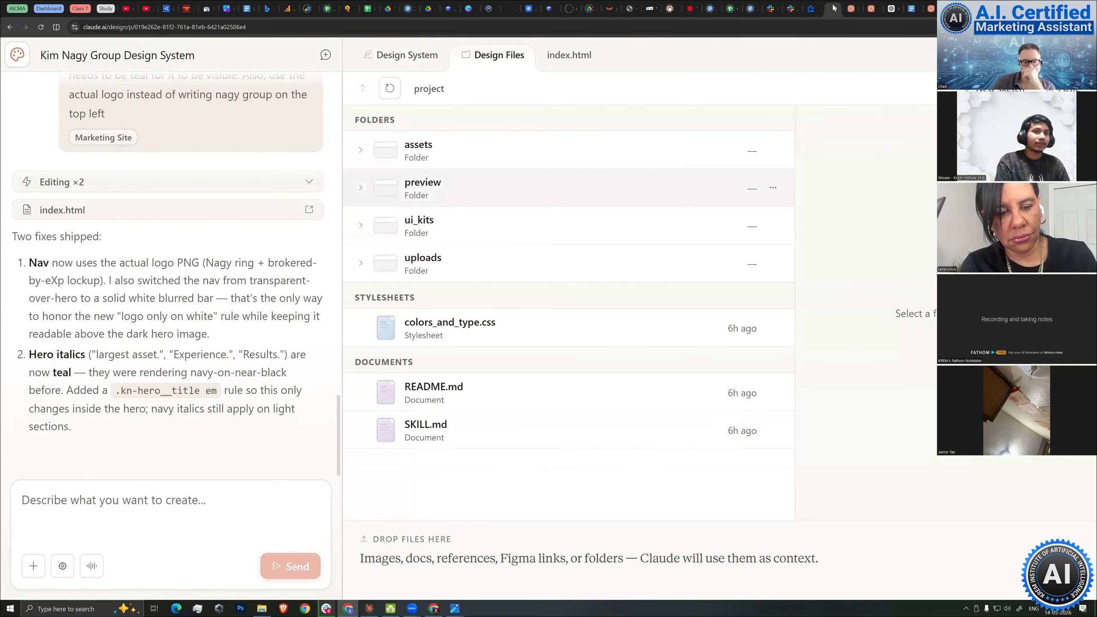
In the Kim Nagy Group Design System, open the UI kit's Marketing Site index.html in its own tab.
click(407, 55)
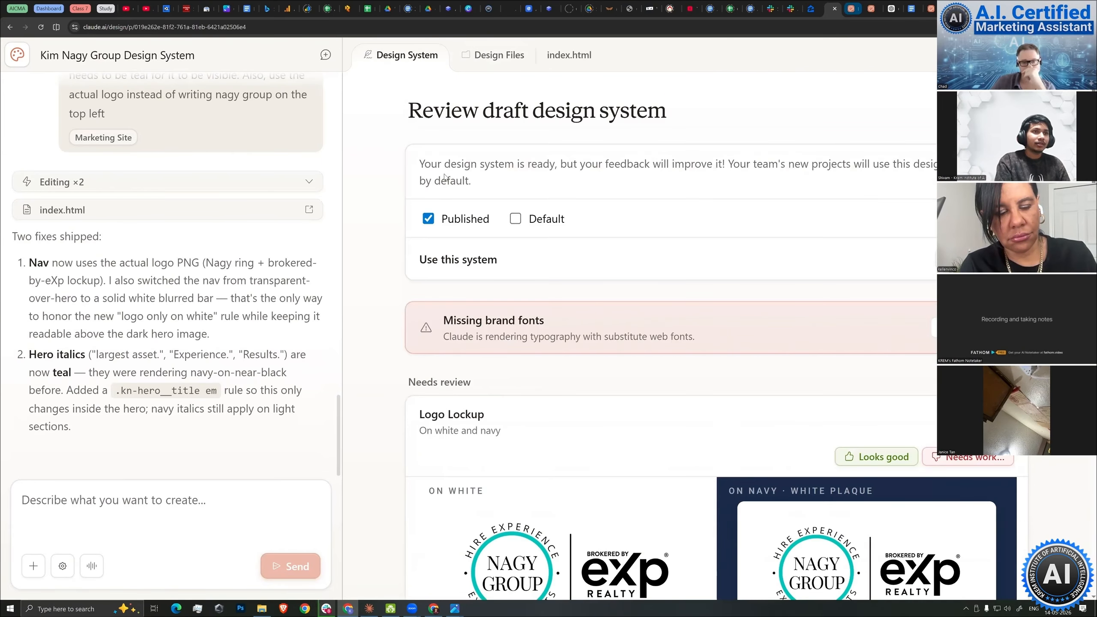
click(851, 9)
click(872, 9)
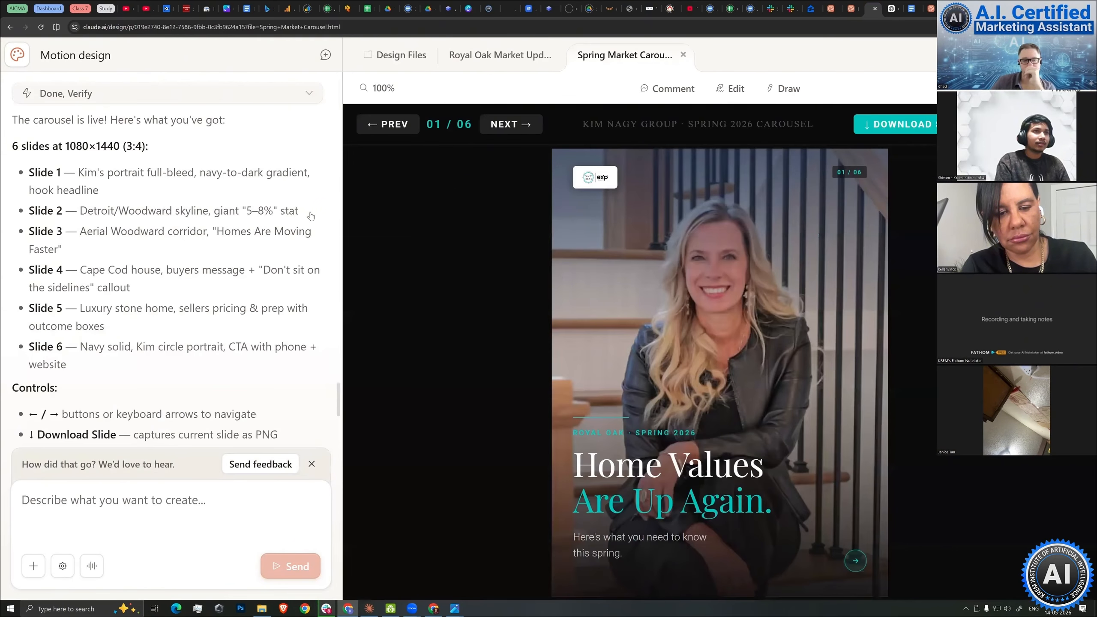
click(831, 8)
scroll(673, 220, down, 10)
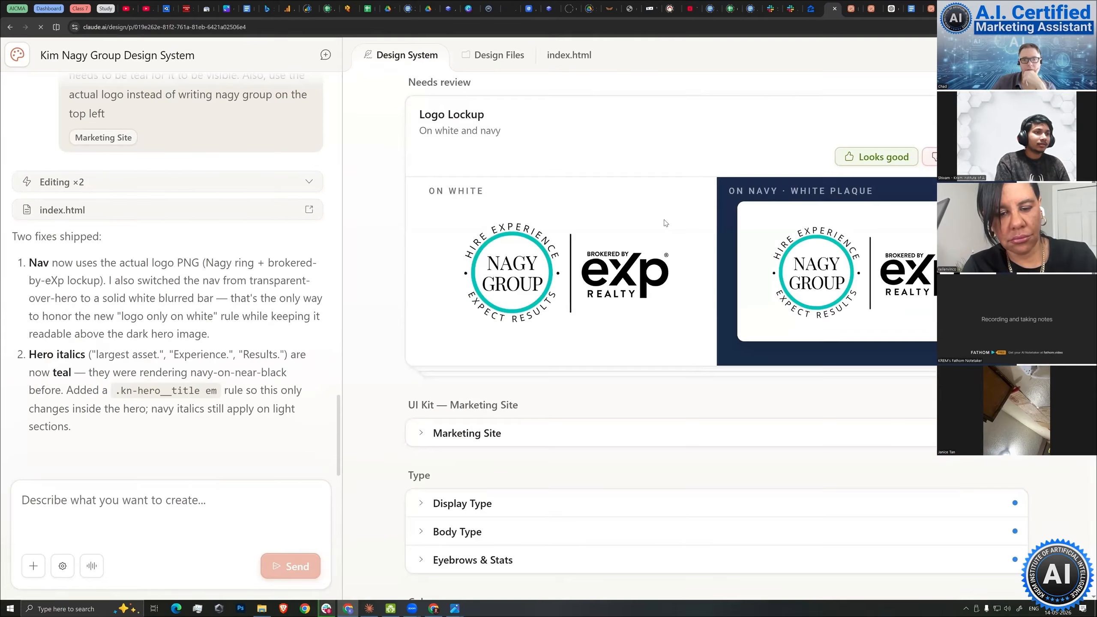
click(467, 176)
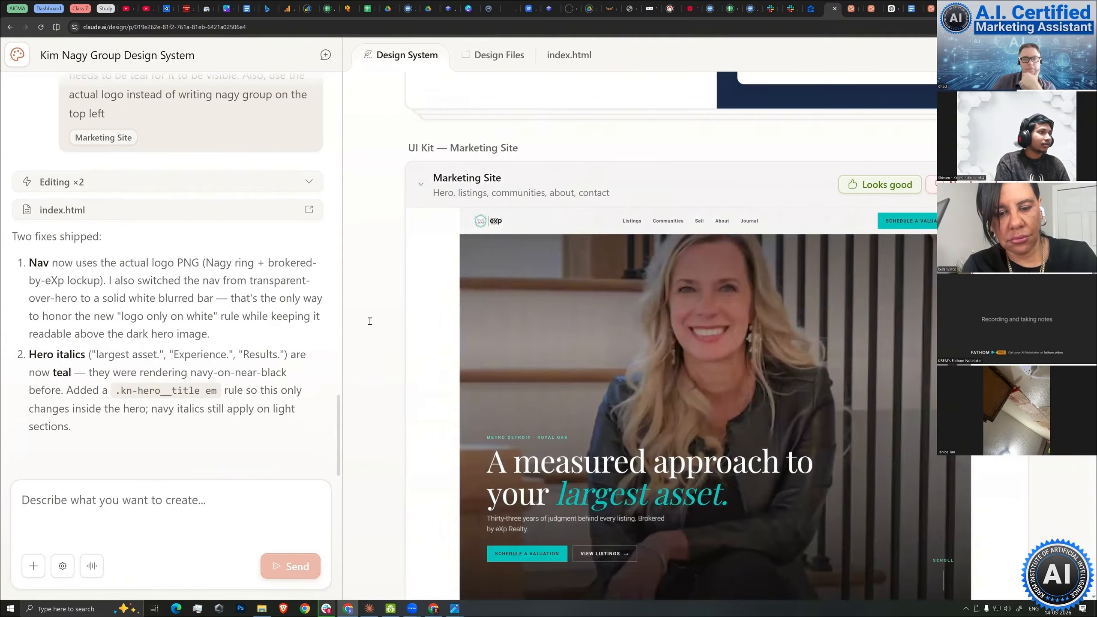
click(512, 363)
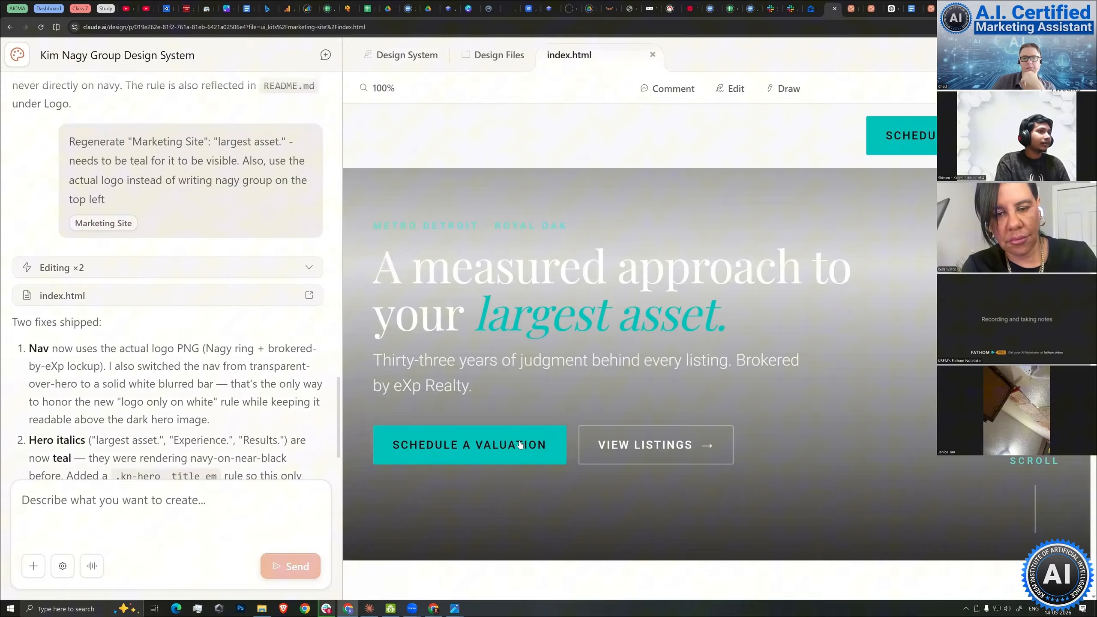
Review the marketing site preview, then enter Edit mode showing page background, font and base size 16.
scroll(520, 444, down, 10)
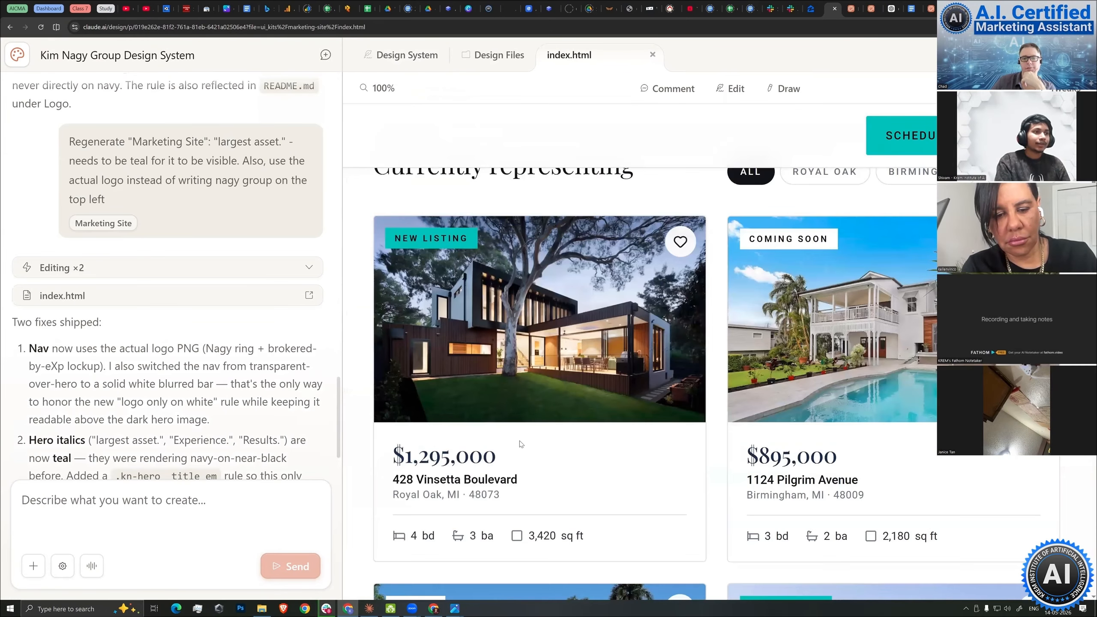
scroll(519, 442, down, 15)
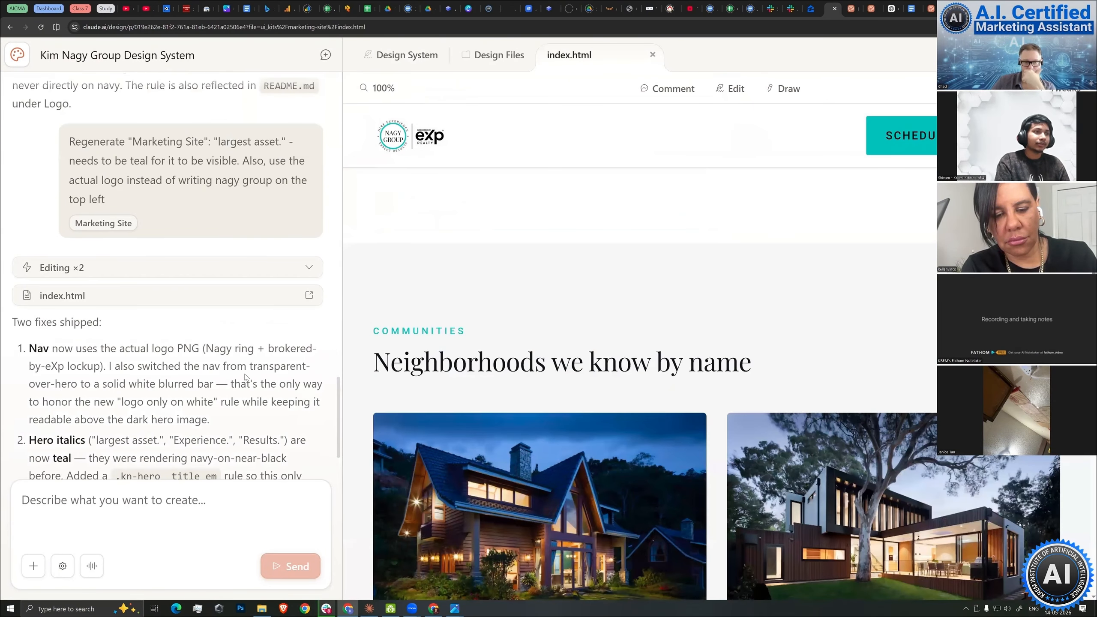
scroll(519, 441, down, 6)
scroll(466, 268, down, 15)
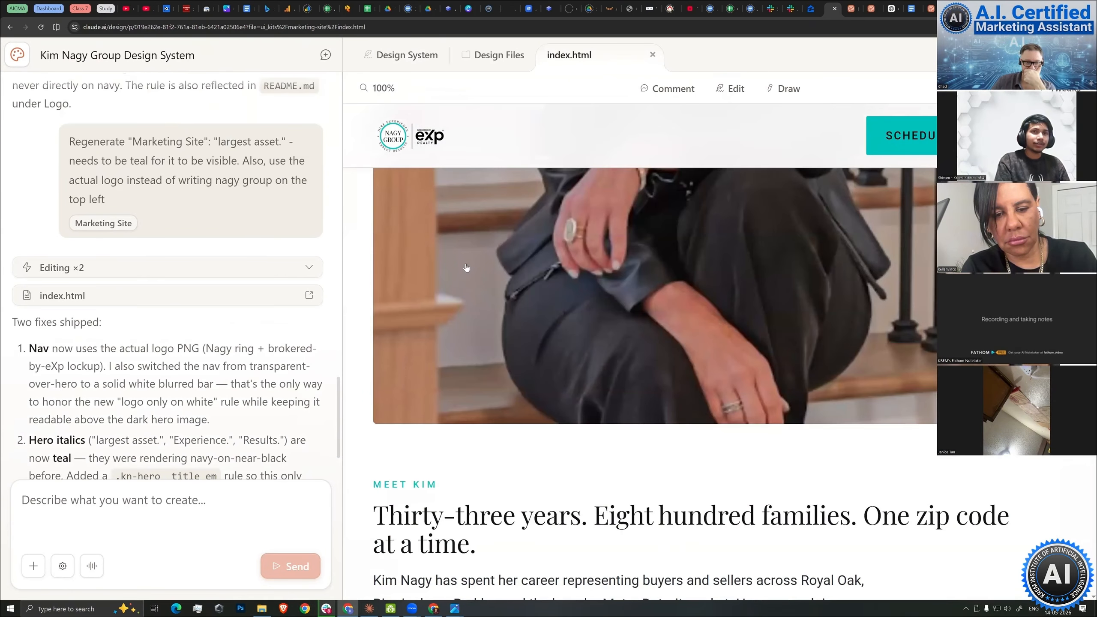
scroll(466, 267, down, 12)
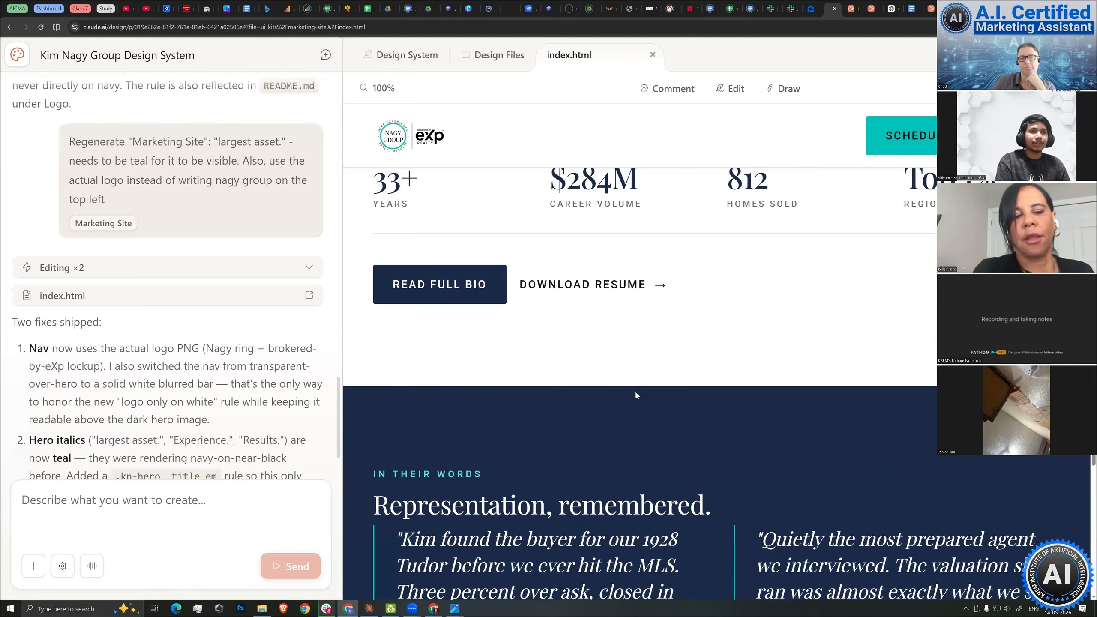
scroll(636, 395, up, 15)
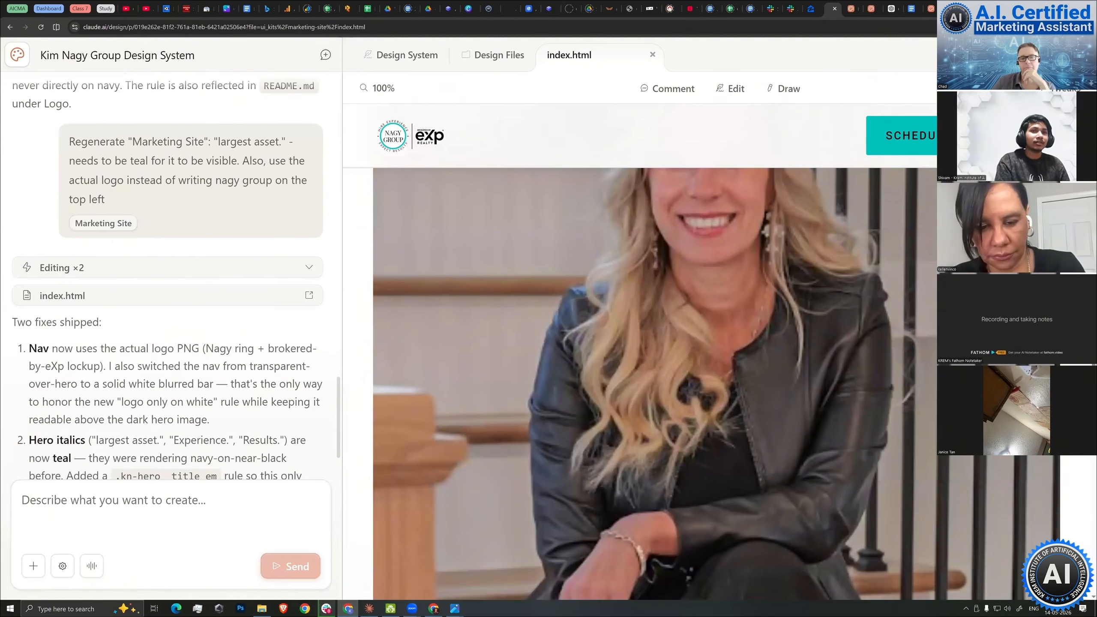
scroll(635, 395, up, 5)
scroll(635, 395, down, 20)
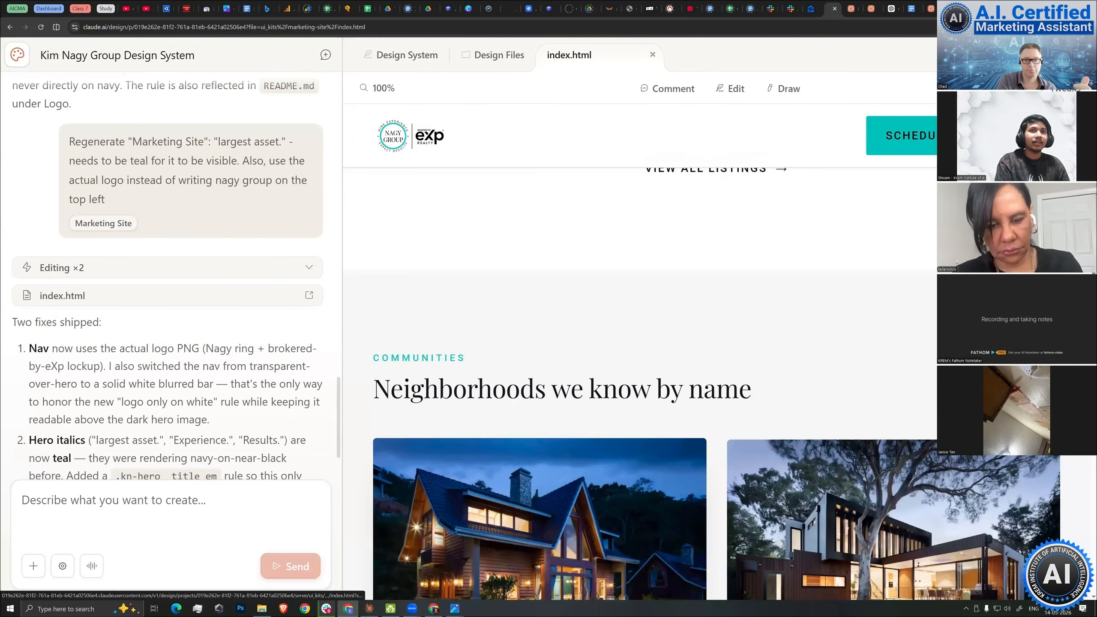
scroll(894, 133, up, 8)
scroll(894, 133, up, 10)
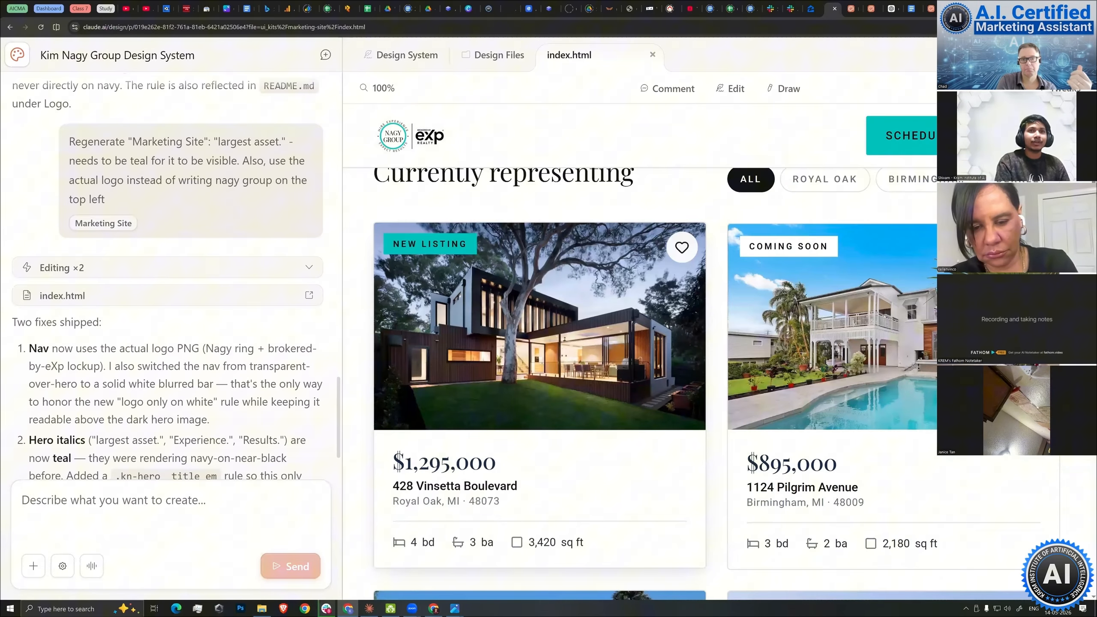
click(731, 89)
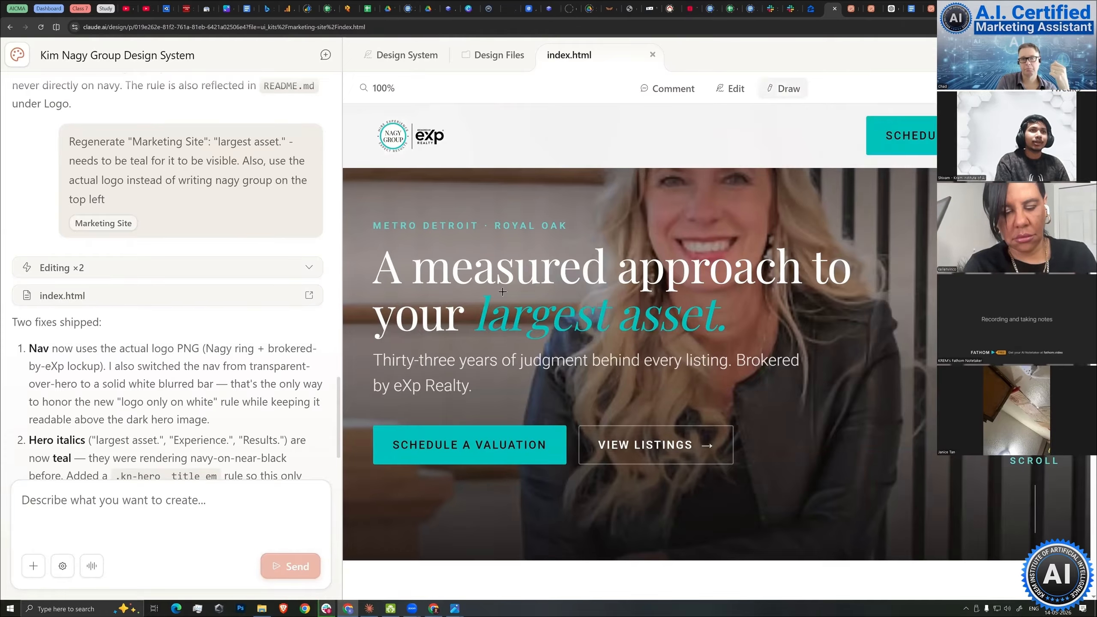
click(731, 89)
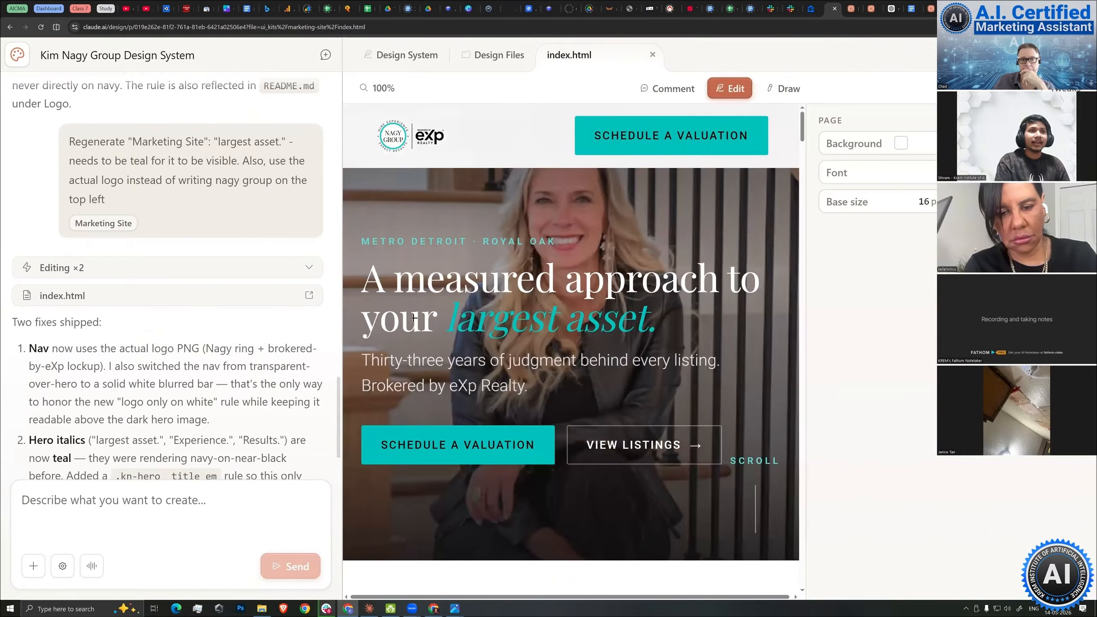
Replace the hero headline text with 'I can type literally anything I want'.
click(369, 289)
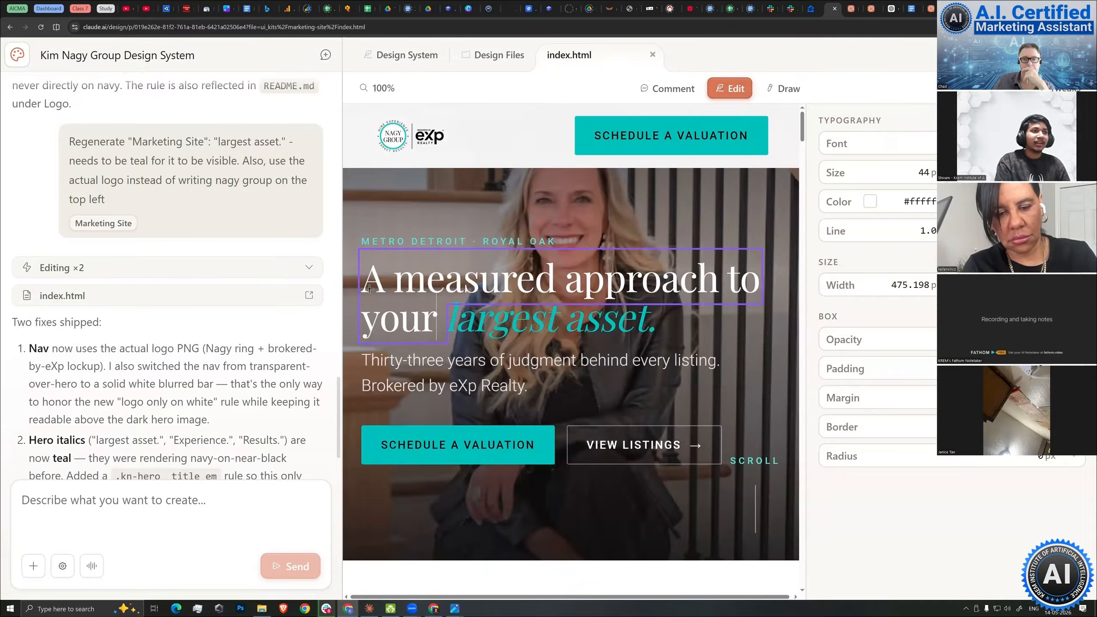
key(ctrl+a)
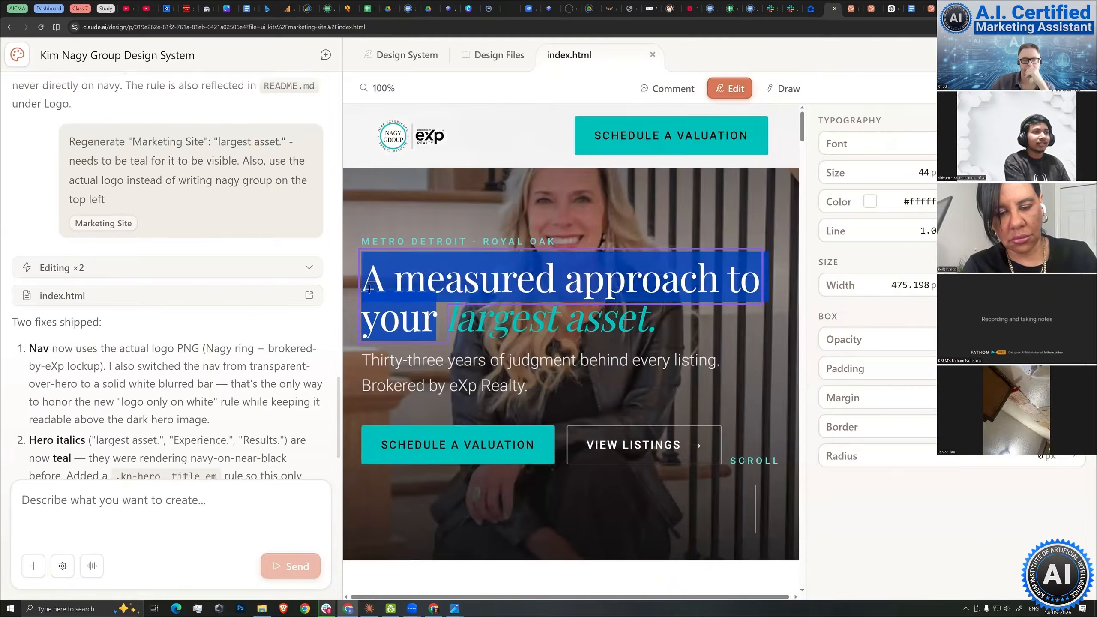
text(I can ty)
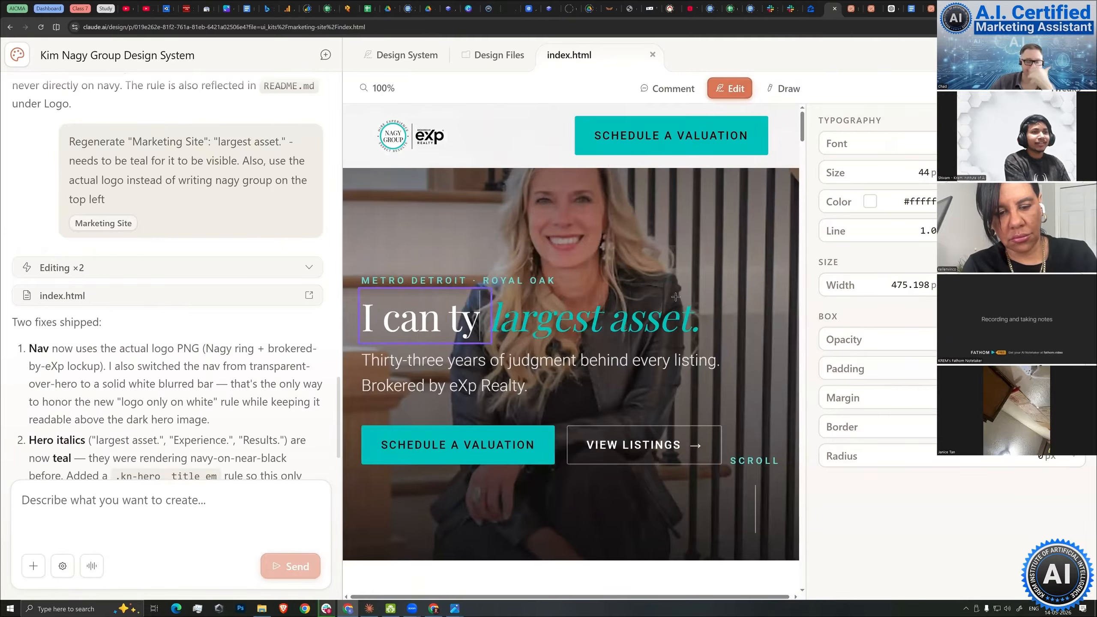
text(pe literally an)
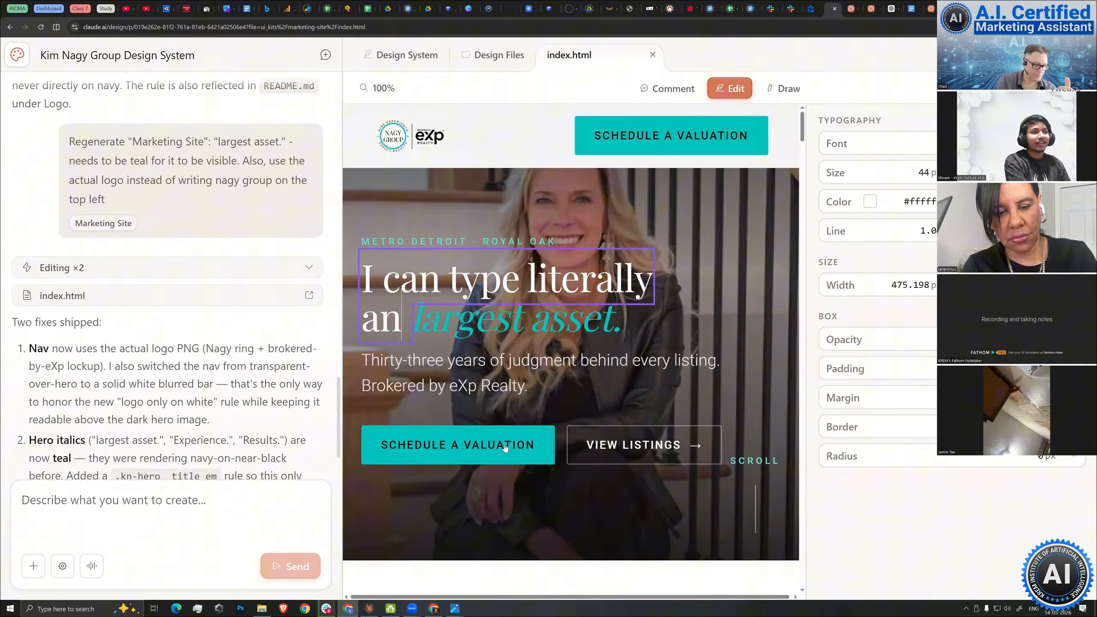
text(ything I want)
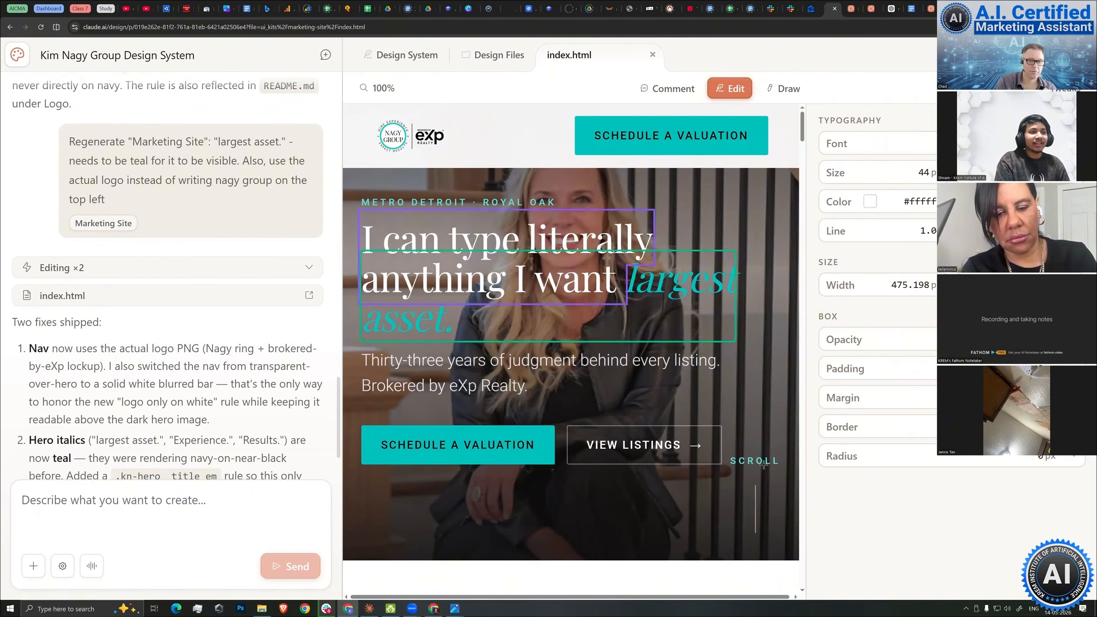
Inspect the Schedule a Valuation button, Scroll label, hero content block and first listing photo card.
click(463, 445)
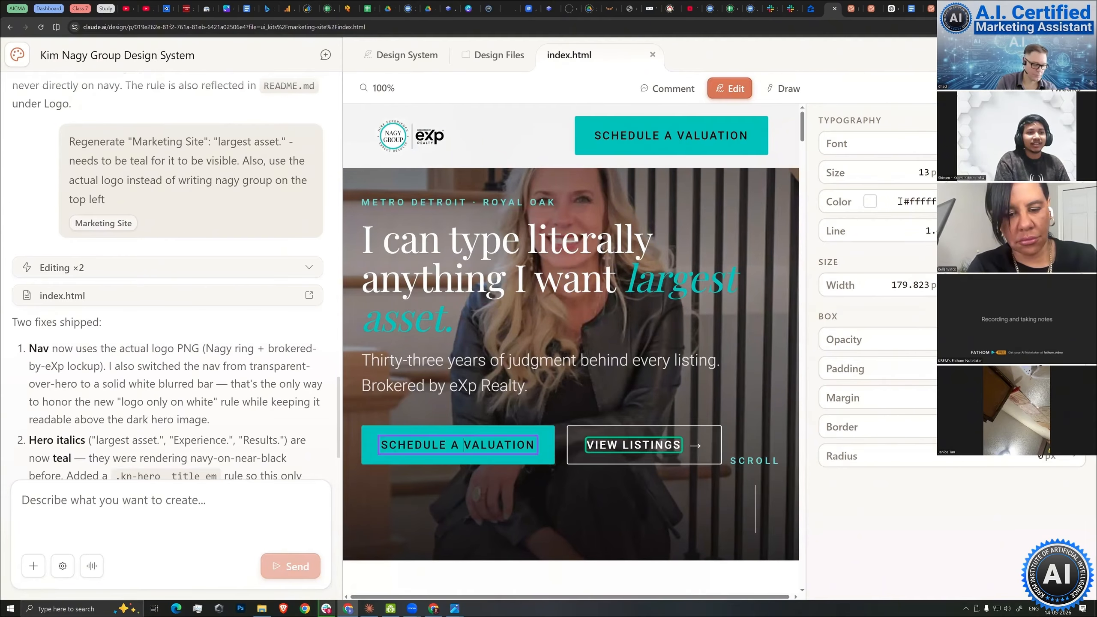
click(765, 461)
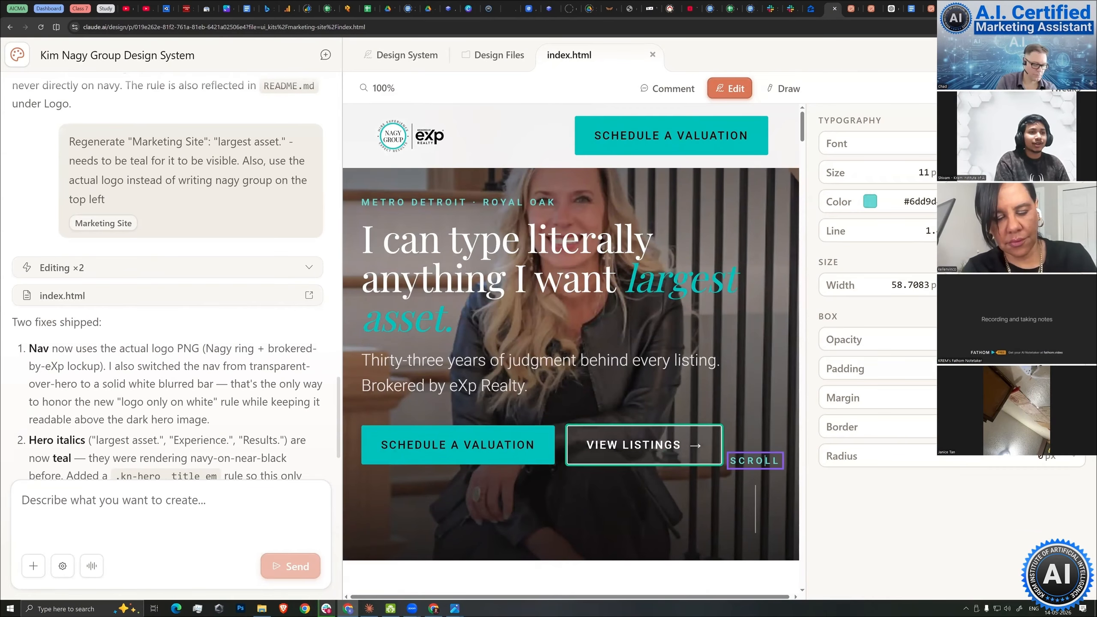
scroll(600, 433, down, 3)
scroll(600, 432, up, 3)
click(600, 342)
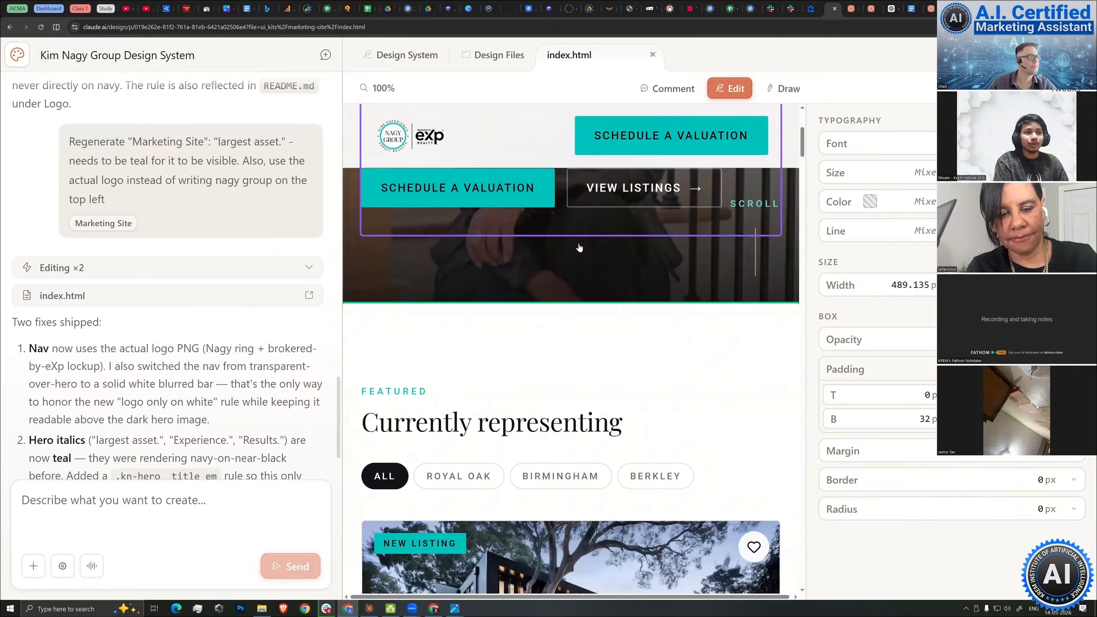
scroll(583, 268, down, 5)
scroll(576, 261, down, 4)
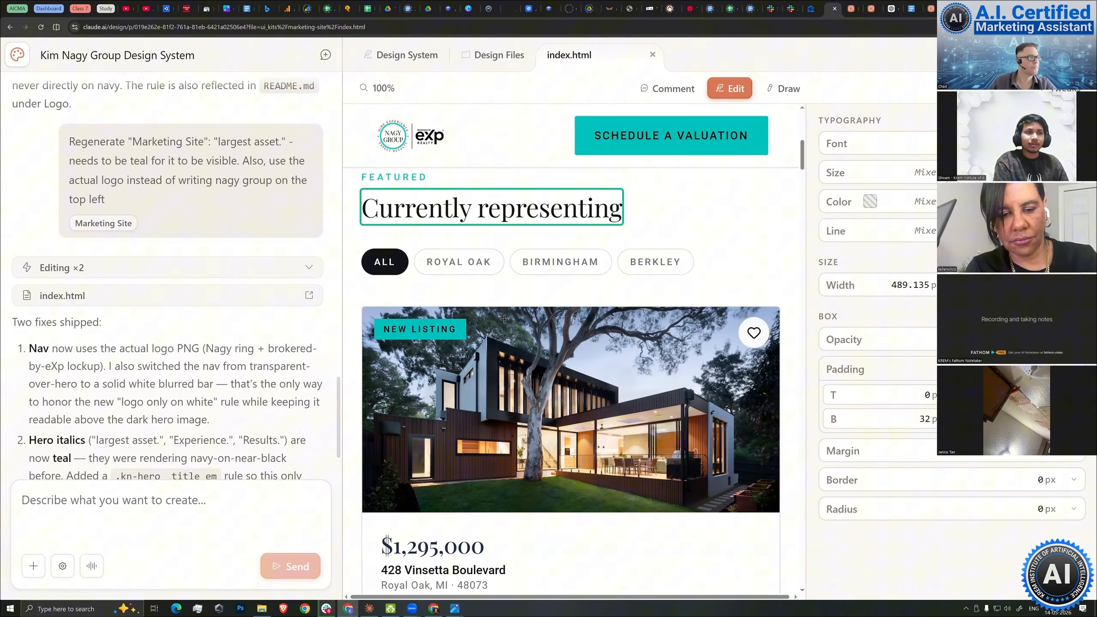
click(507, 322)
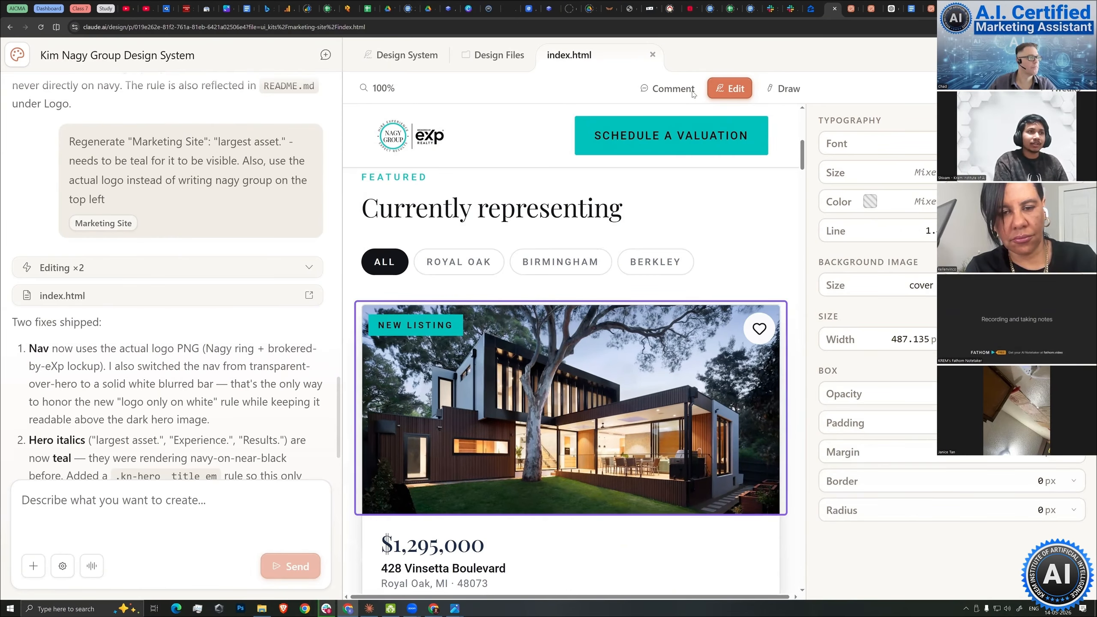
scroll(704, 259, down, 7)
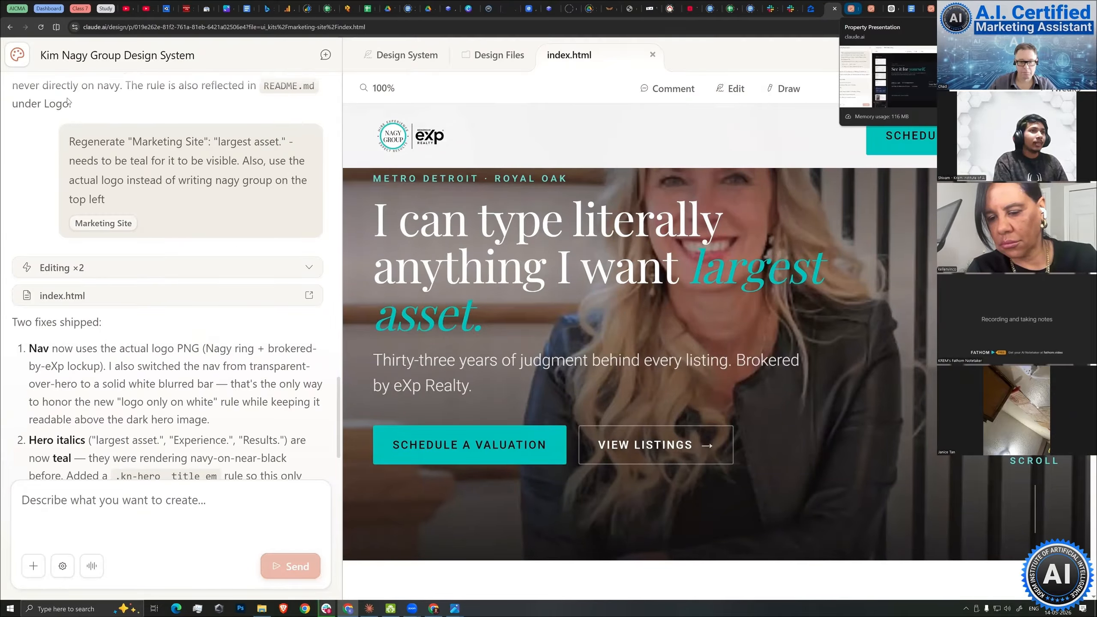
Review the listing presentation prompt in Property Presentation, then go to the Claude Design home page.
click(852, 9)
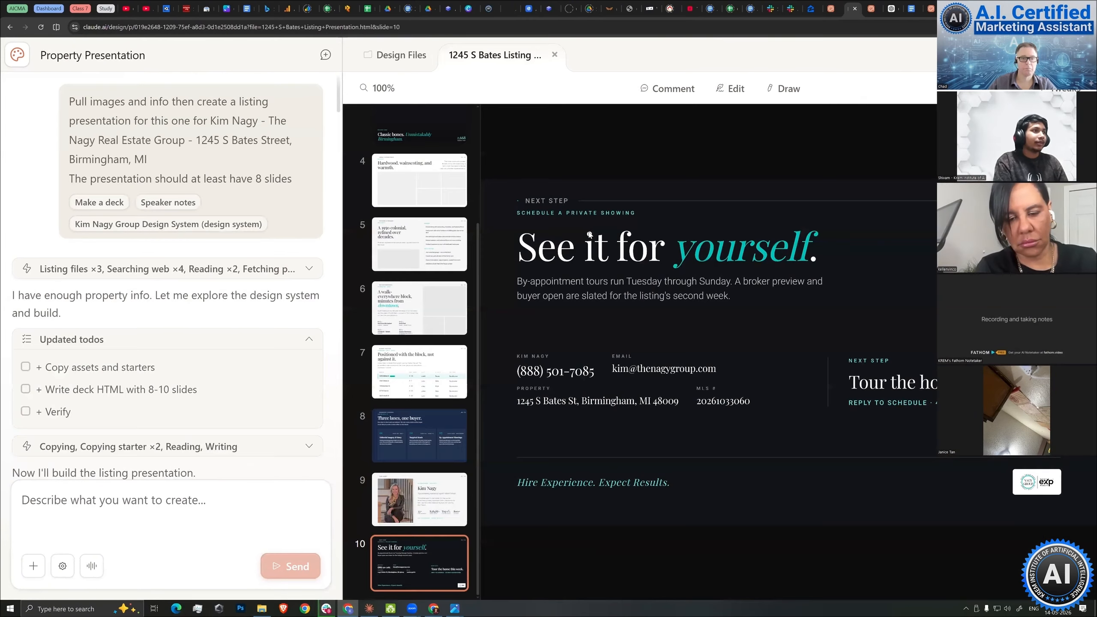
mouse_move(724, 313)
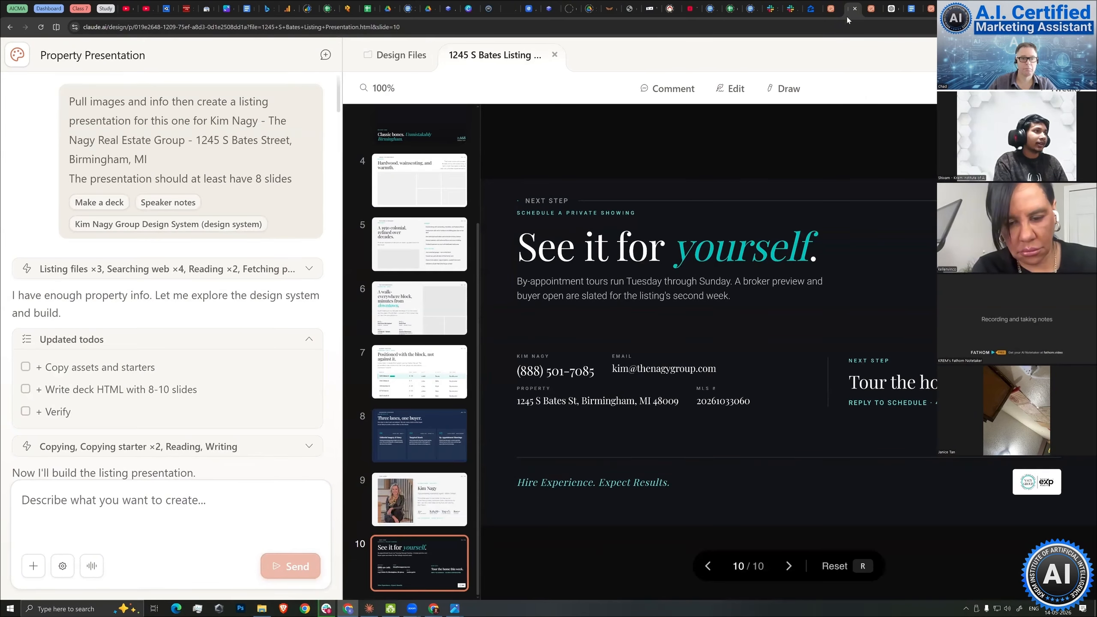
drag(69, 101, 212, 179)
click(51, 61)
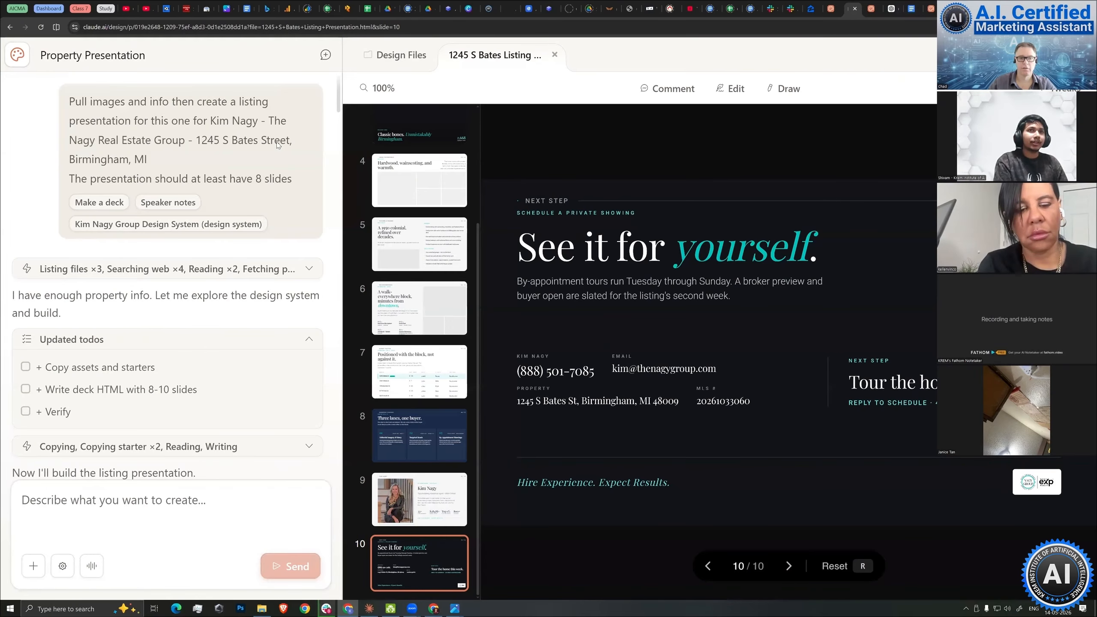
key(ctrl+Tab)
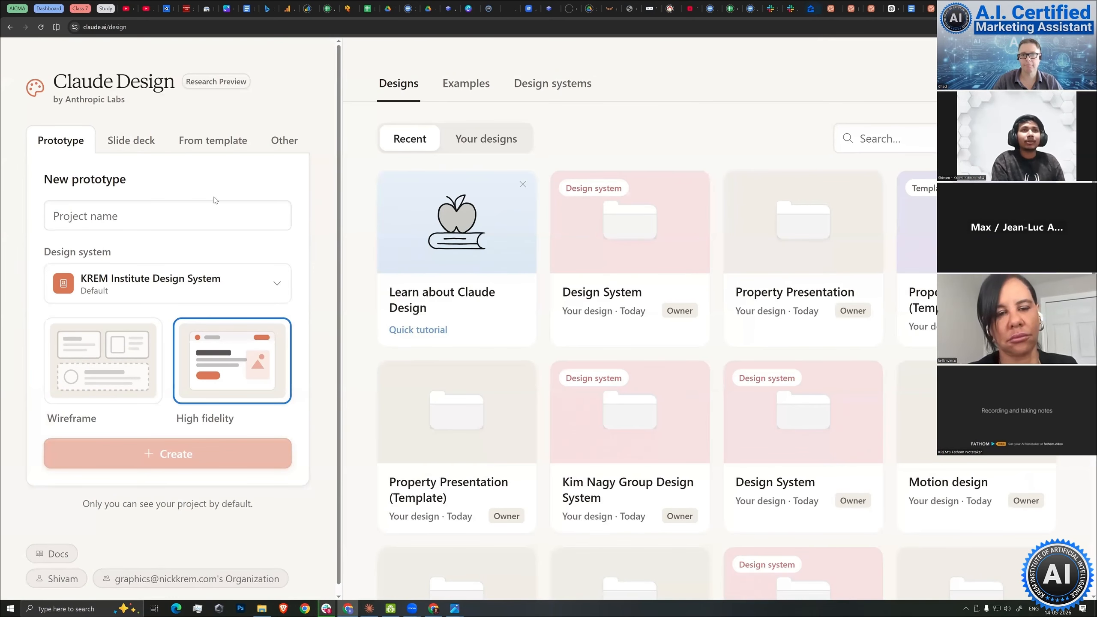
Set up a slide deck named 'Presentation - listing' using the realtor group's design system, with speaker notes.
click(852, 8)
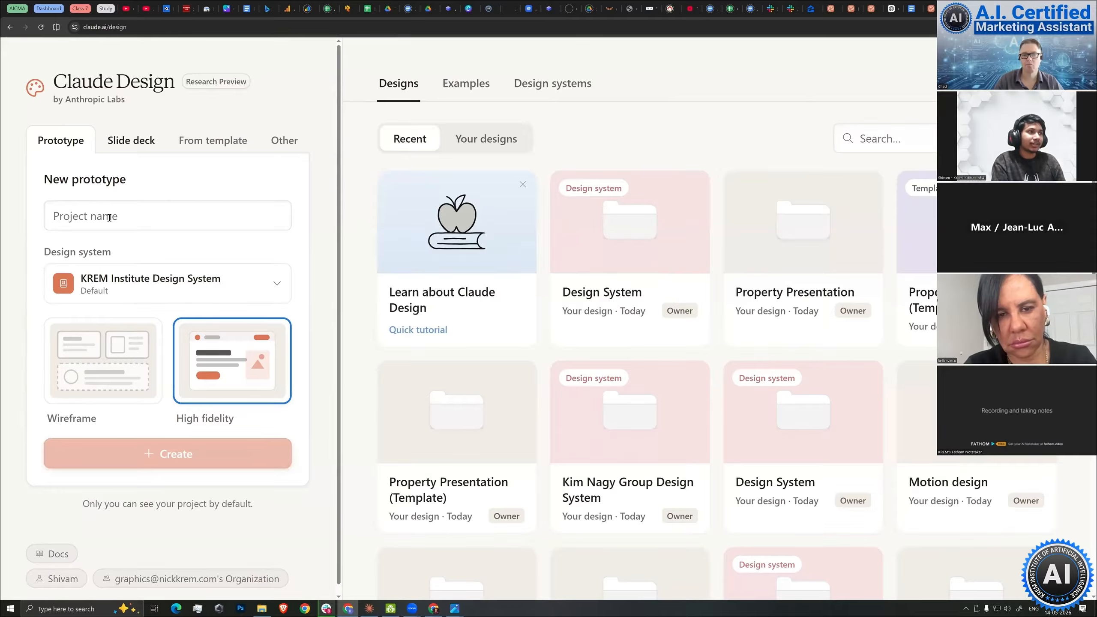
click(131, 141)
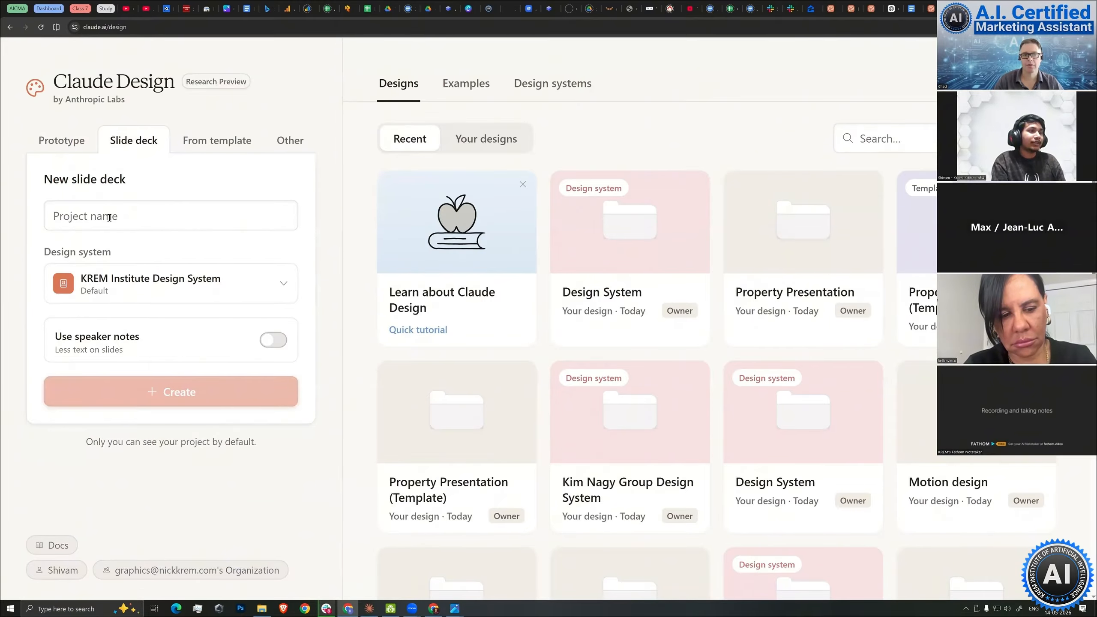
click(109, 217)
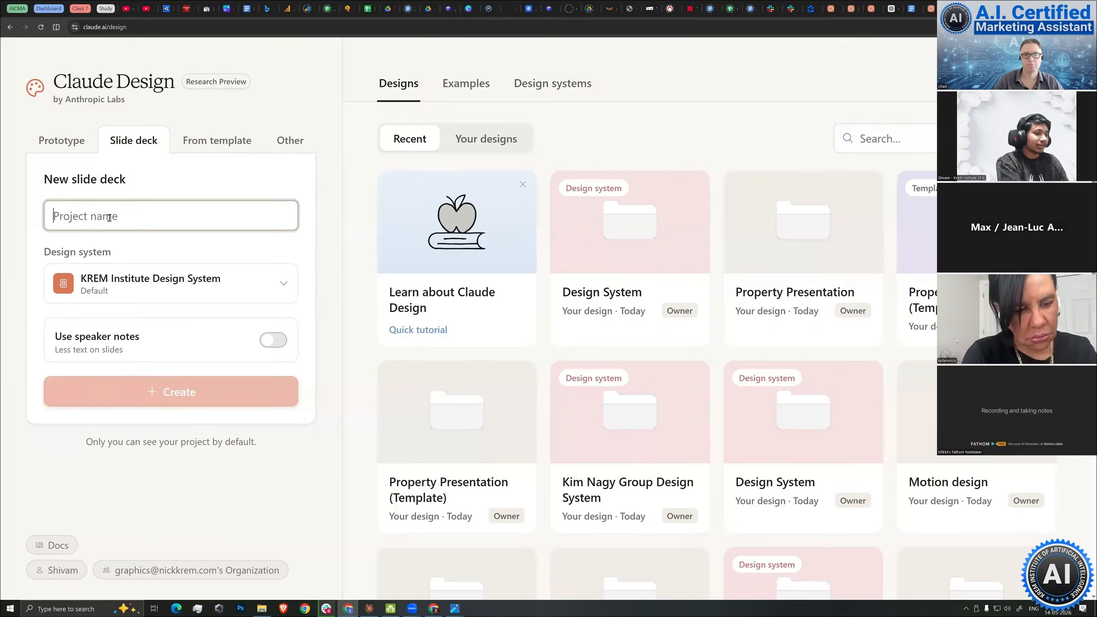
text(Presenta)
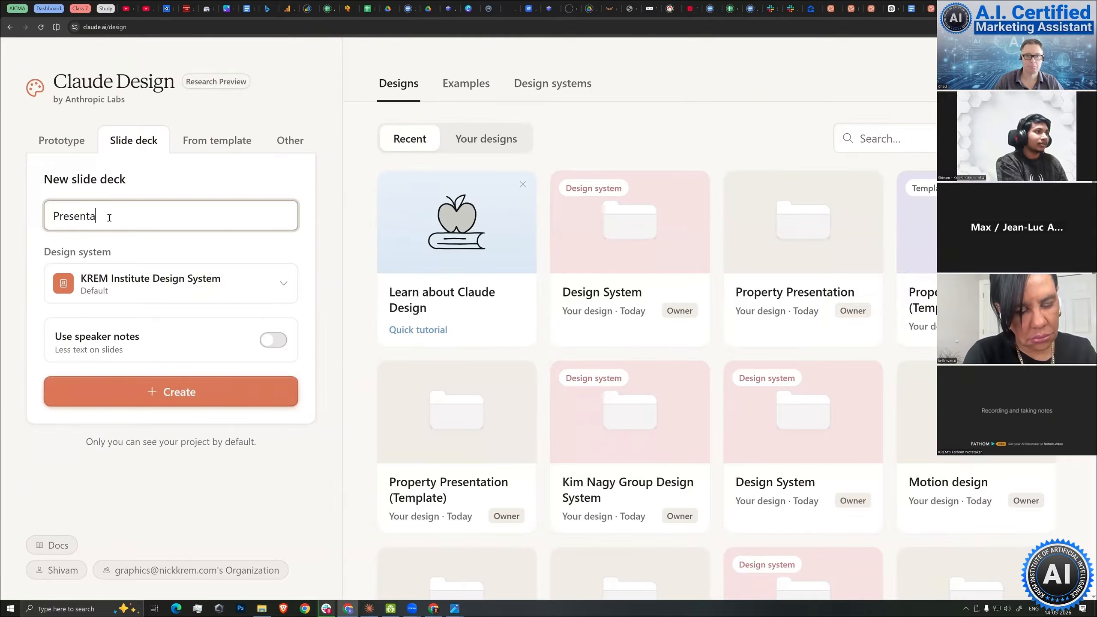
text(ti)
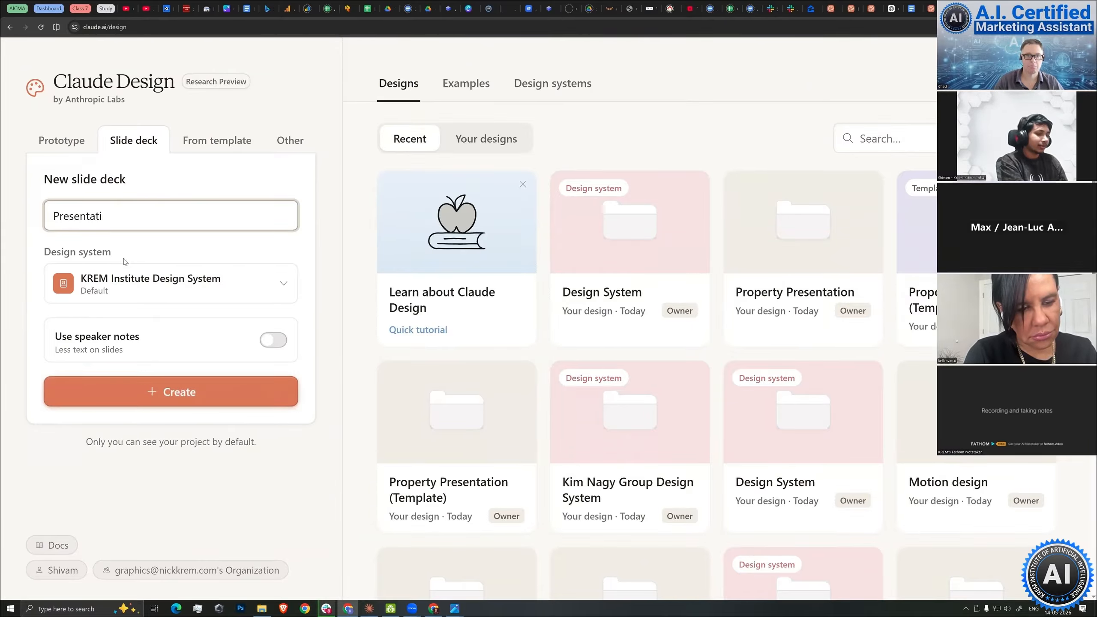
text(on - listi)
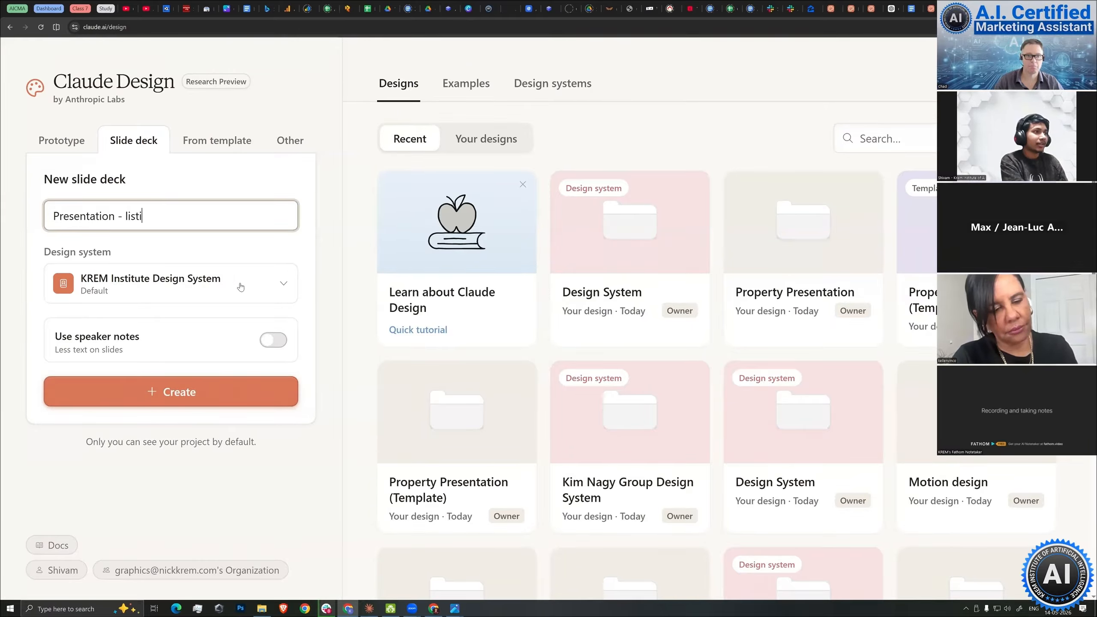
text(ng)
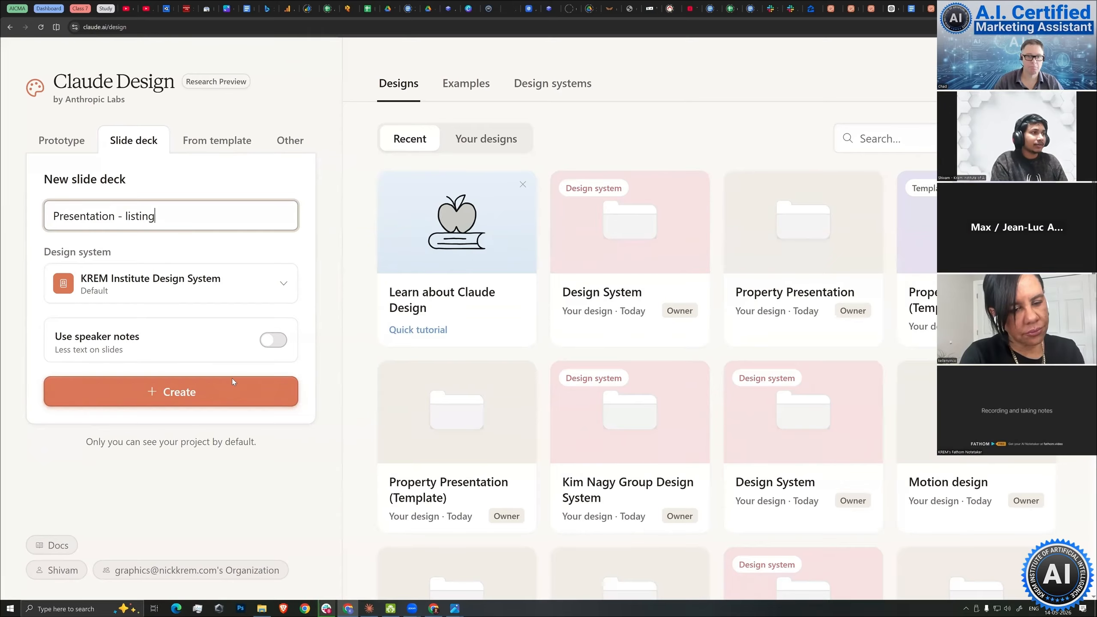
click(233, 284)
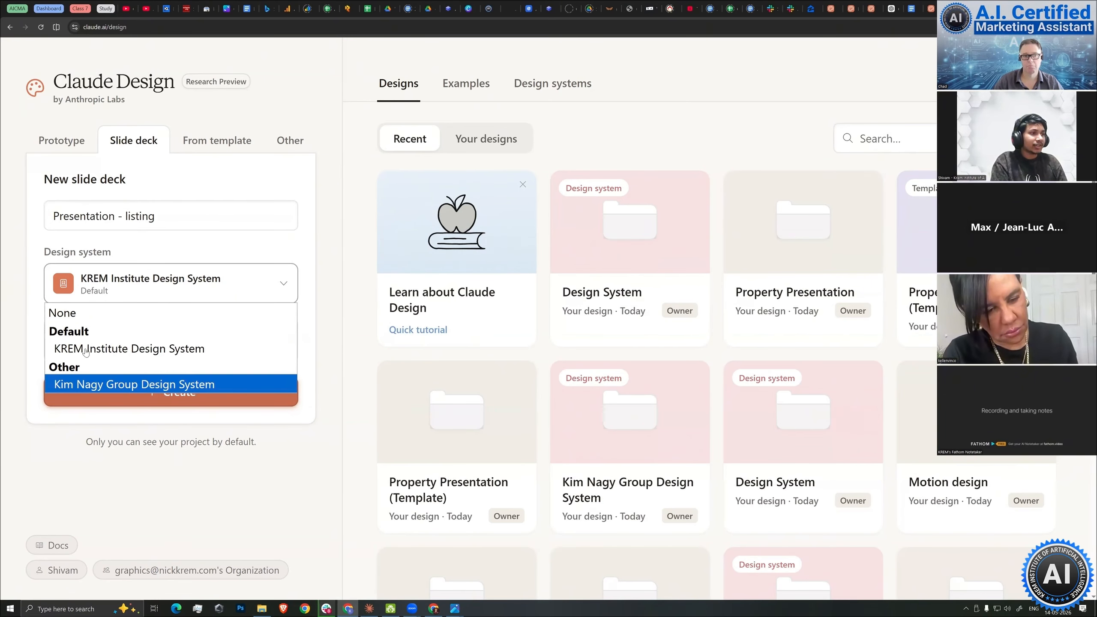
key(Return)
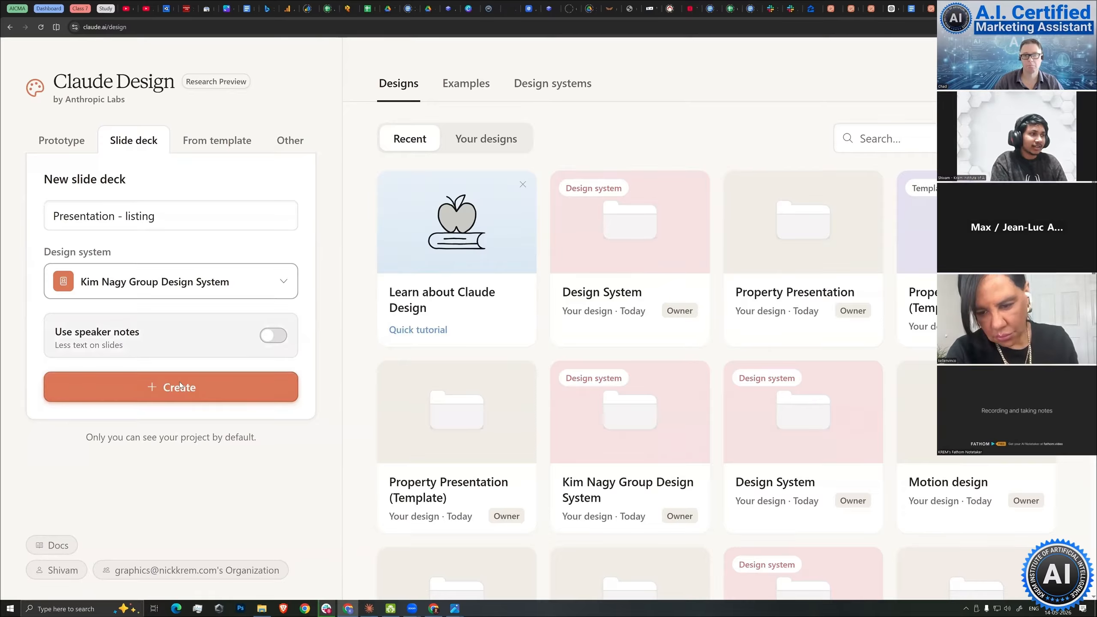
click(273, 336)
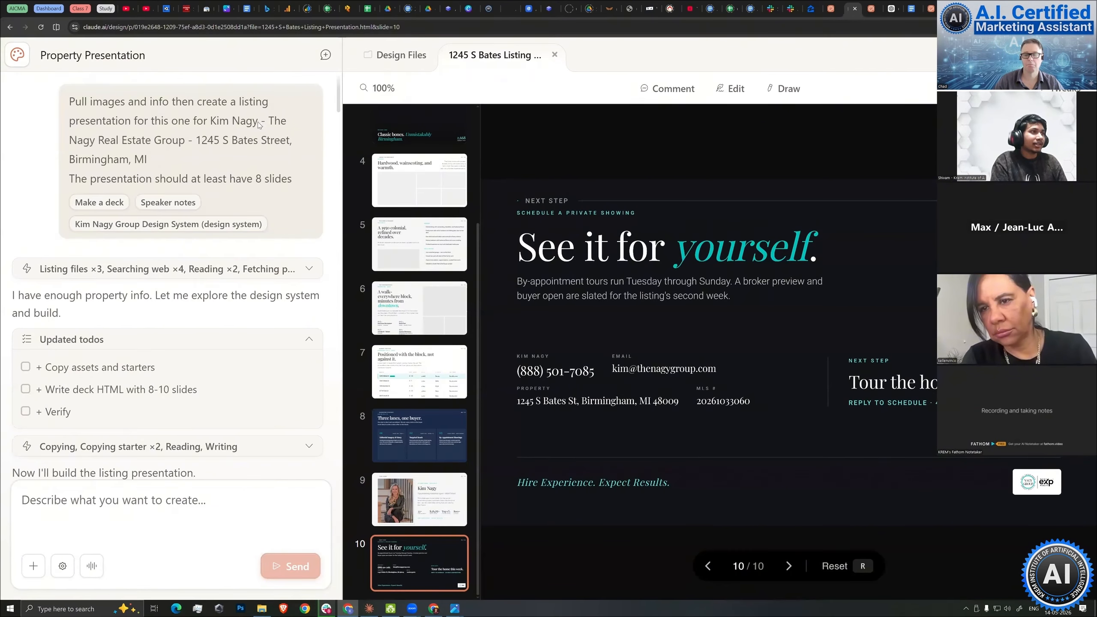
drag(106, 120, 69, 101)
drag(177, 144, 104, 140)
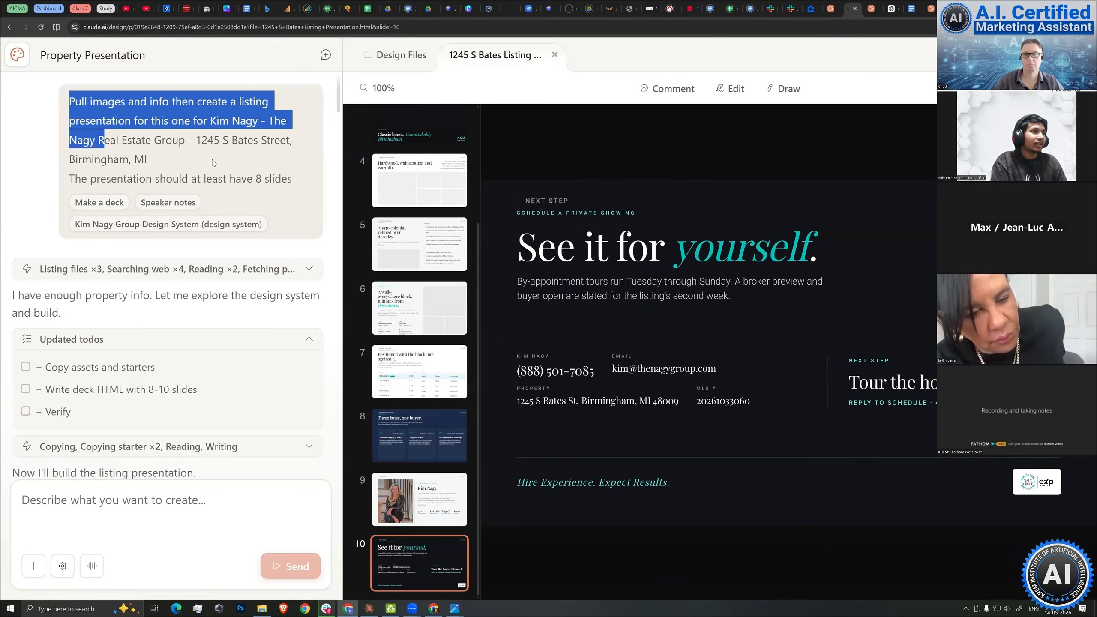
click(142, 177)
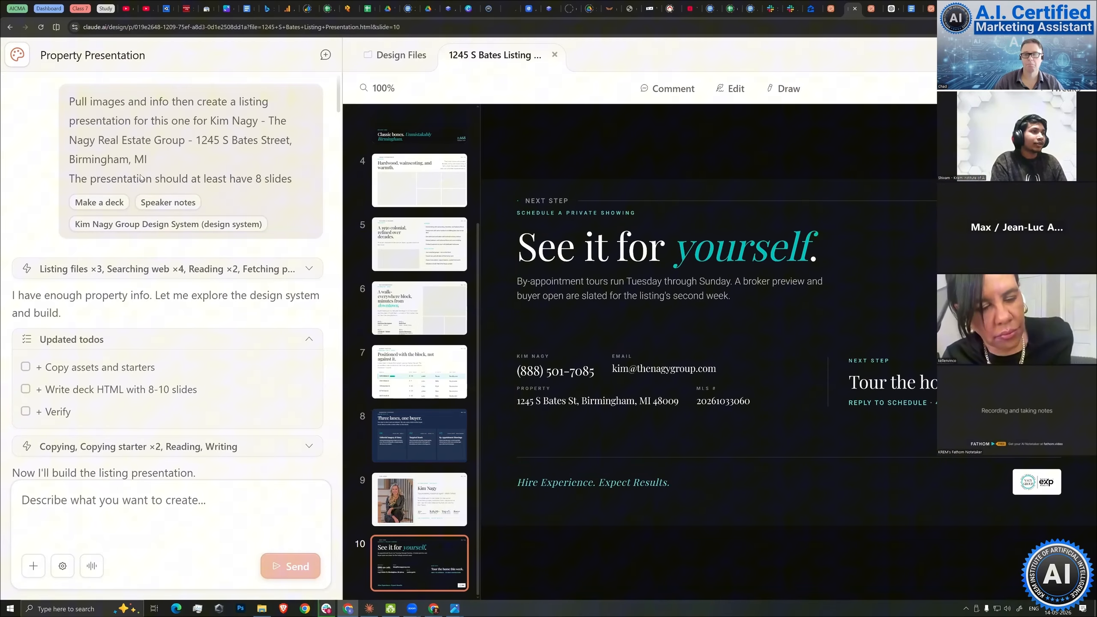
drag(269, 122, 149, 160)
click(277, 176)
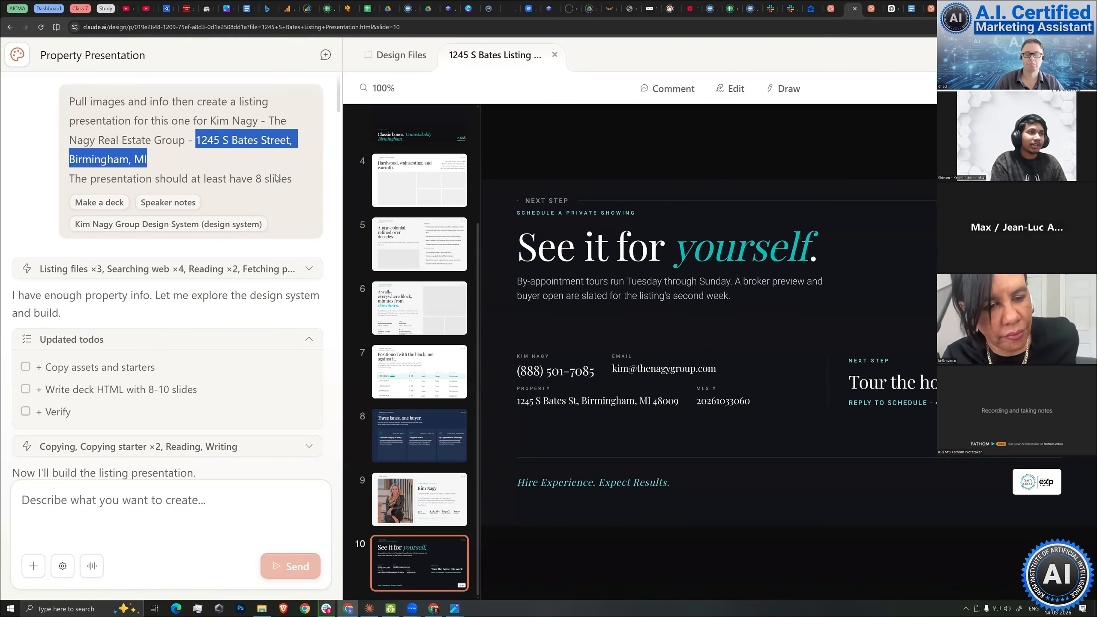
click(242, 277)
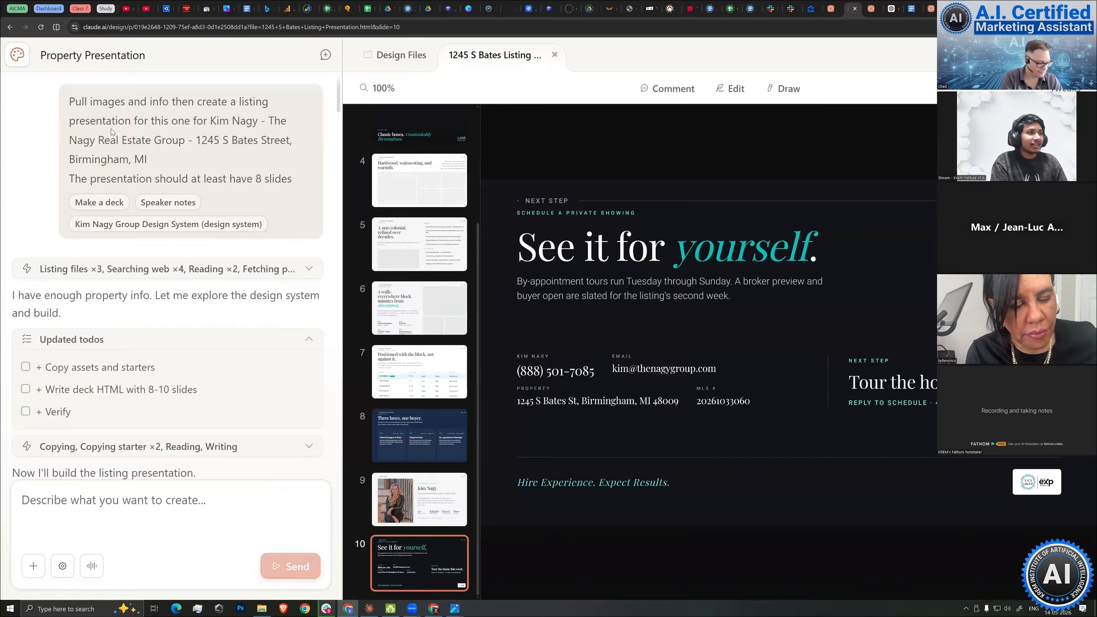
scroll(259, 184, down, 6)
scroll(259, 184, down, 11)
scroll(201, 157, up, 2)
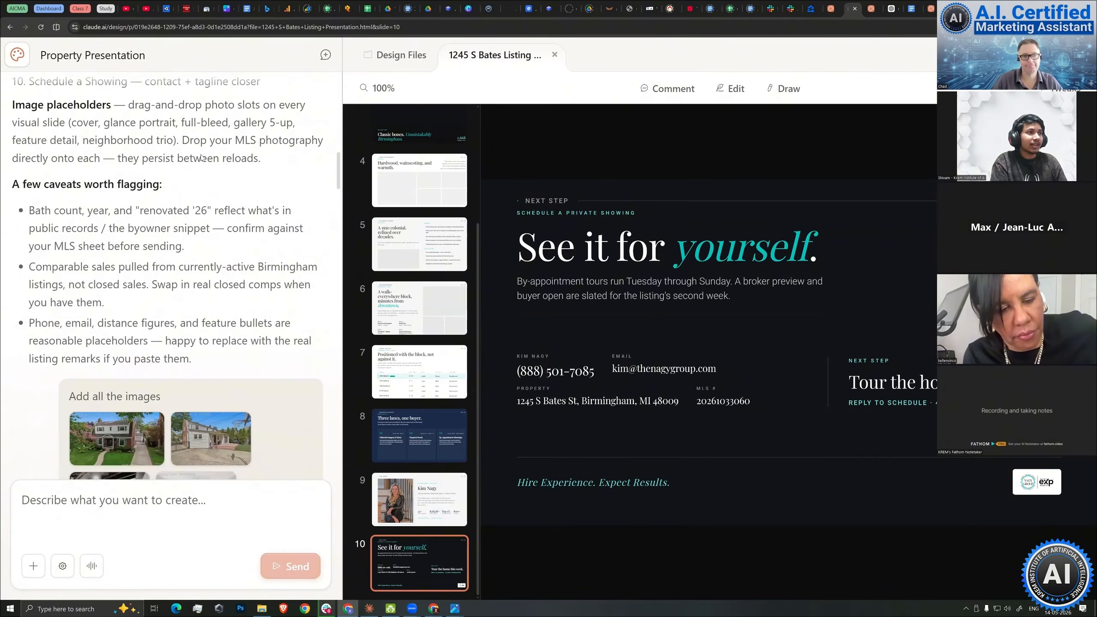
scroll(210, 338, up, 10)
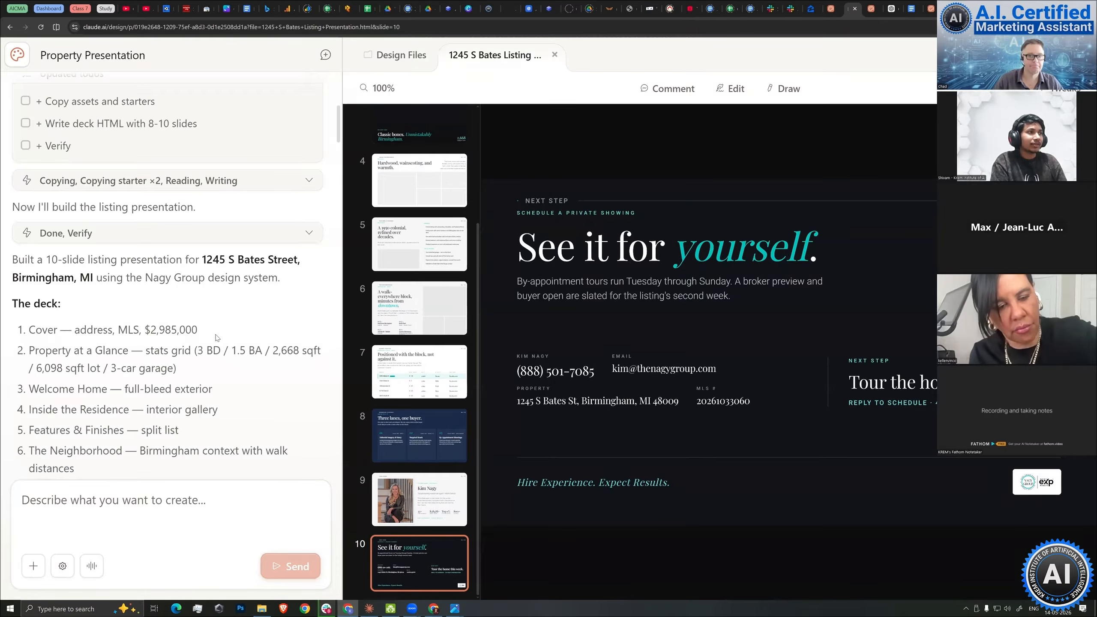
scroll(223, 341, up, 6)
click(208, 157)
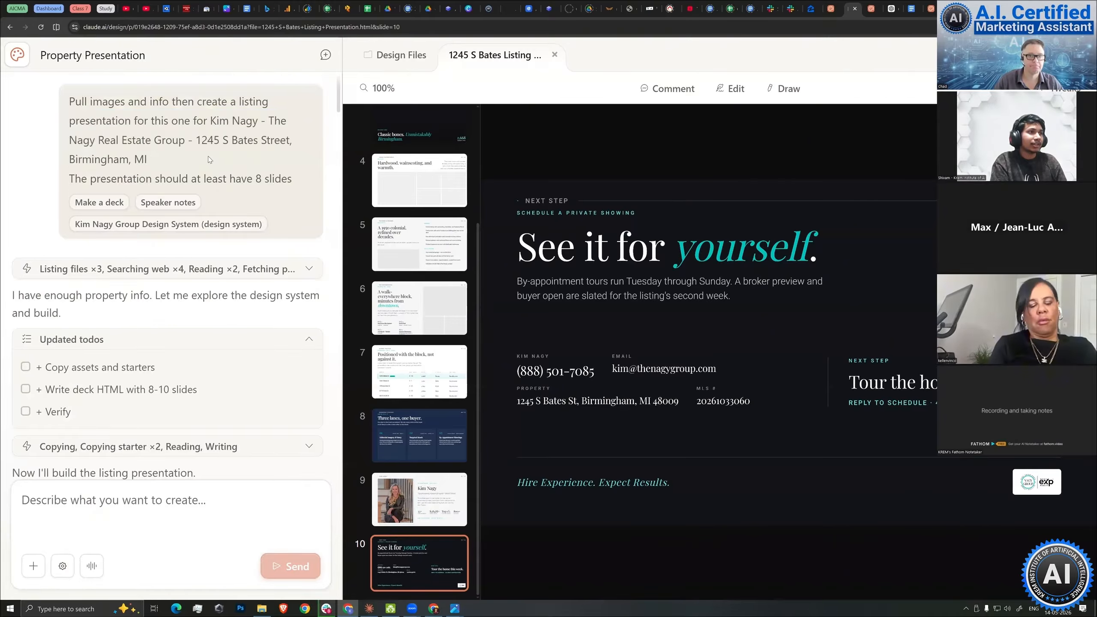
drag(291, 178, 96, 121)
click(217, 107)
scroll(205, 120, down, 20)
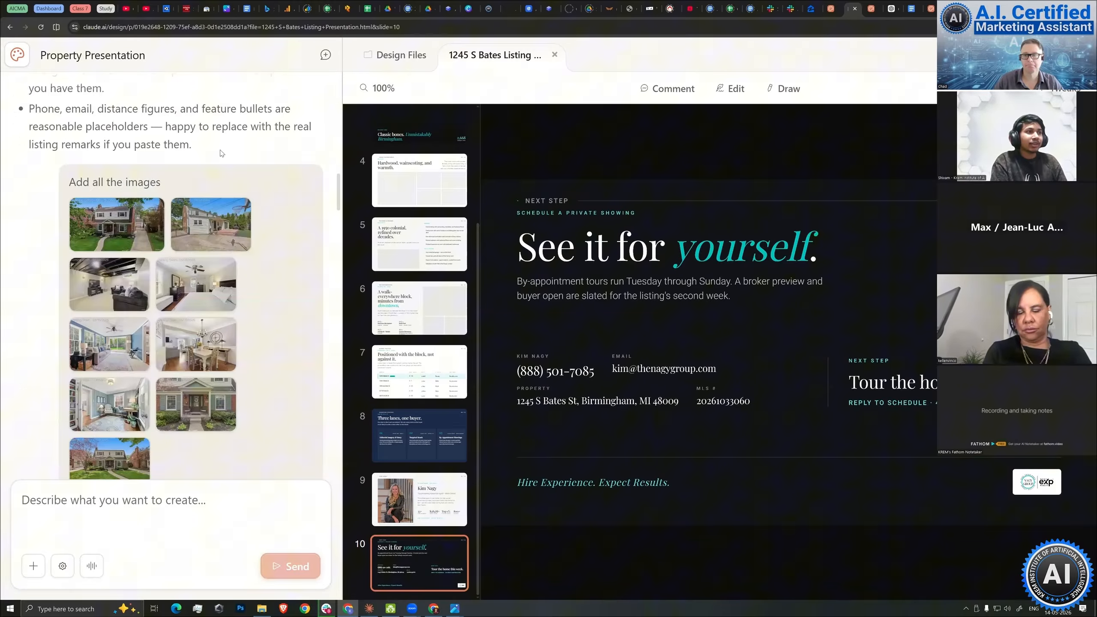
scroll(264, 288, up, 20)
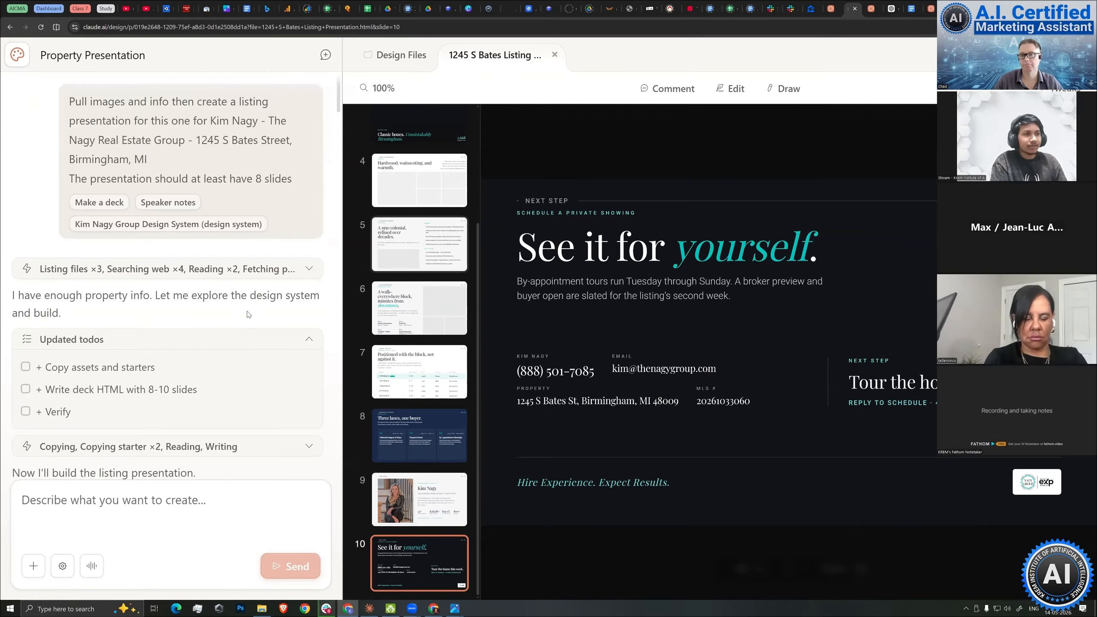
scroll(247, 319, down, 5)
scroll(246, 321, down, 10)
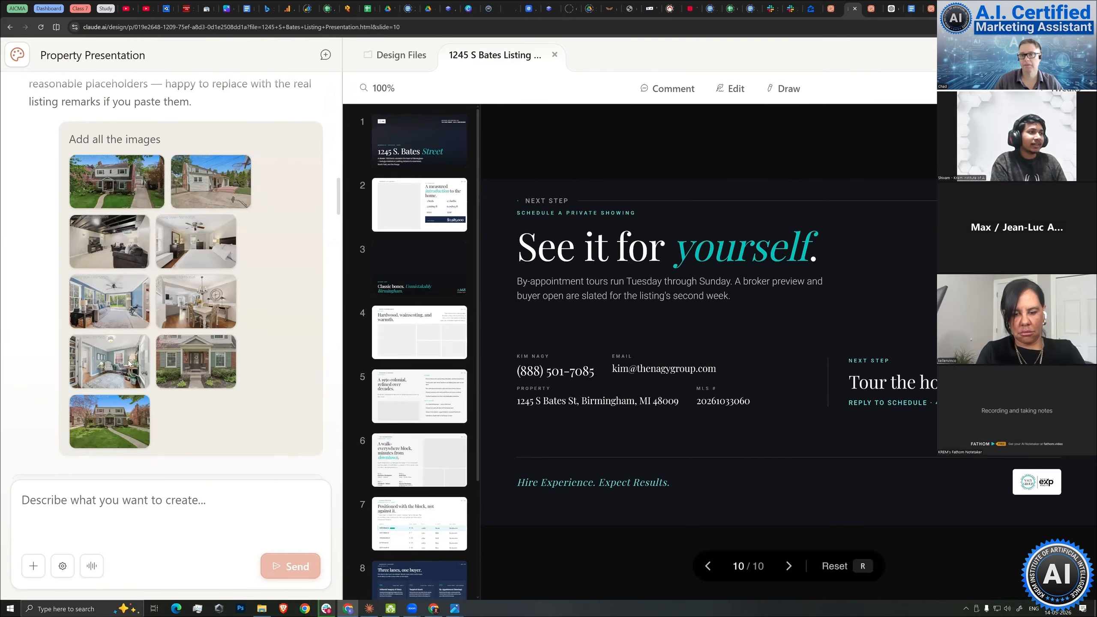
scroll(240, 324, down, 15)
scroll(149, 392, down, 15)
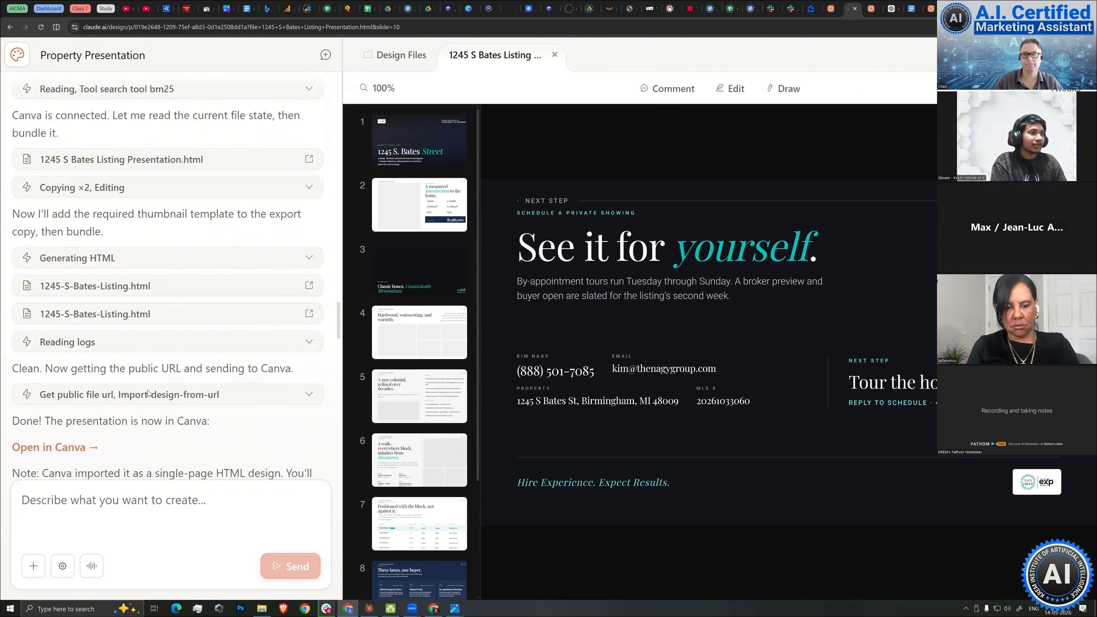
scroll(254, 359, up, 6)
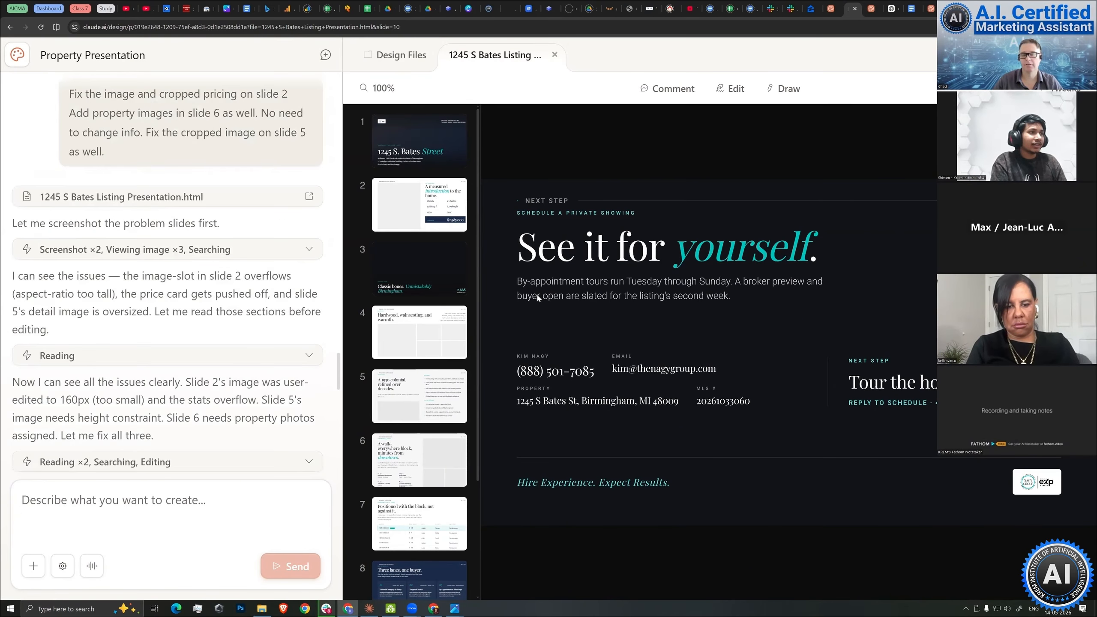
drag(69, 351, 143, 391)
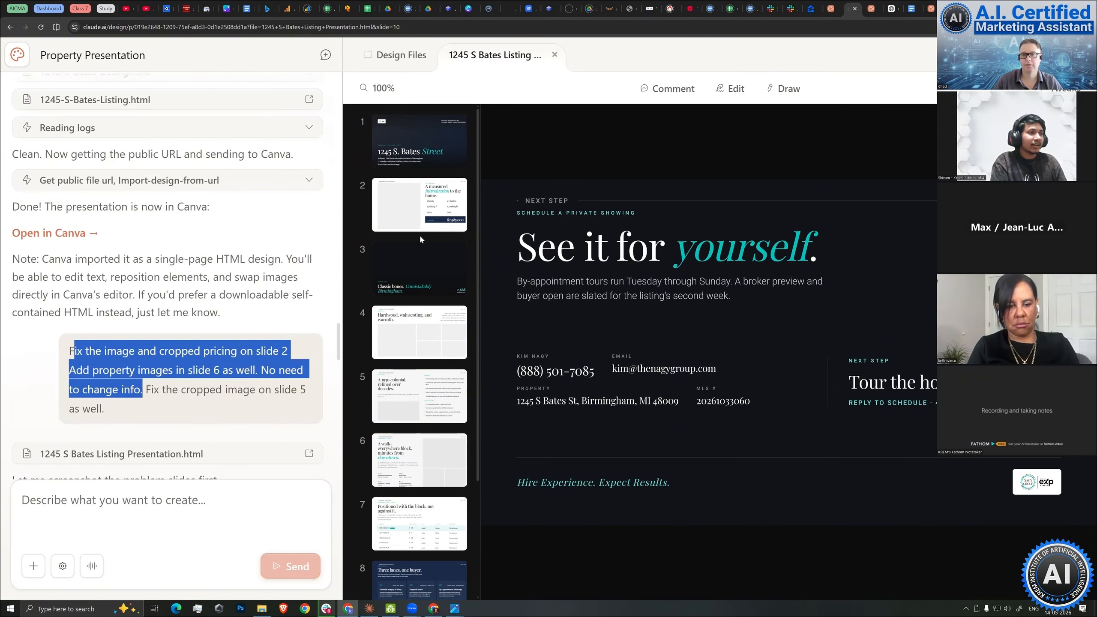
scroll(168, 302, down, 15)
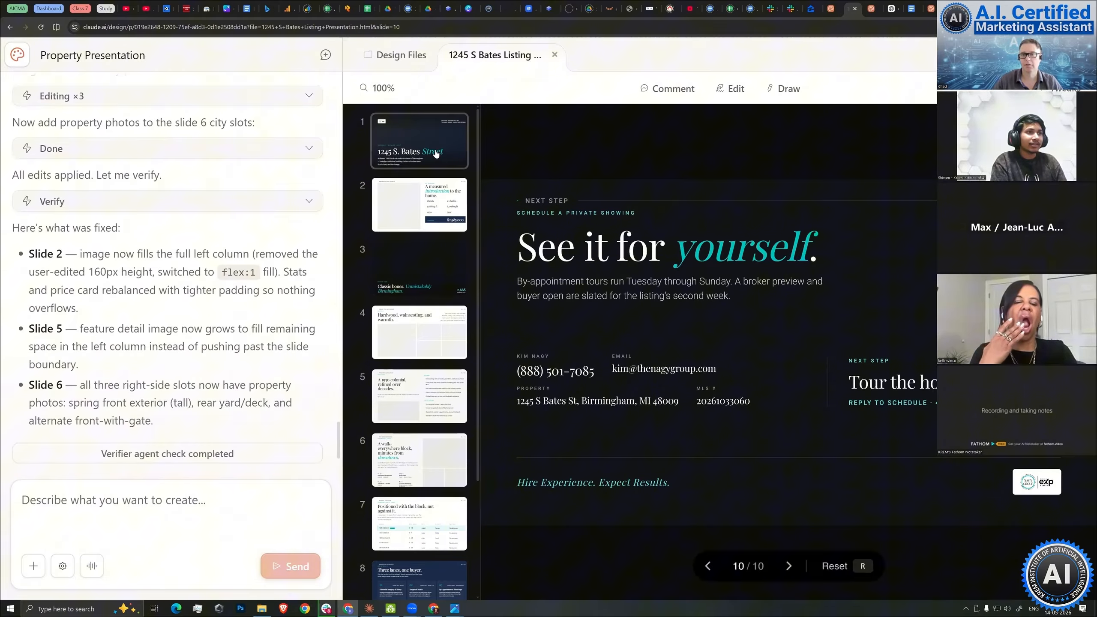
Step to slide 3 and back to slide 1, then turn on editing and select the title heading.
key(Right)
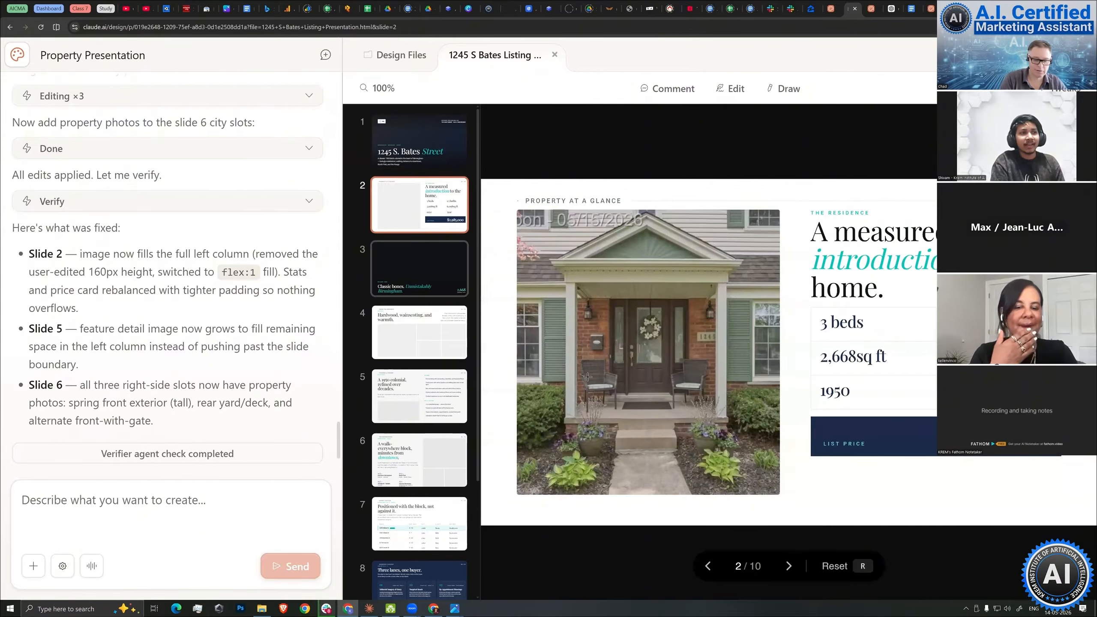
key(Right)
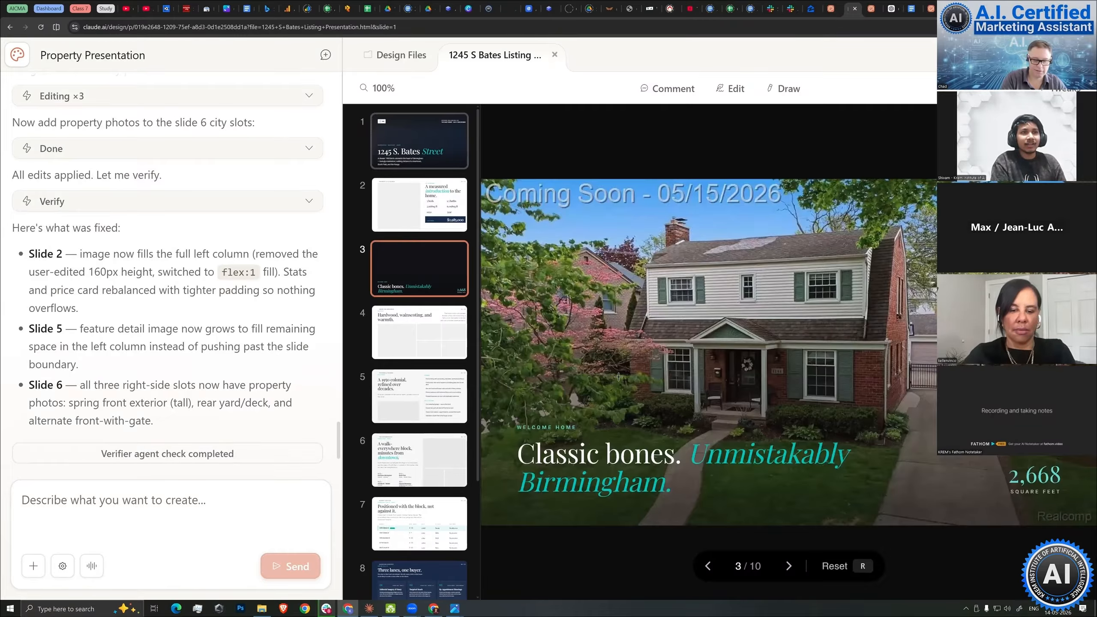
key(r)
key(e)
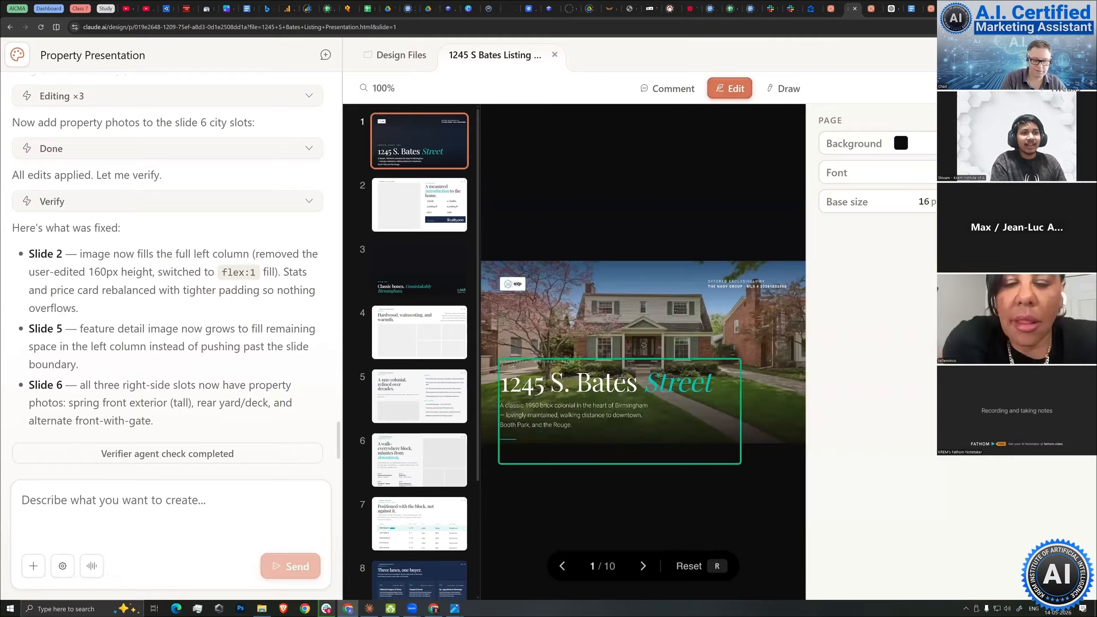
click(625, 380)
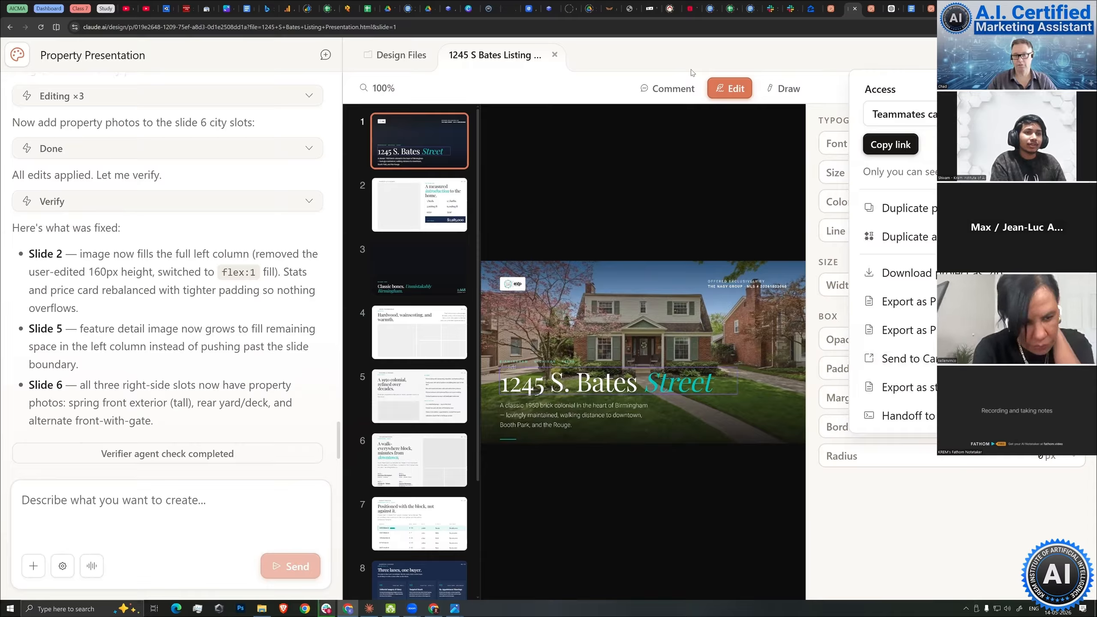
Close the share menu, sketch around the logo and discard the drawing, then present full screen.
click(781, 91)
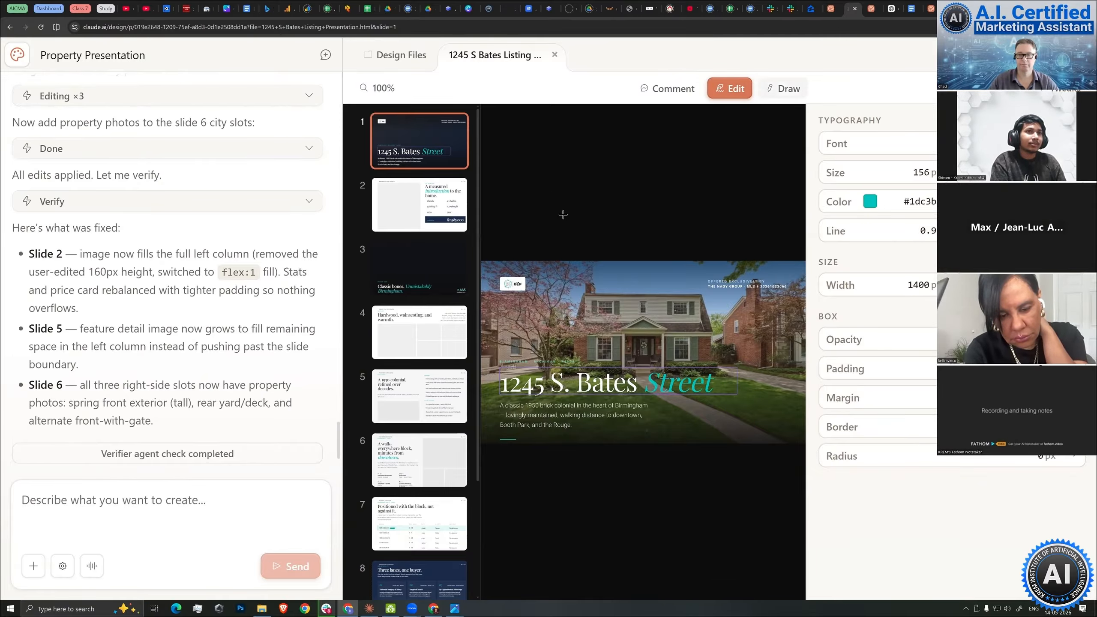
click(782, 89)
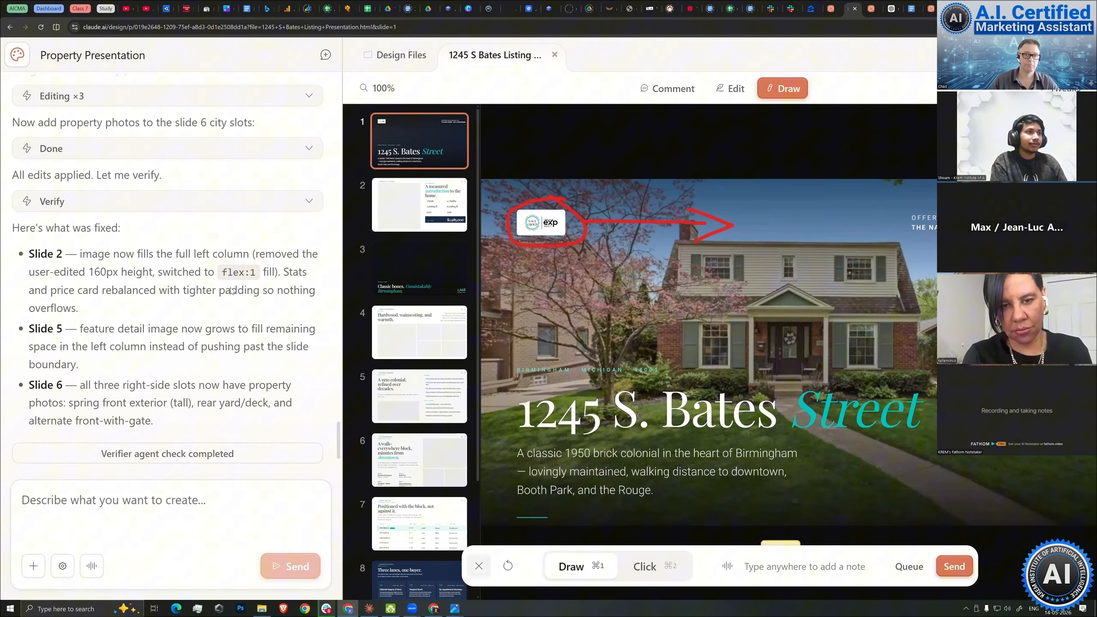
key(Escape)
key(Return)
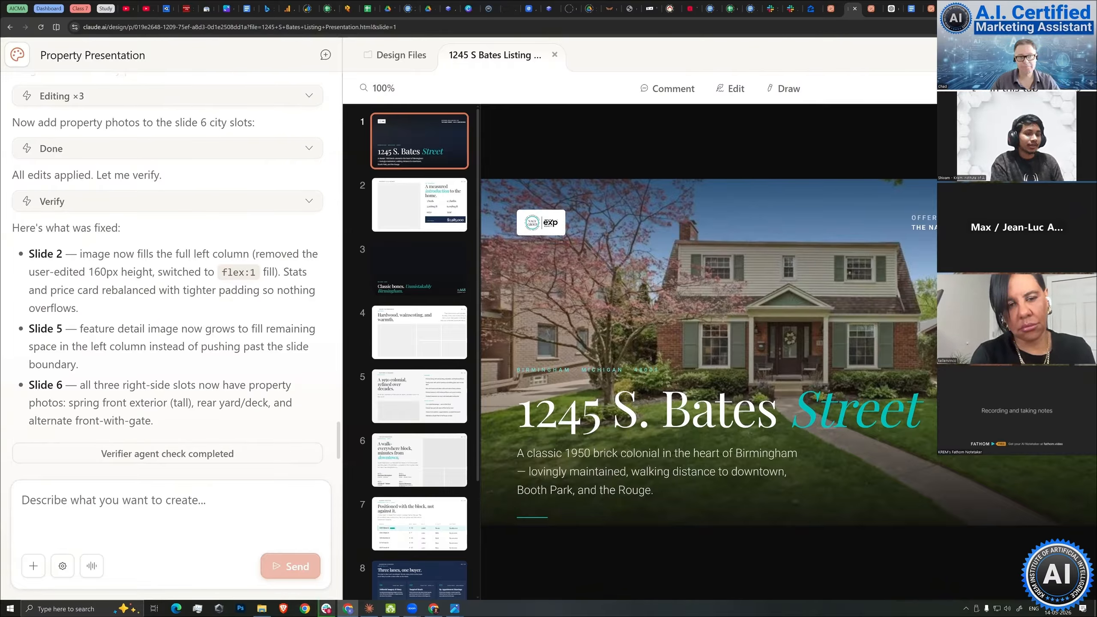
click(1014, 112)
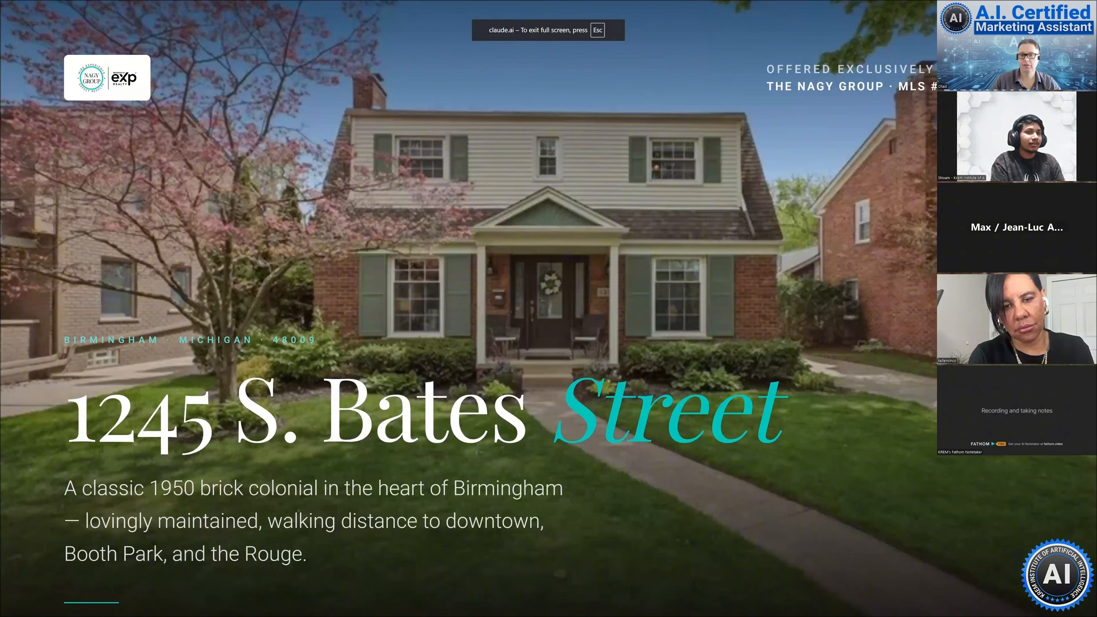
Advance through the remaining slides to the final slide, 10 of 10, then exit full-screen presentation.
key(Right)
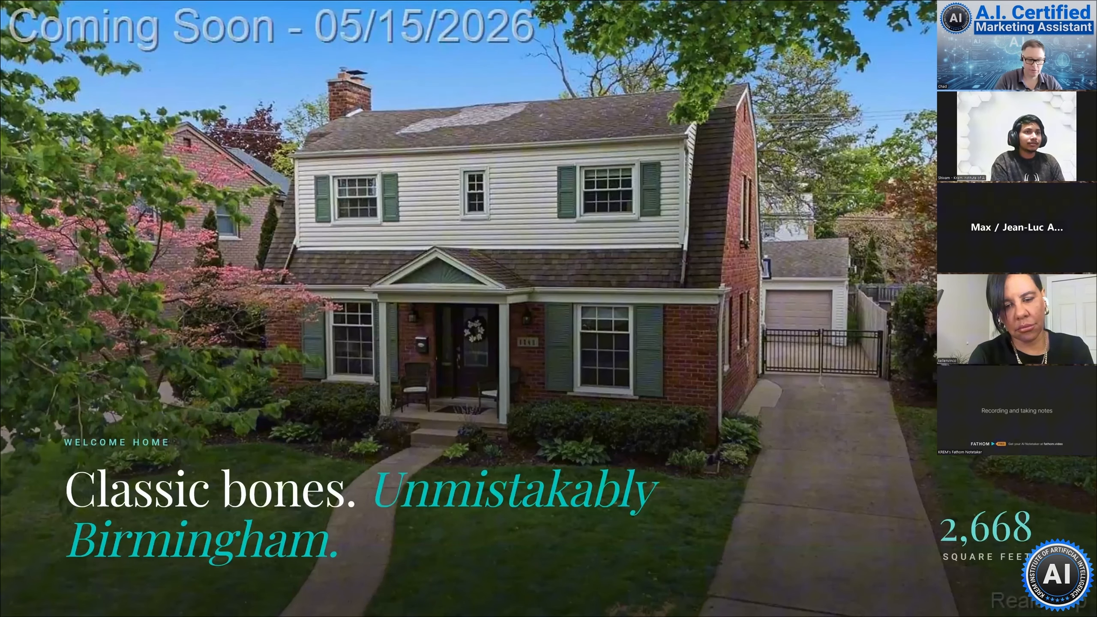
key(Right)
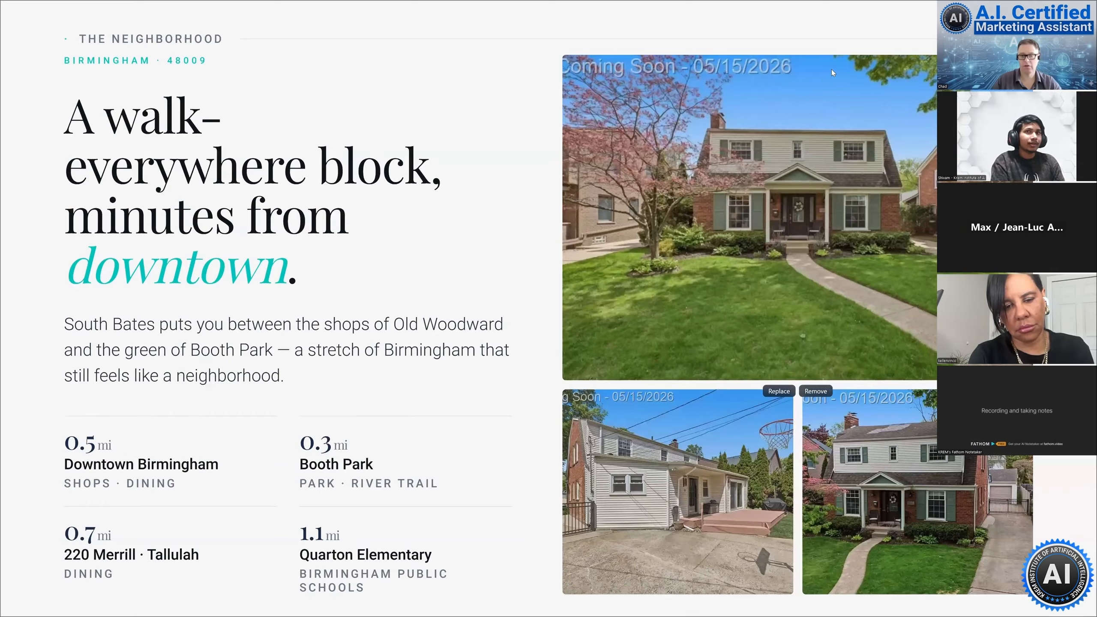
key(Right)
key(Right)
key(Right)
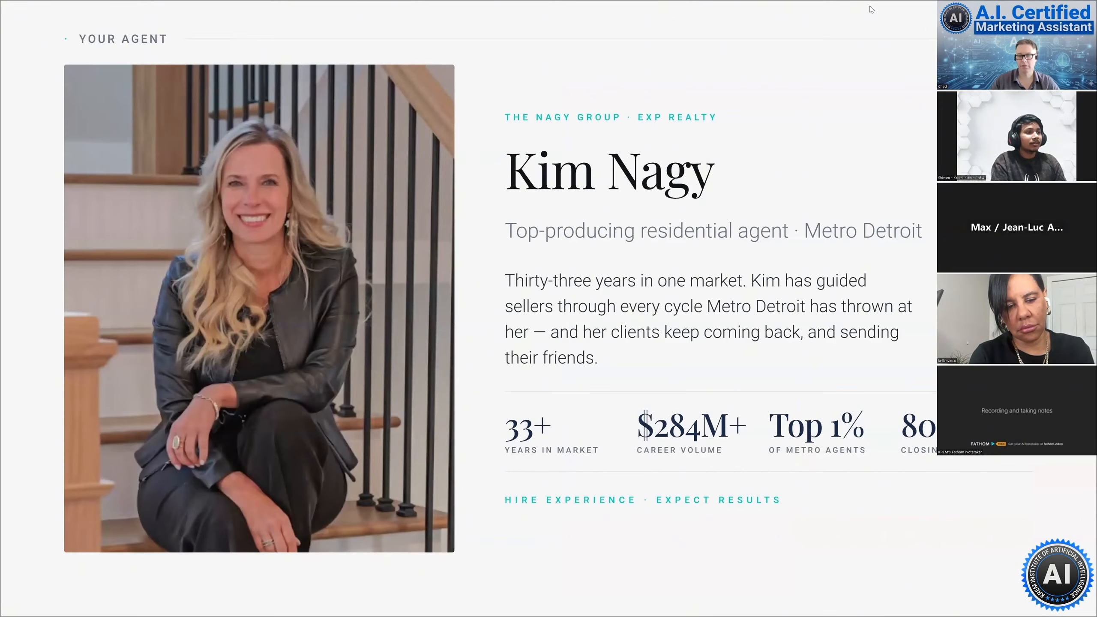
key(Right)
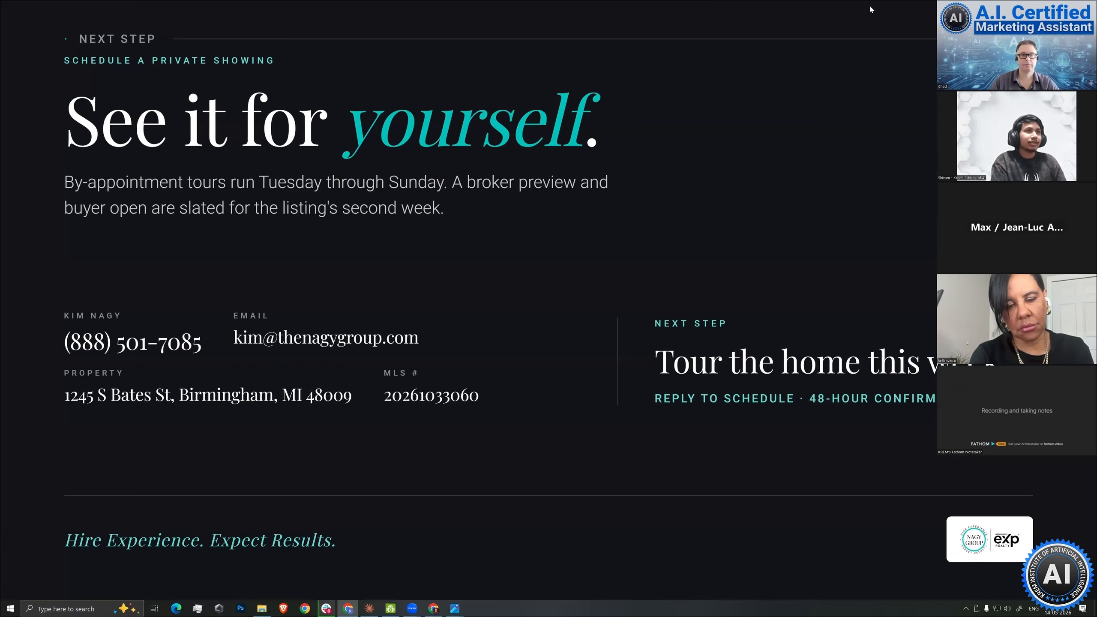
key(Escape)
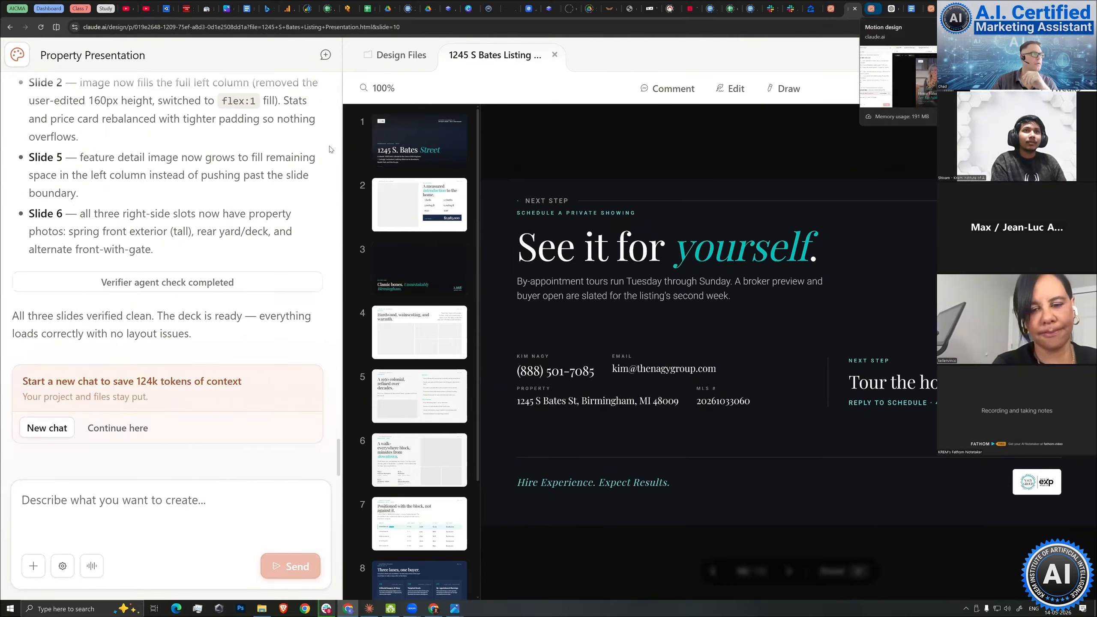
Switch to the Motion design project, pause the video preview and rewind it near the start.
key(ctrl+Tab)
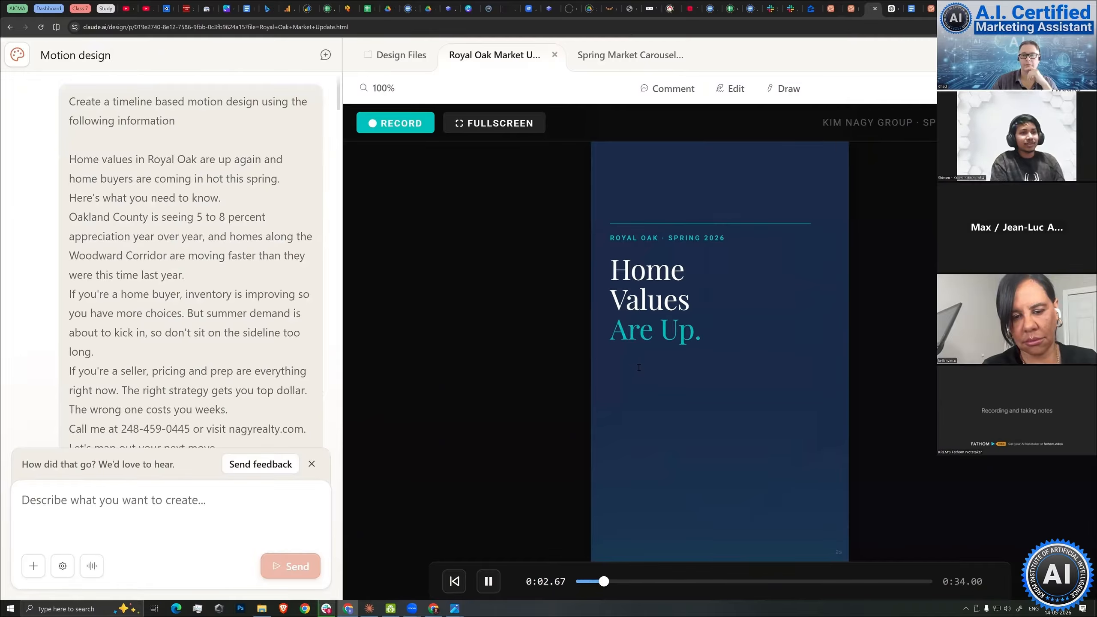
key(space)
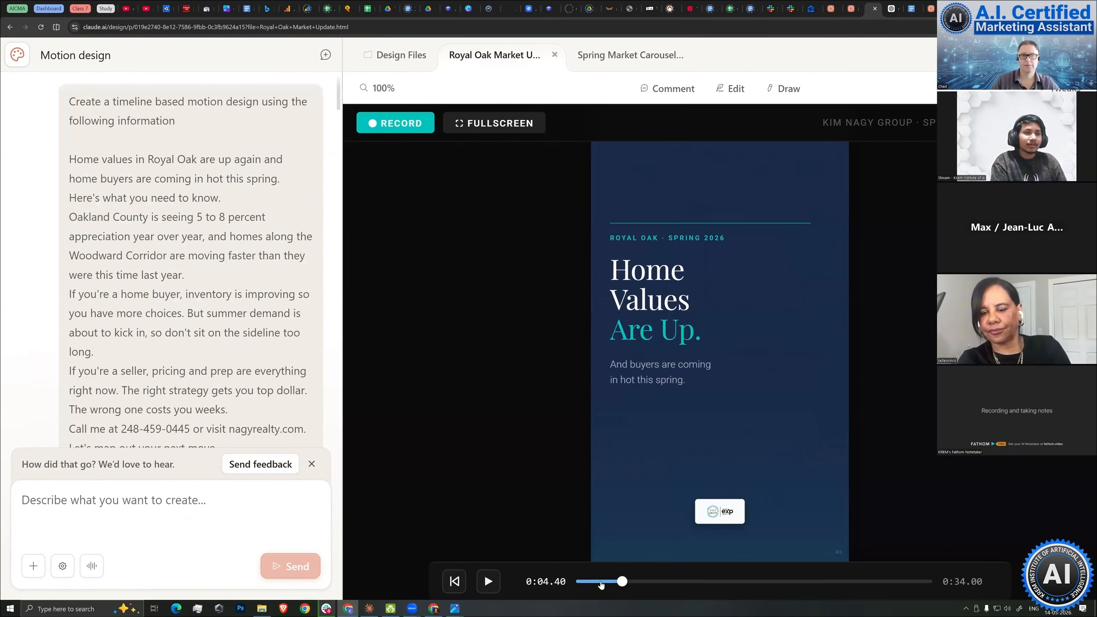
drag(644, 581, 692, 582)
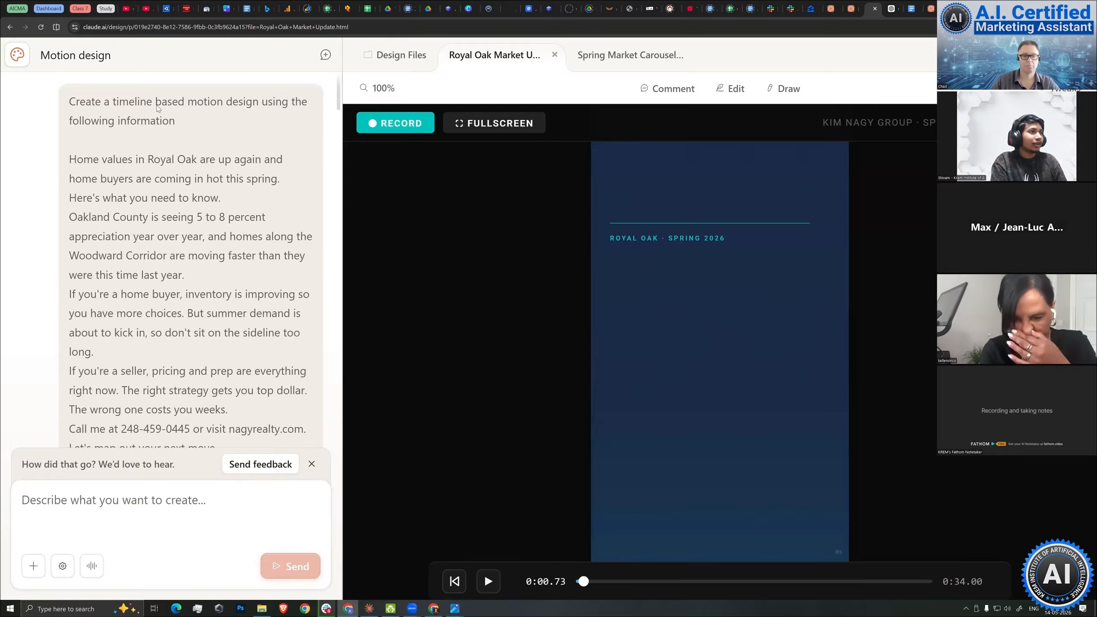
scroll(179, 112, down, 5)
scroll(193, 123, up, 5)
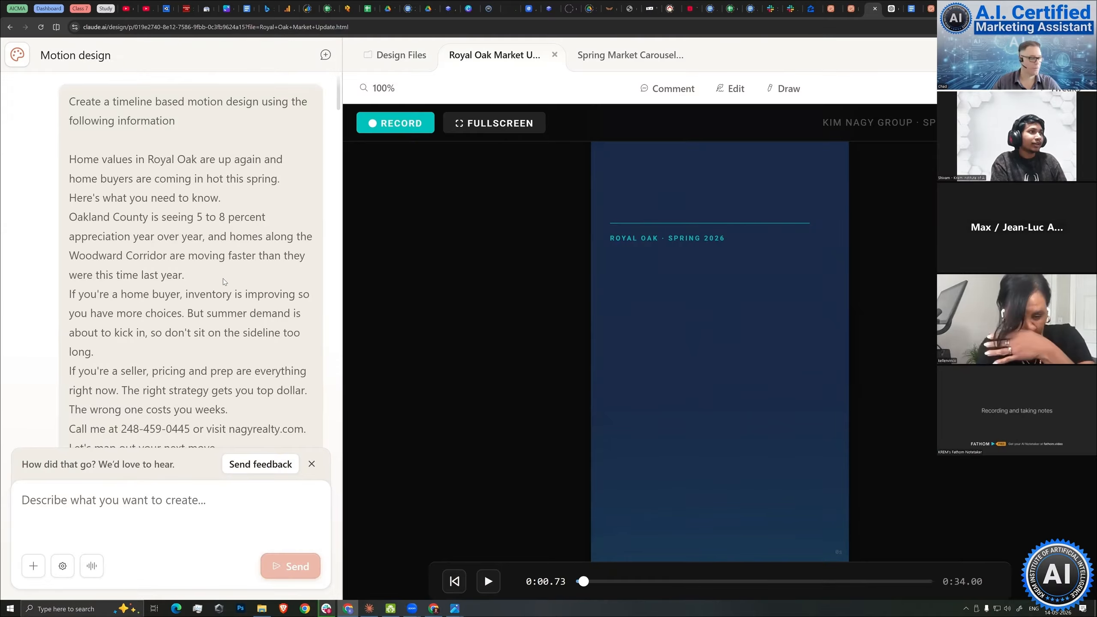
Read through the original script prompt, then check the home page's template options.
drag(69, 102, 178, 102)
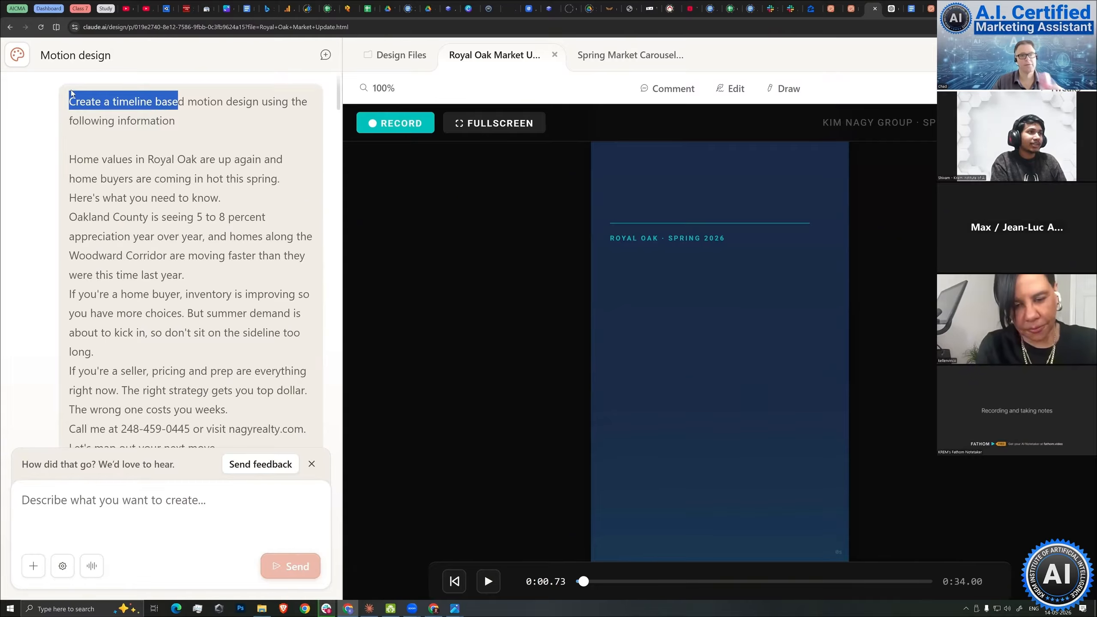
drag(145, 196, 175, 121)
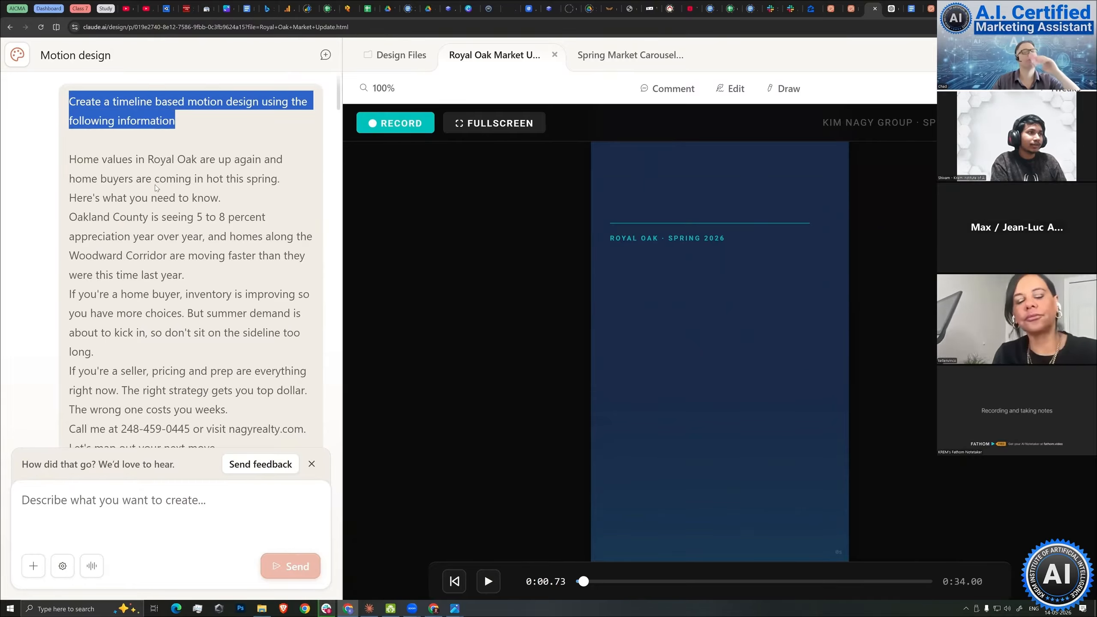
scroll(147, 222, down, 4)
scroll(176, 239, up, 3)
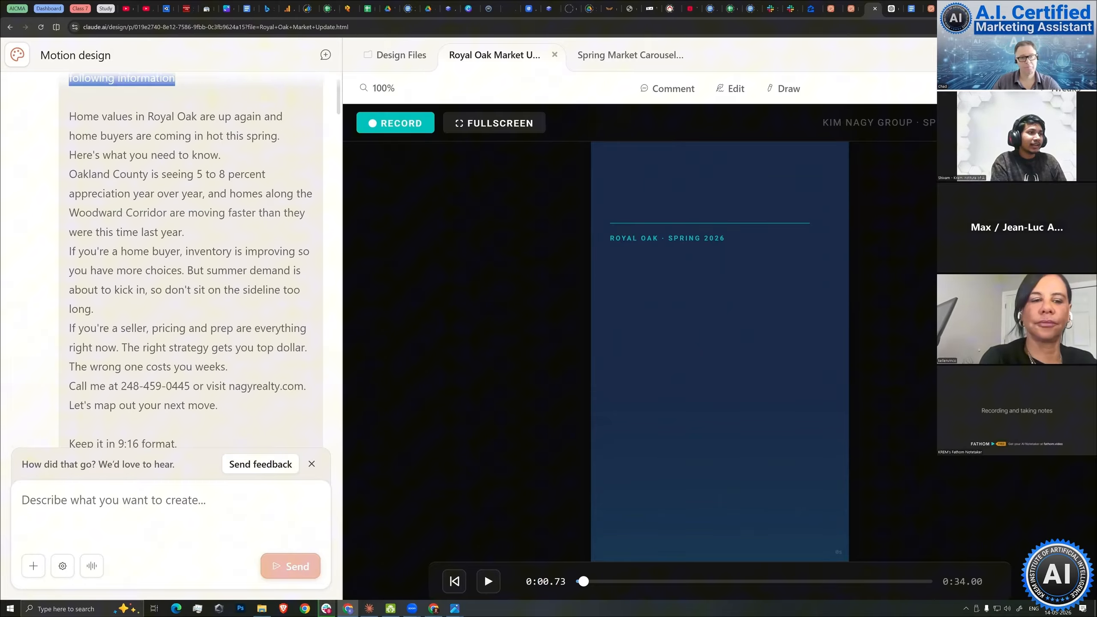
drag(218, 405, 69, 117)
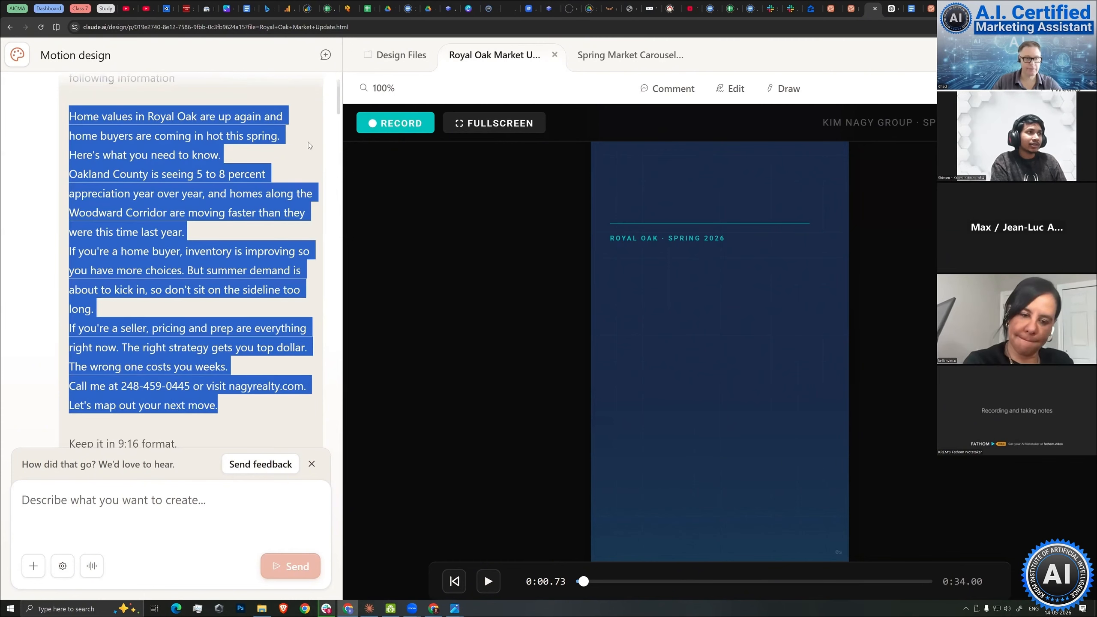
click(200, 141)
scroll(238, 139, up, 1)
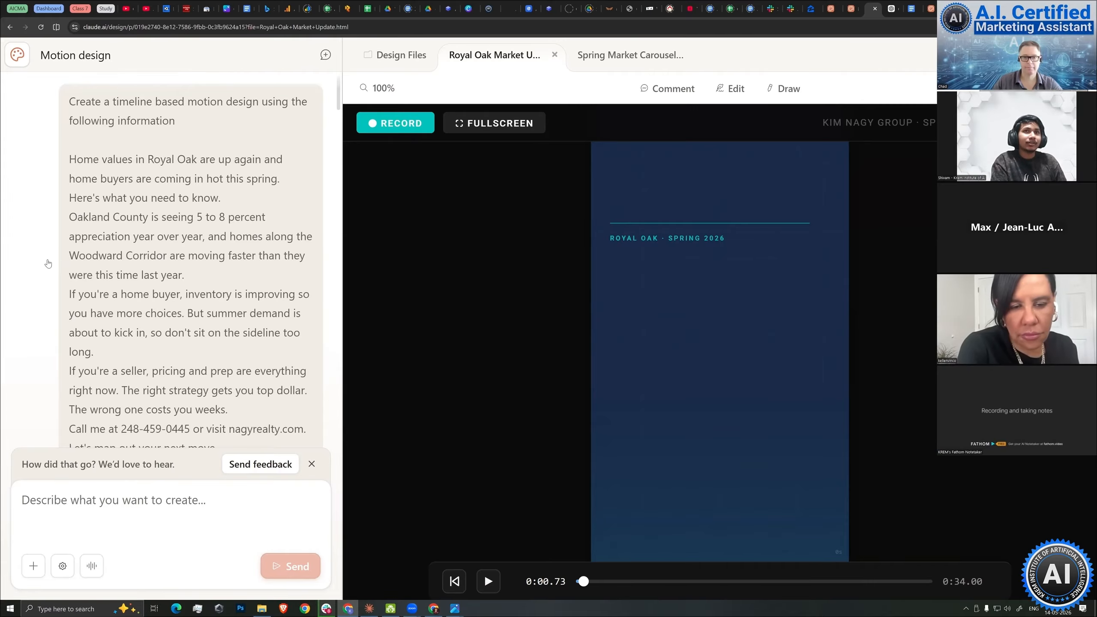
key(ctrl+9)
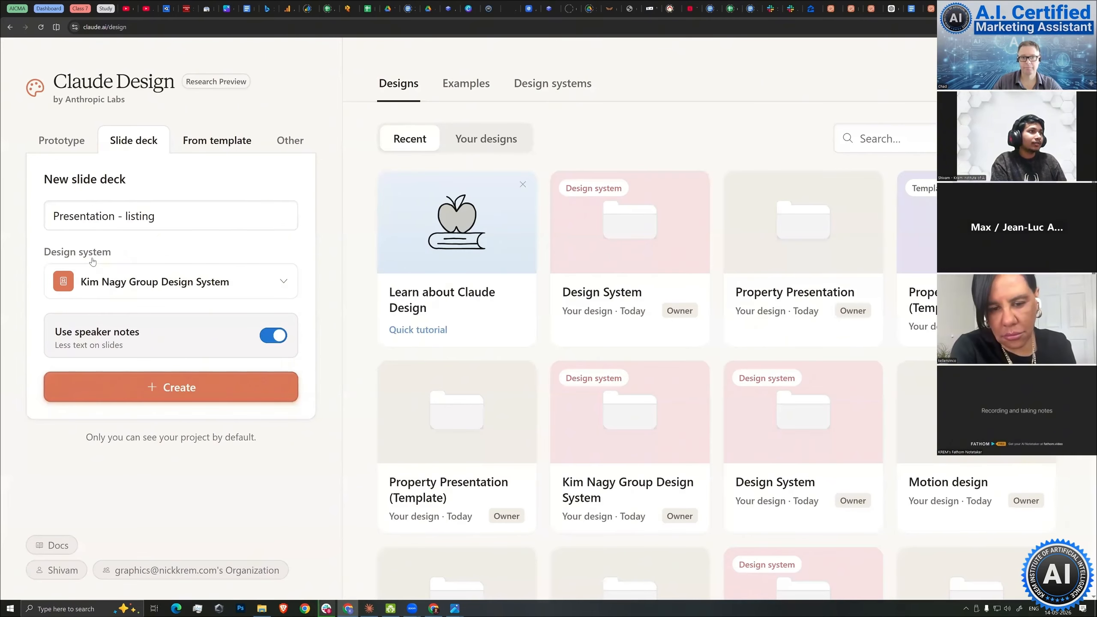
click(216, 141)
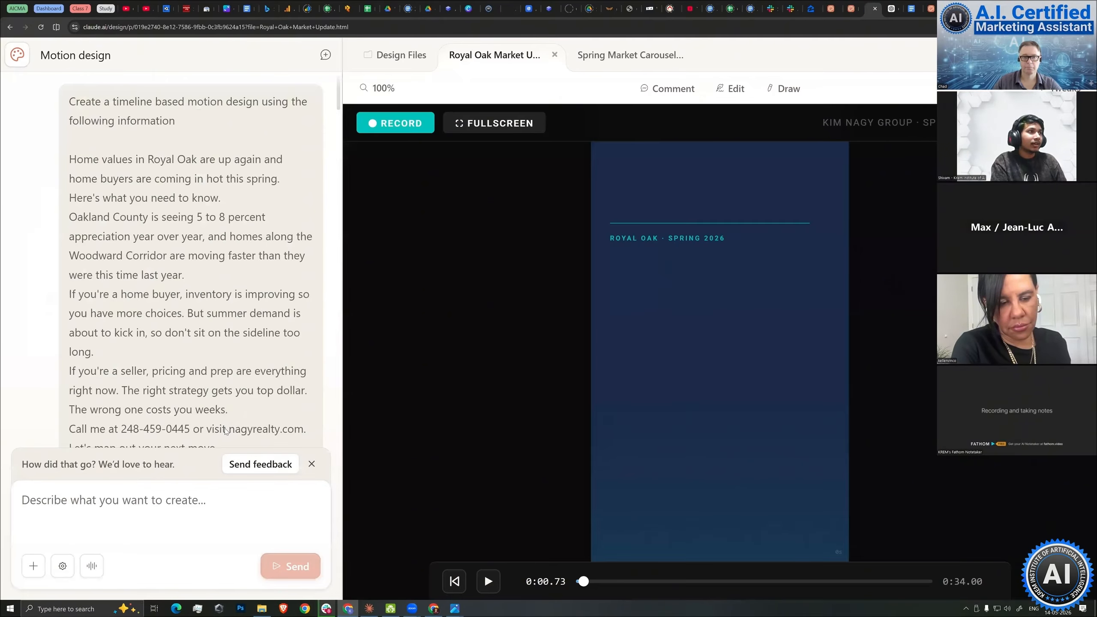
Review the video script text in the prompt and jump the preview to the 'Home Values Are Up' frame.
drag(69, 102, 399, 395)
scroll(227, 348, down, 1)
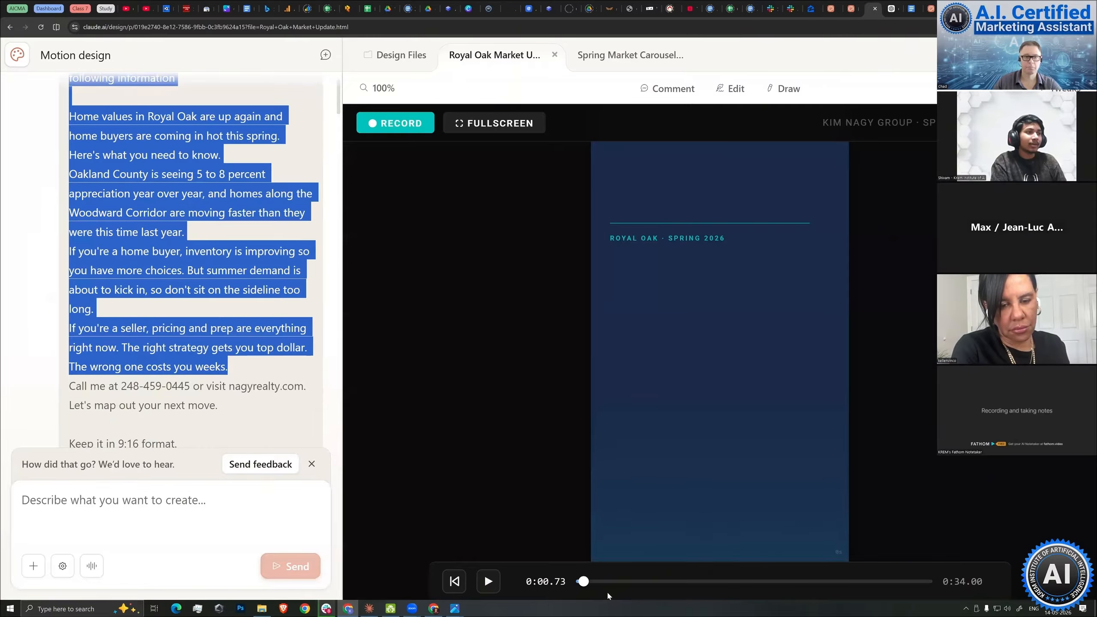
click(226, 348)
scroll(226, 348, up, 1)
drag(229, 429, 69, 159)
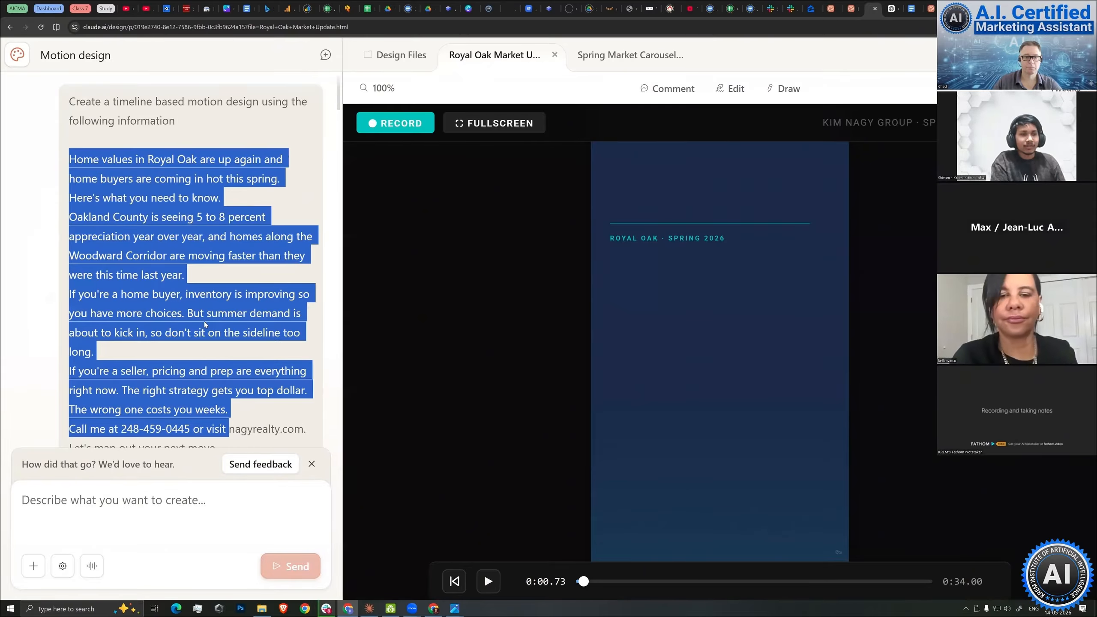
click(606, 581)
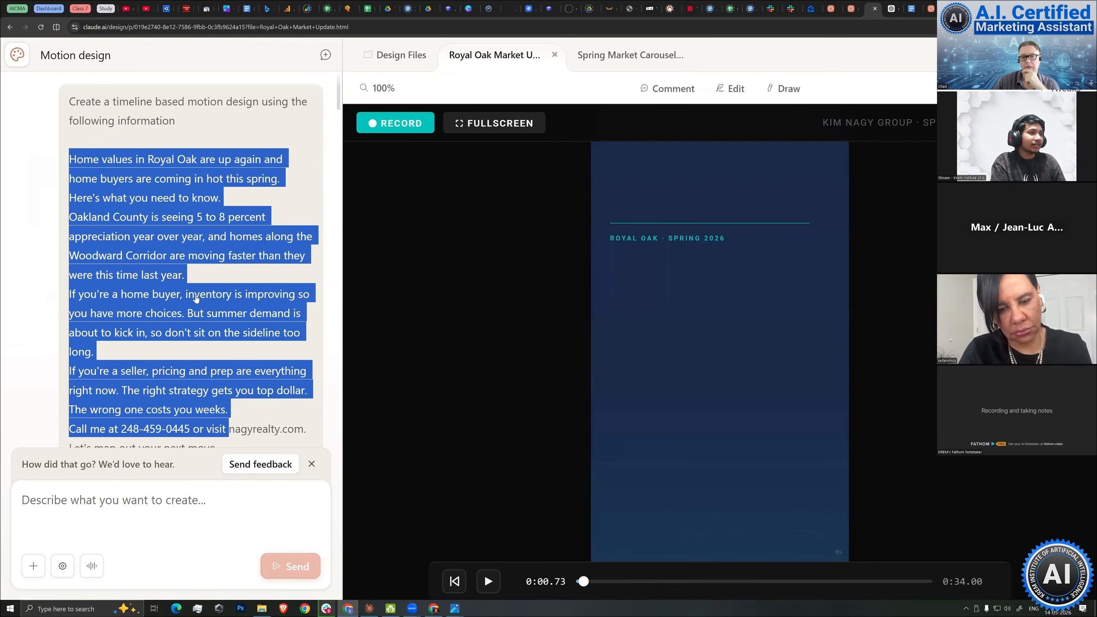
scroll(196, 298, down, 12)
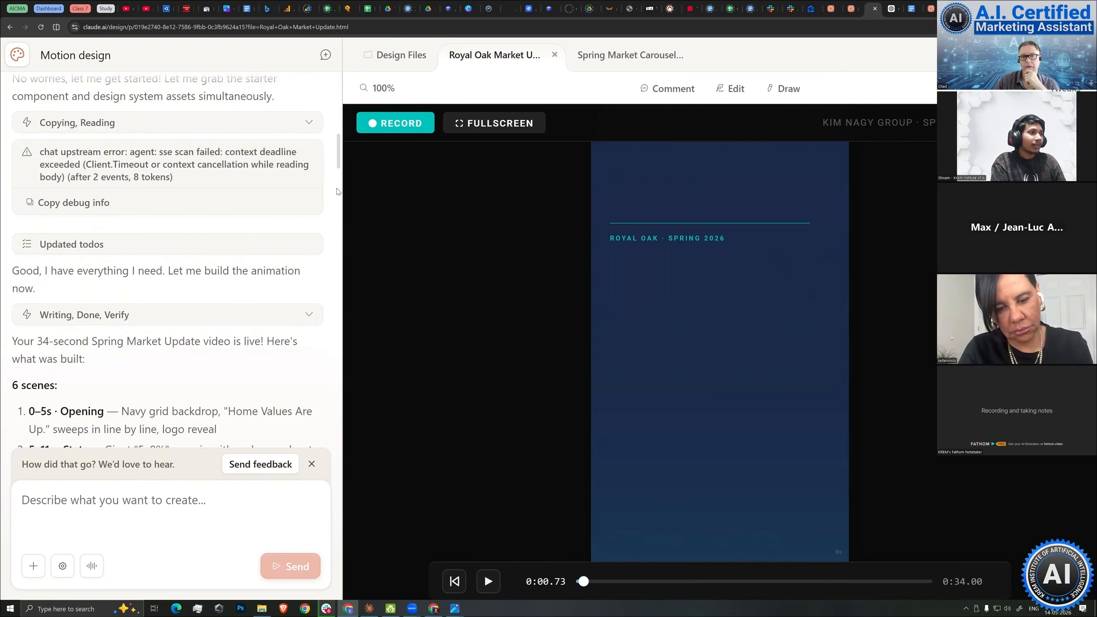
Download the Royal Oak Market Update standalone HTML from the export reply and open the file.
scroll(338, 192, down, 15)
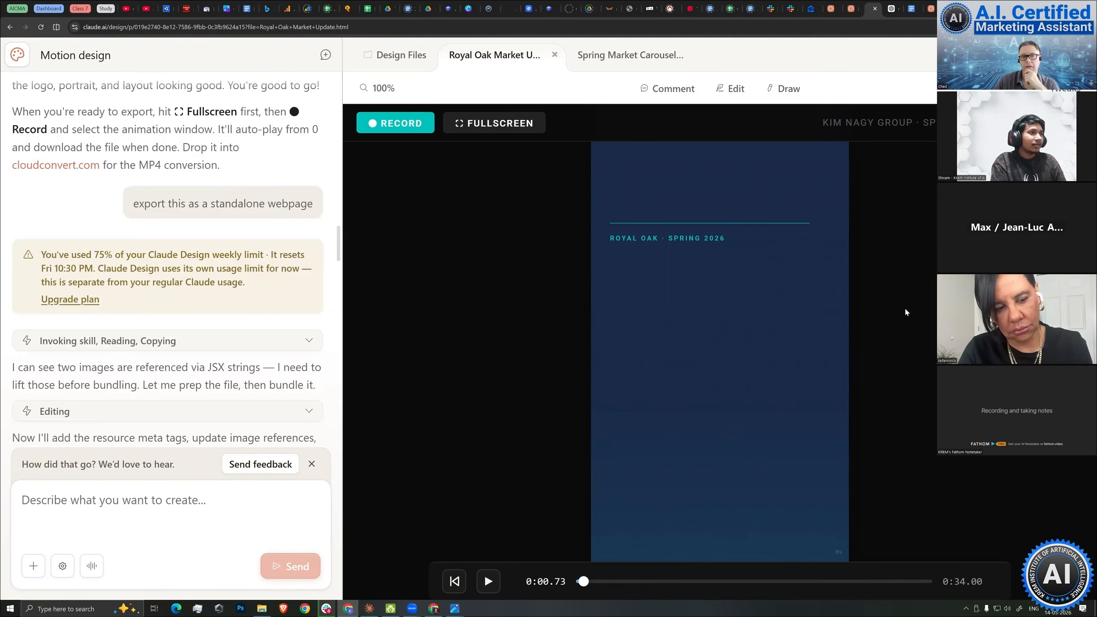
scroll(168, 260, down, 5)
scroll(169, 259, up, 6)
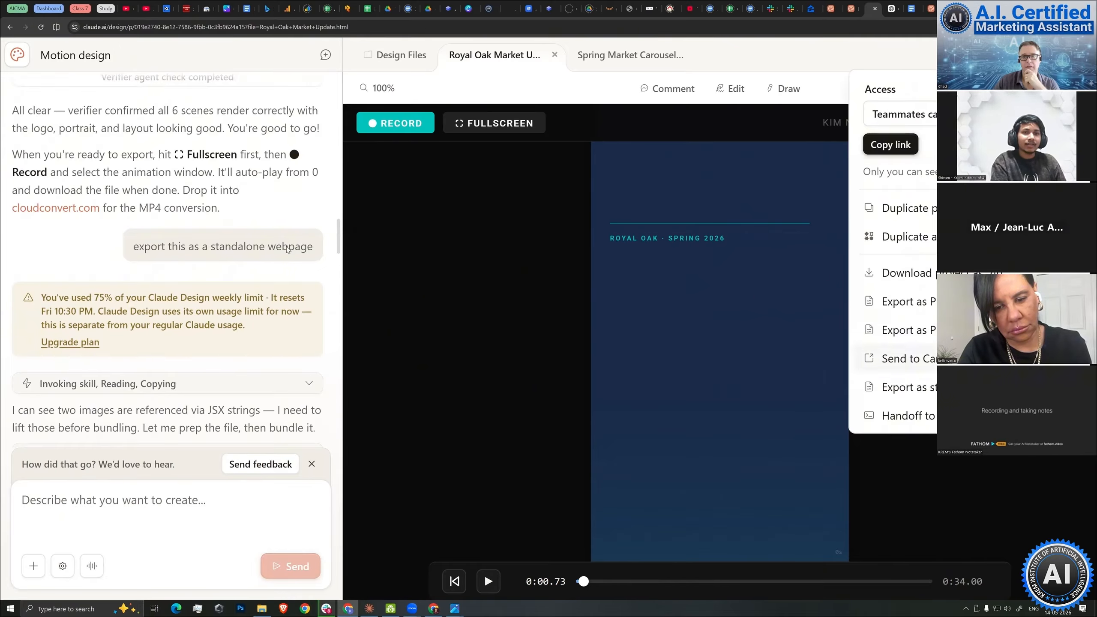
click(181, 312)
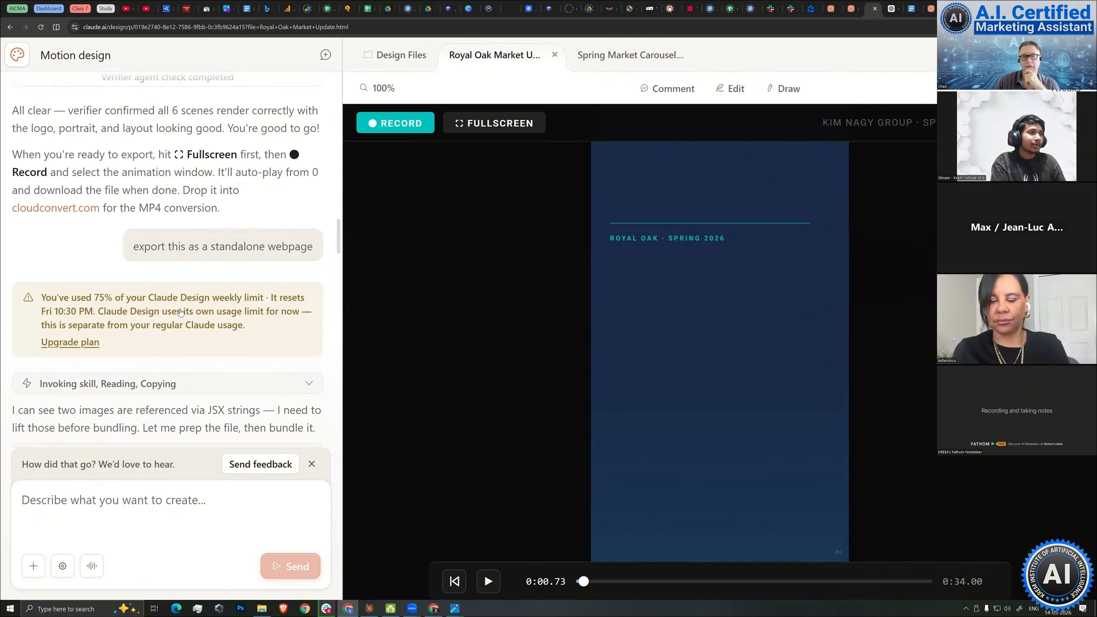
drag(133, 247, 313, 247)
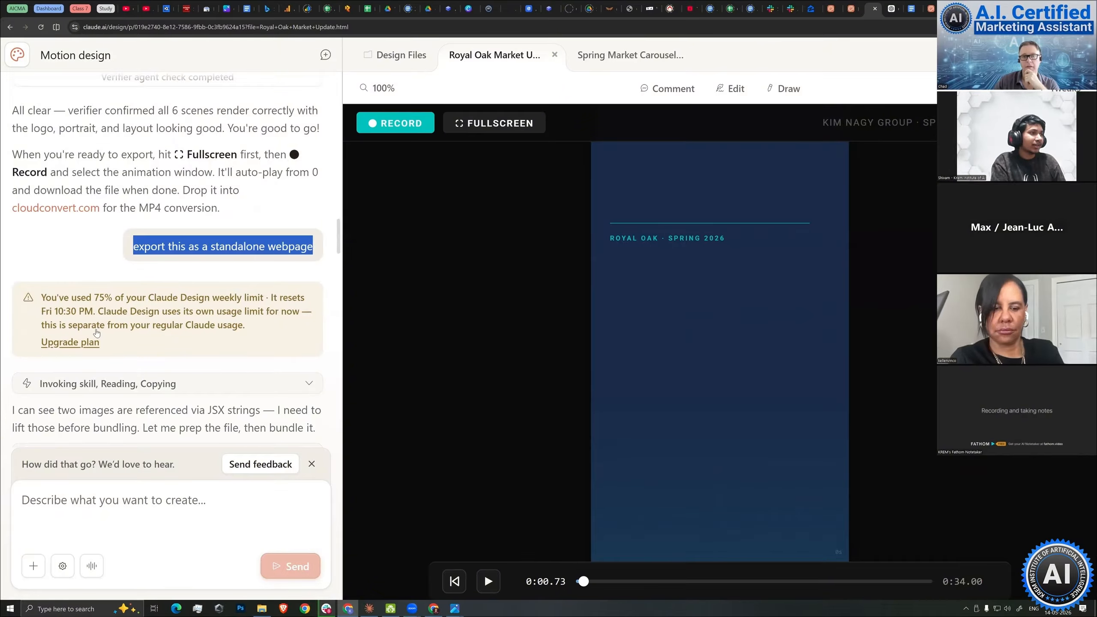
scroll(119, 332, down, 7)
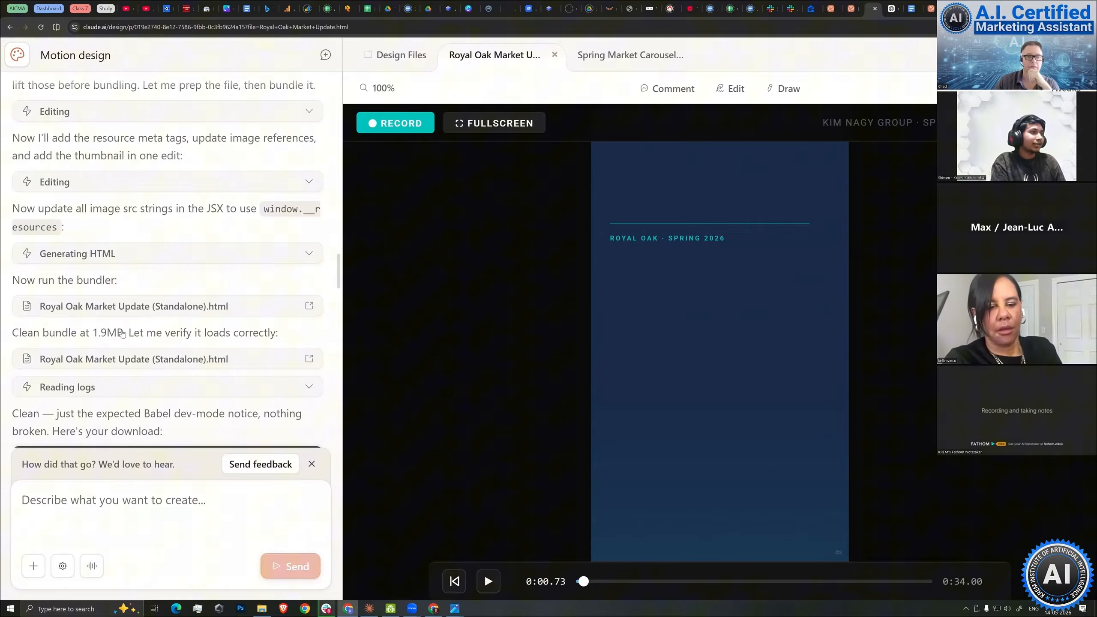
scroll(268, 329, down, 3)
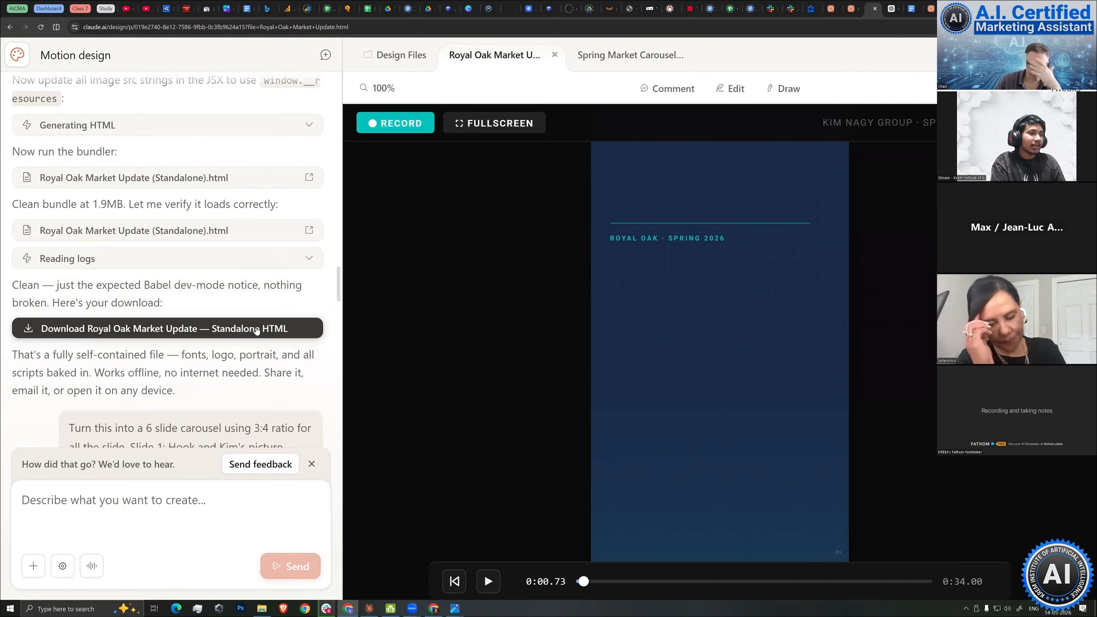
click(173, 328)
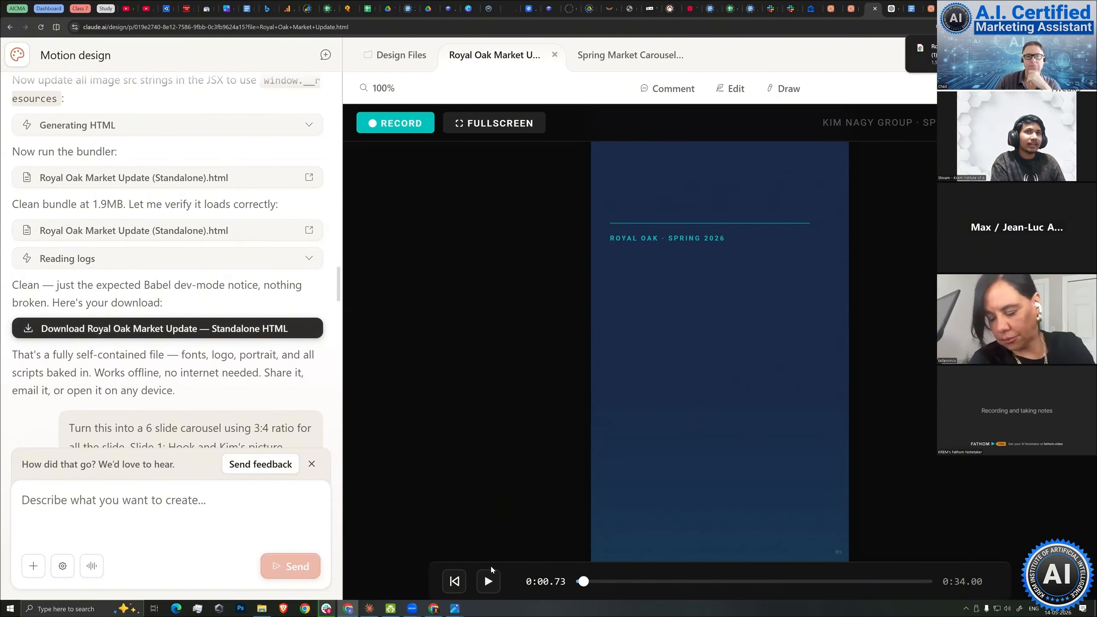
click(924, 54)
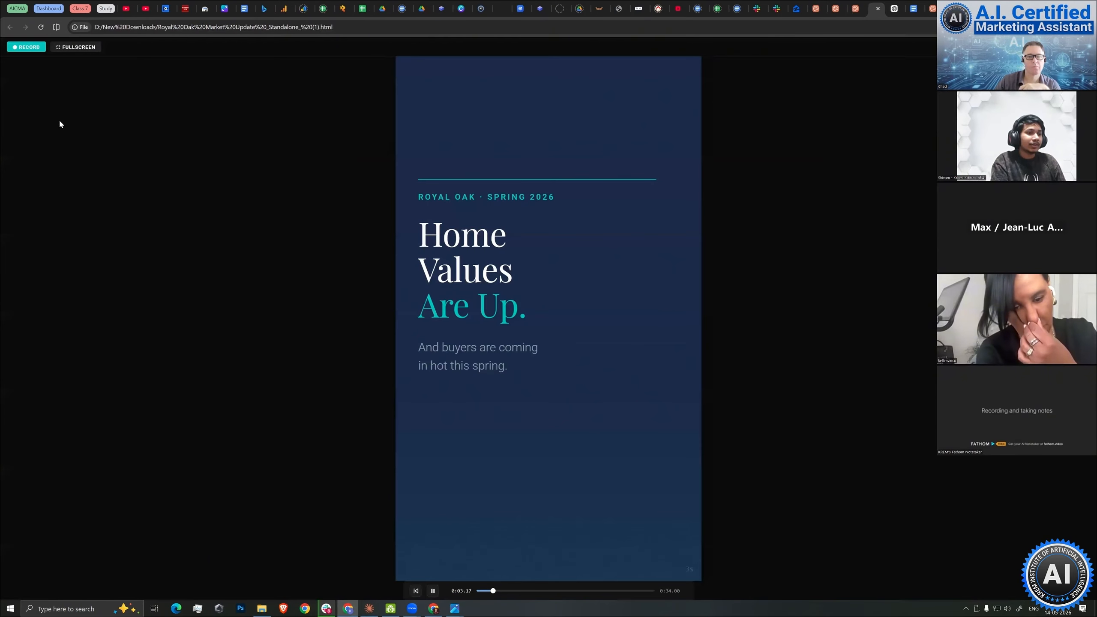
Zoom the animation page to 125%, restart it with Home, and start recording with R.
click(59, 58)
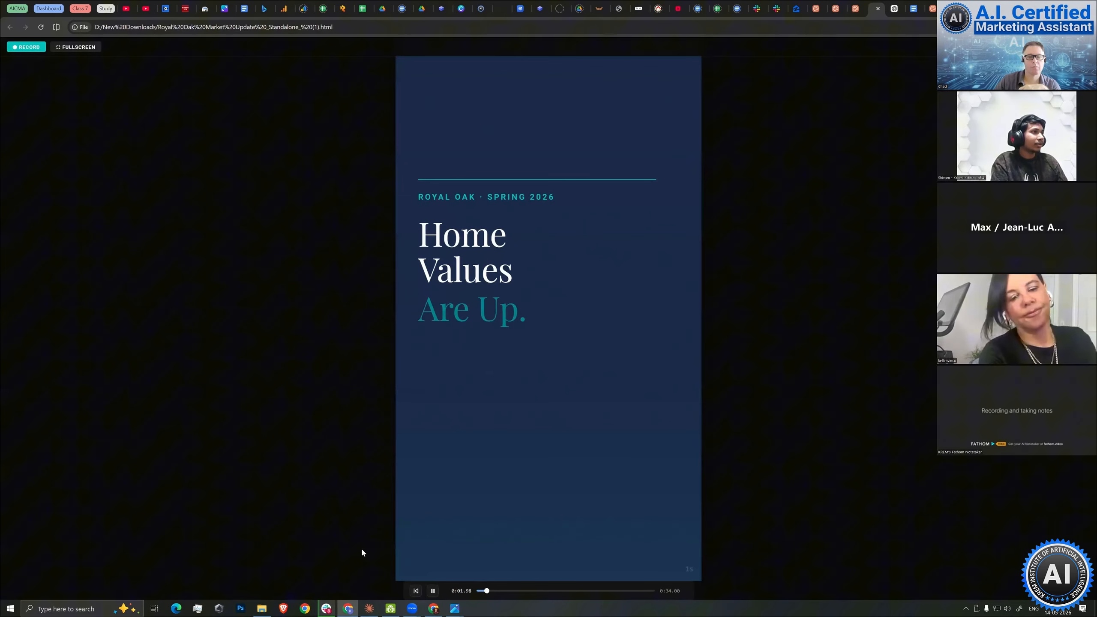
key(ctrl+plus)
key(ctrl+plus)
key(ctrl+plus)
key(ctrl+plus)
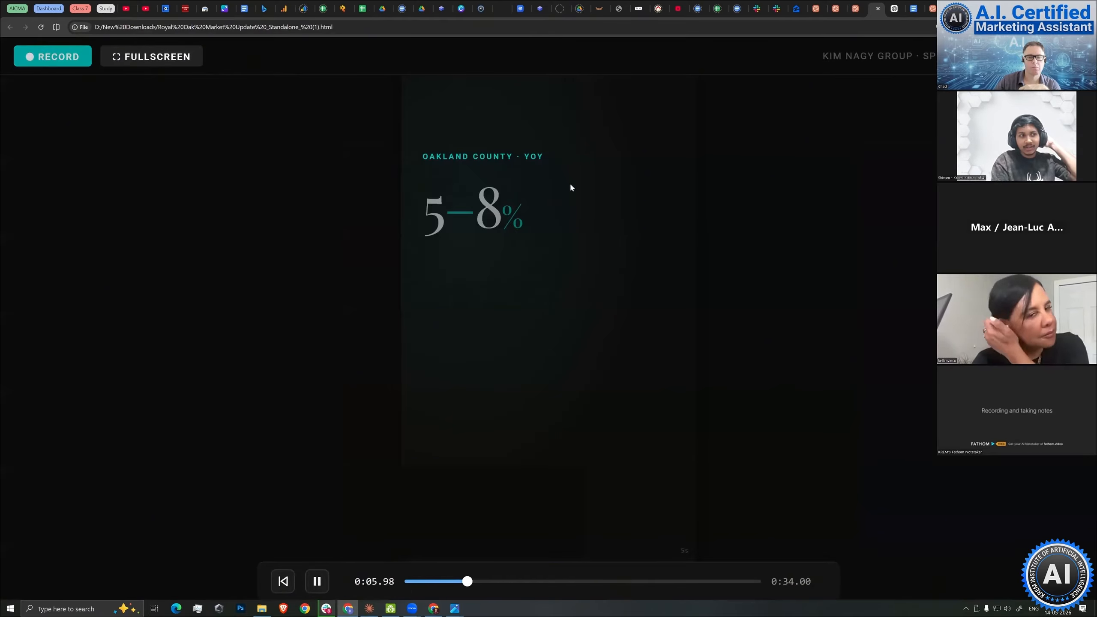
key(Home)
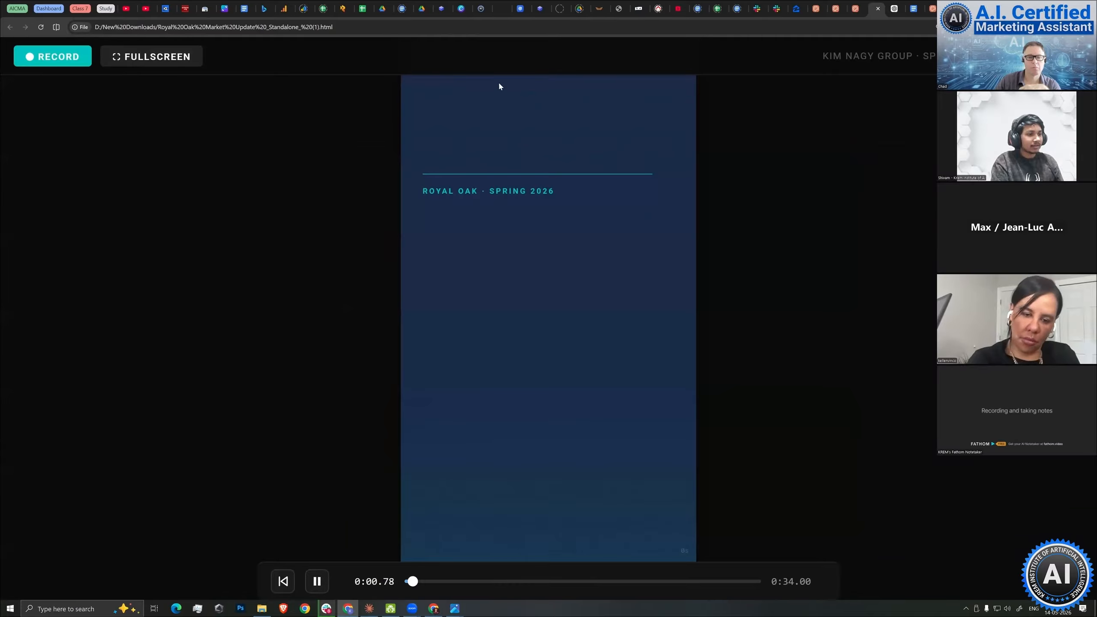
key(Home)
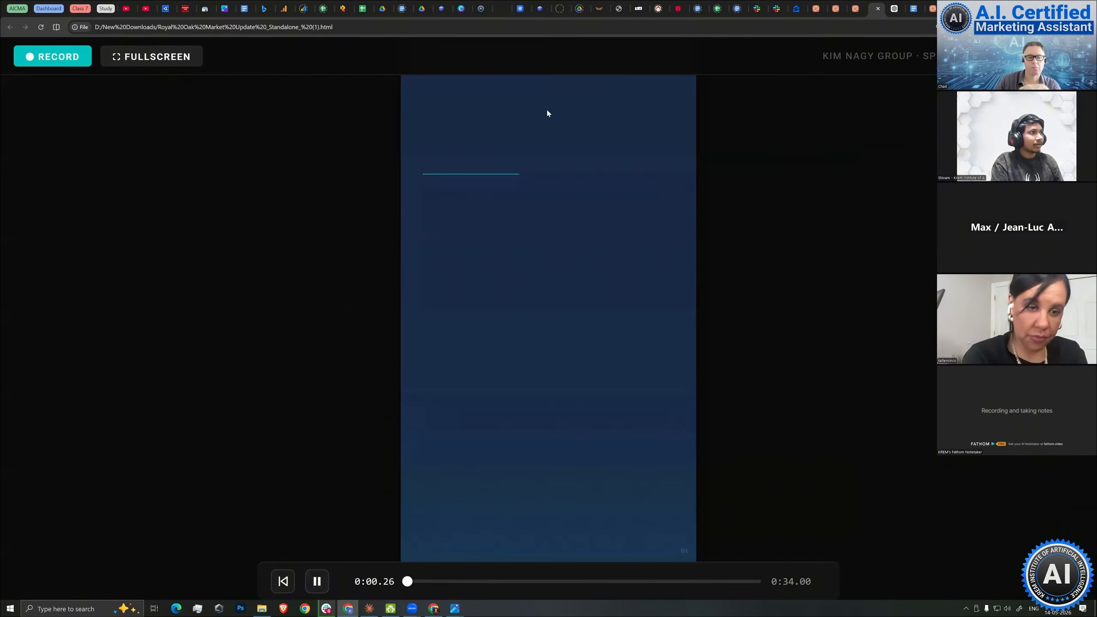
key(r)
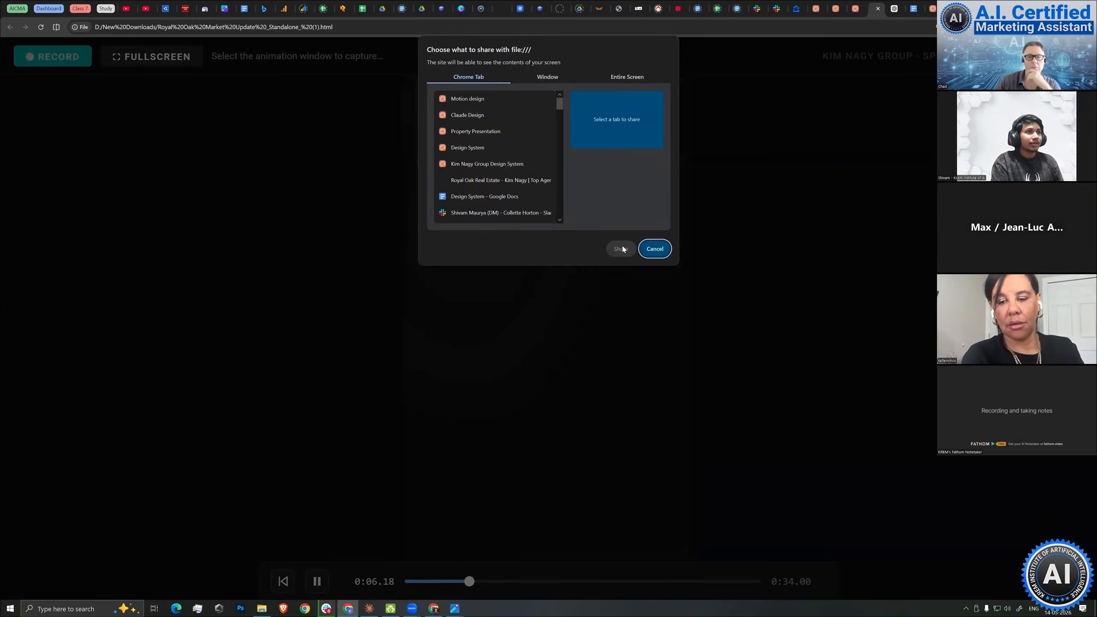
Share the Royal Oak Spring Market window, record the animation, then stop to download the capture.
click(547, 77)
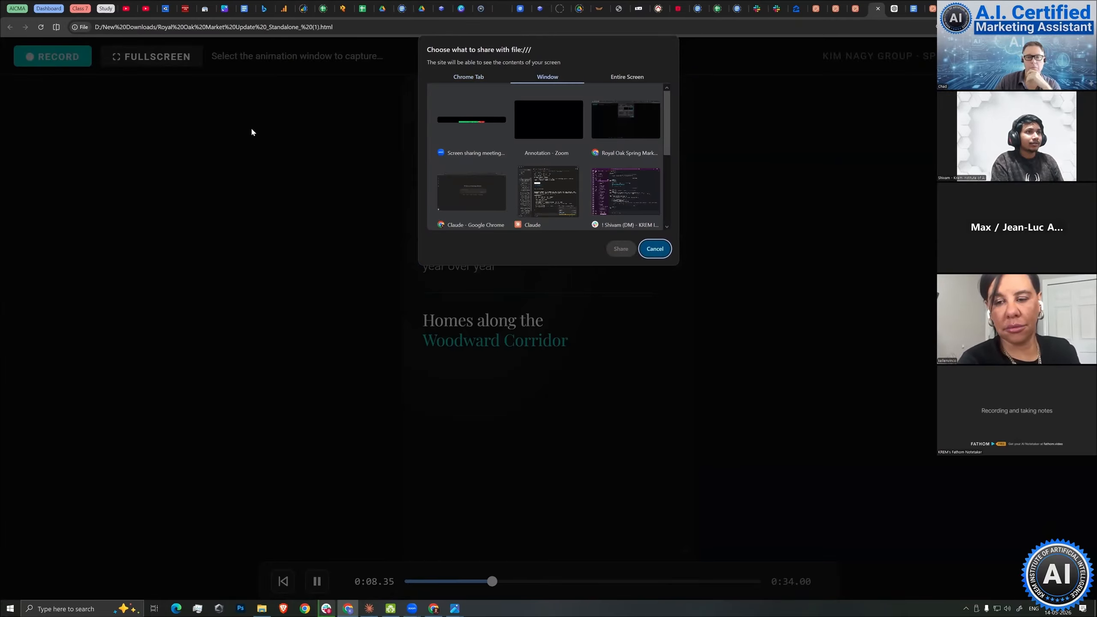
click(548, 125)
key(Right)
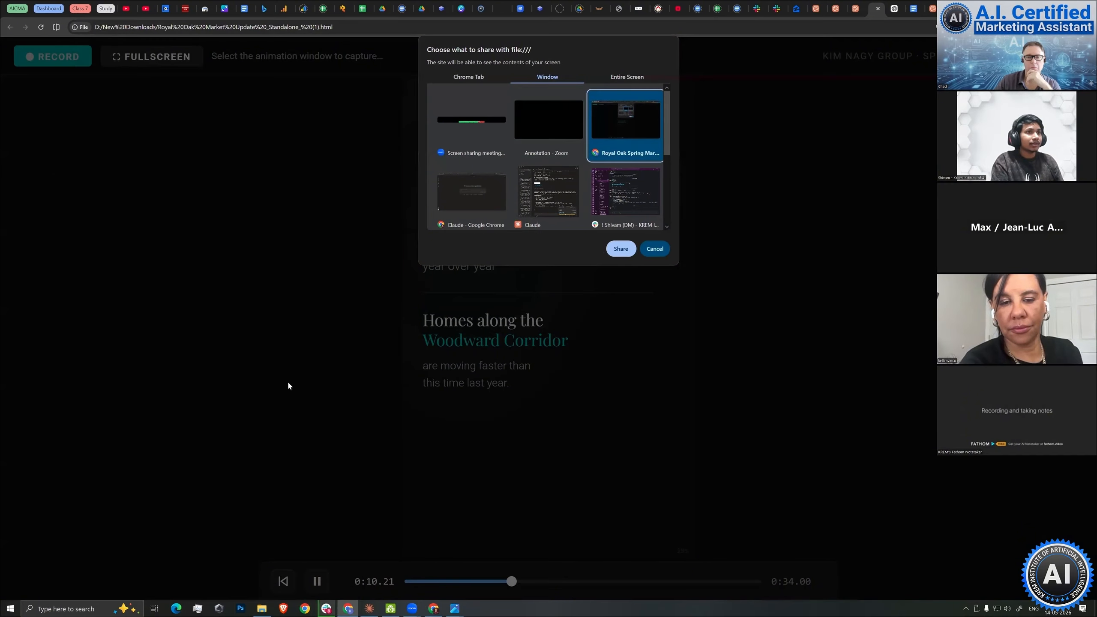
key(Return)
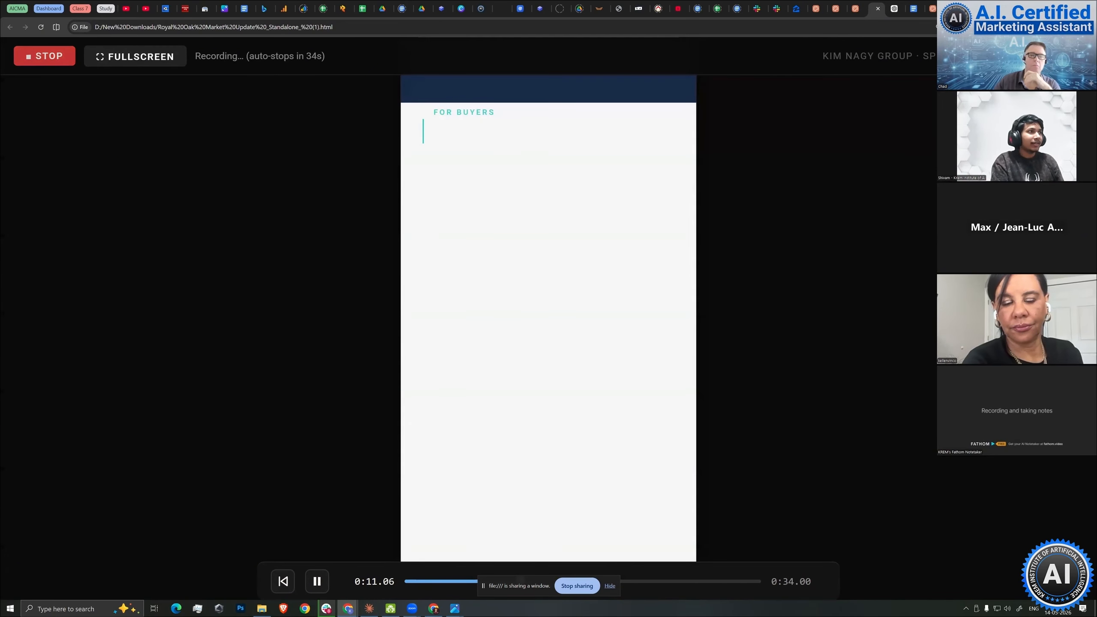
click(45, 57)
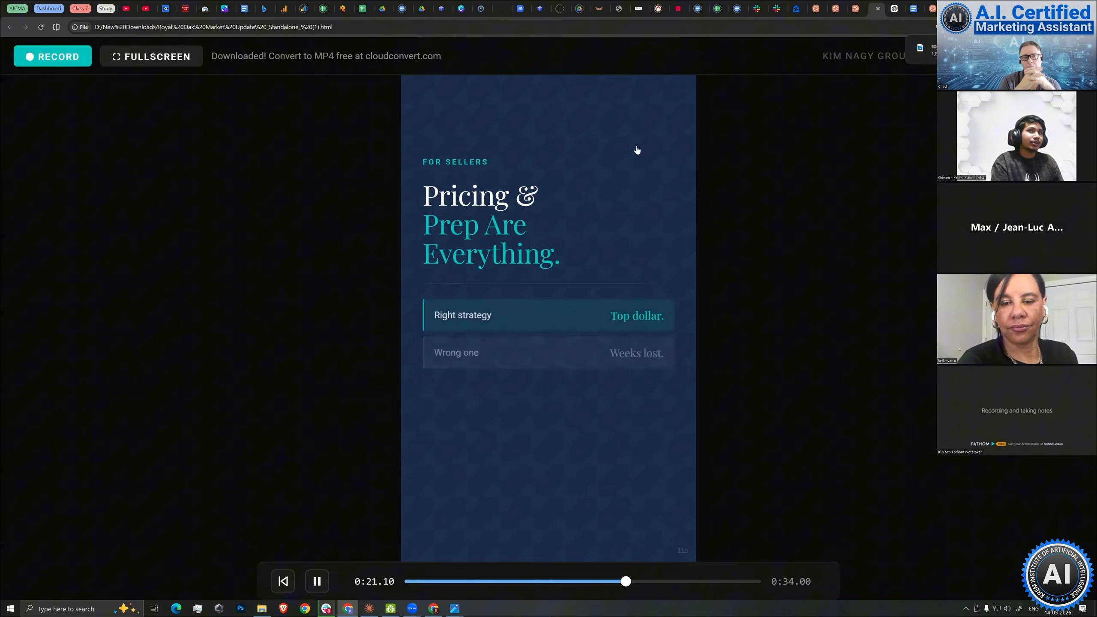
Go to the CloudConvert website in a new tab.
key(ctrl+t)
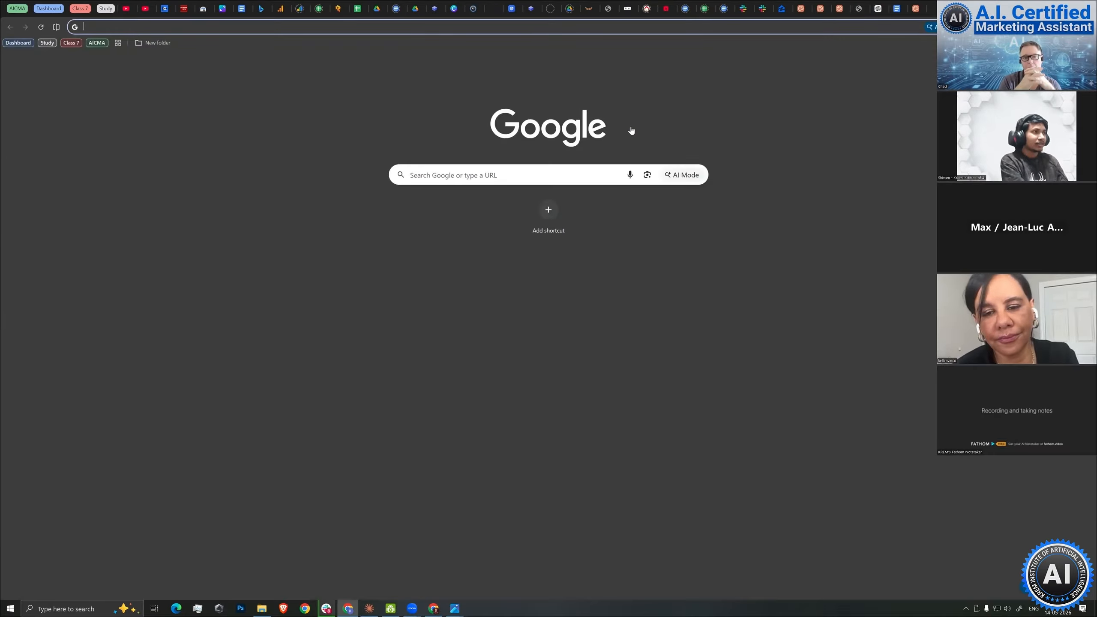
text(cloudconvert)
key(Return)
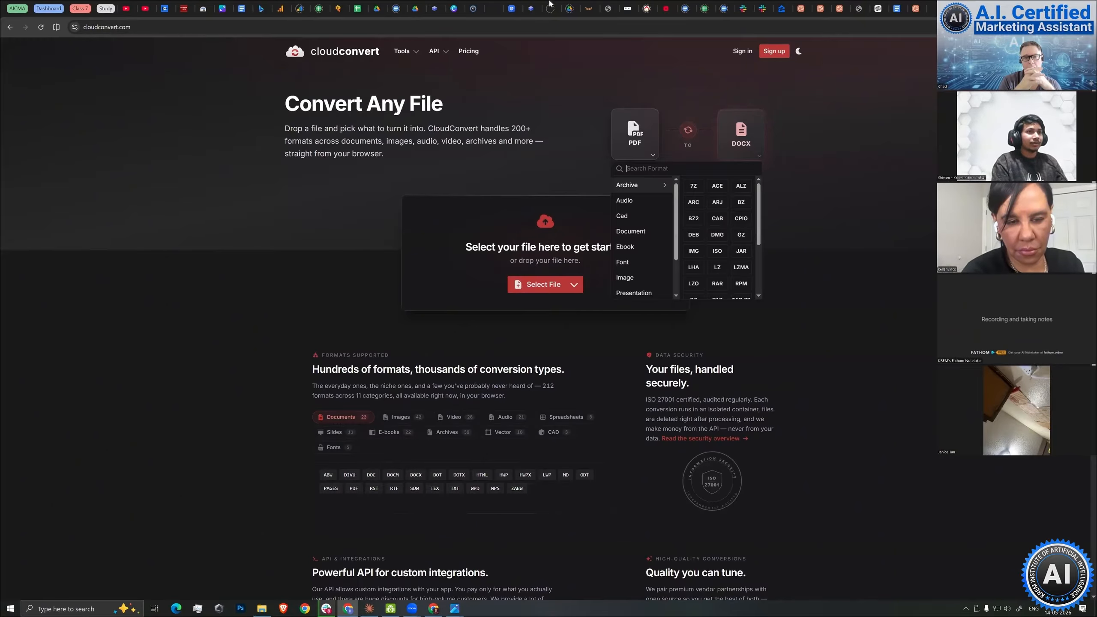
click(194, 164)
Search 'webm to mp4' and open the CloudConvert WEBM to MP4 Converter result.
click(195, 27)
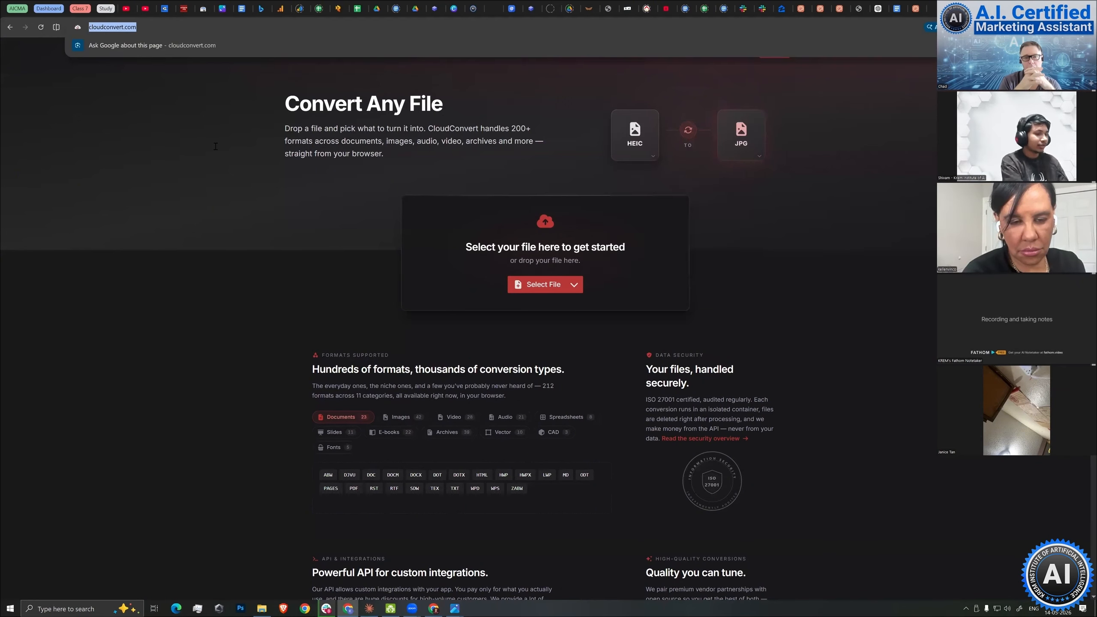
text(webm to mp4)
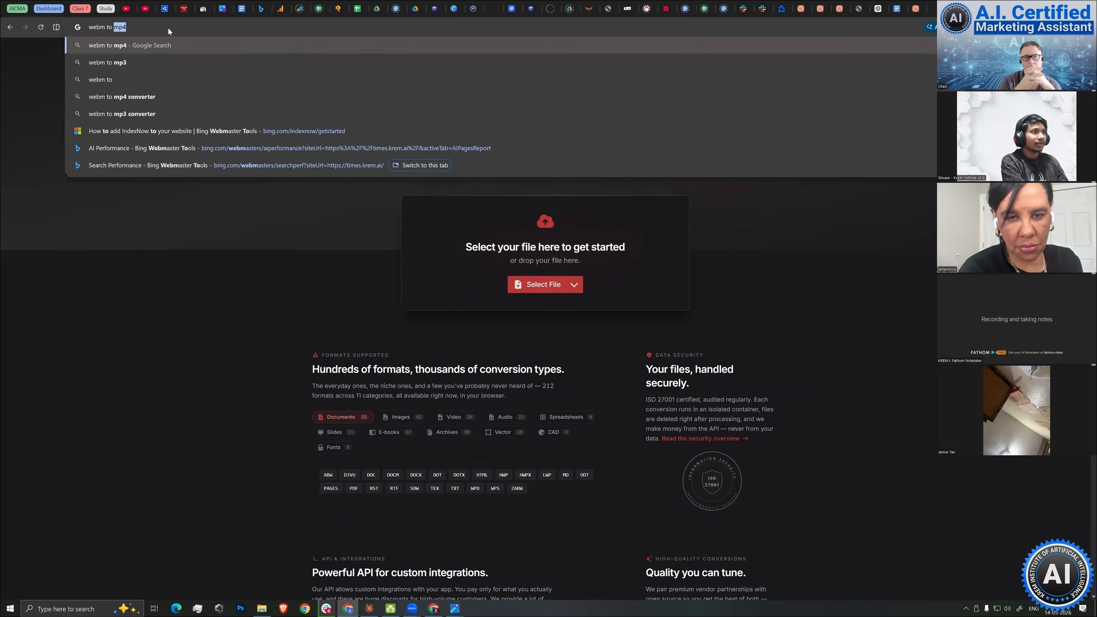
key(Return)
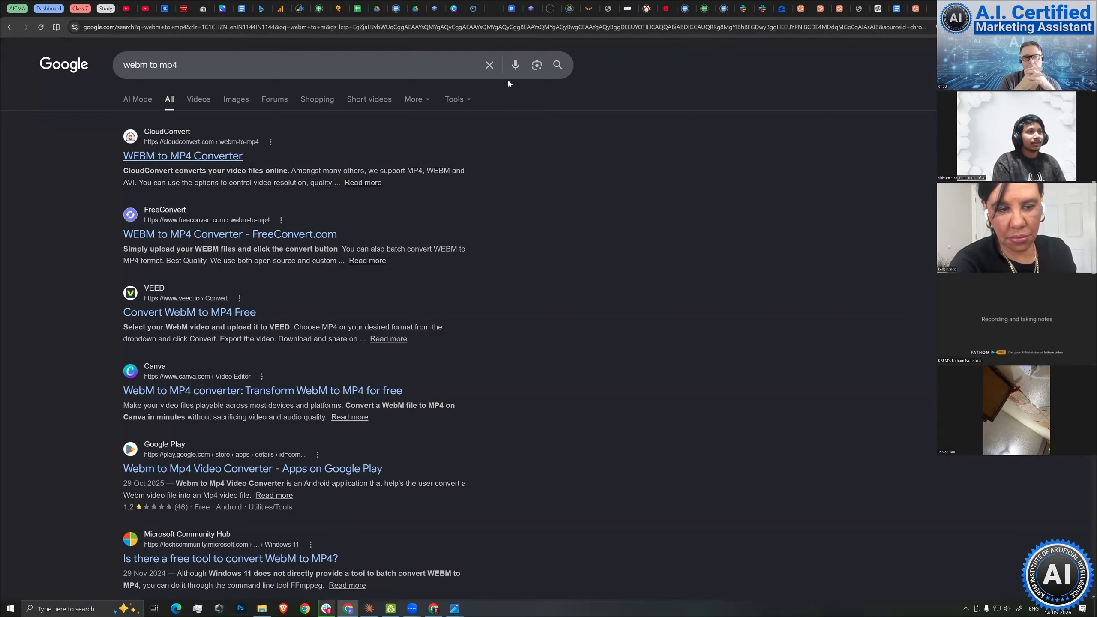
key(Return)
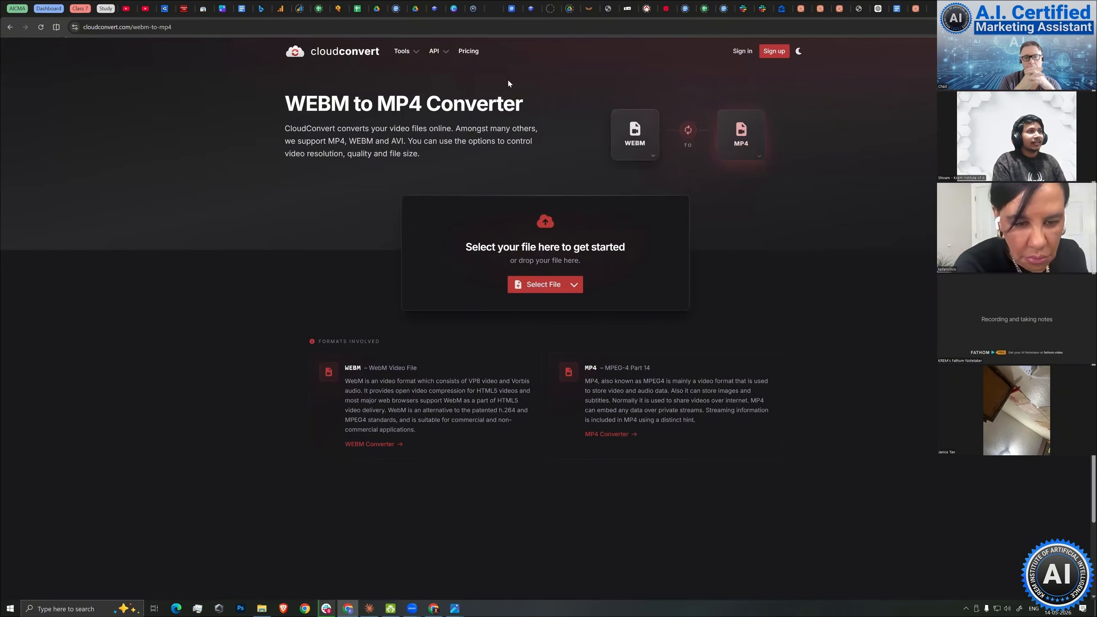
key(ctrl+l)
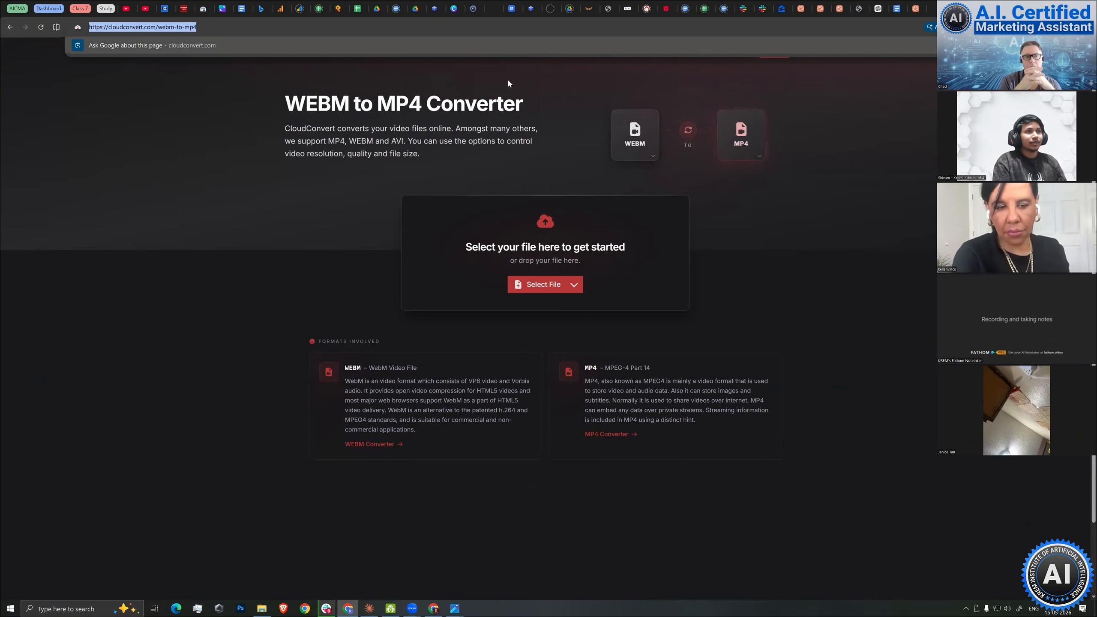
key(Escape)
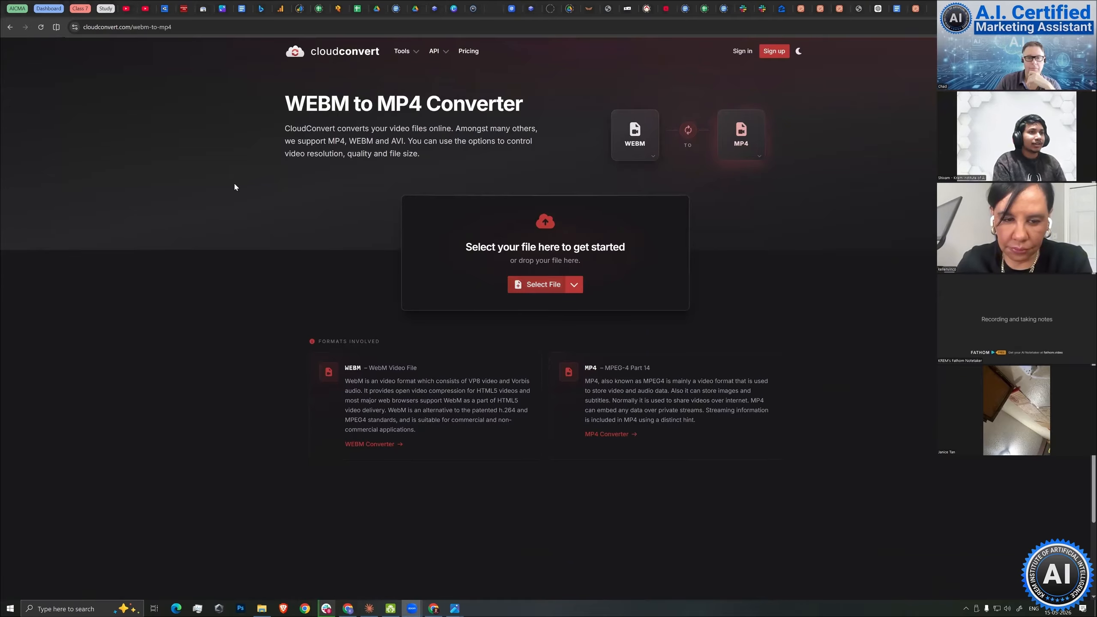
Upload royal-oak-spring-2026 (4).webm, start its MP4 conversion, and open New Downloads in File Explorer.
click(697, 182)
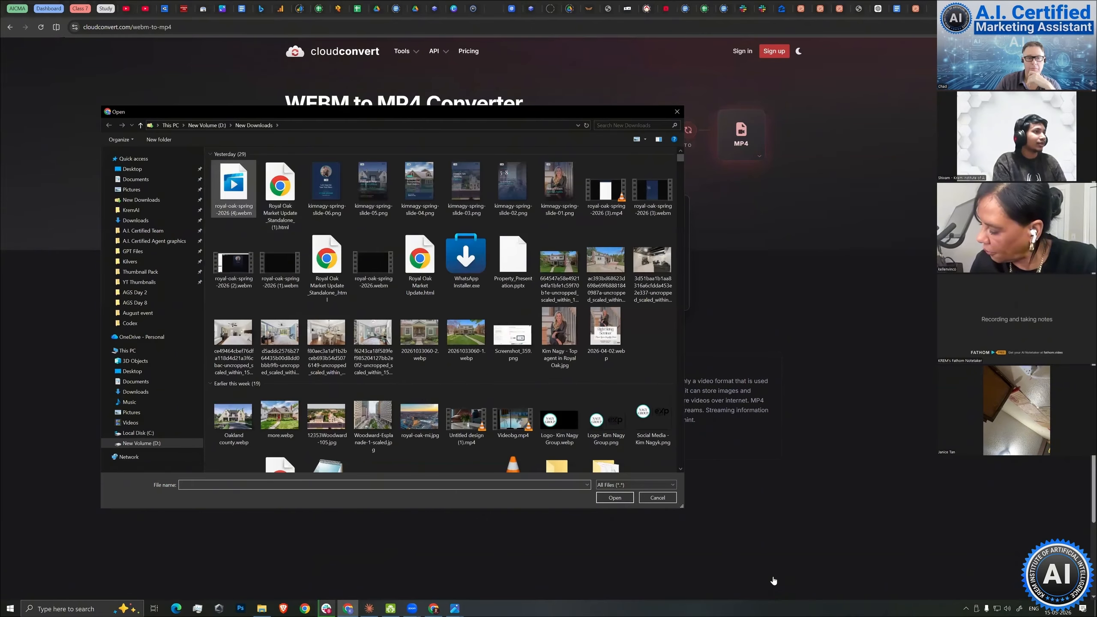
key(Return)
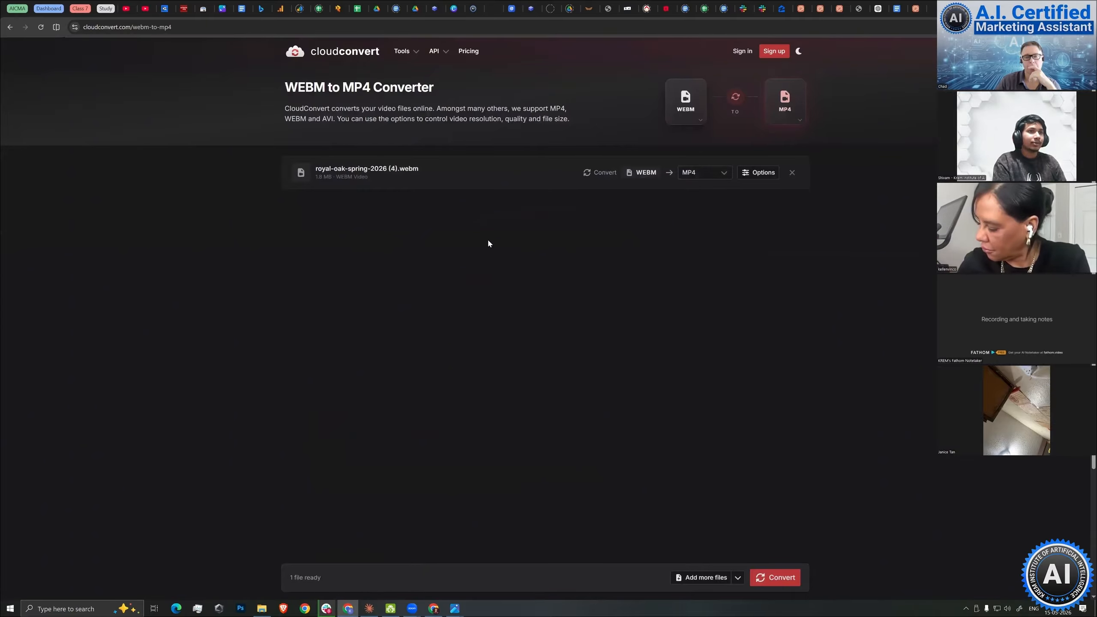
key(Return)
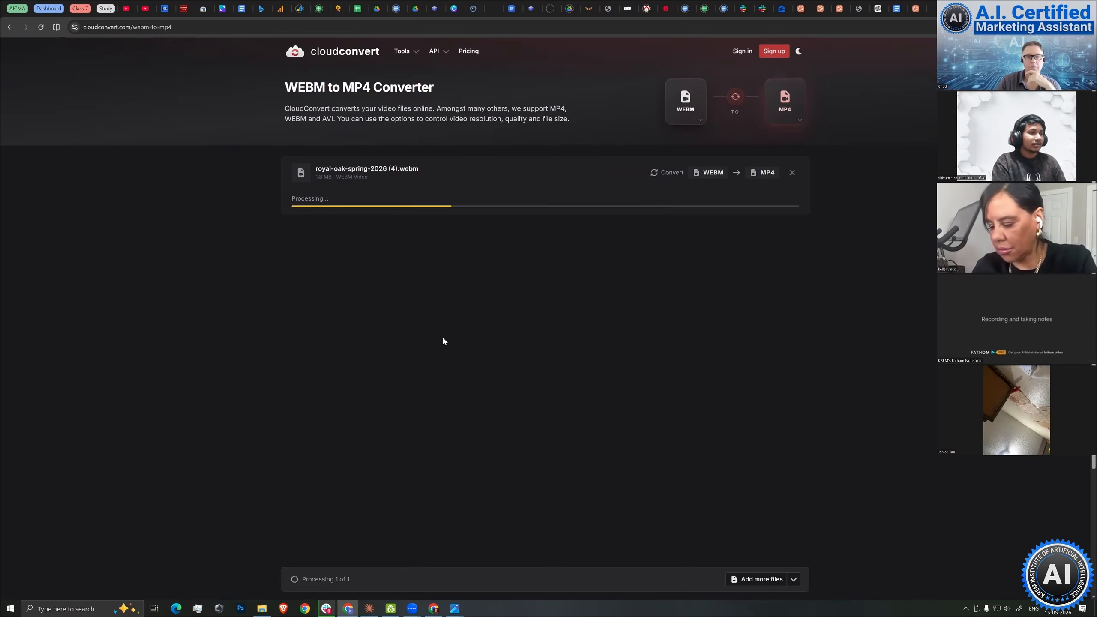
click(261, 608)
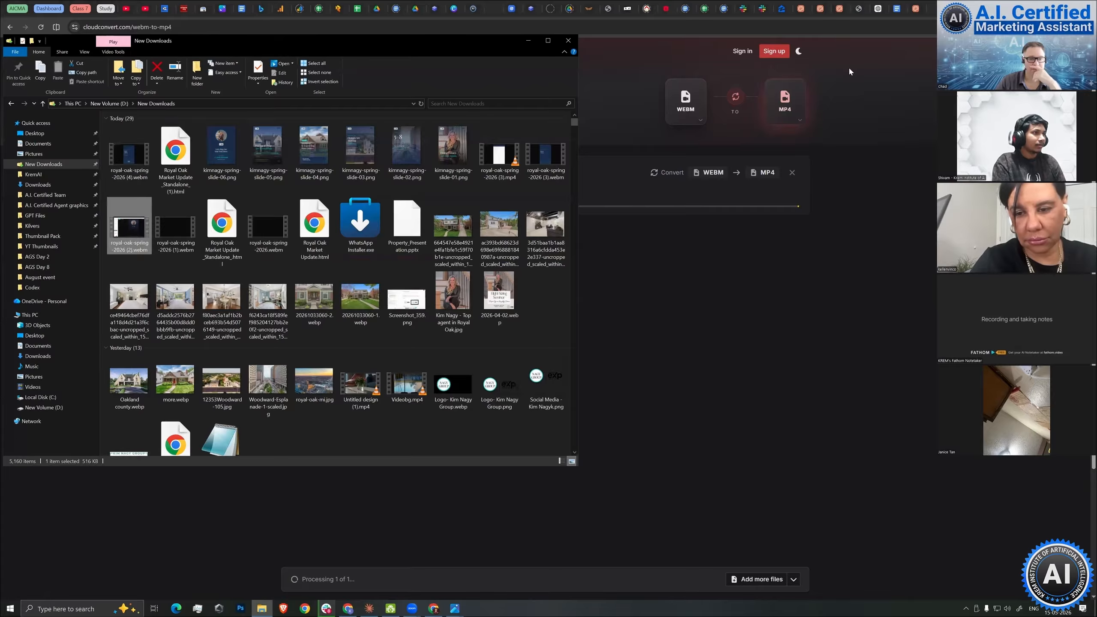
Close Movies & TV and play royal-oak-spring-2026 (3).mp4 in VLC instead.
click(577, 351)
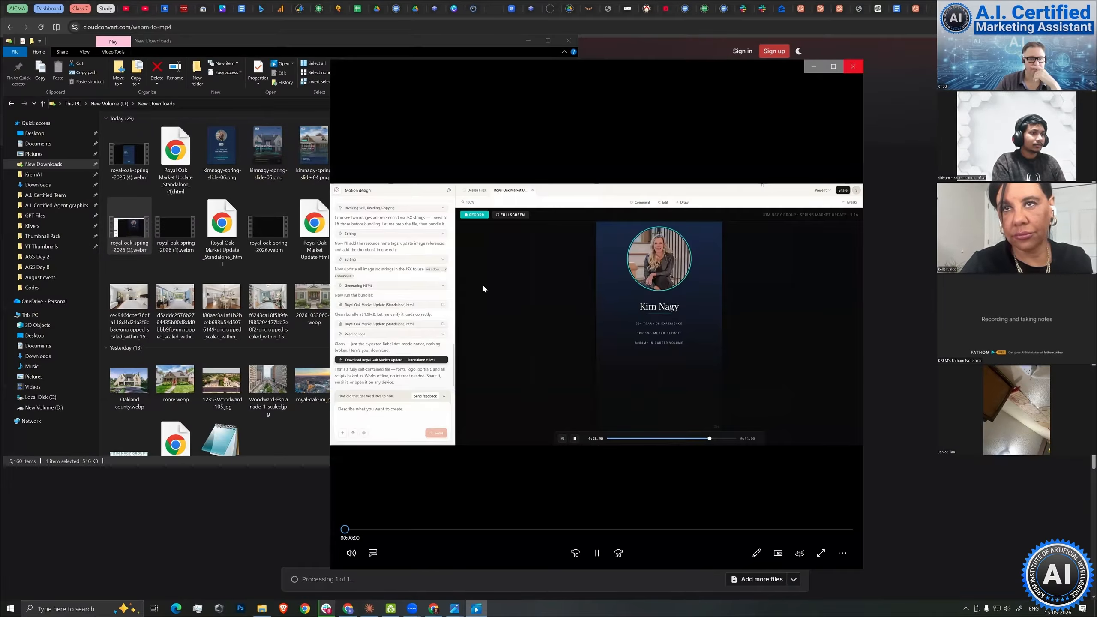
key(alt+F4)
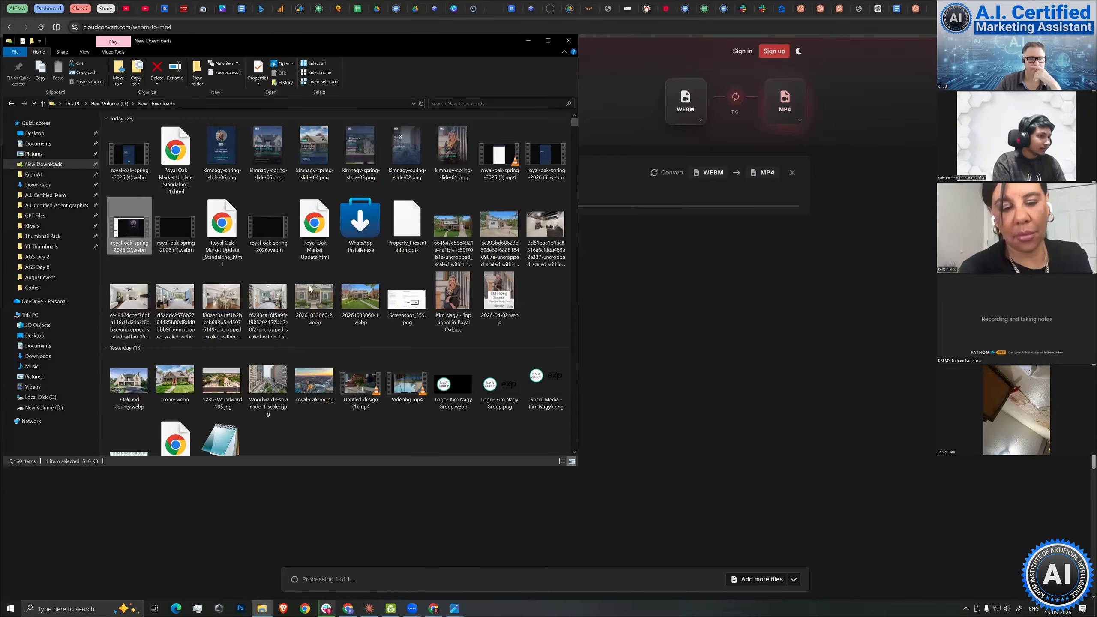
click(499, 152)
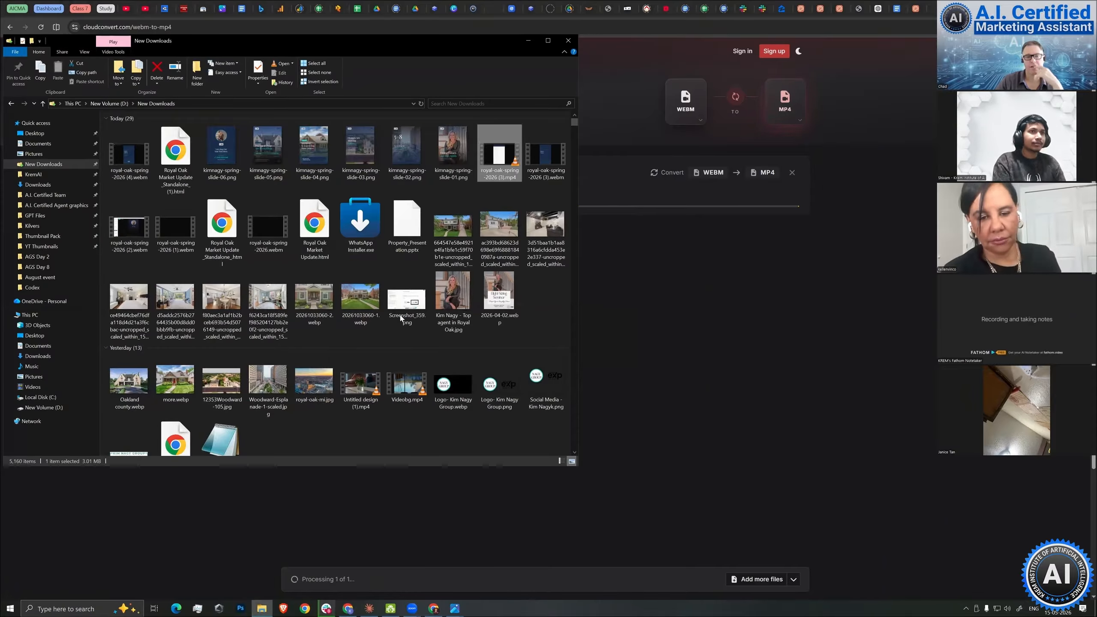
key(Return)
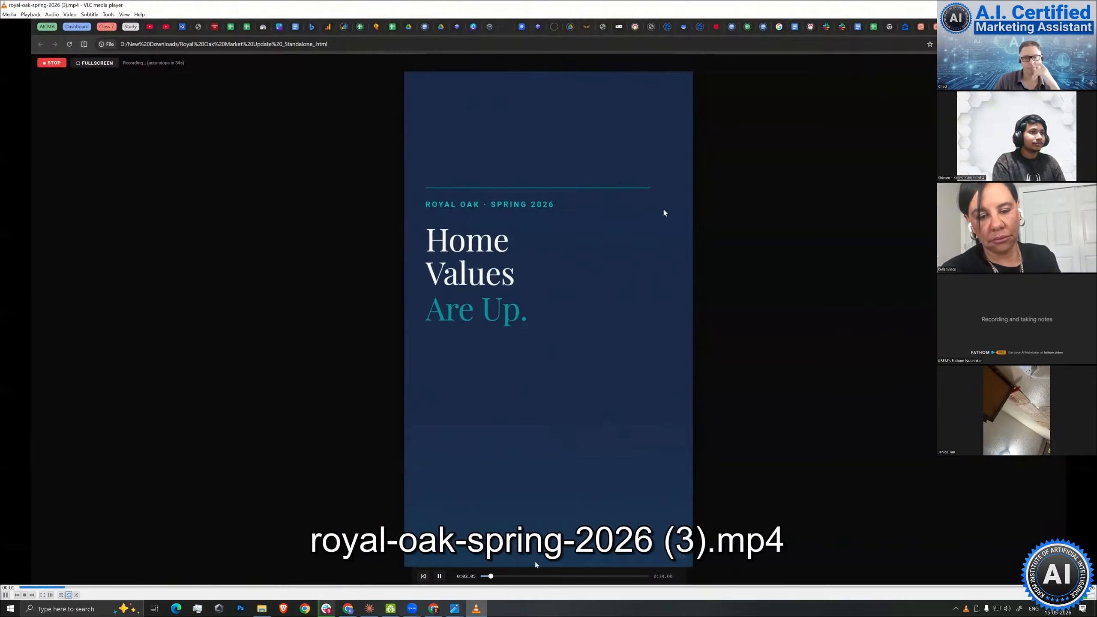
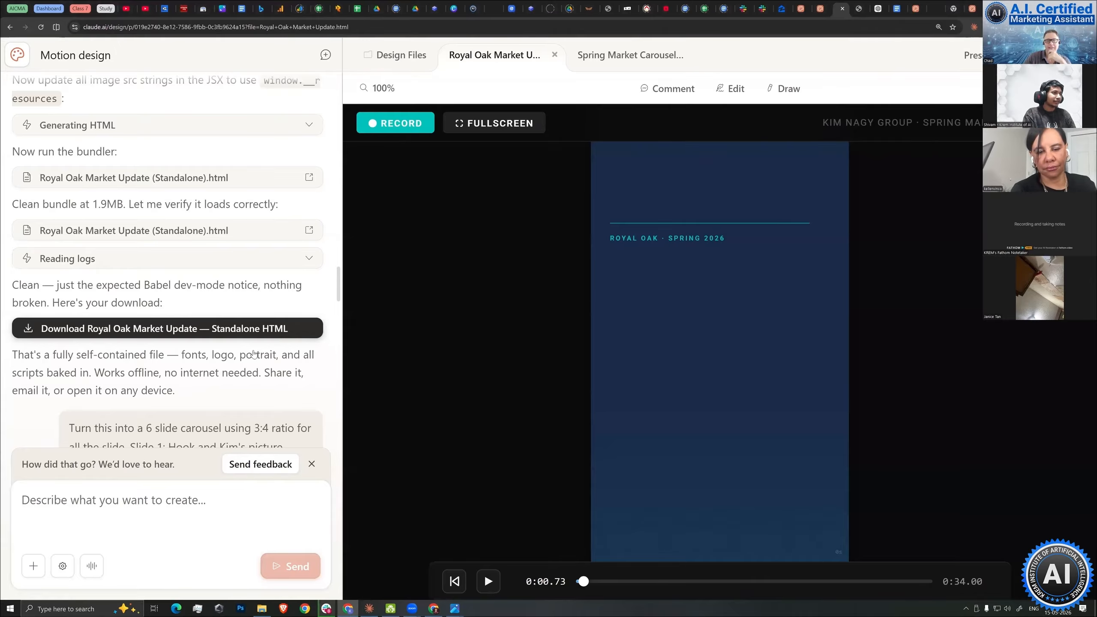
Scroll up and down through the chat to reread the six-slide carousel request.
scroll(303, 279, up, 2)
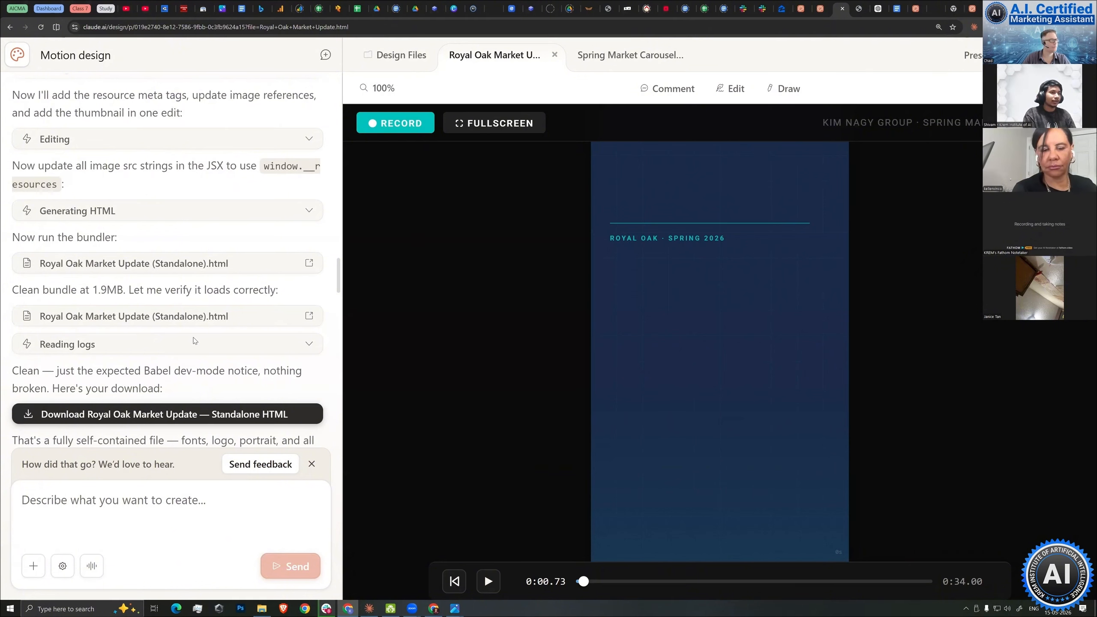
scroll(221, 300, down, 4)
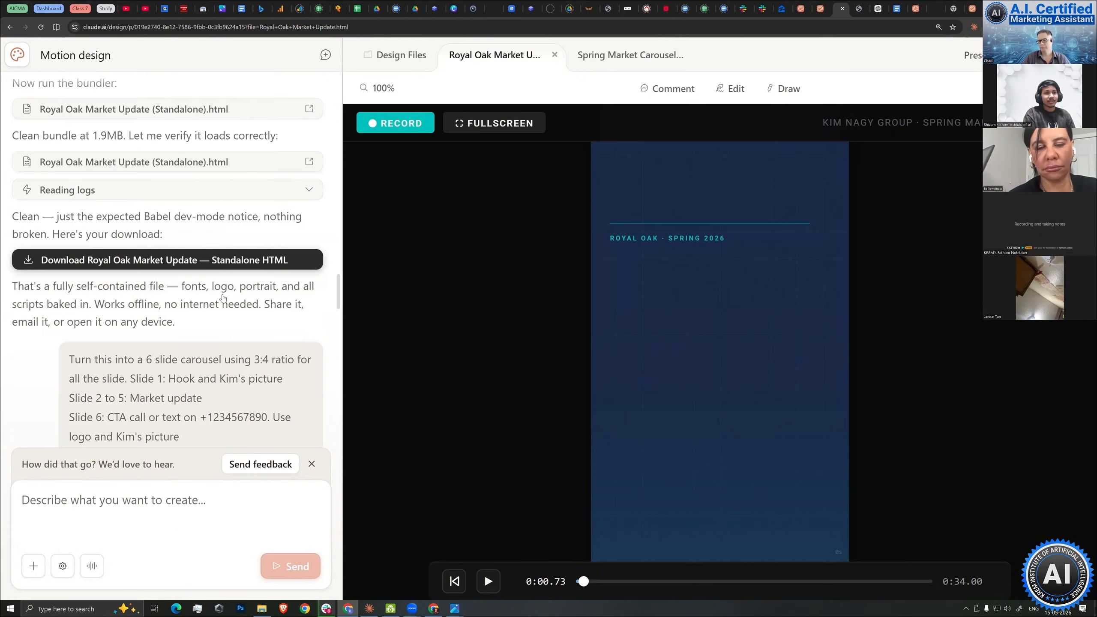
scroll(245, 330, up, 3)
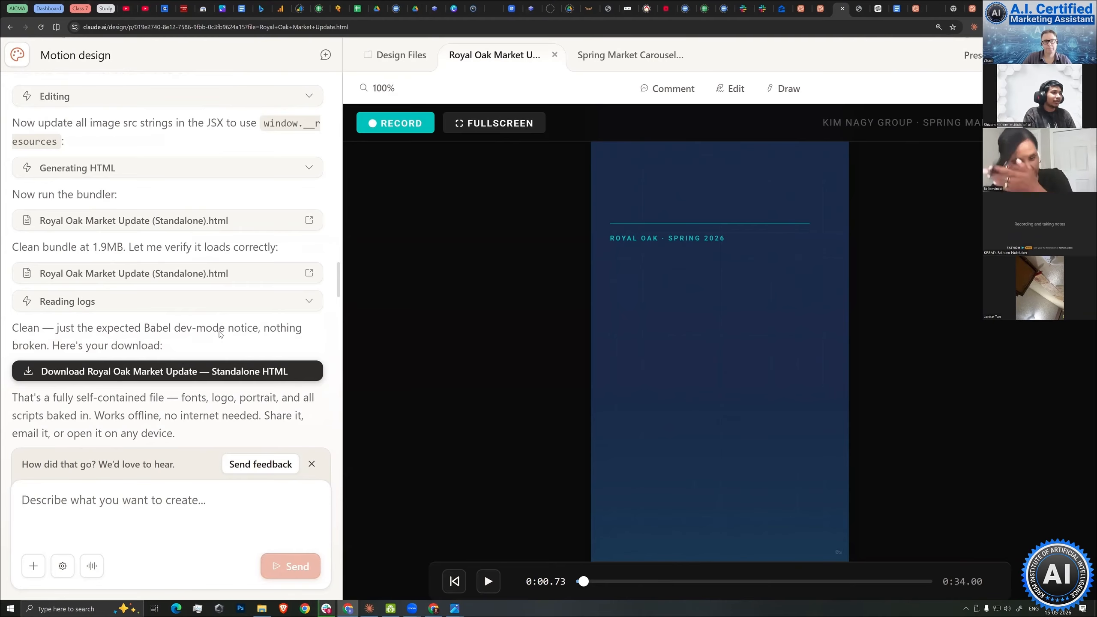
scroll(220, 333, down, 3)
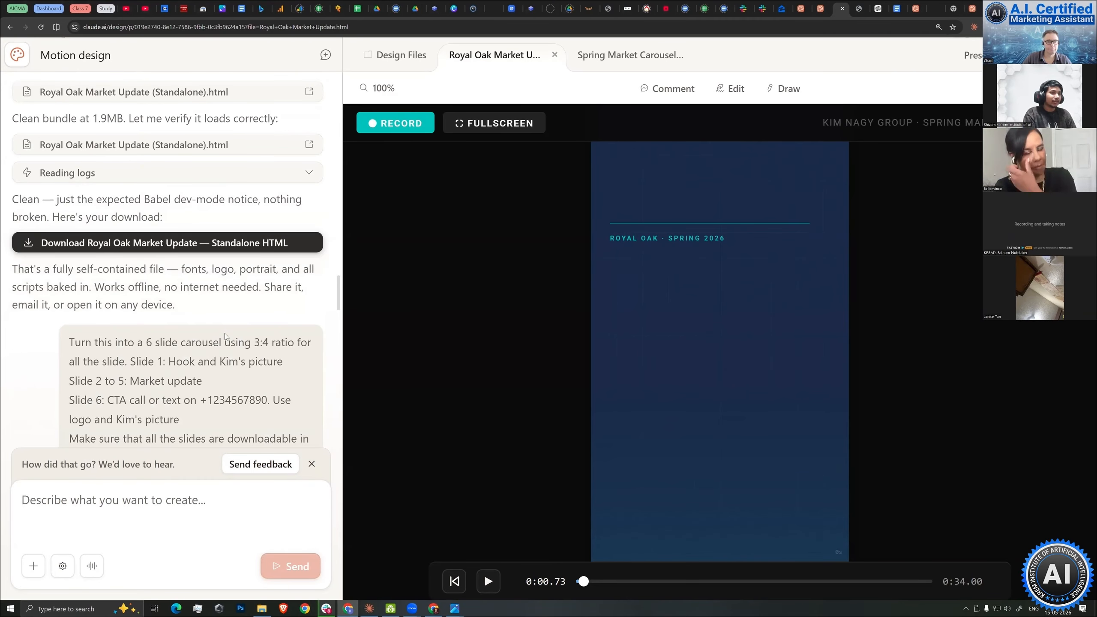
scroll(225, 337, up, 3)
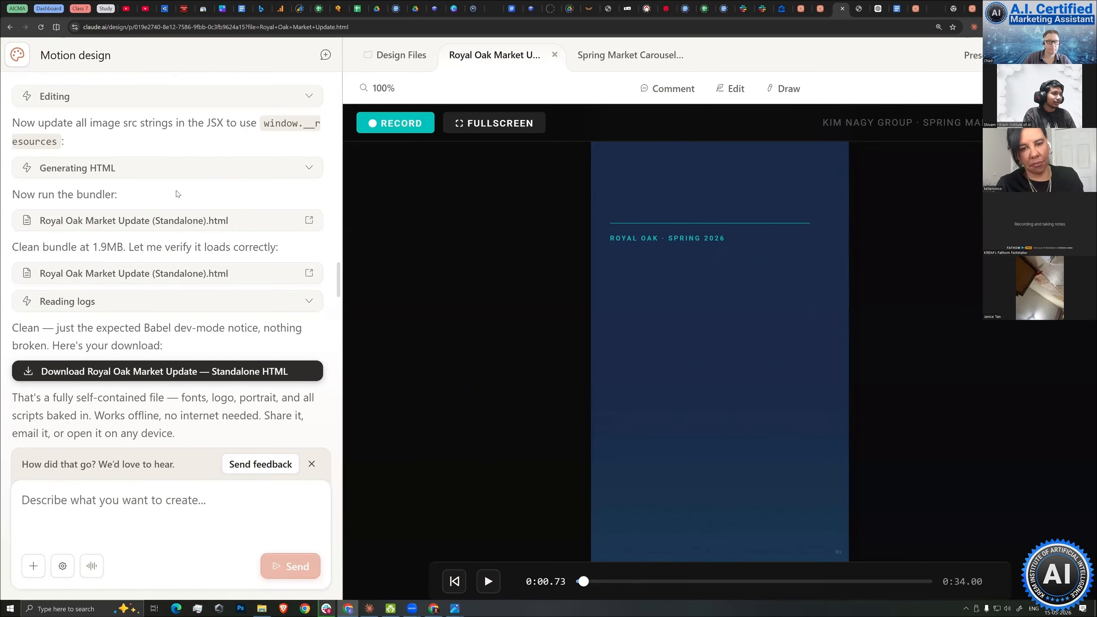
scroll(195, 255, down, 1)
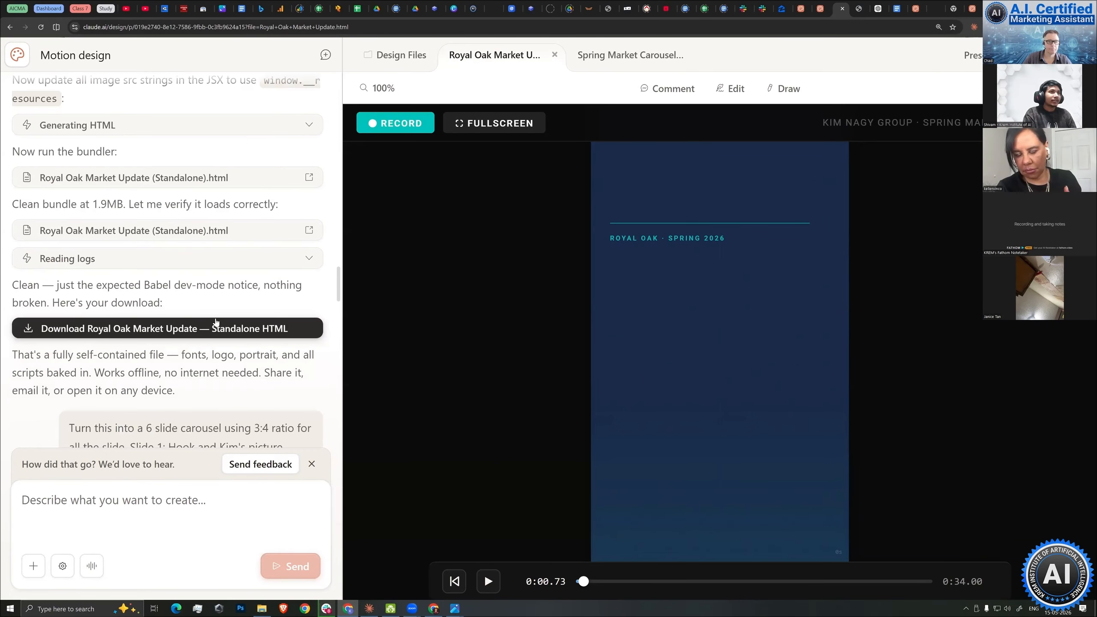
scroll(216, 322, down, 6)
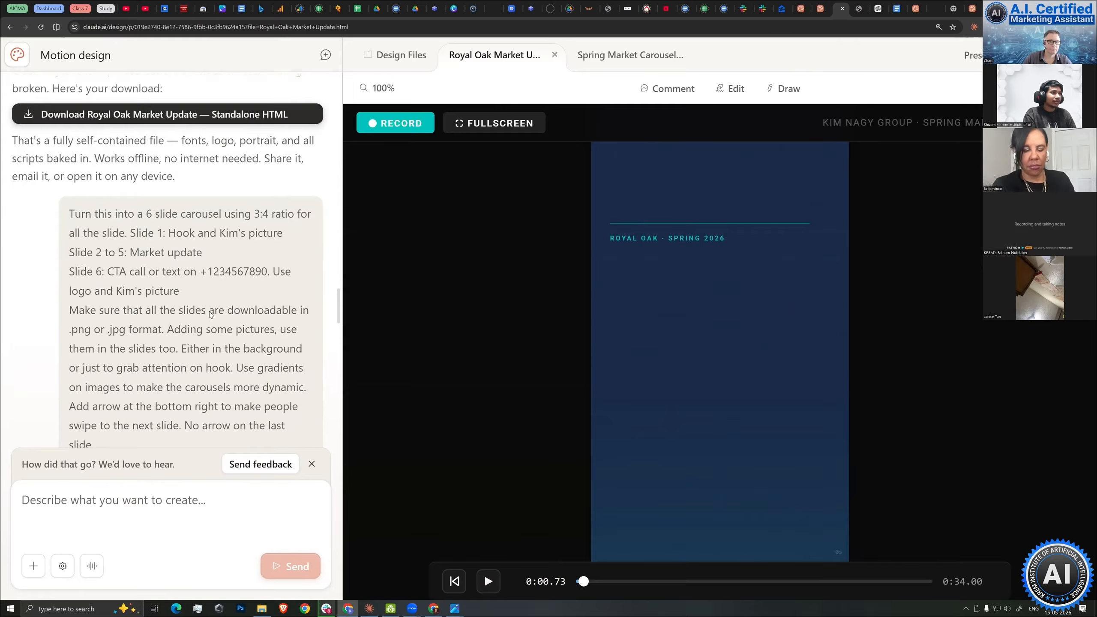
scroll(228, 413, up, 10)
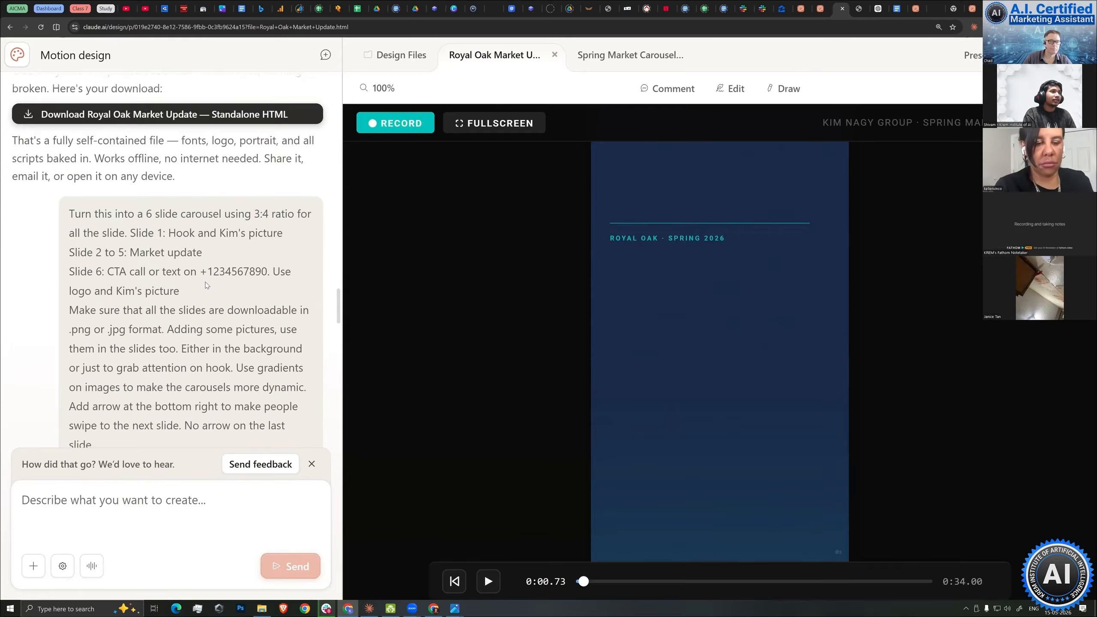
scroll(224, 330, up, 15)
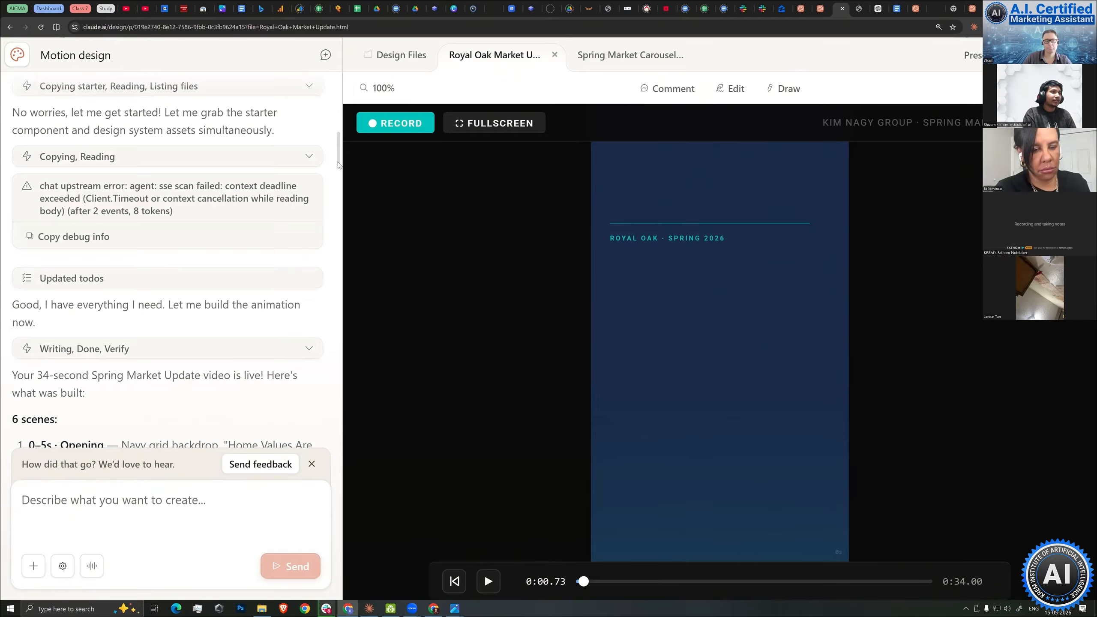
drag(76, 160, 248, 429)
click(231, 260)
scroll(230, 260, down, 3)
scroll(229, 259, down, 20)
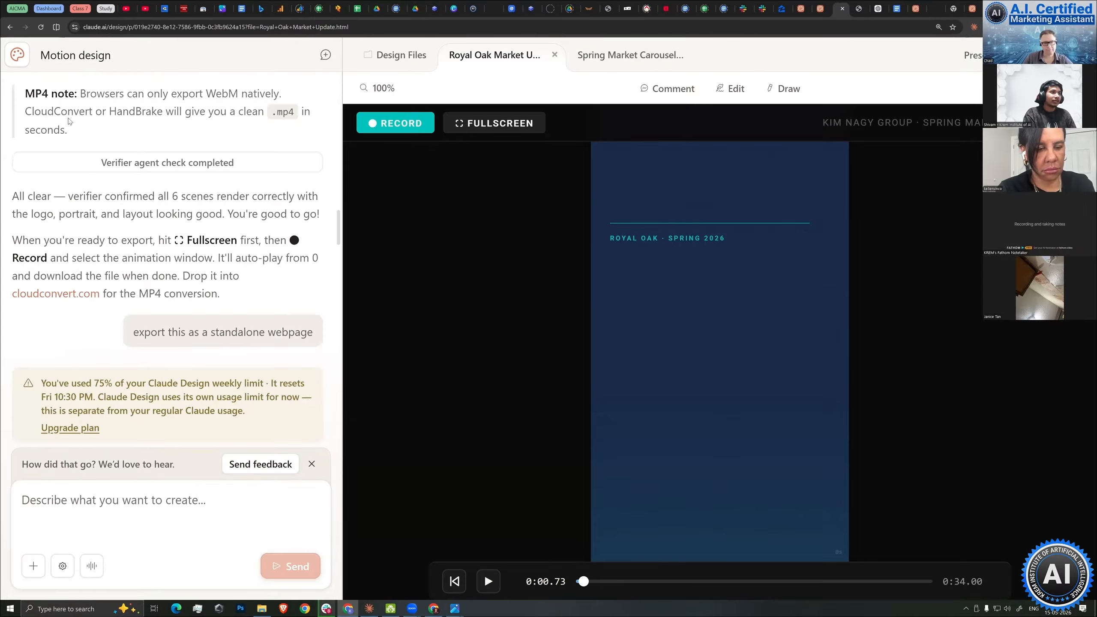
scroll(91, 170, up, 10)
scroll(173, 172, up, 4)
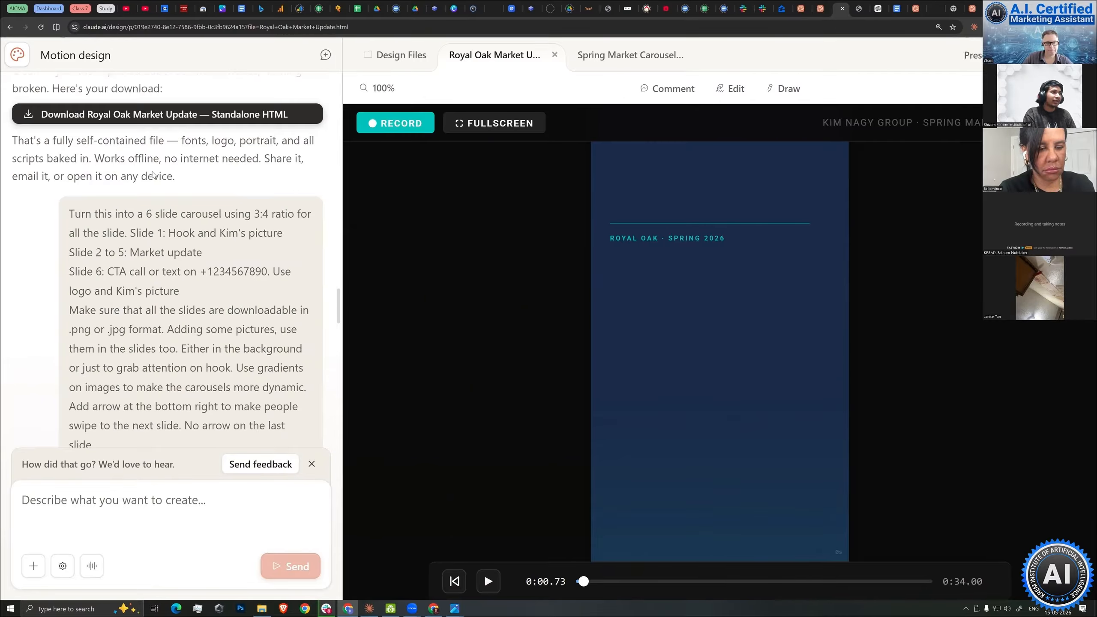
scroll(216, 173, down, 3)
scroll(258, 175, up, 2)
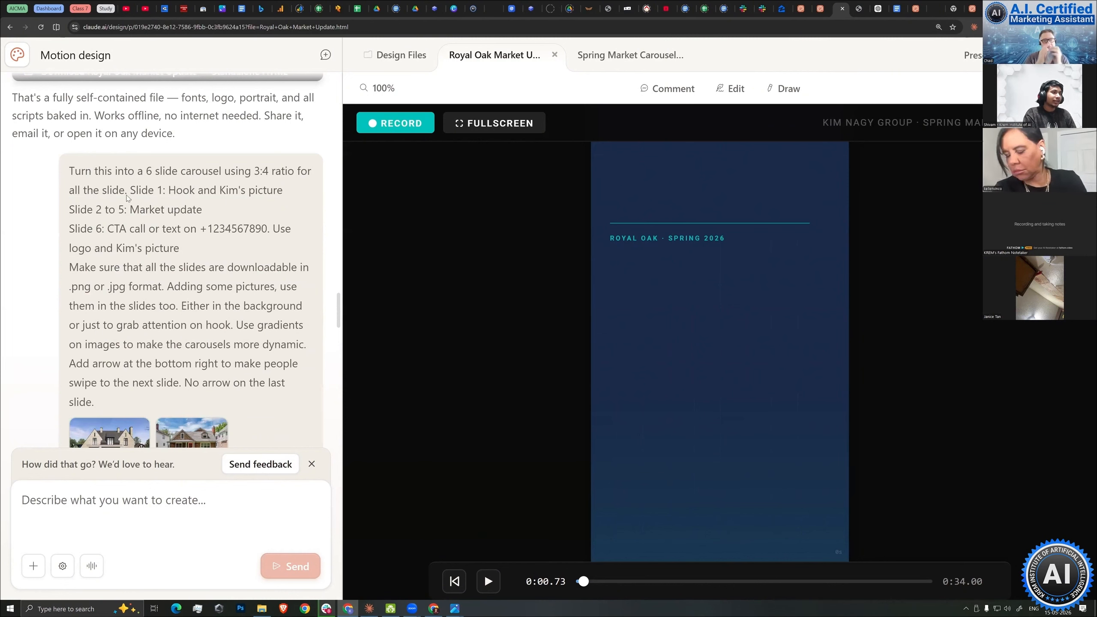
Highlight 'slide carousel using' and 'Market update' in the prompt, then scroll to the carousel.
drag(152, 171, 254, 172)
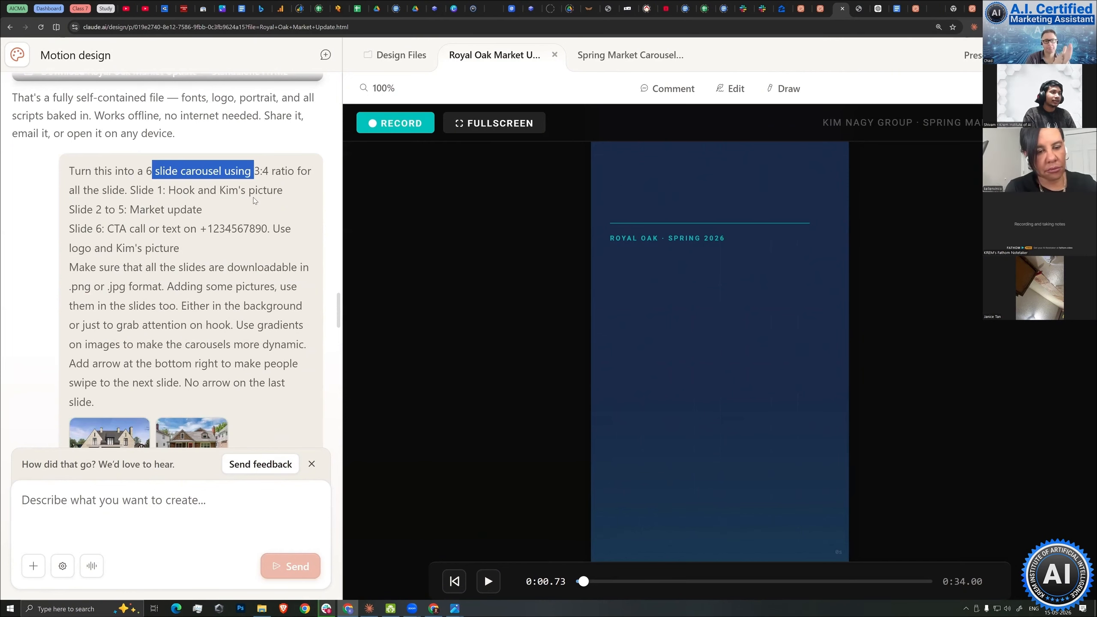
click(178, 213)
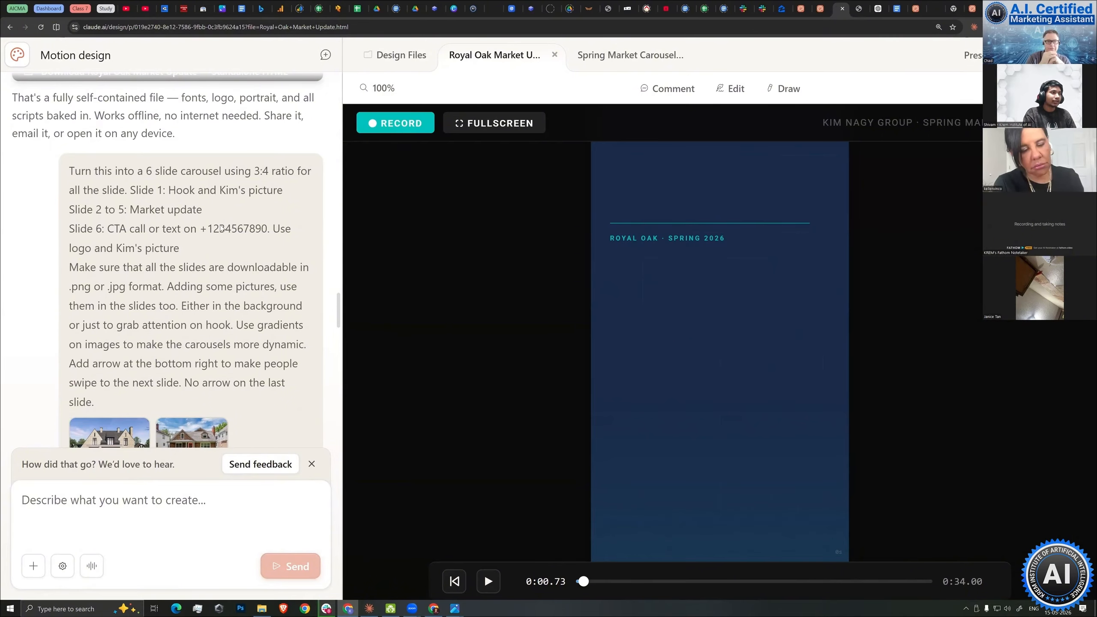
drag(202, 210, 182, 249)
click(106, 187)
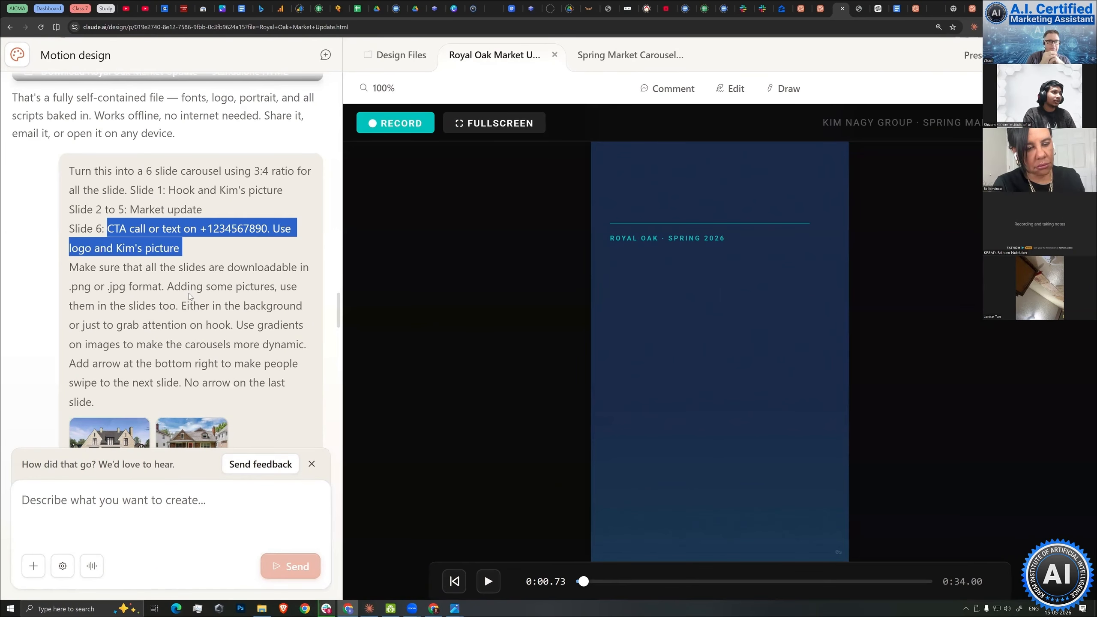
click(189, 297)
scroll(196, 285, down, 2)
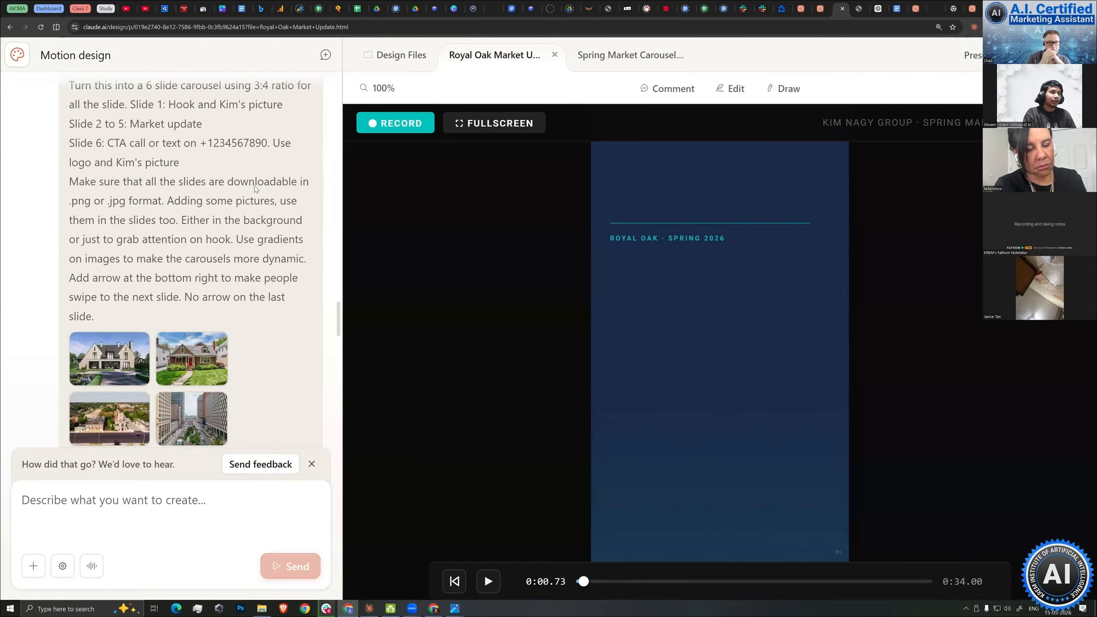
scroll(189, 216, down, 2)
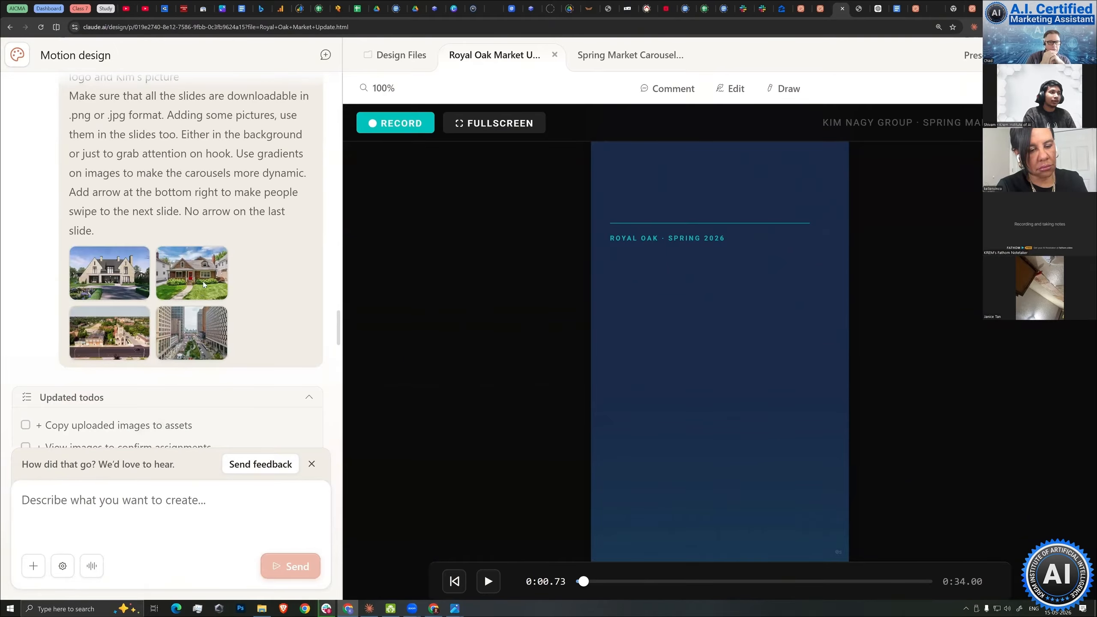
scroll(204, 284, up, 2)
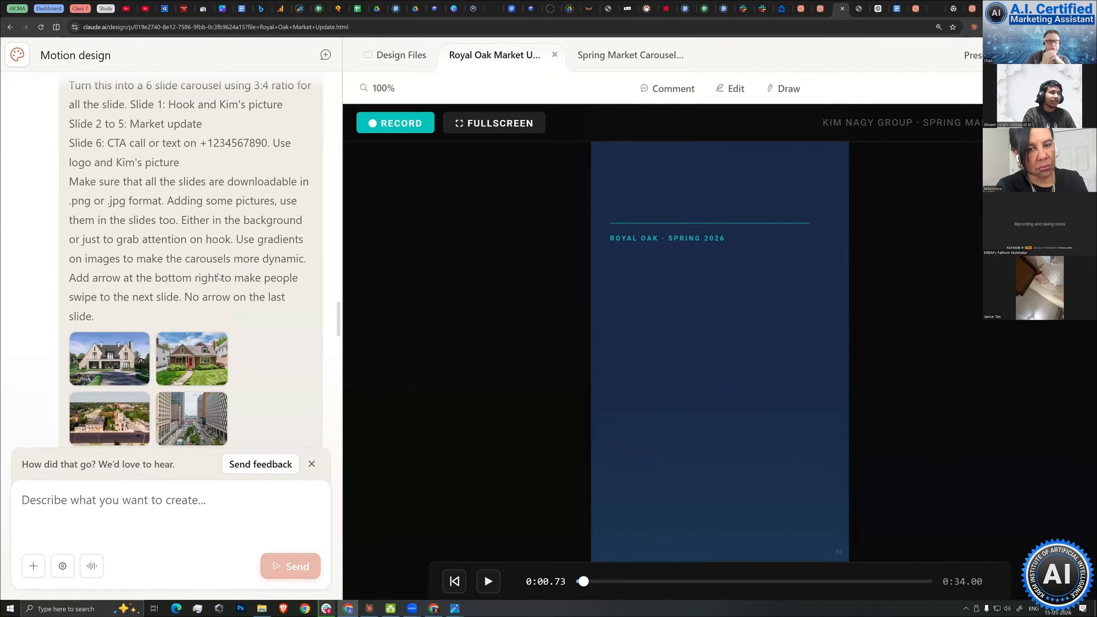
scroll(78, 182, up, 2)
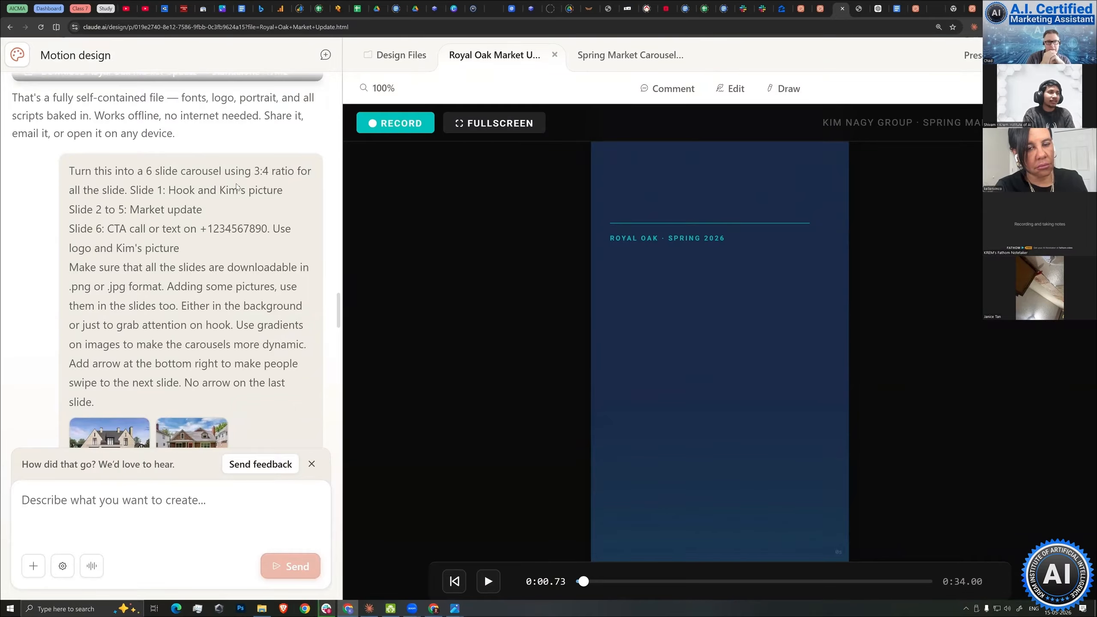
scroll(204, 191, down, 2)
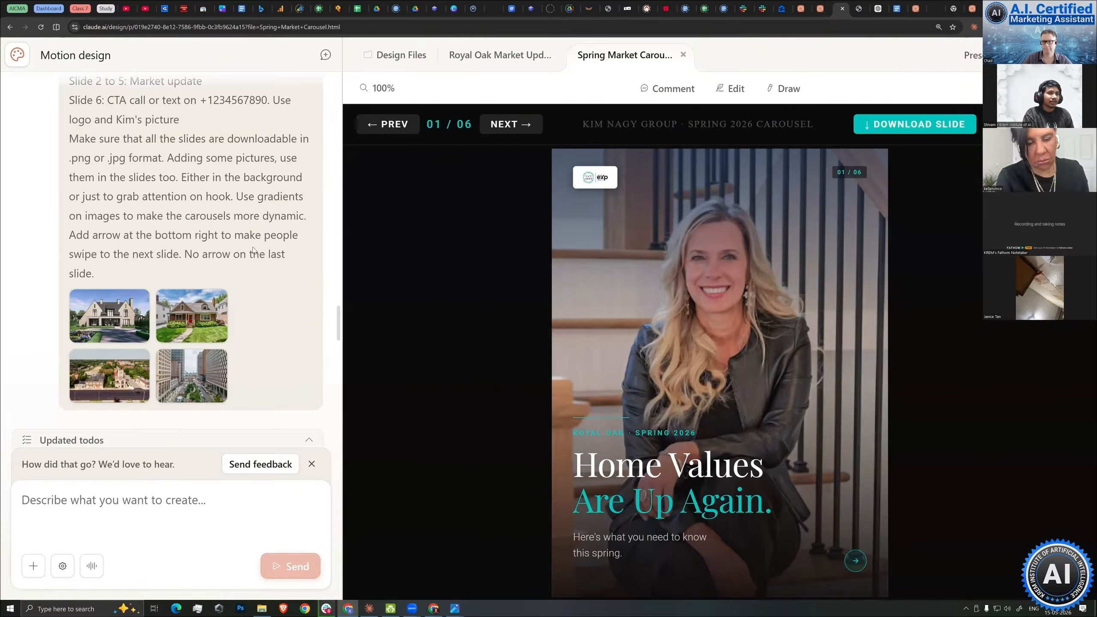
Advance the Spring Market Carousel from slide 1 to slide 04/06.
scroll(208, 289, down, 10)
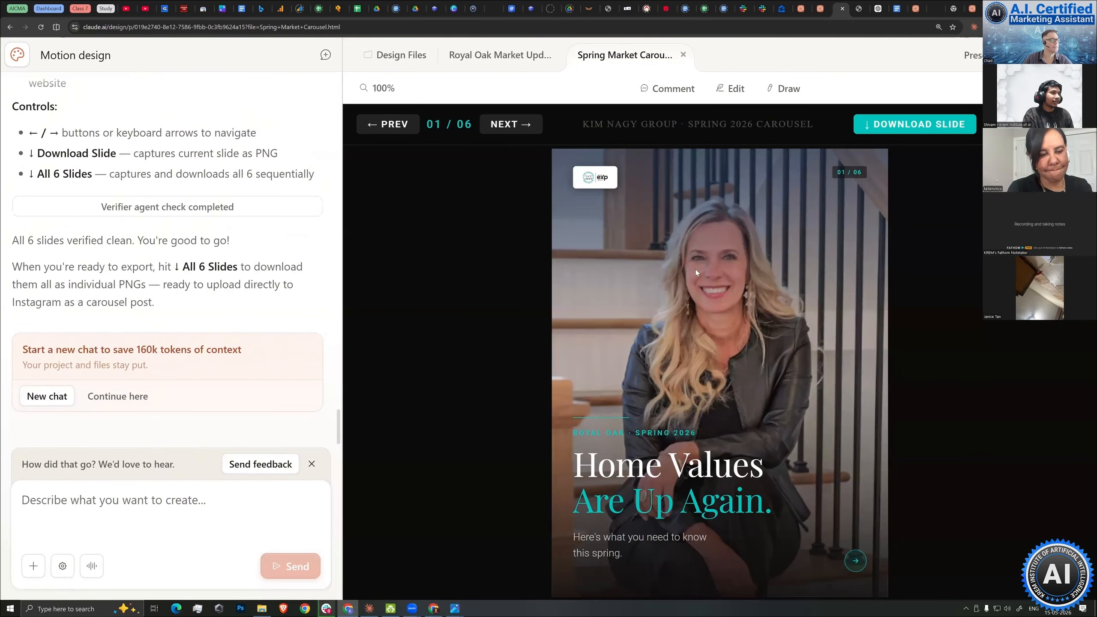
click(502, 125)
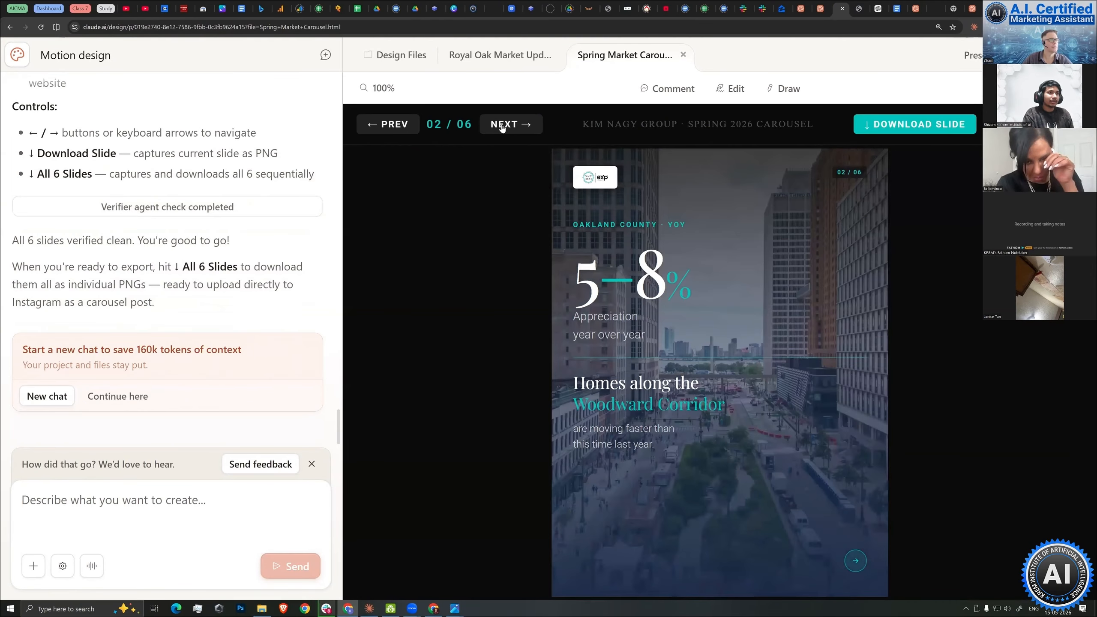
key(Right)
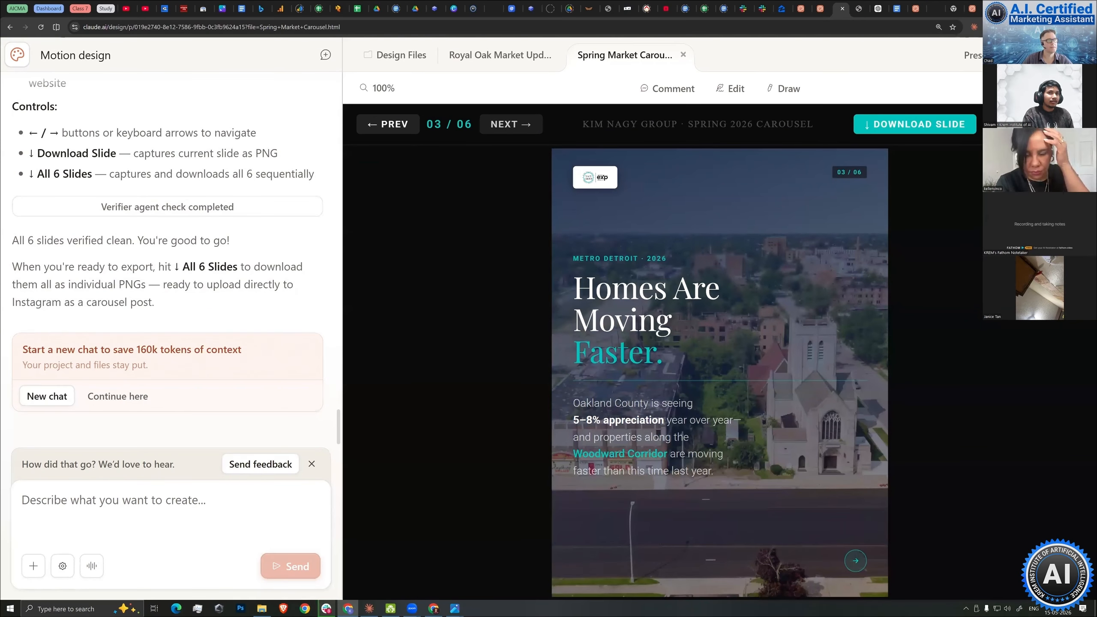
key(Right)
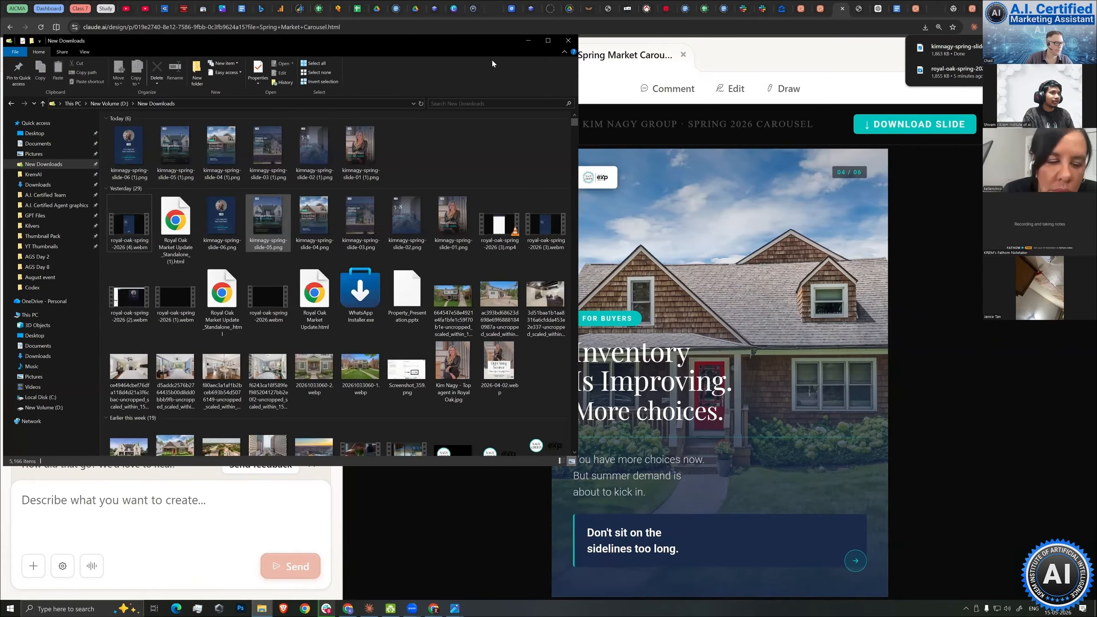
View the downloaded slide PNGs in Photos through slide four, then return to the Chrome carousel.
double_click(361, 151)
key(Left)
key(Left)
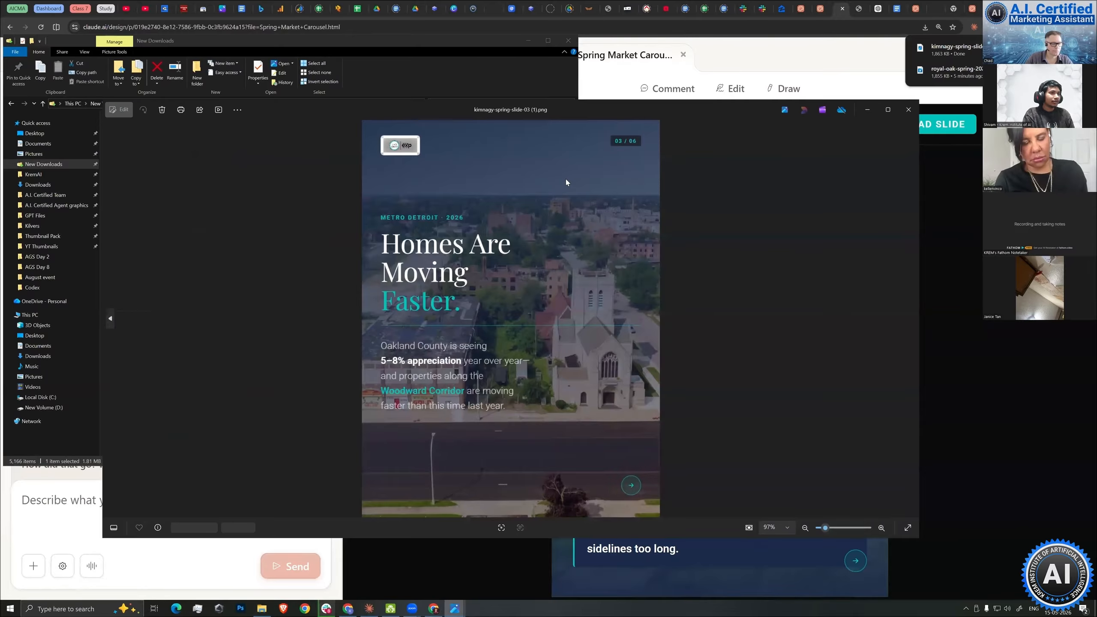
key(Left)
click(909, 109)
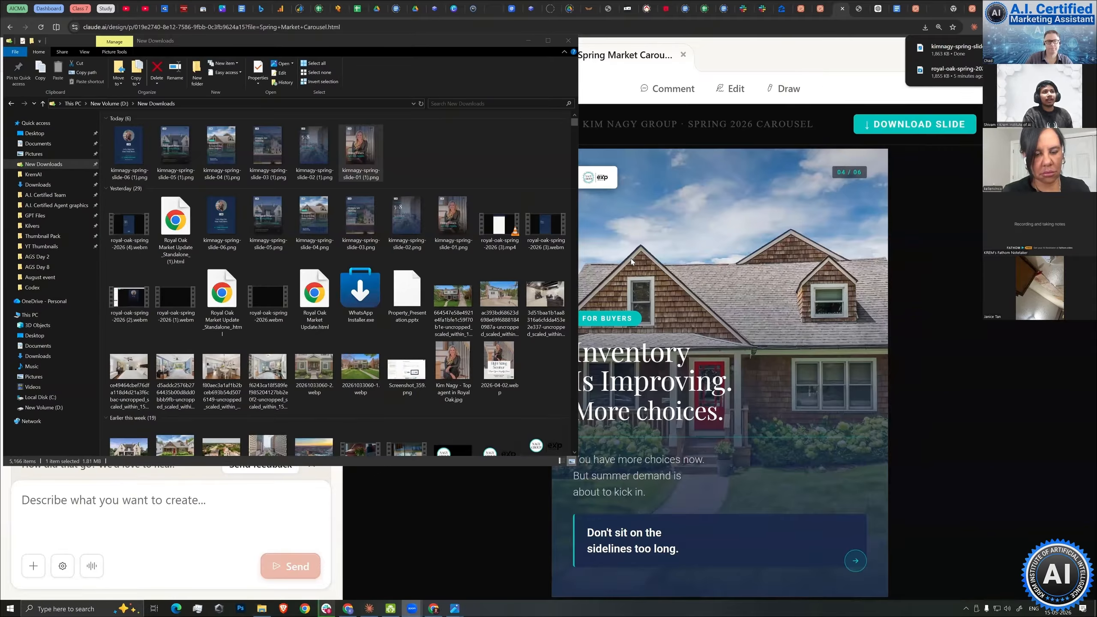
key(alt+Tab)
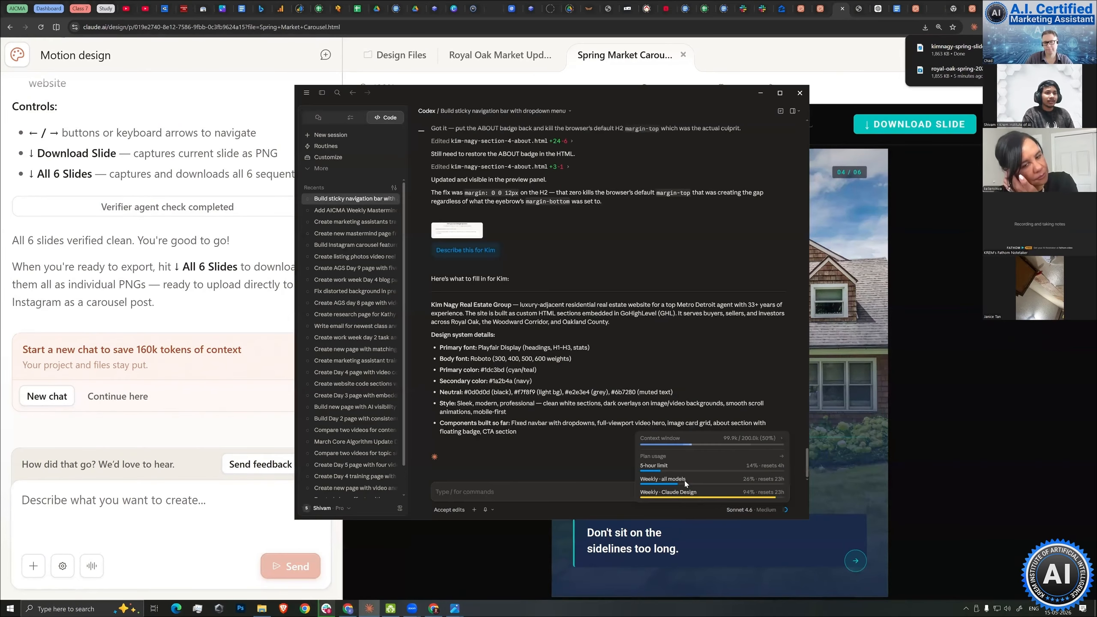
drag(697, 493, 640, 493)
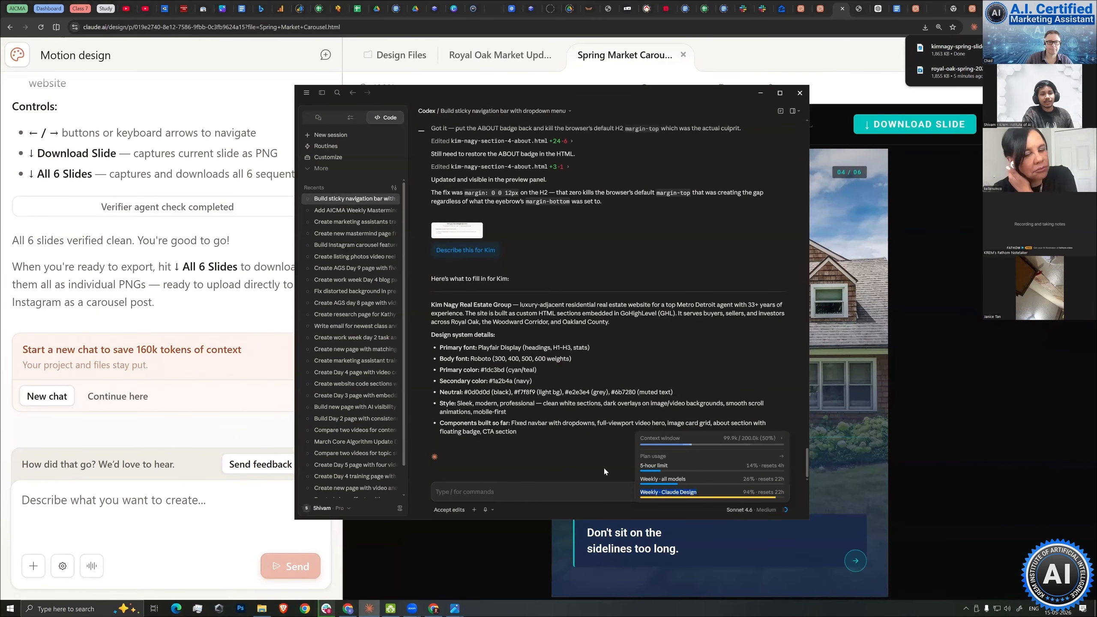
click(672, 462)
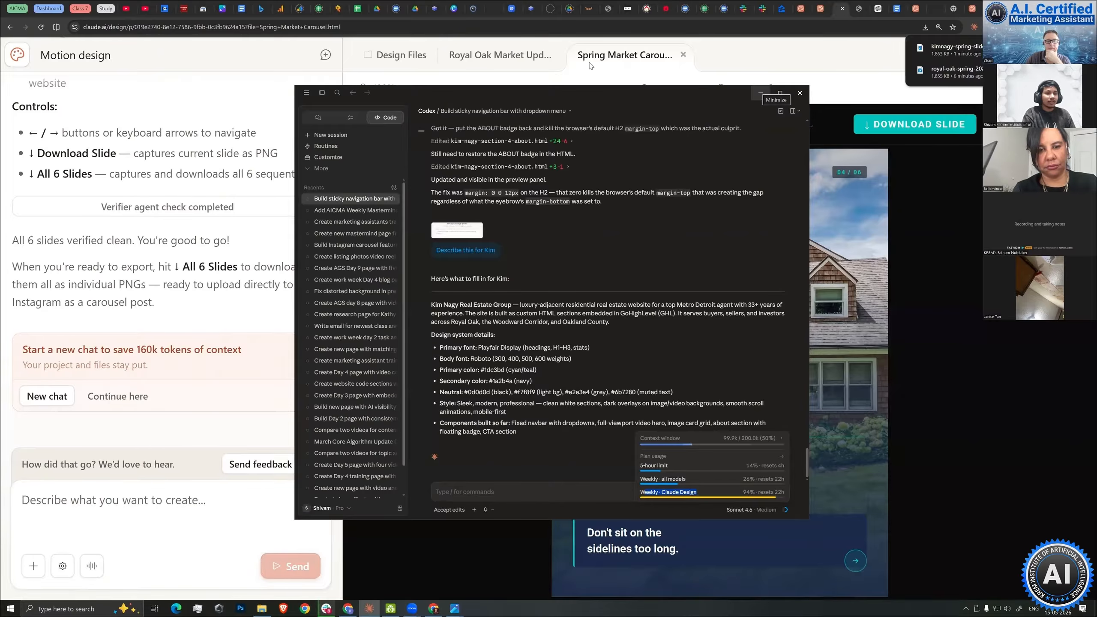
click(970, 3)
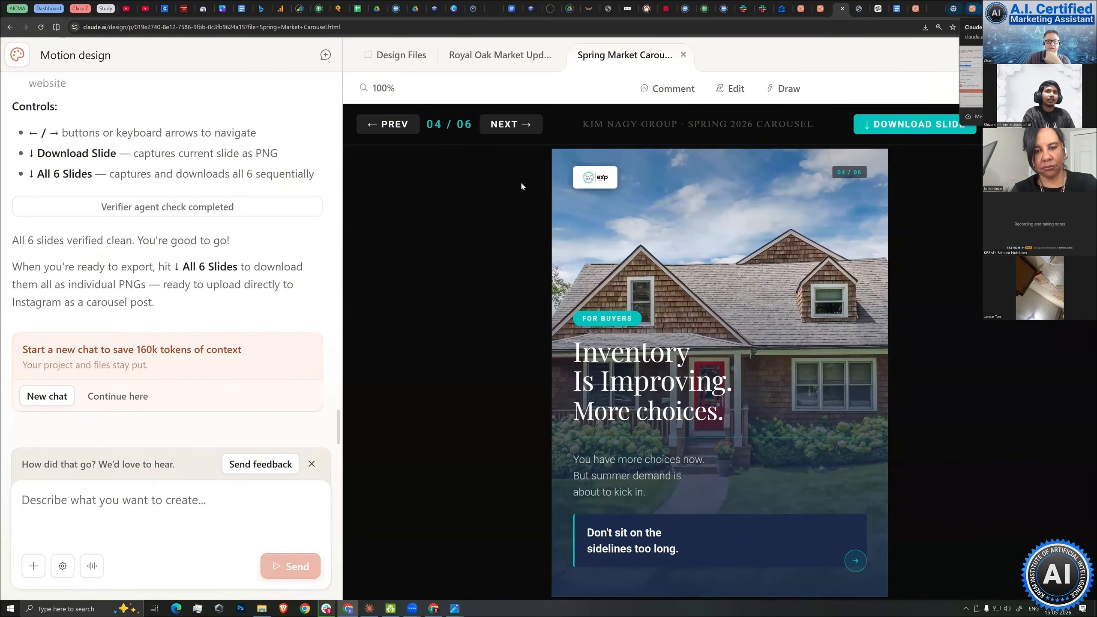
Go to the Claude Design start page's example gallery and select the Shader wallpaper prompt text.
click(972, 9)
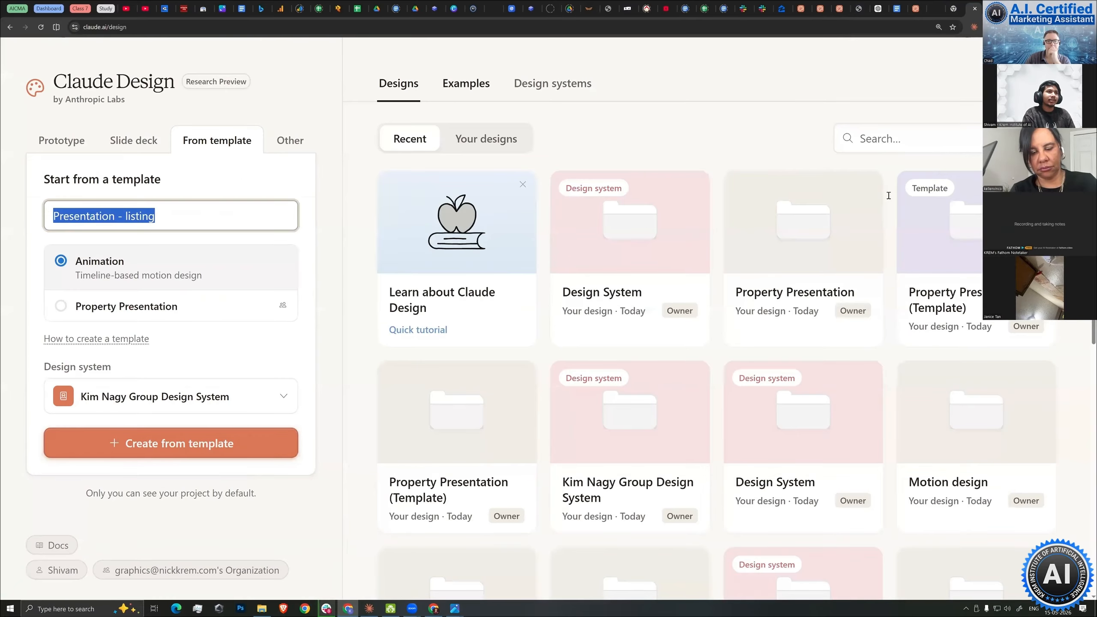
click(465, 84)
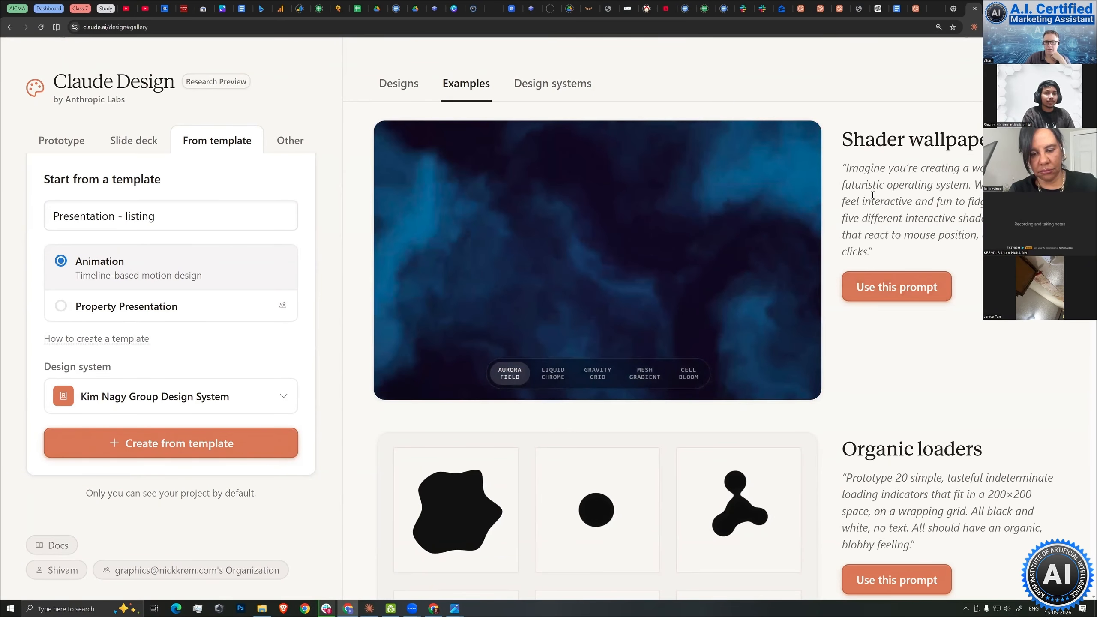
drag(860, 218, 617, 359)
drag(554, 201, 633, 193)
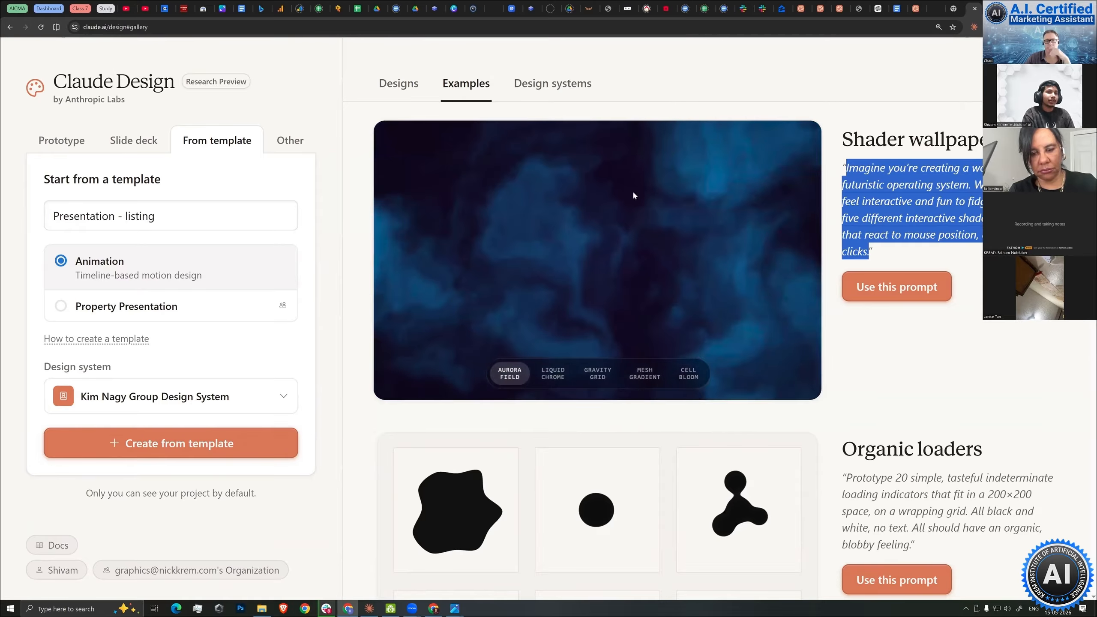
click(588, 231)
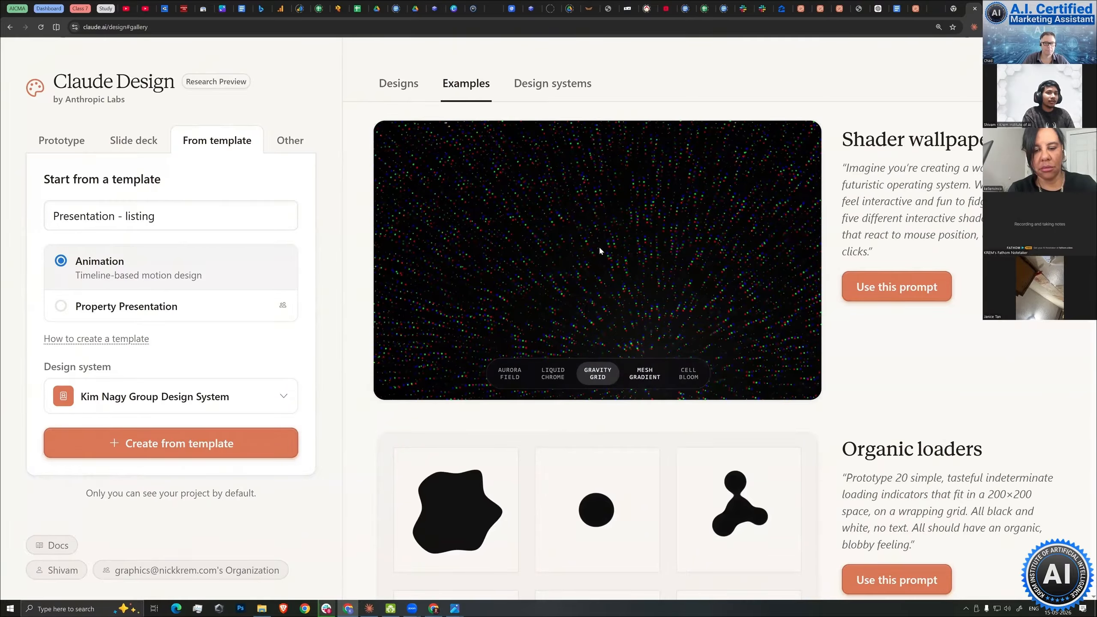
Scroll through the examples gallery to browse the available prompts.
scroll(599, 250, down, 5)
scroll(690, 248, down, 4)
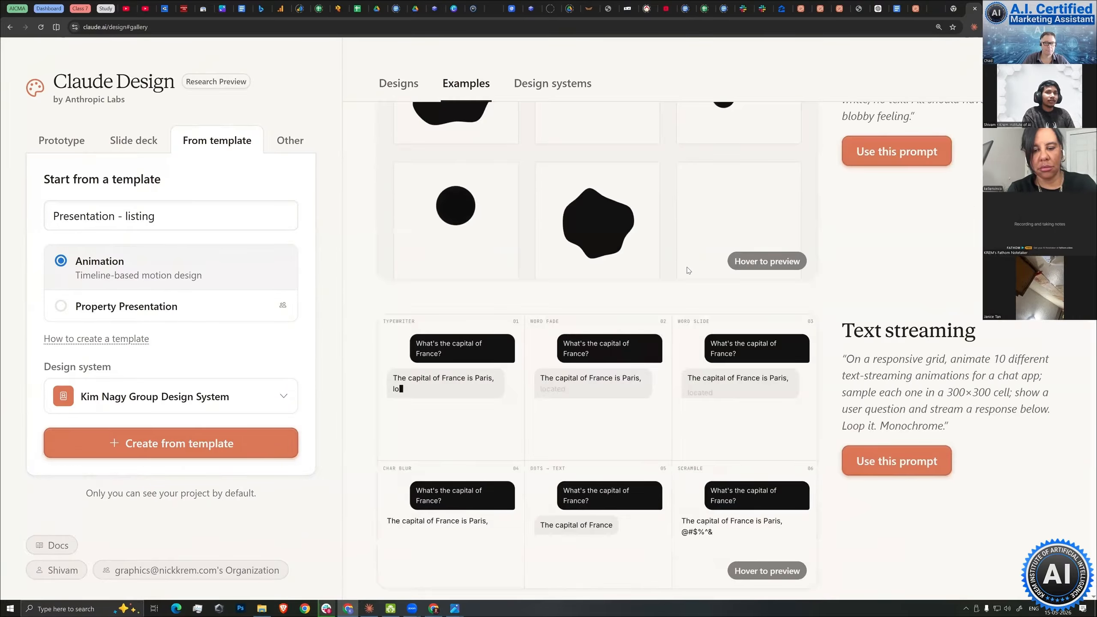
scroll(689, 270, down, 4)
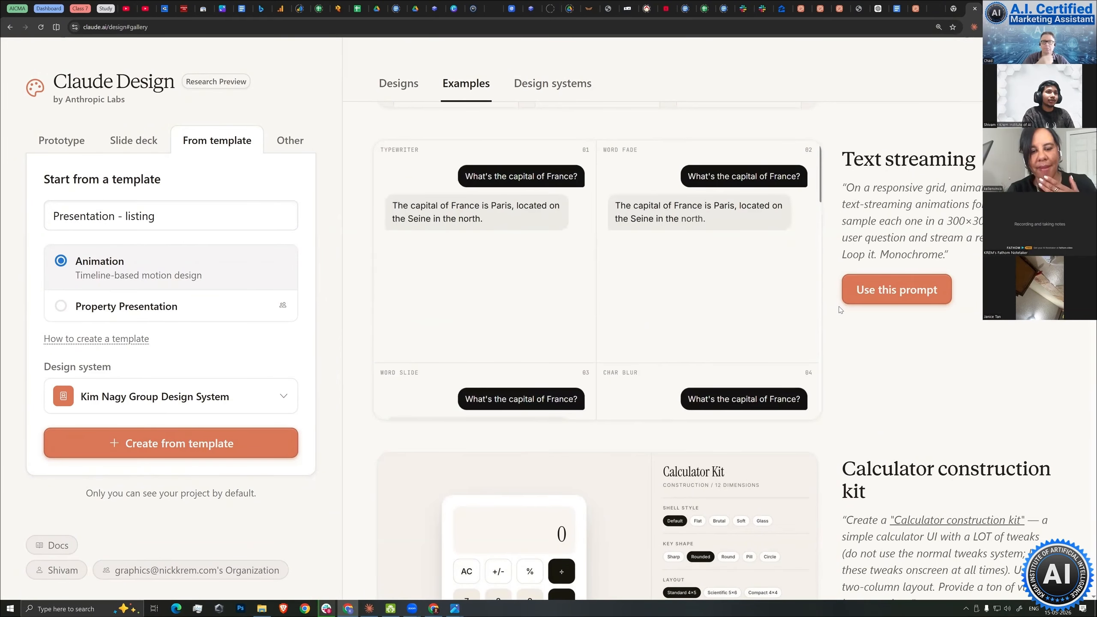
scroll(674, 352, down, 5)
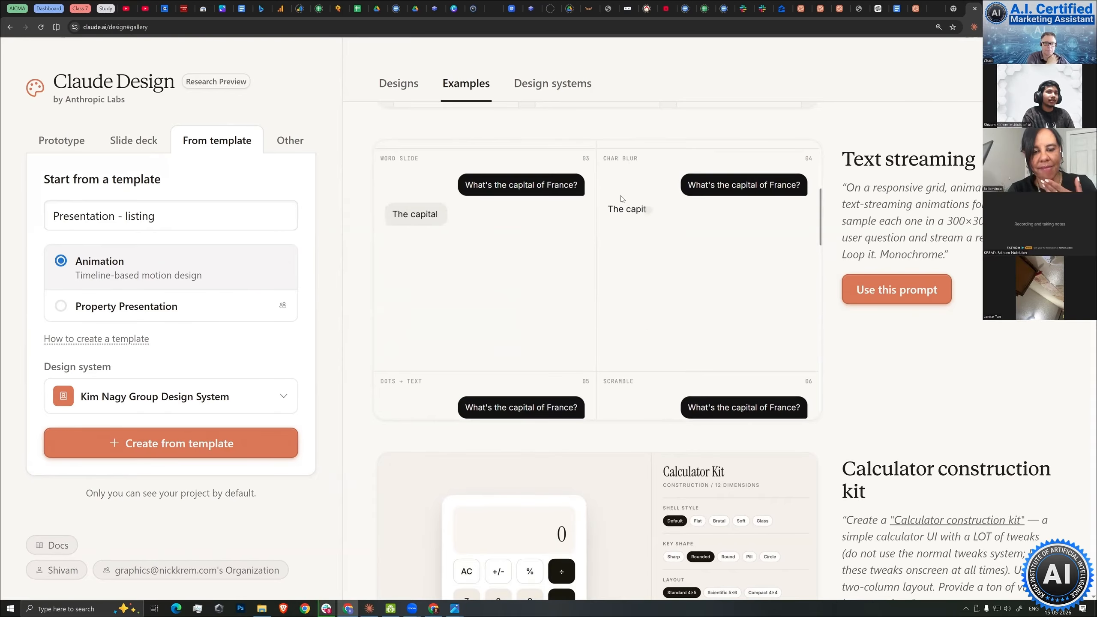
scroll(632, 326, down, 5)
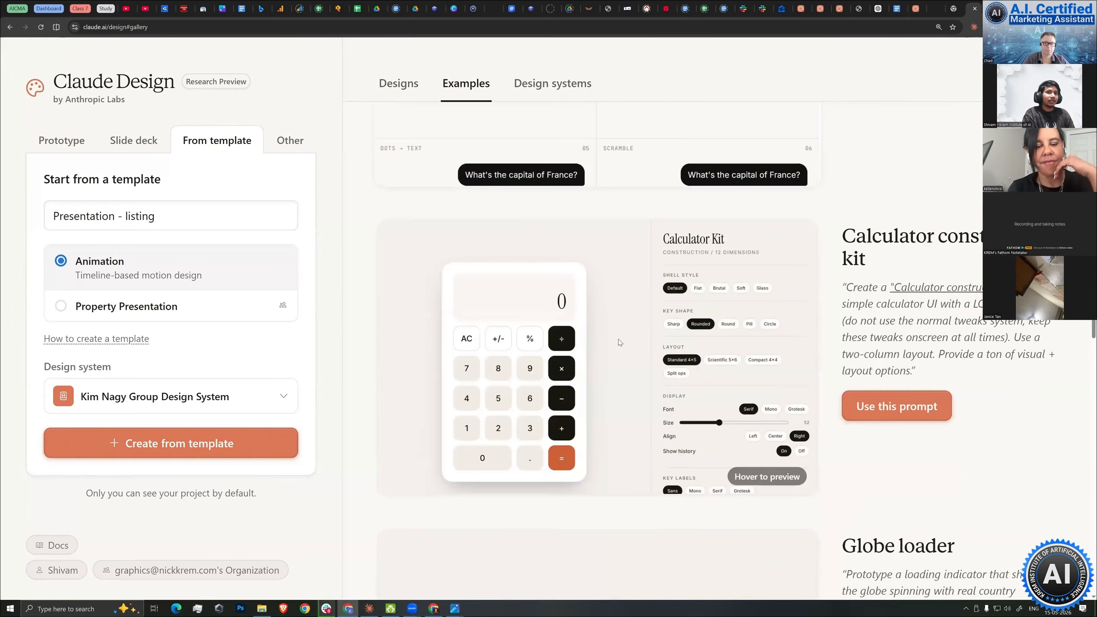
scroll(636, 310, down, 7)
scroll(734, 372, down, 2)
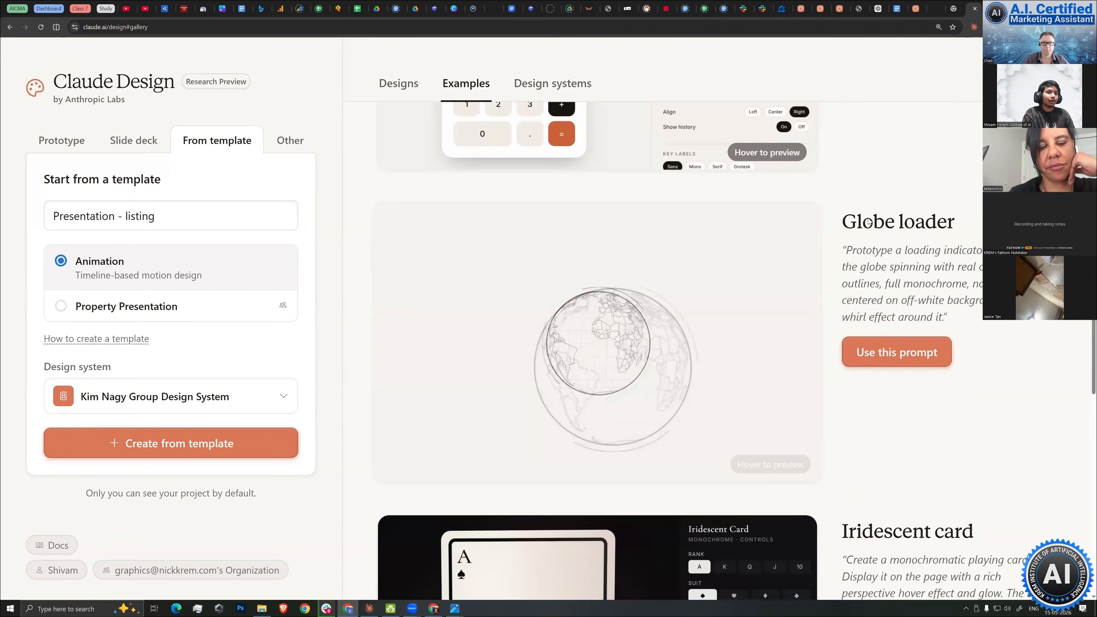
scroll(760, 390, down, 3)
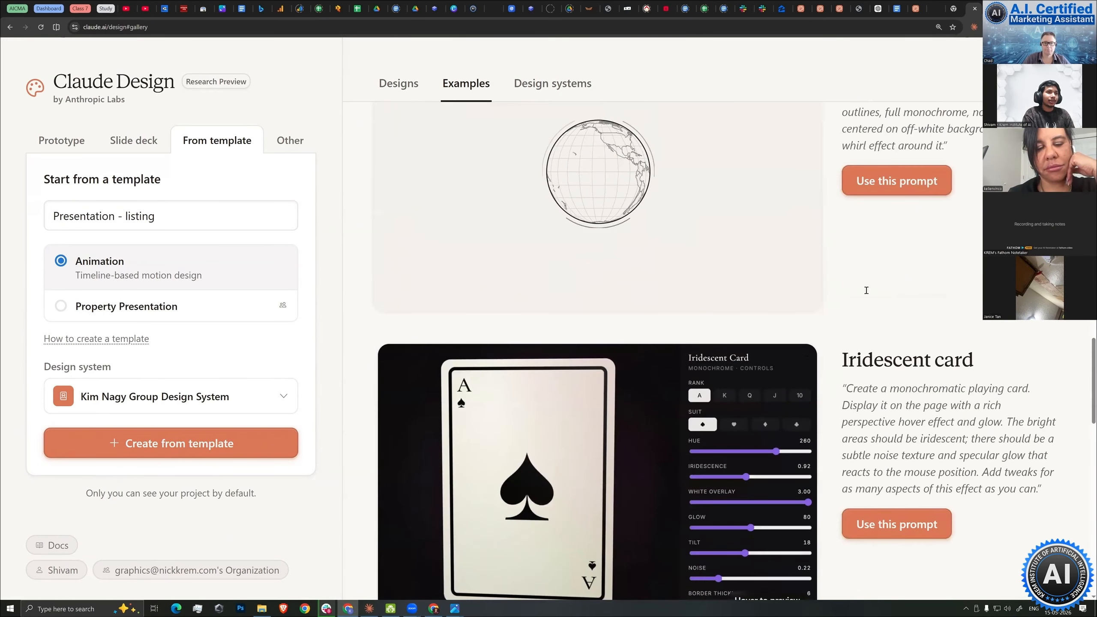
scroll(806, 364, up, 4)
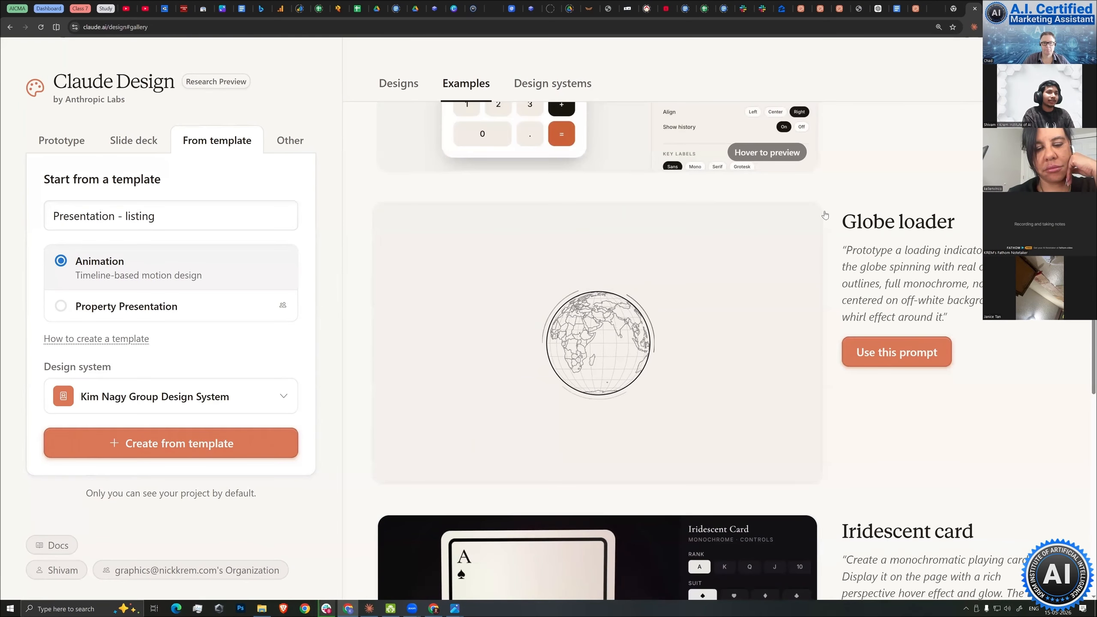
scroll(591, 291, down, 1)
scroll(592, 292, down, 3)
scroll(641, 307, down, 5)
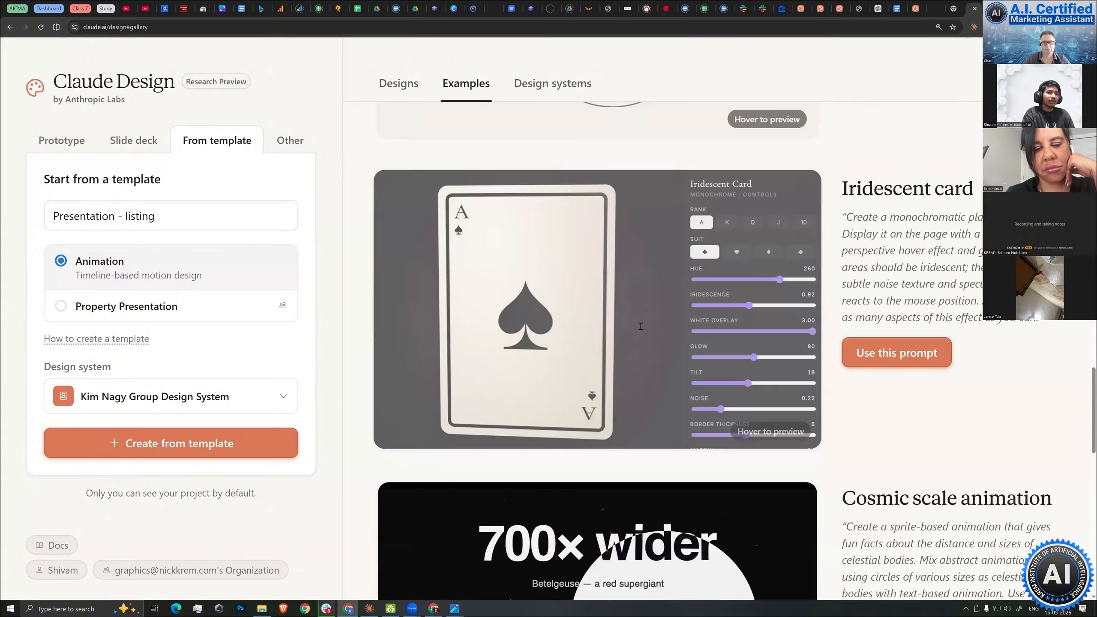
scroll(669, 338, down, 4)
scroll(808, 314, down, 9)
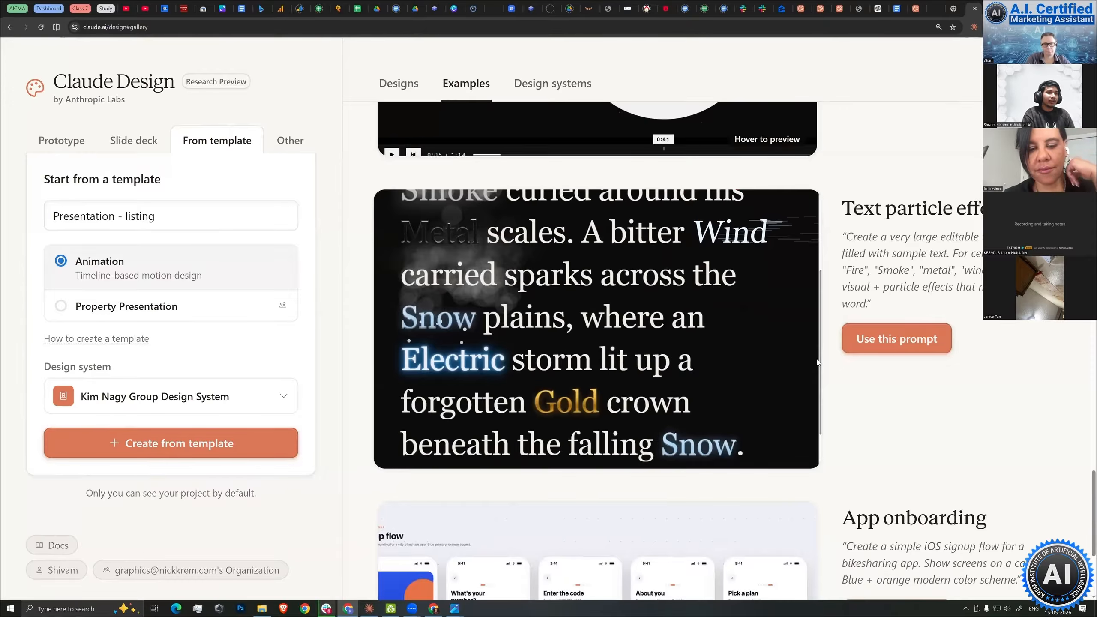
scroll(866, 413, down, 5)
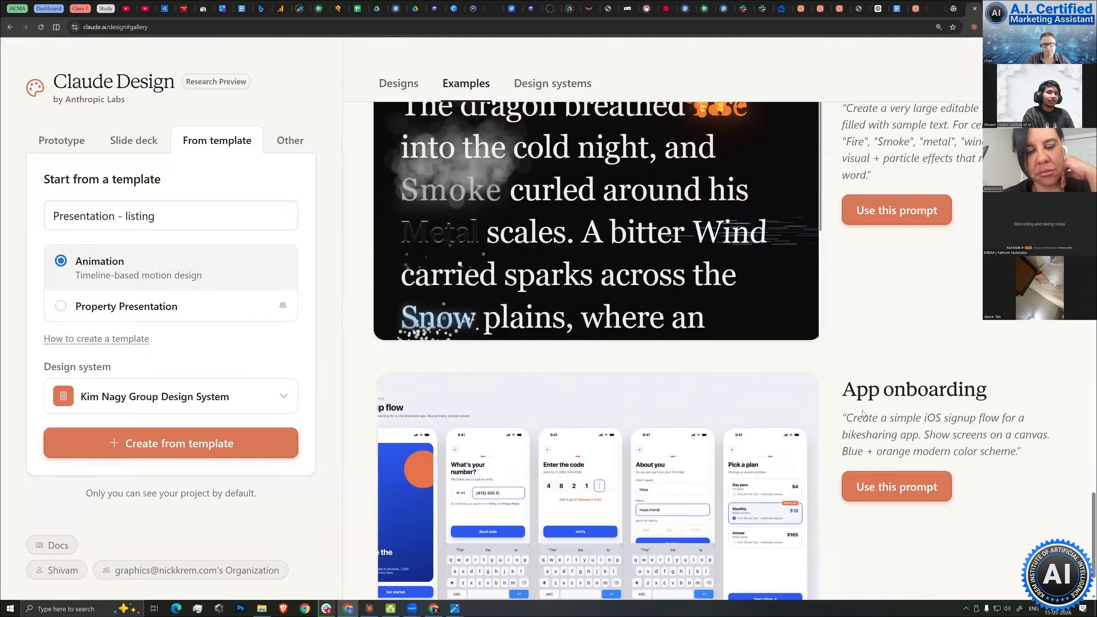
scroll(862, 410, up, 9)
scroll(827, 321, down, 9)
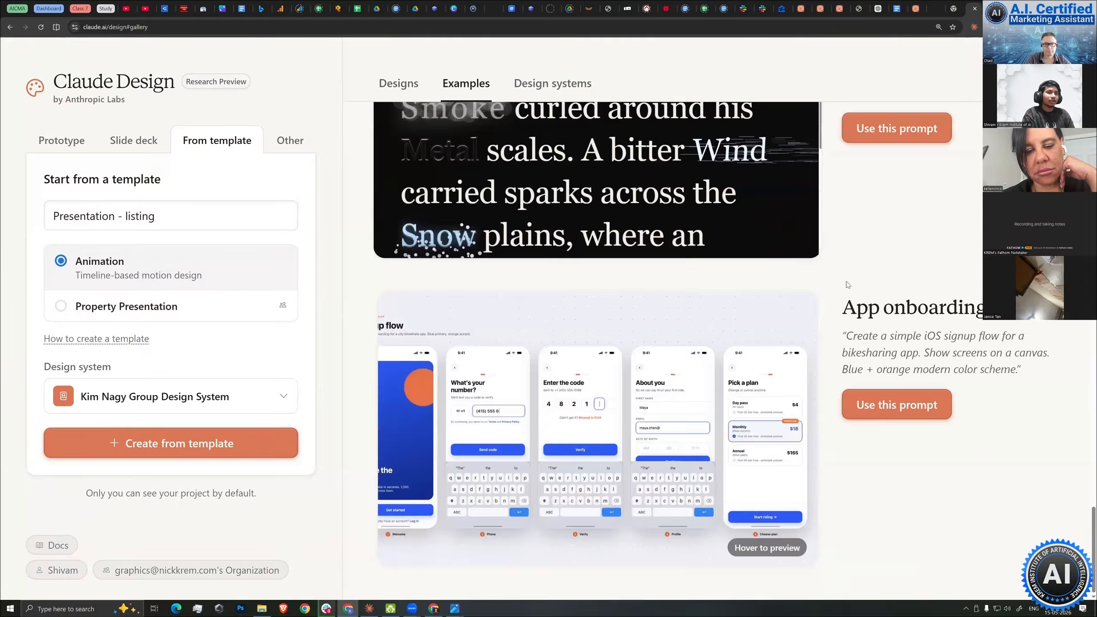
scroll(775, 200, up, 15)
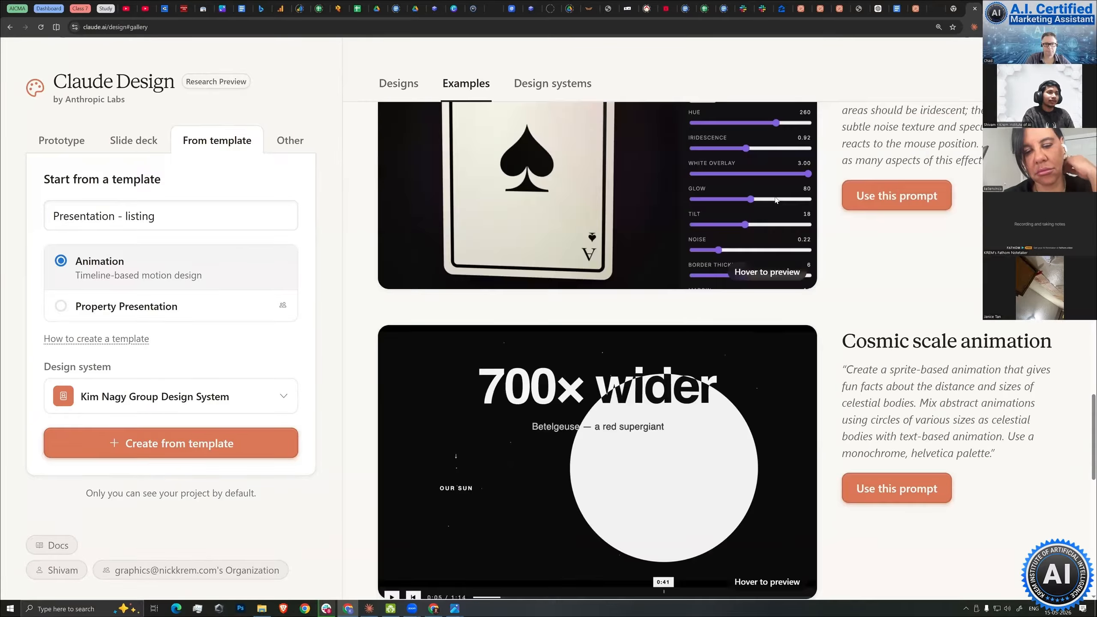
scroll(508, 115, up, 20)
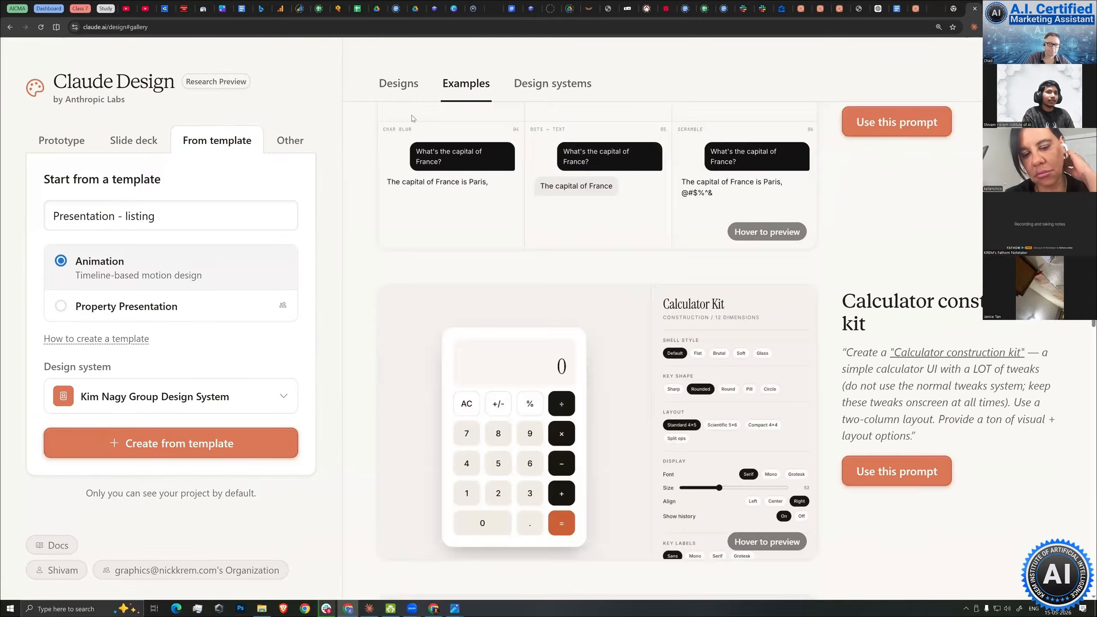
scroll(415, 114, up, 4)
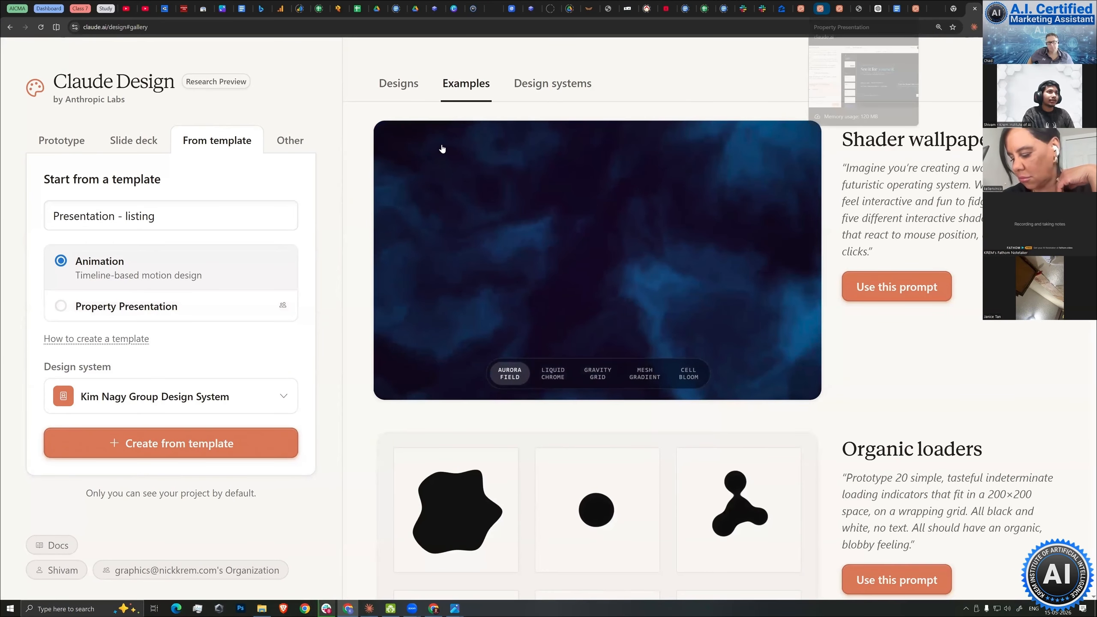
Duplicate the Property Presentation deck as a template from the Share menu.
click(820, 9)
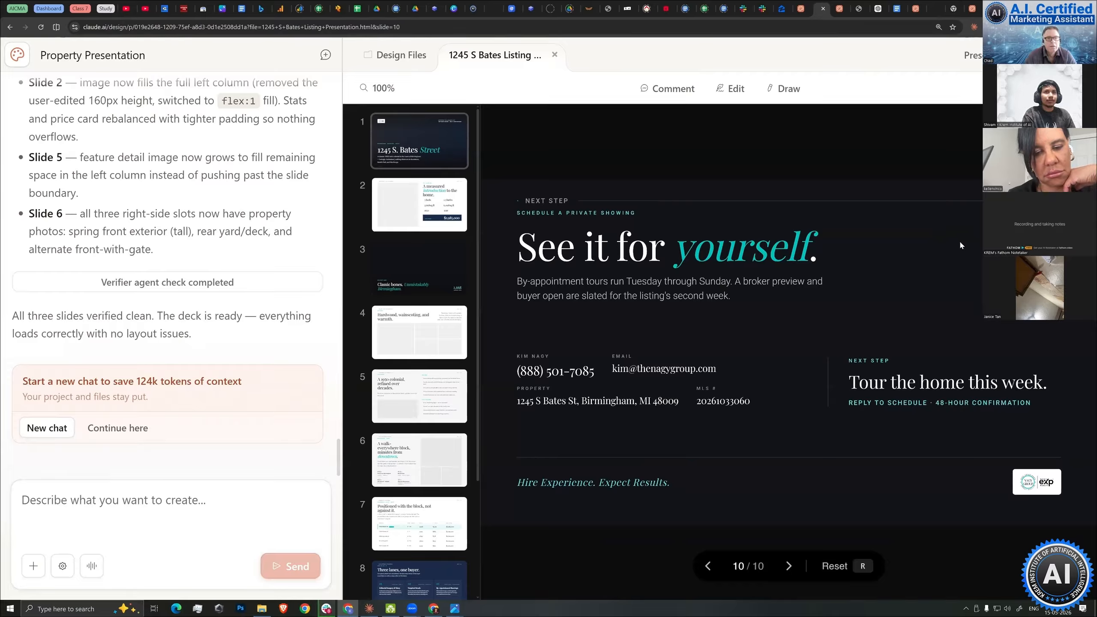
click(1054, 55)
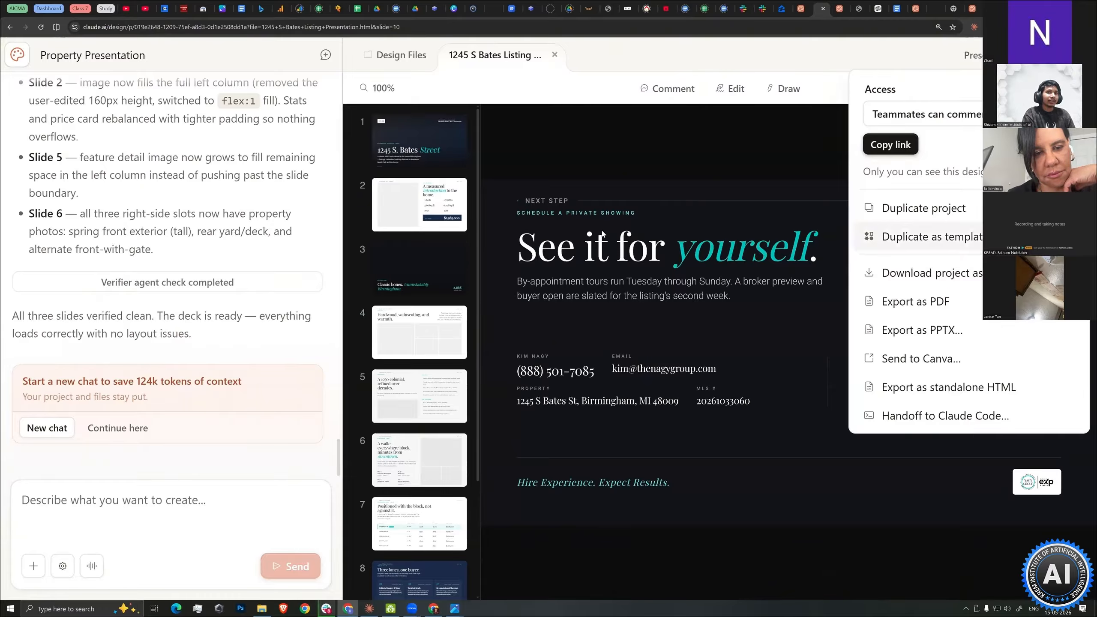
click(499, 246)
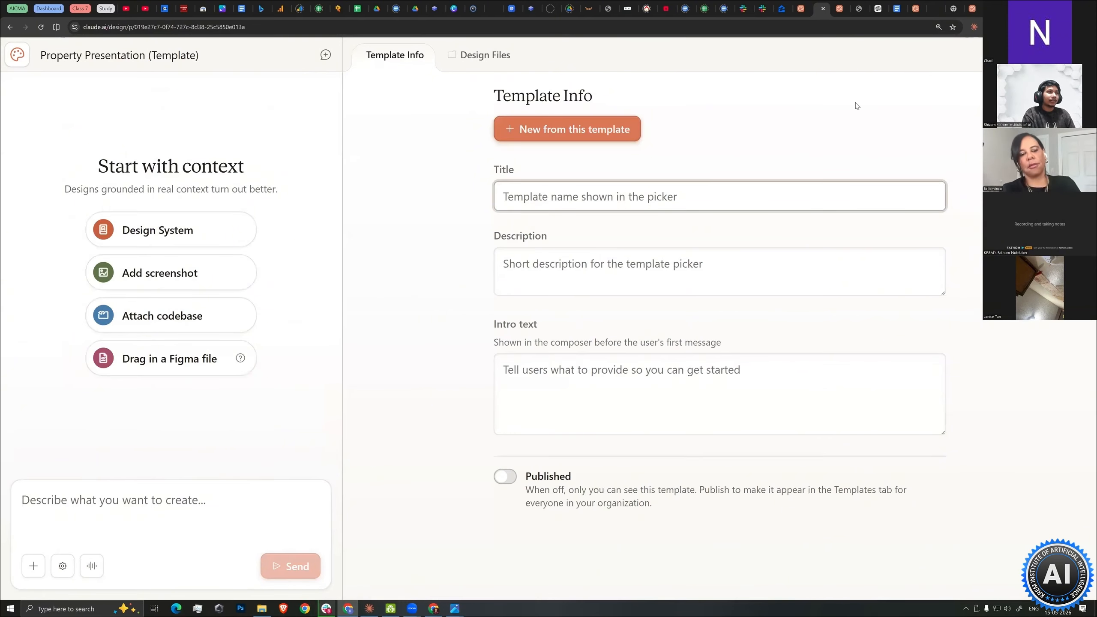
Title the template 'Presentation - Test', set intro 'Creates 8 slide presentation', and publish it.
key(Tab)
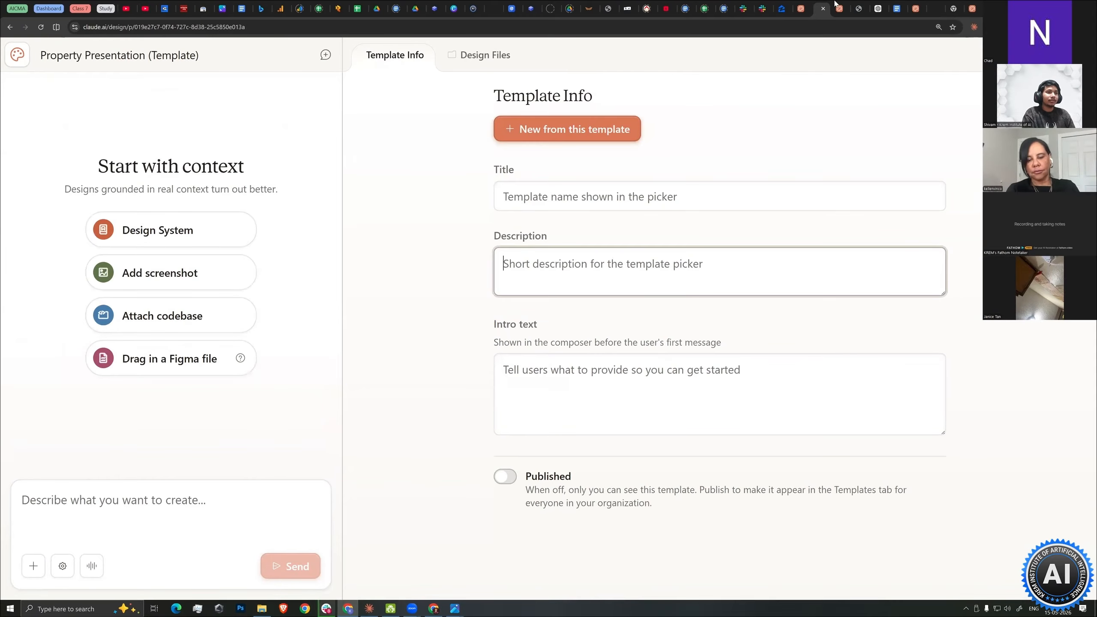
key(Tab)
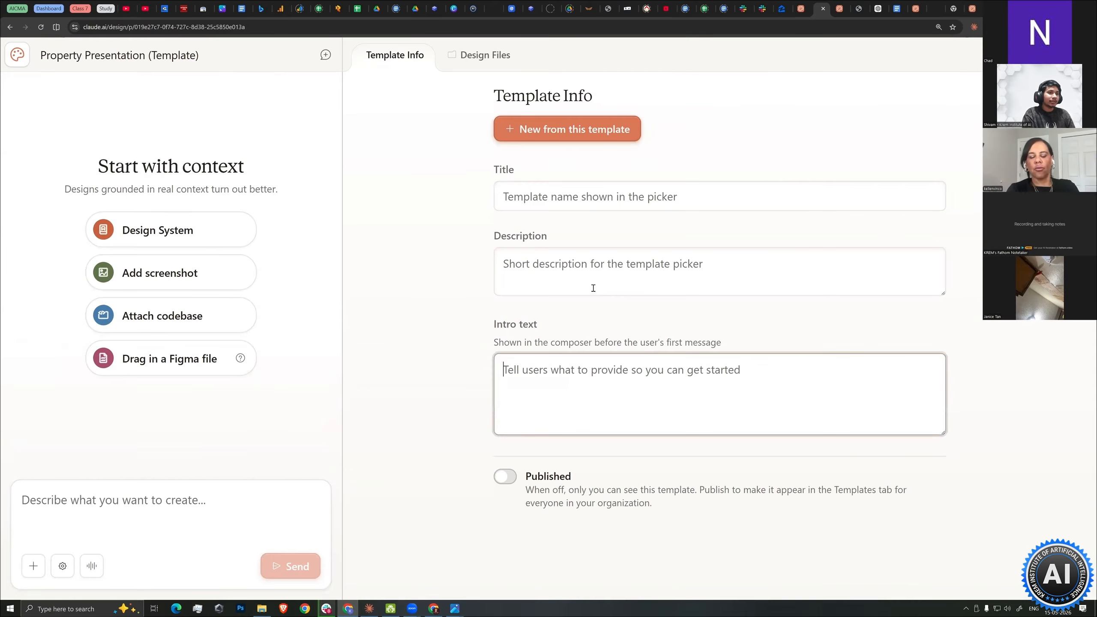
click(555, 197)
text(Pr)
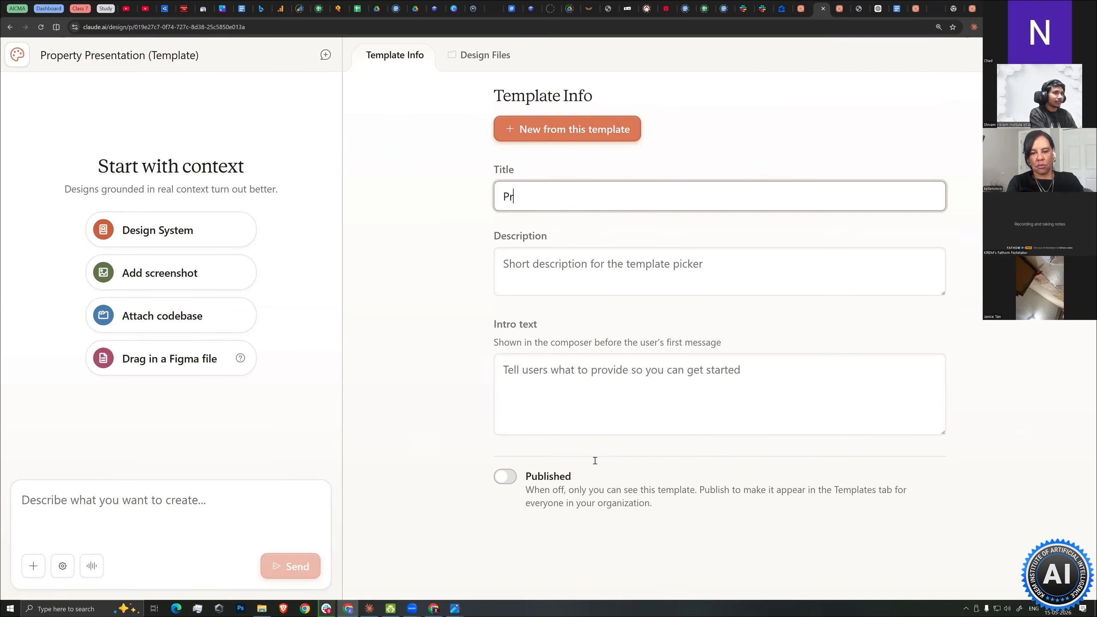
text(esentation - Test)
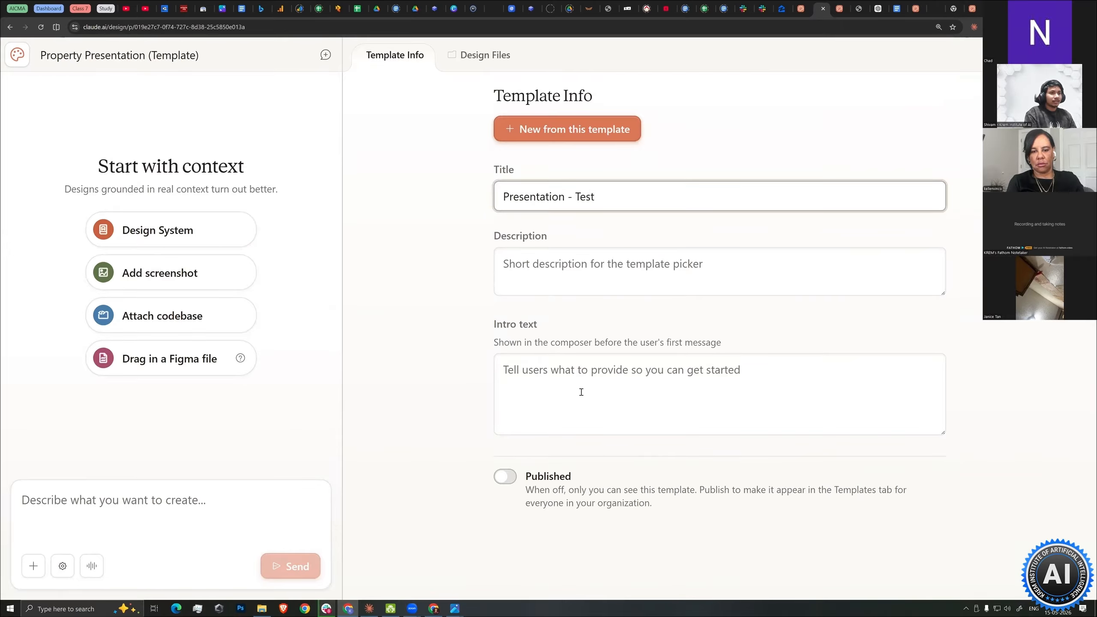
click(581, 392)
text(Cre)
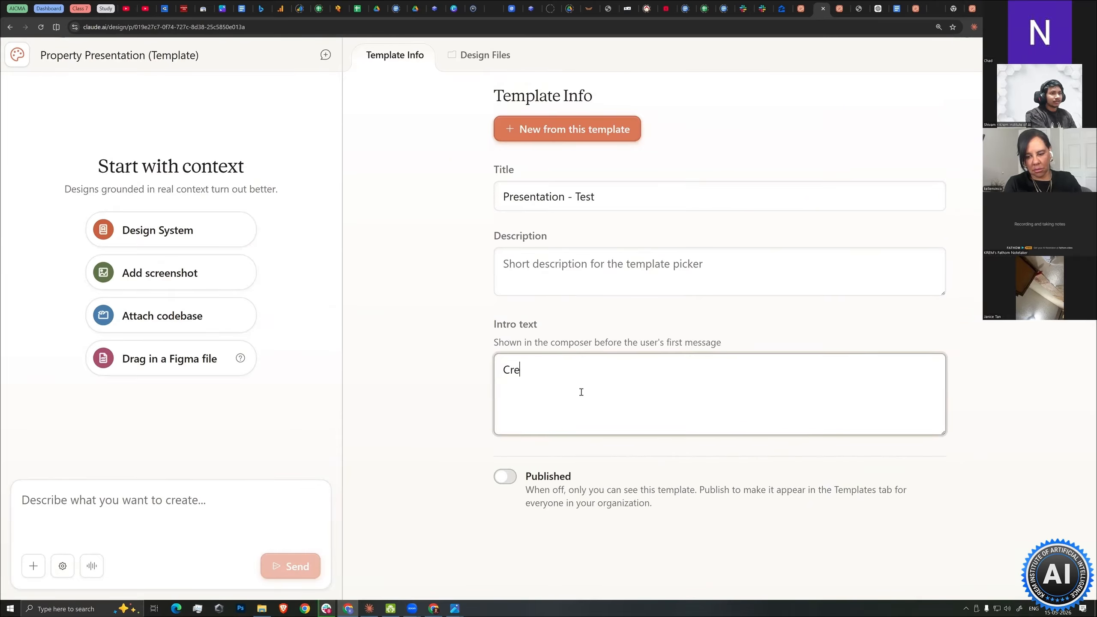
text(ates 6 slide)
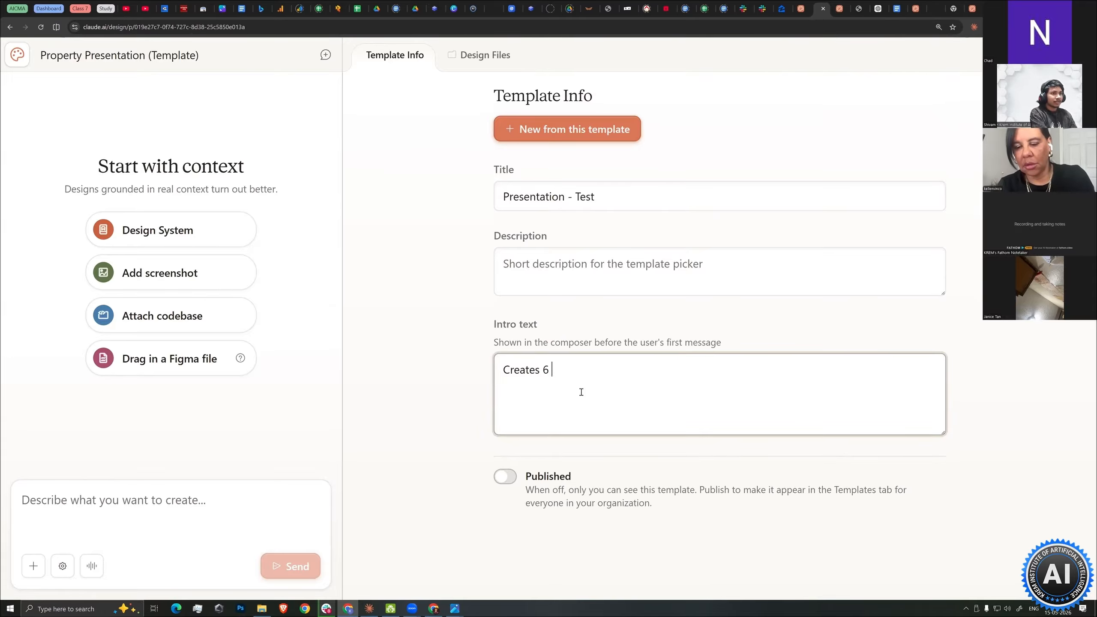
key(BackSpace)
key(BackSpace)
key(BackSpace)
key(BackSpace)
key(BackSpace)
key(BackSpace)
key(BackSpace)
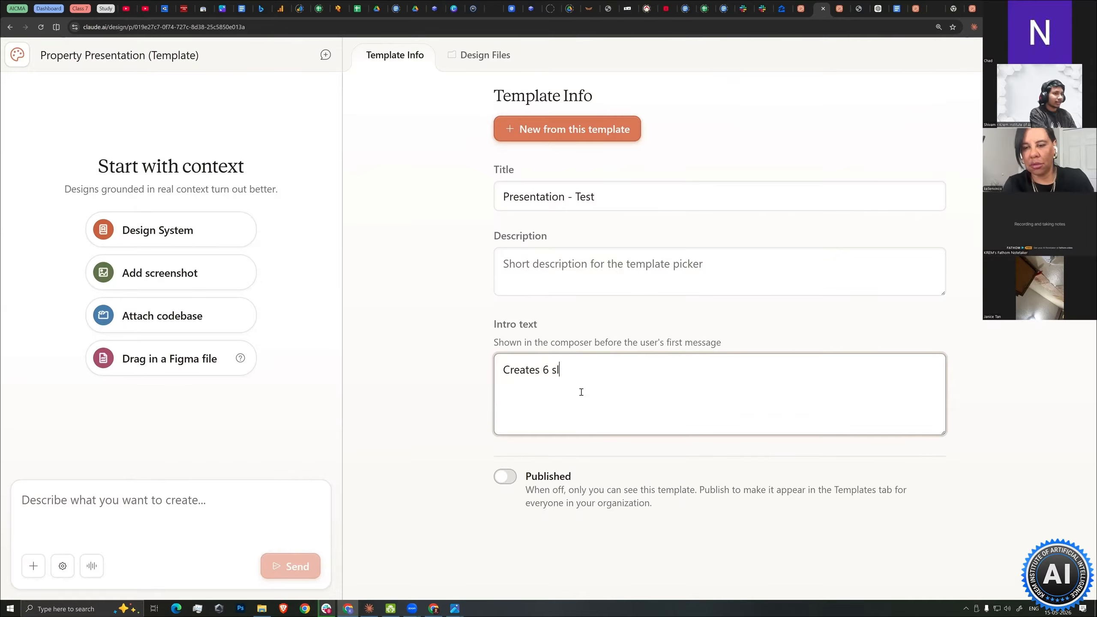
text(8 slid)
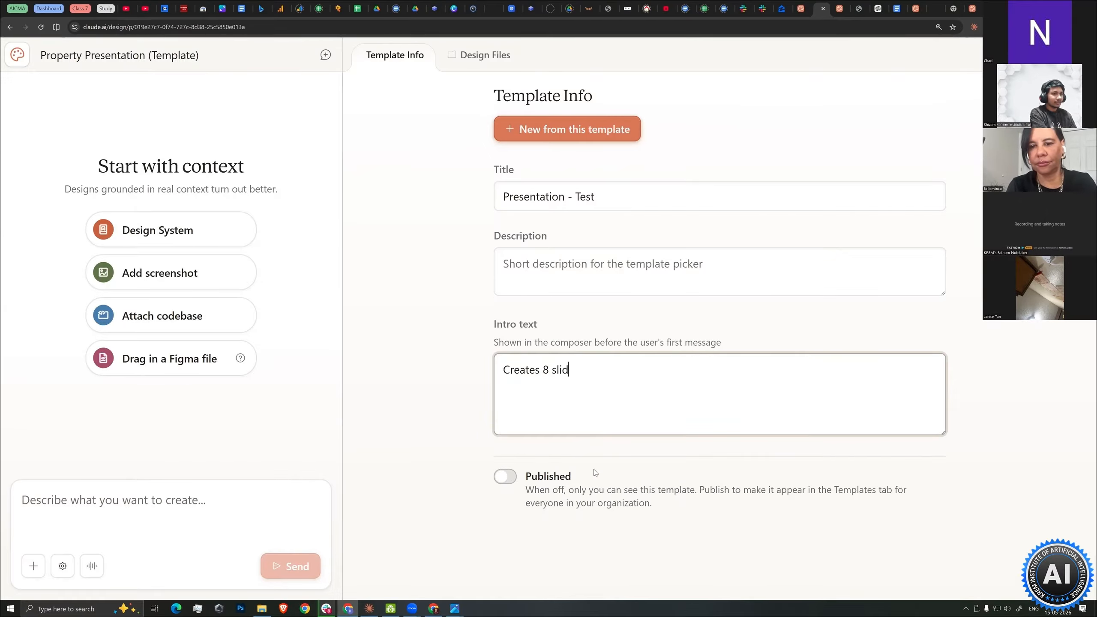
text(e presentation)
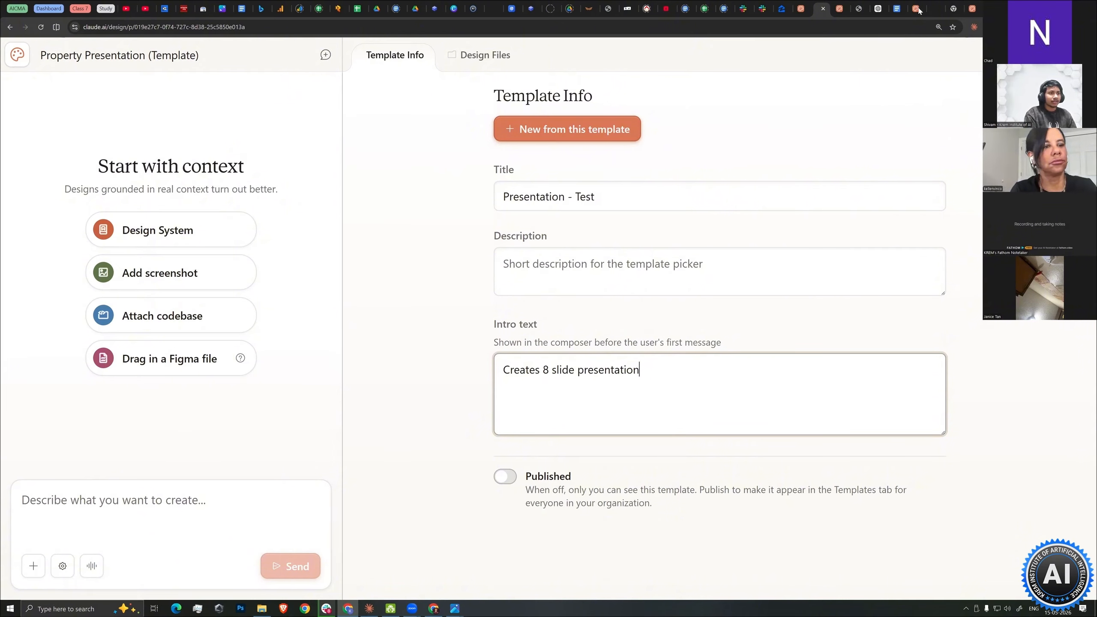
click(505, 477)
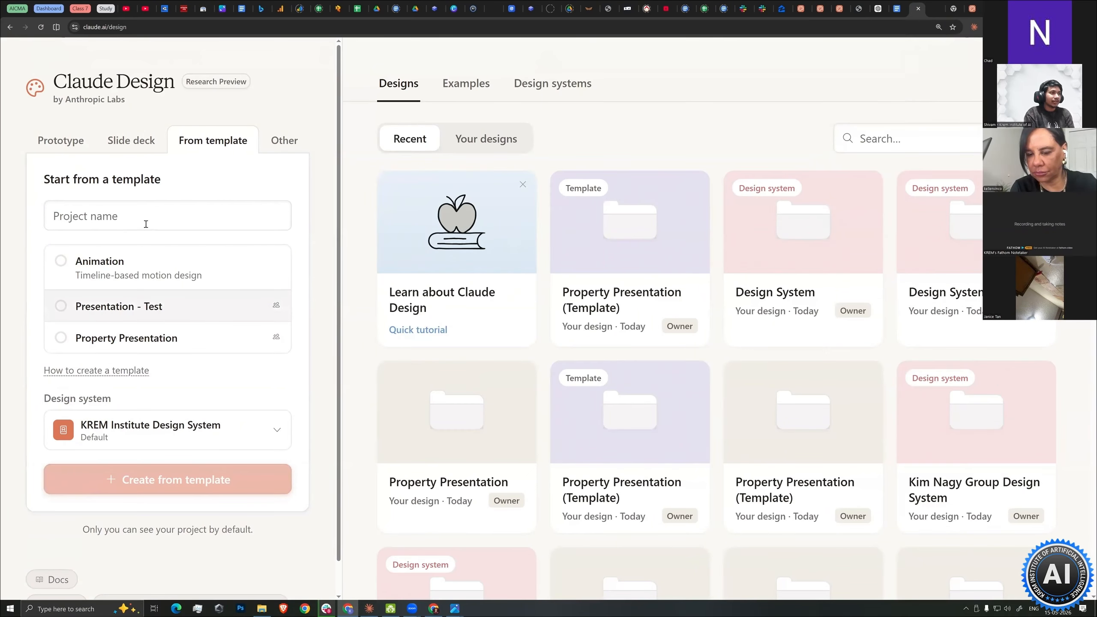
Create a project named 'Presentation - new listing' from the Presentation - Test template.
click(149, 303)
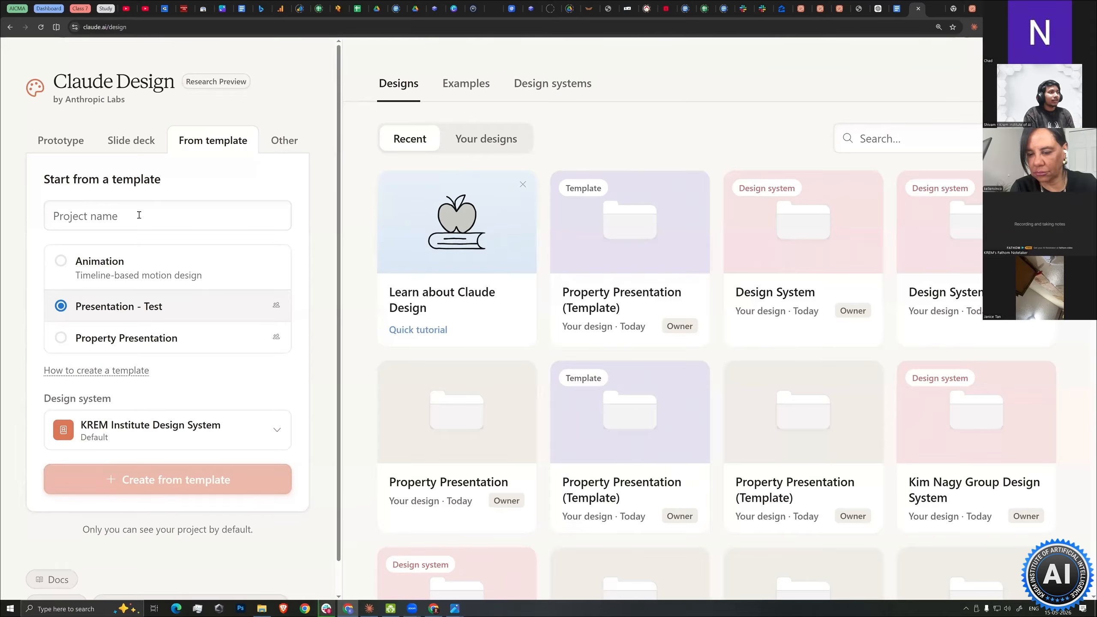
click(138, 215)
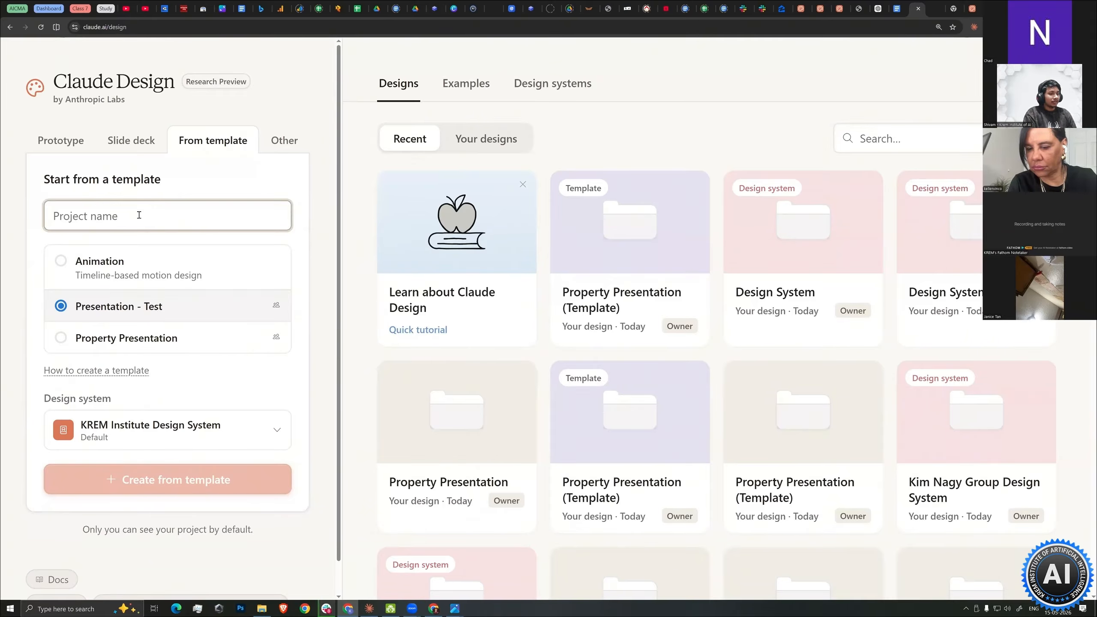
text(Presenta)
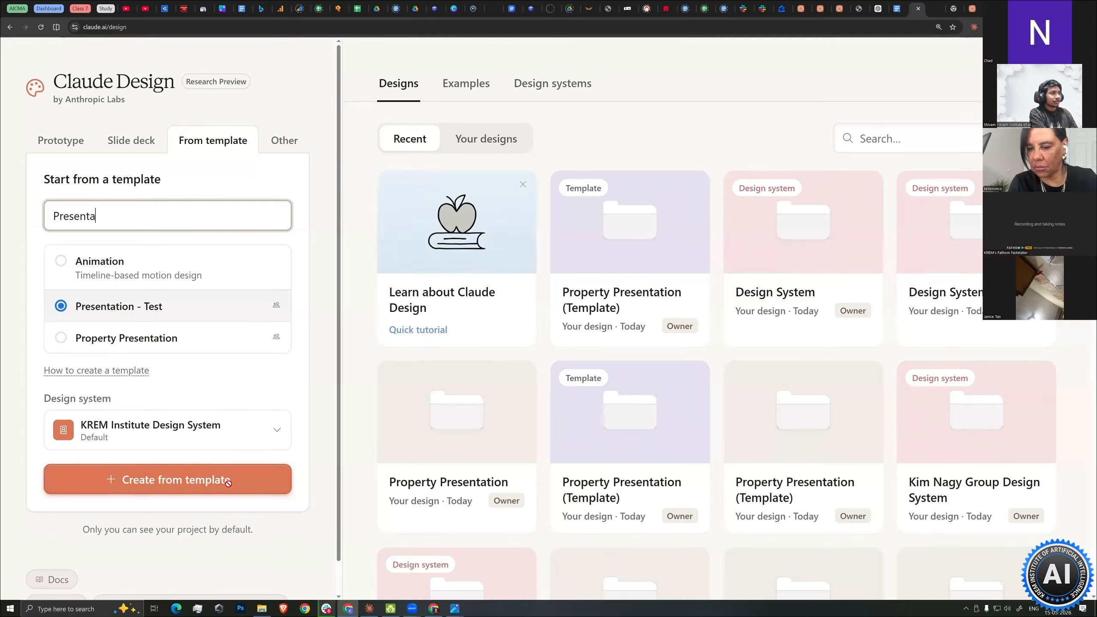
text(tion - )
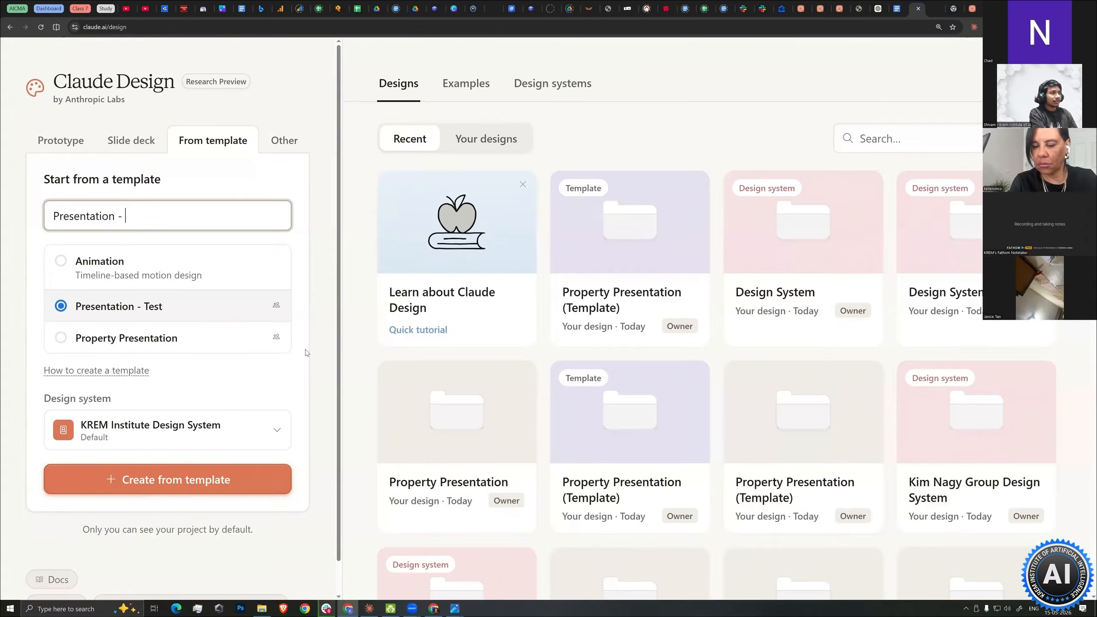
text(new listing)
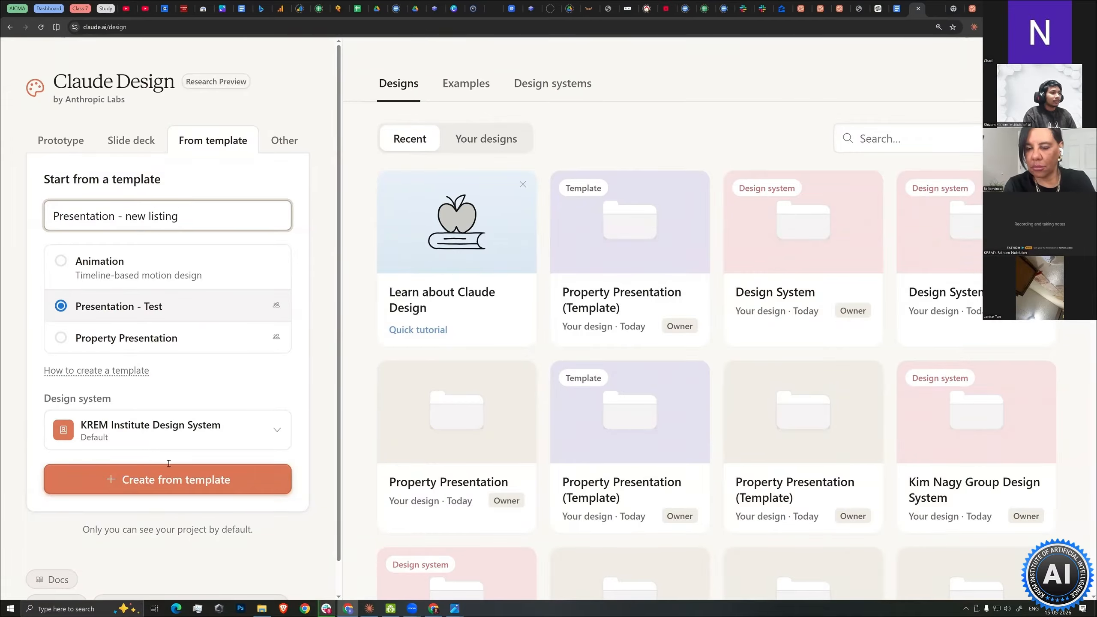
click(170, 479)
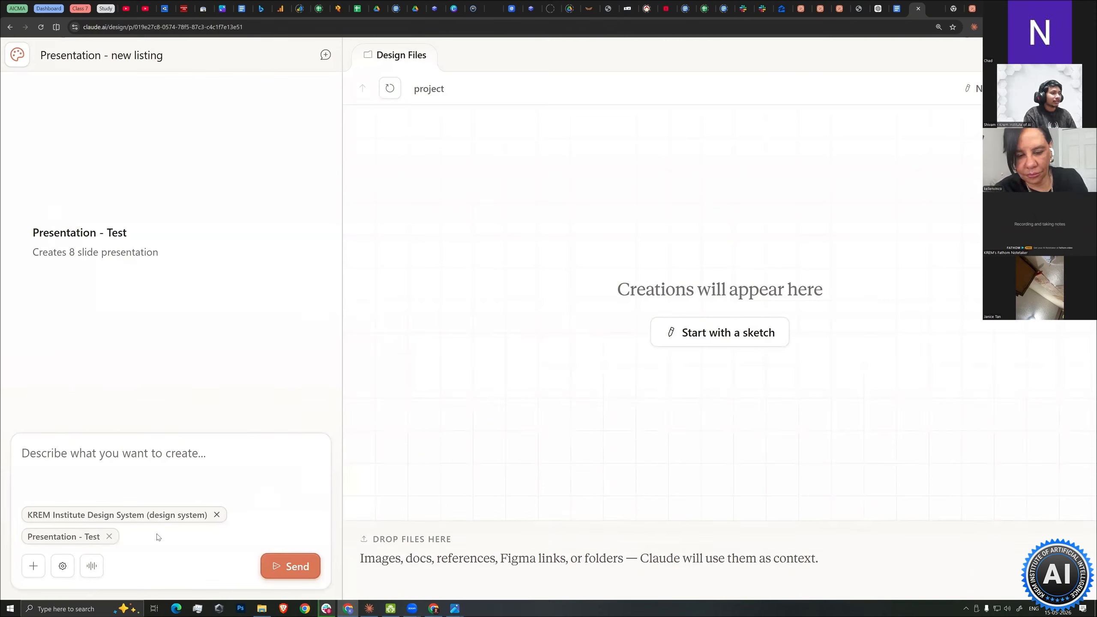
Swap the KREM Institute design system for the Kim Nagy Group Design System.
click(216, 515)
click(33, 566)
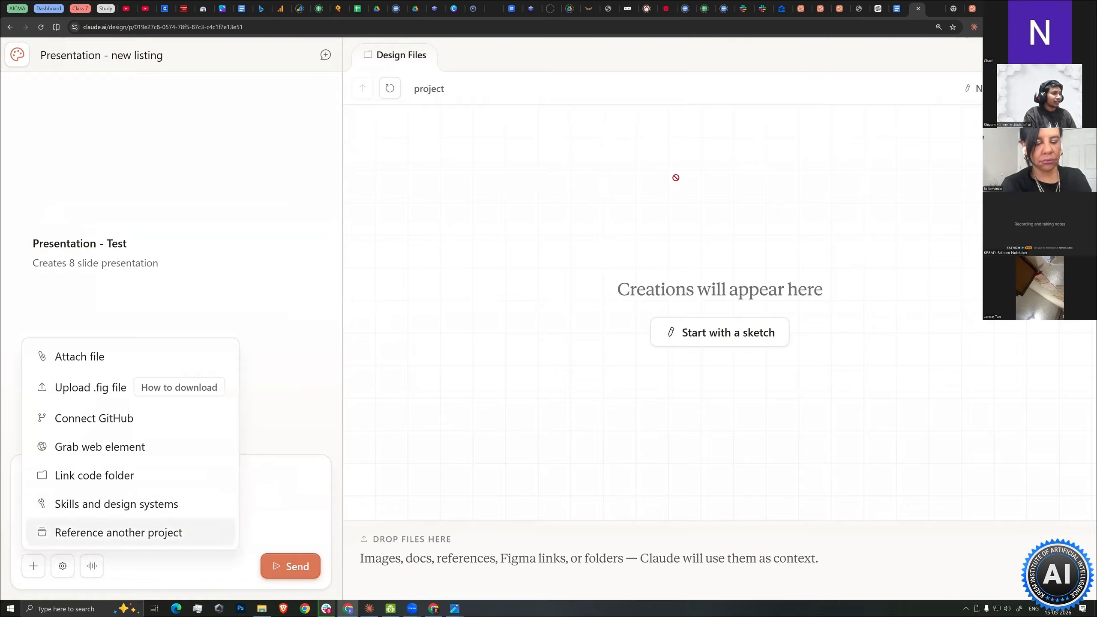
click(66, 534)
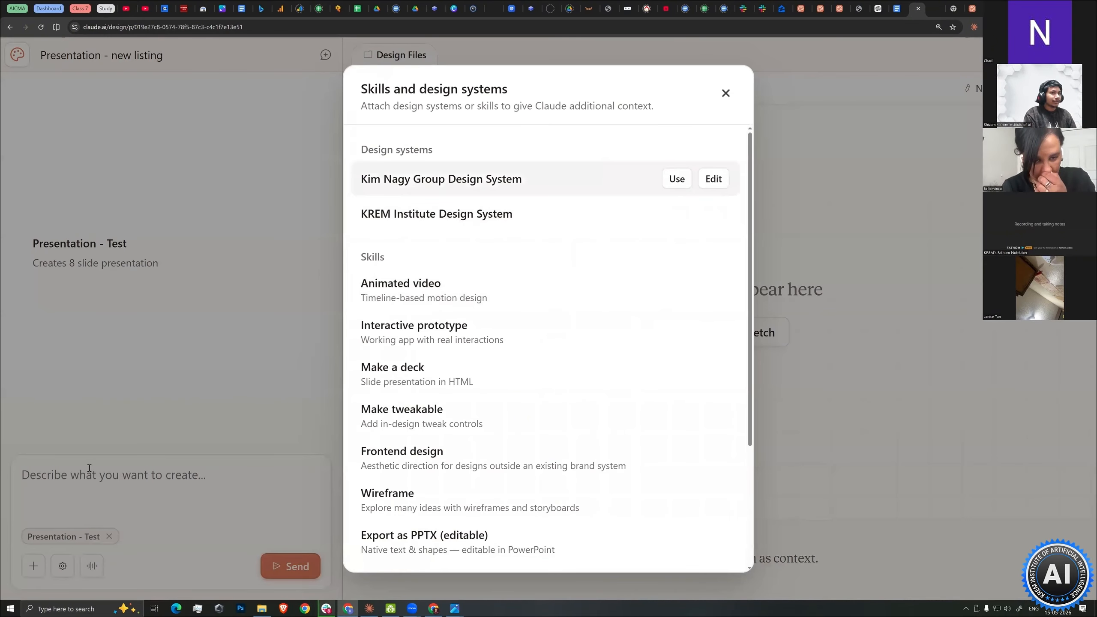
click(676, 178)
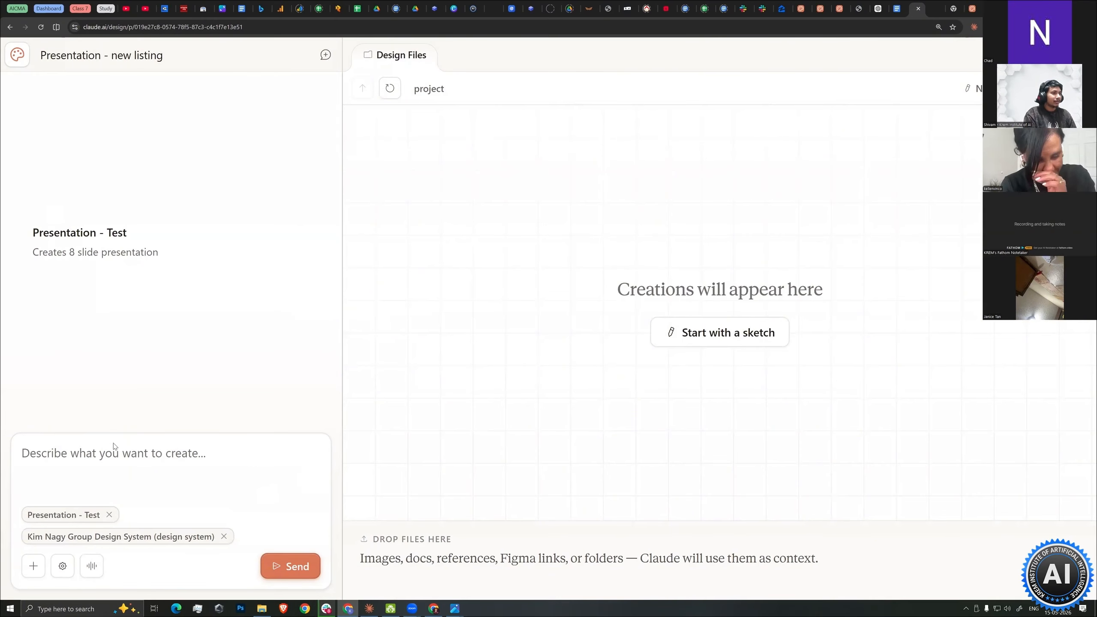